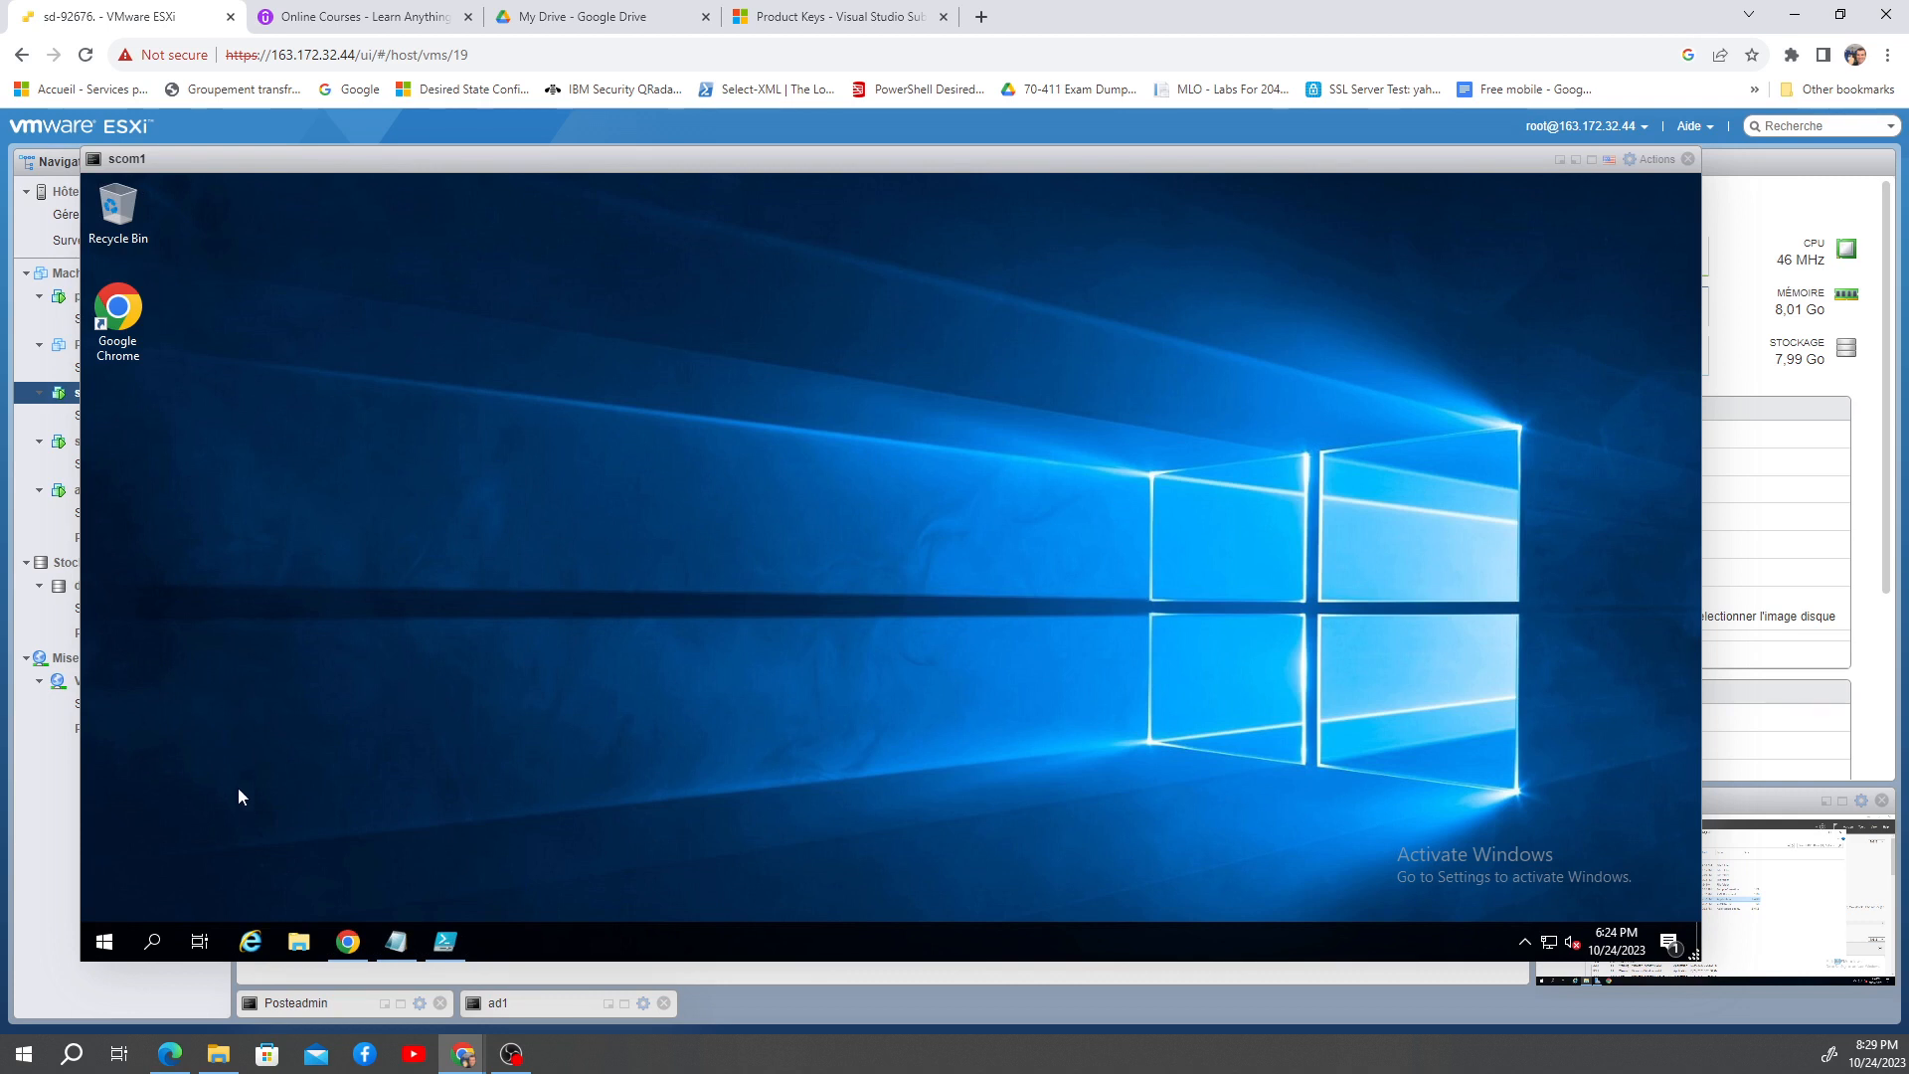
left_click(105, 940)
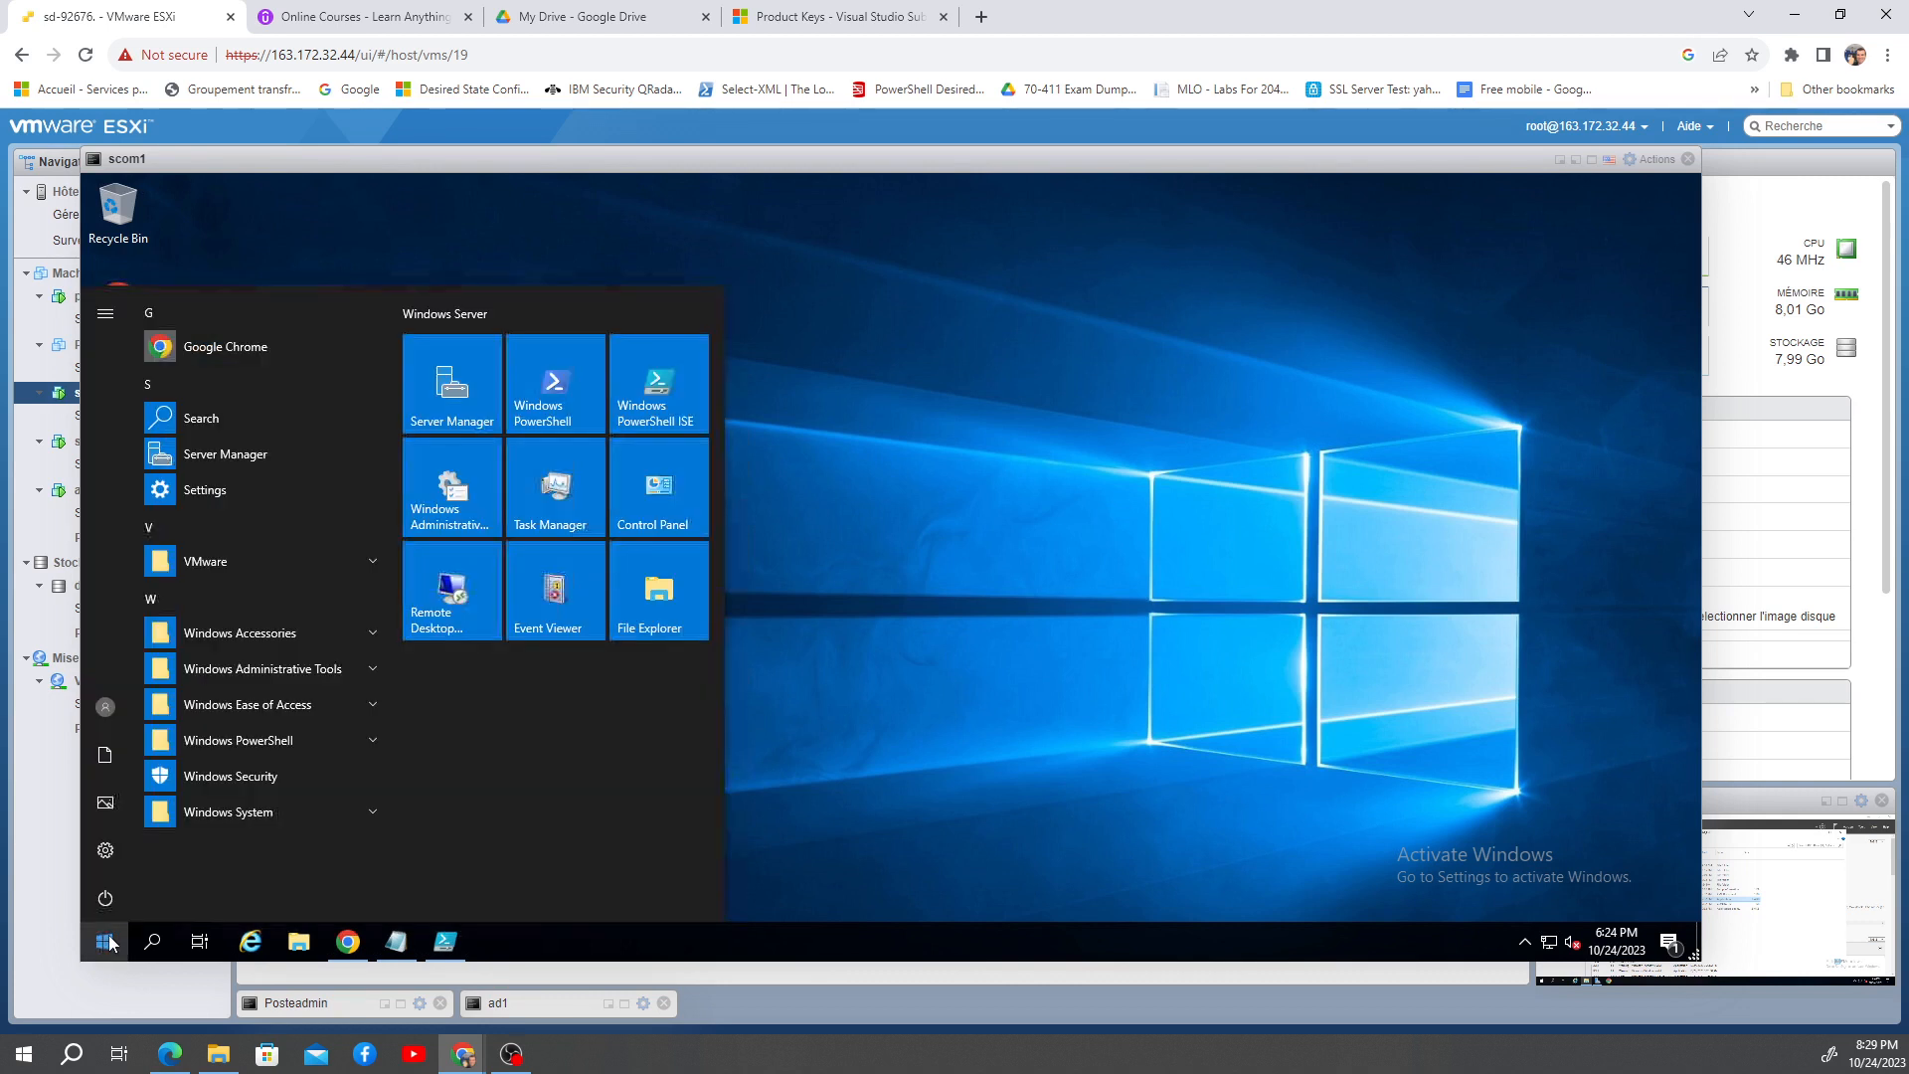
left_click(799, 260)
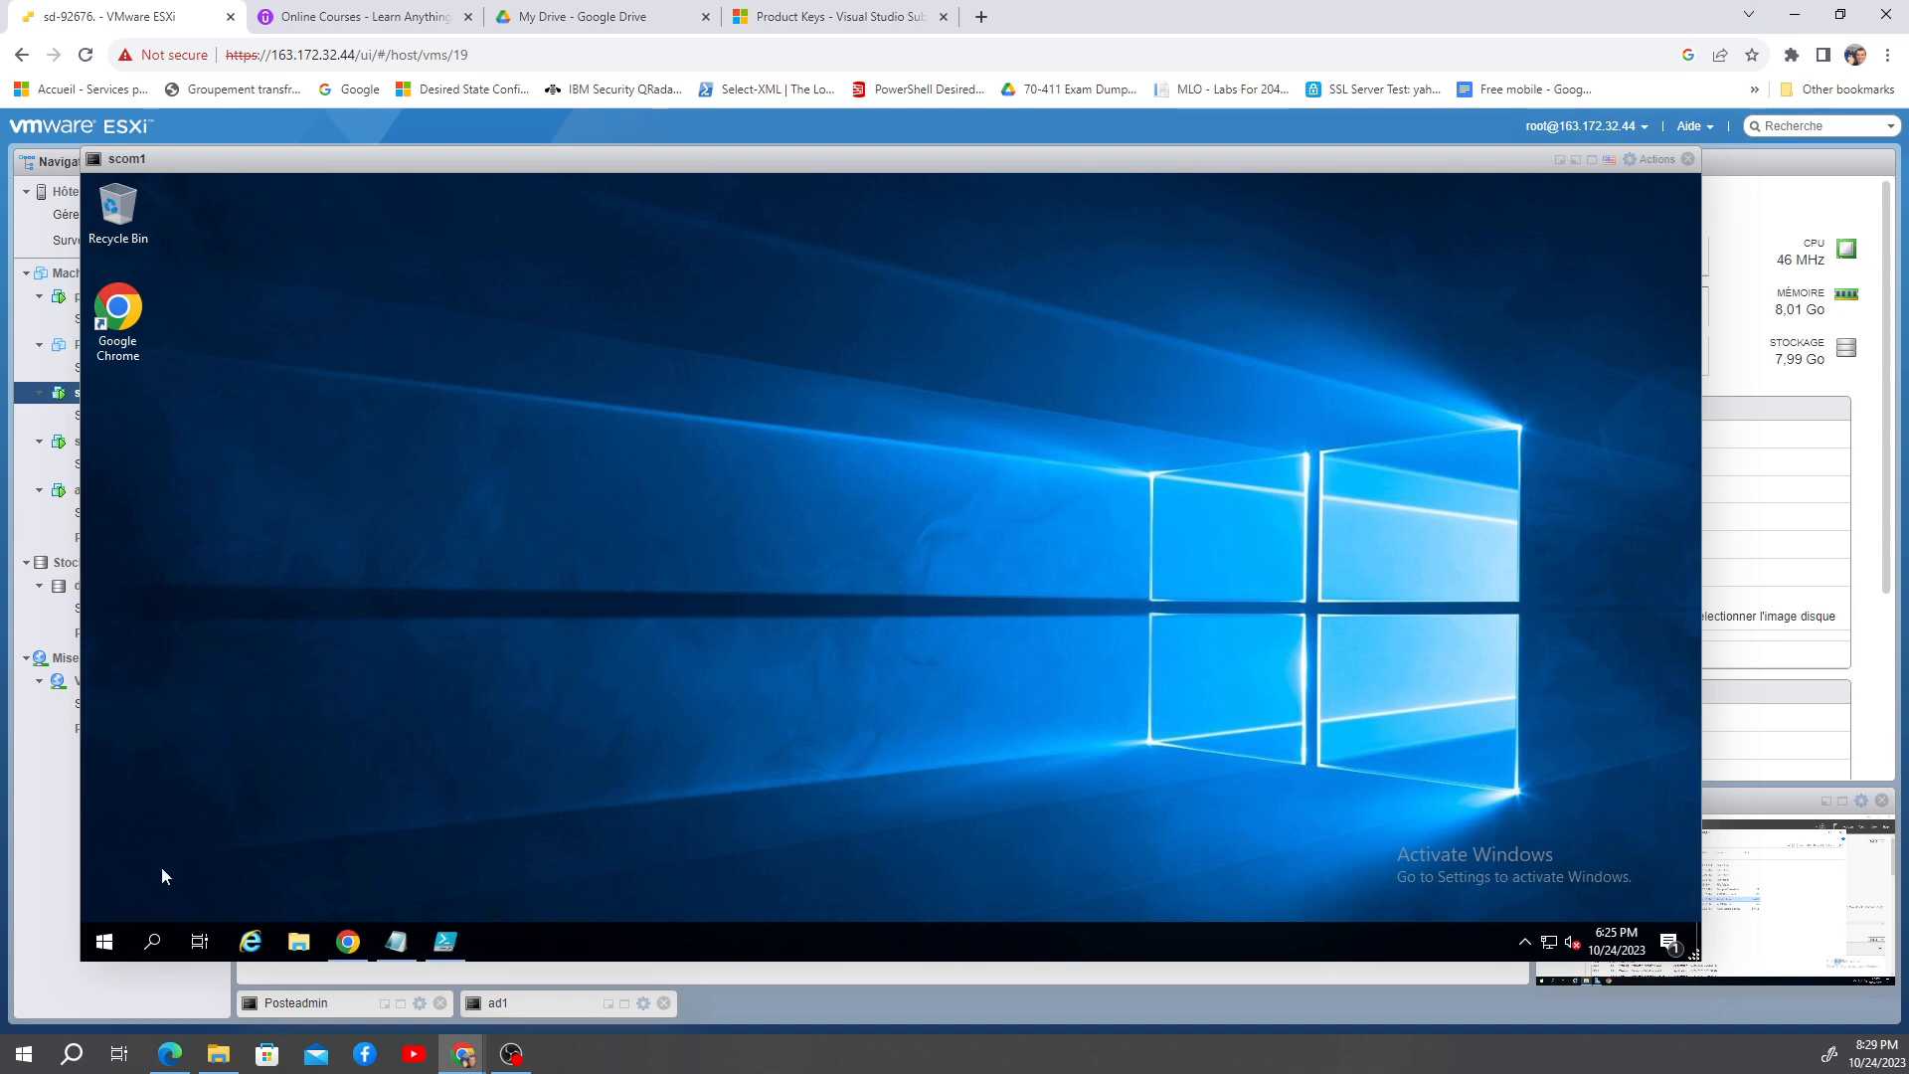
Step: Check the members of the local Administrators group in Computer Management, and close the console without changes
right_click(107, 941)
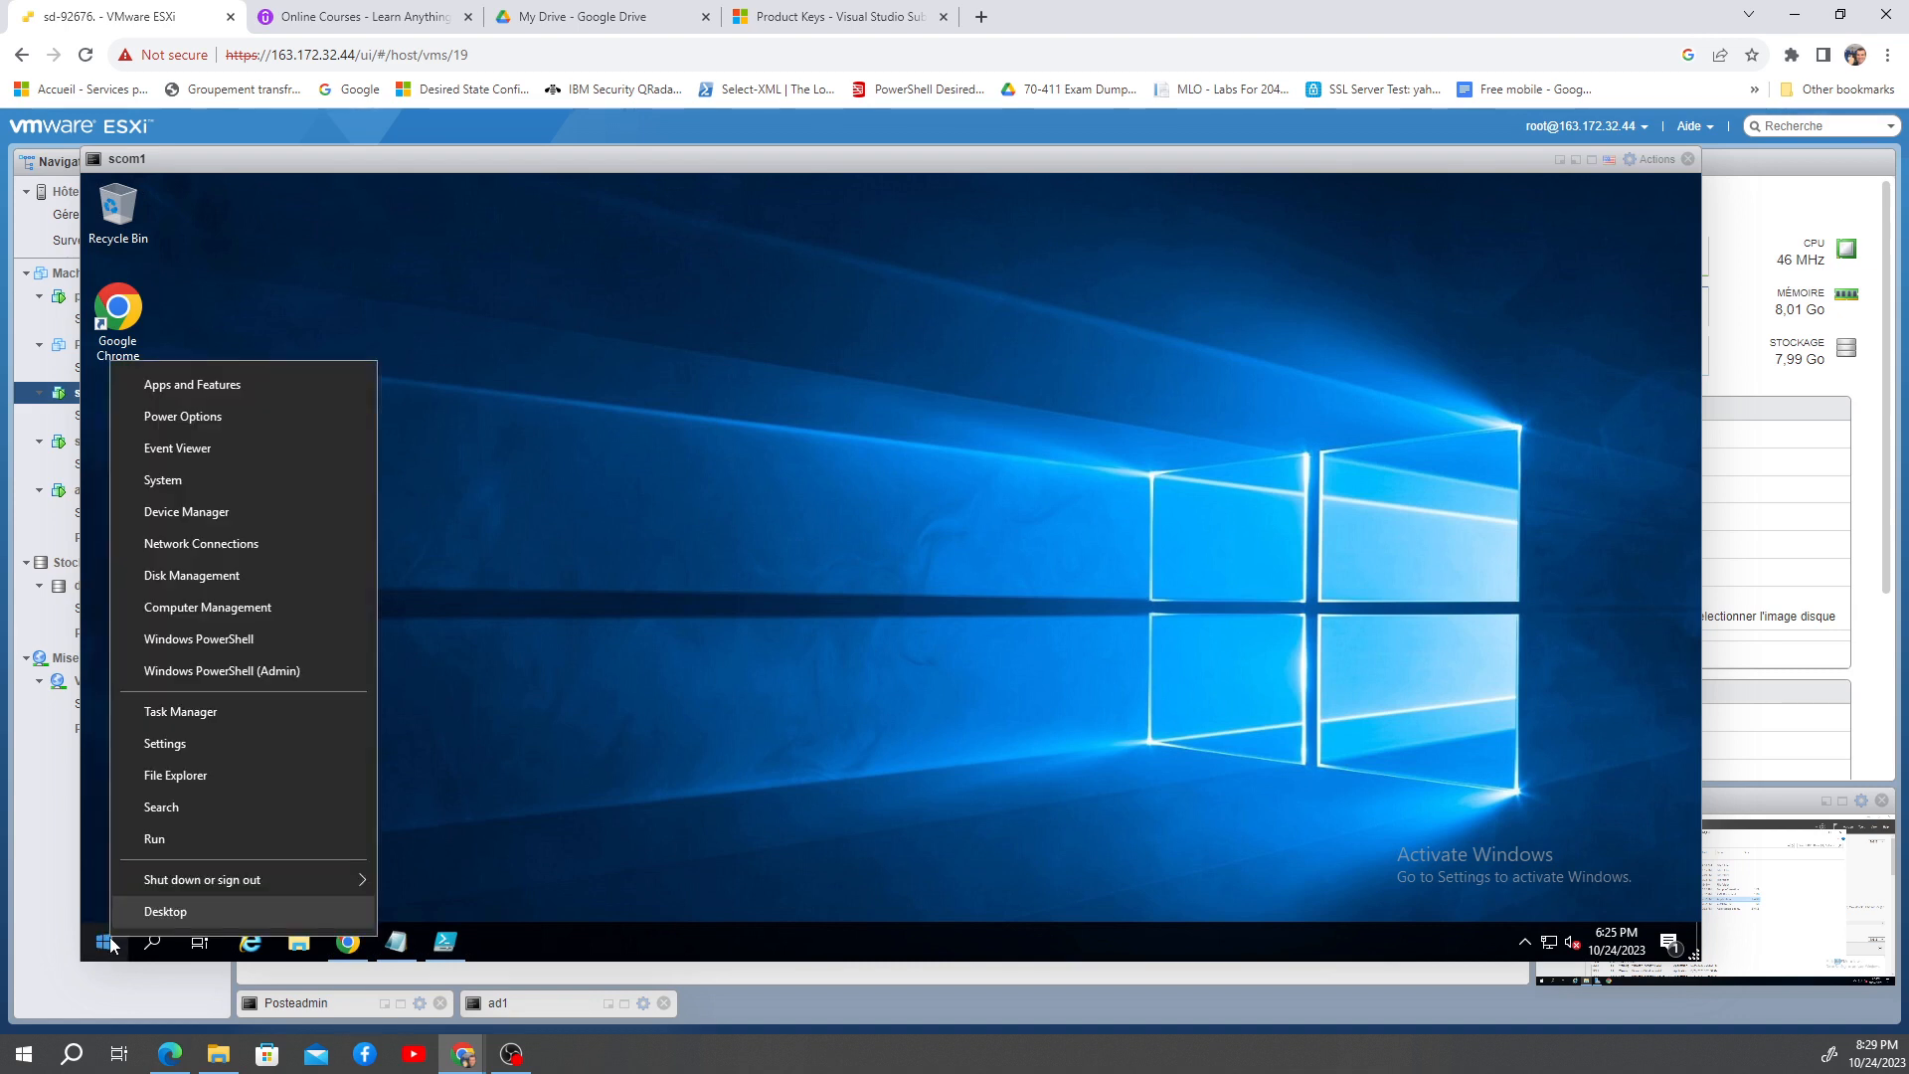
left_click(239, 608)
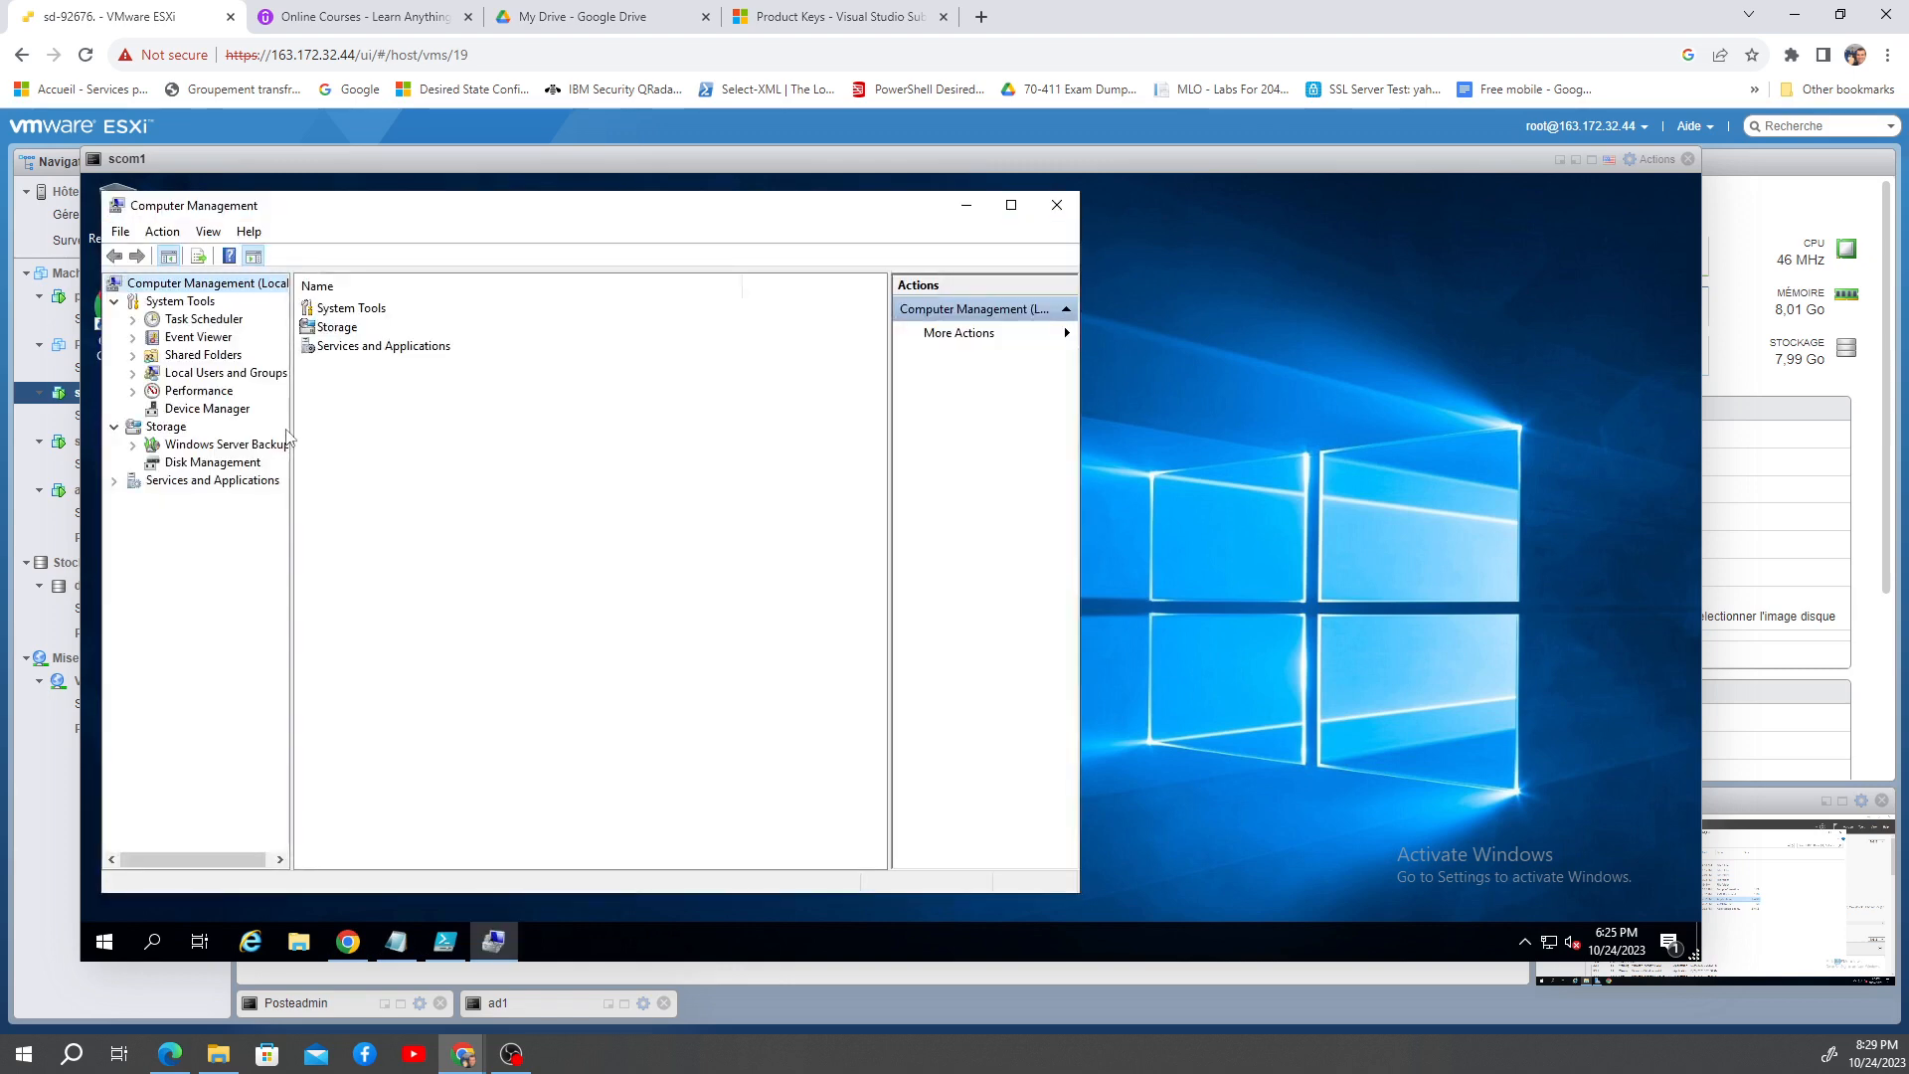
double_click(237, 374)
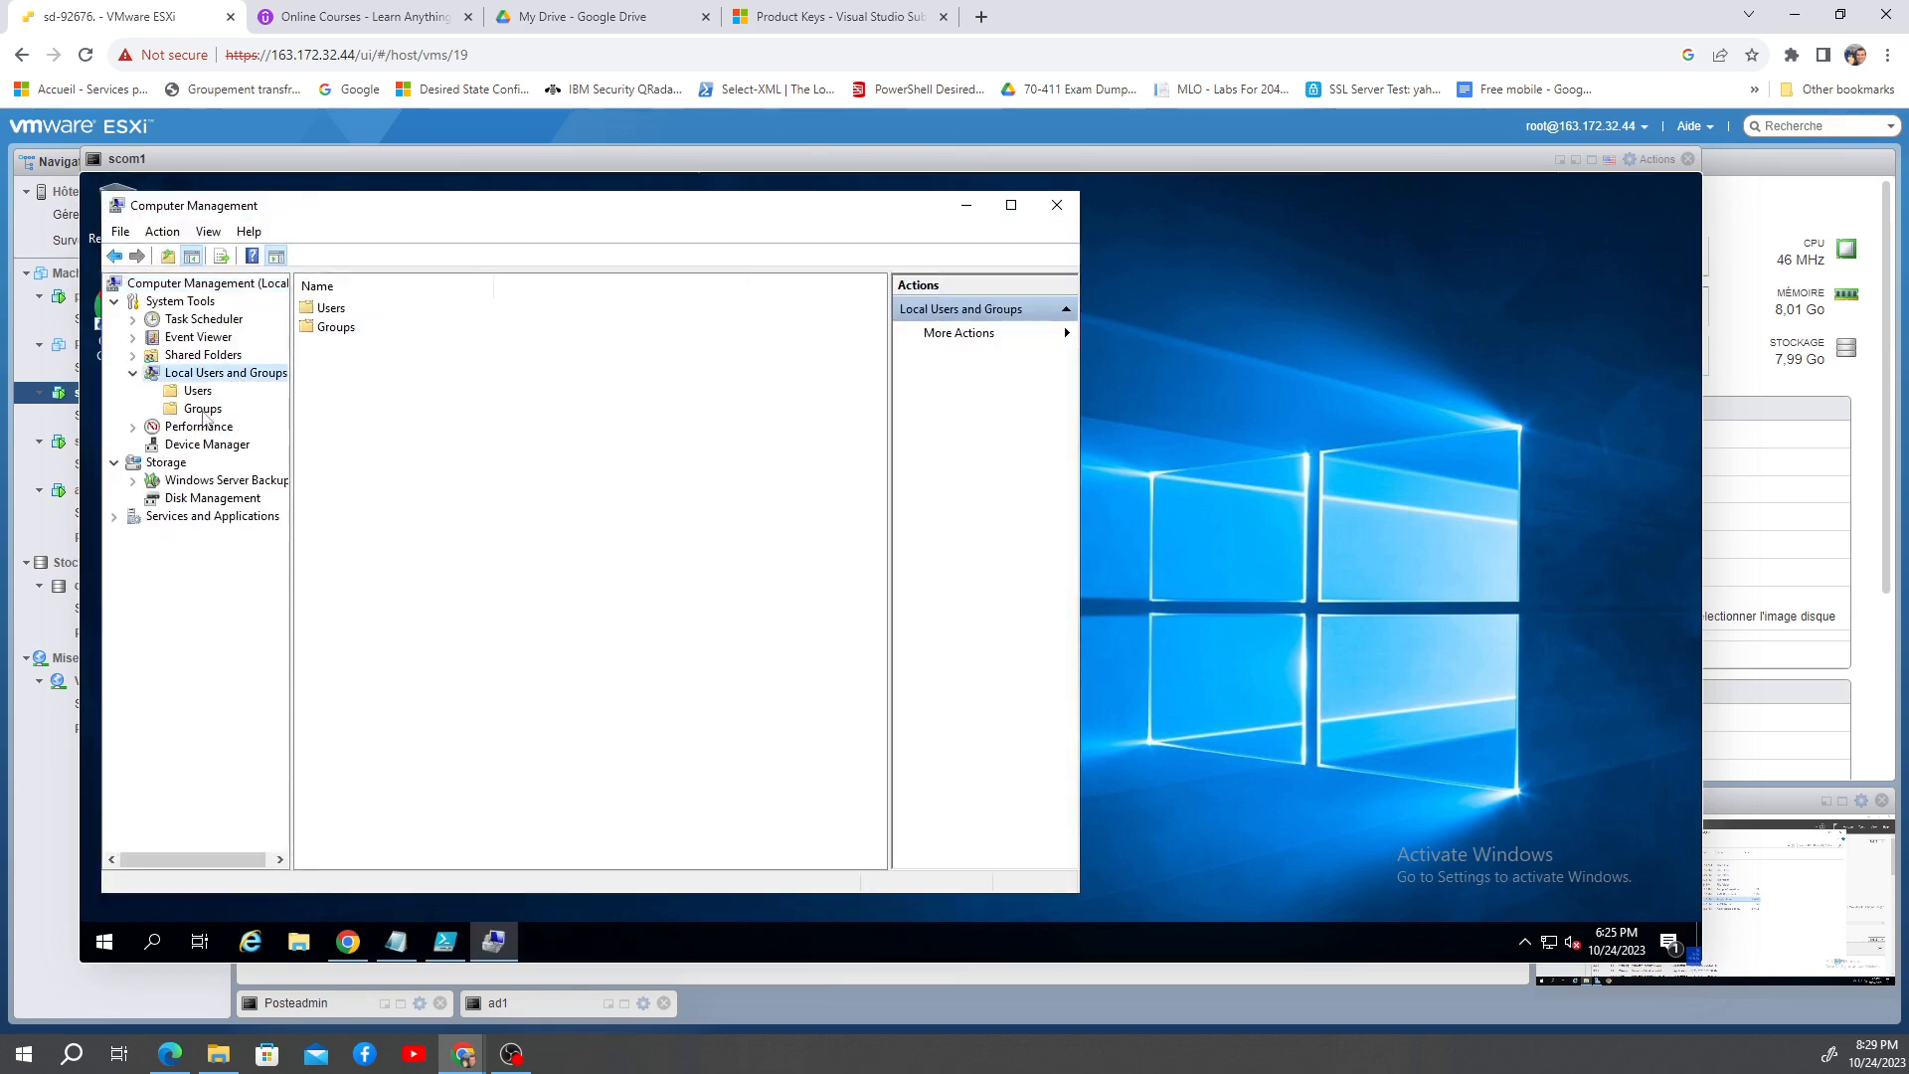
left_click(203, 409)
double_click(381, 331)
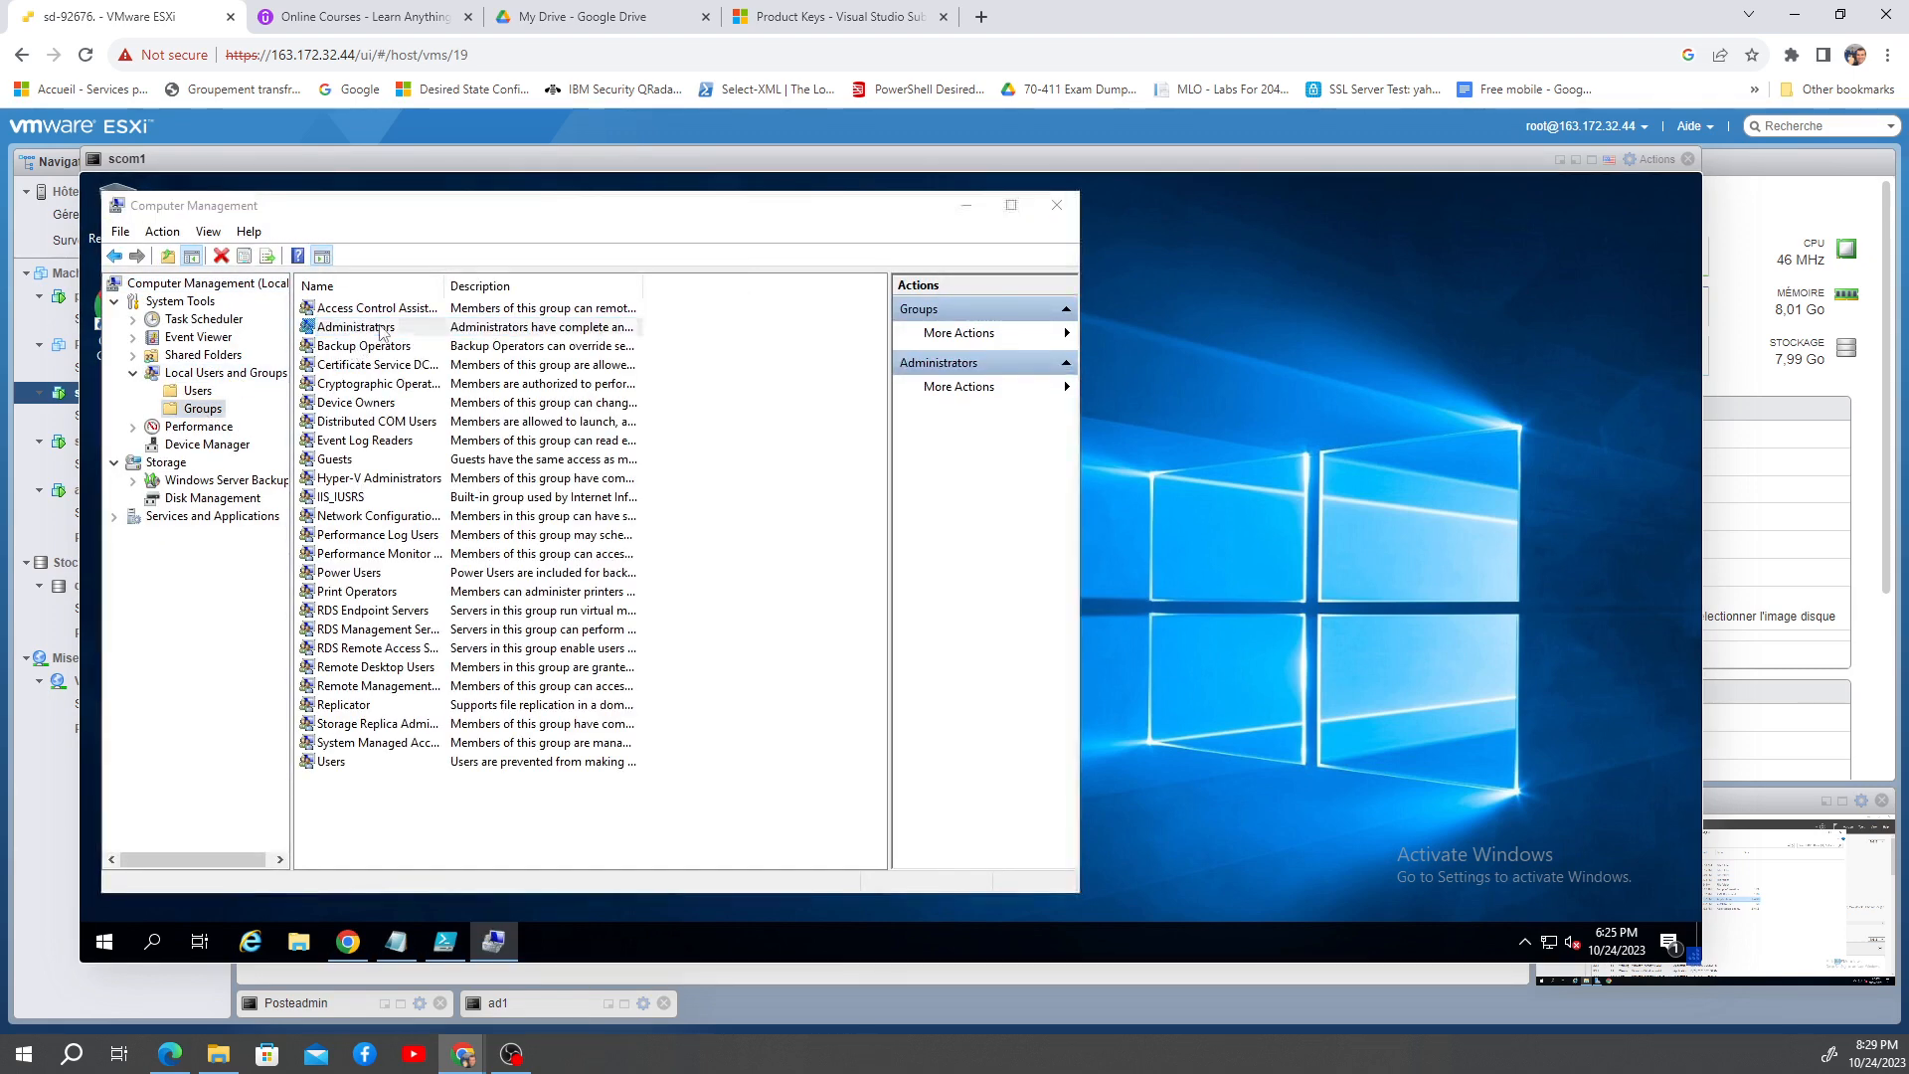
left_click(494, 555)
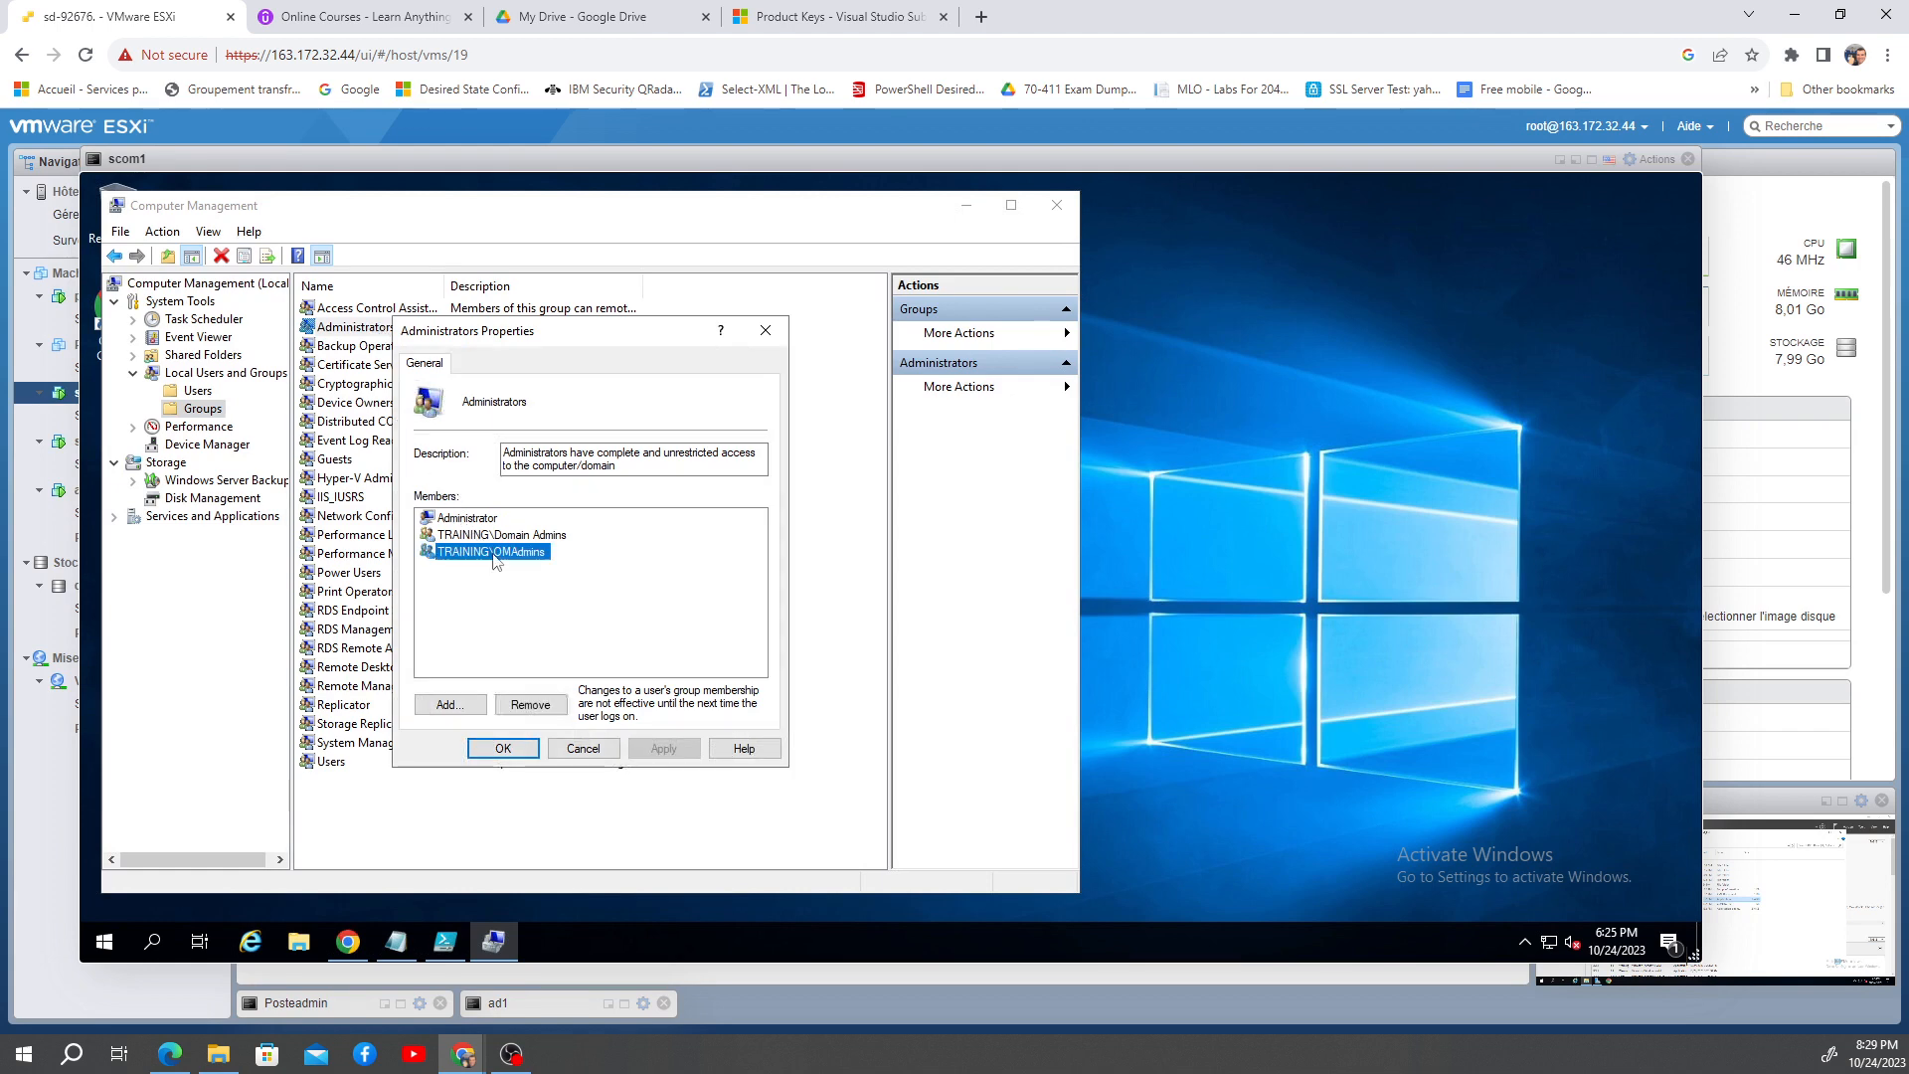
left_click(585, 748)
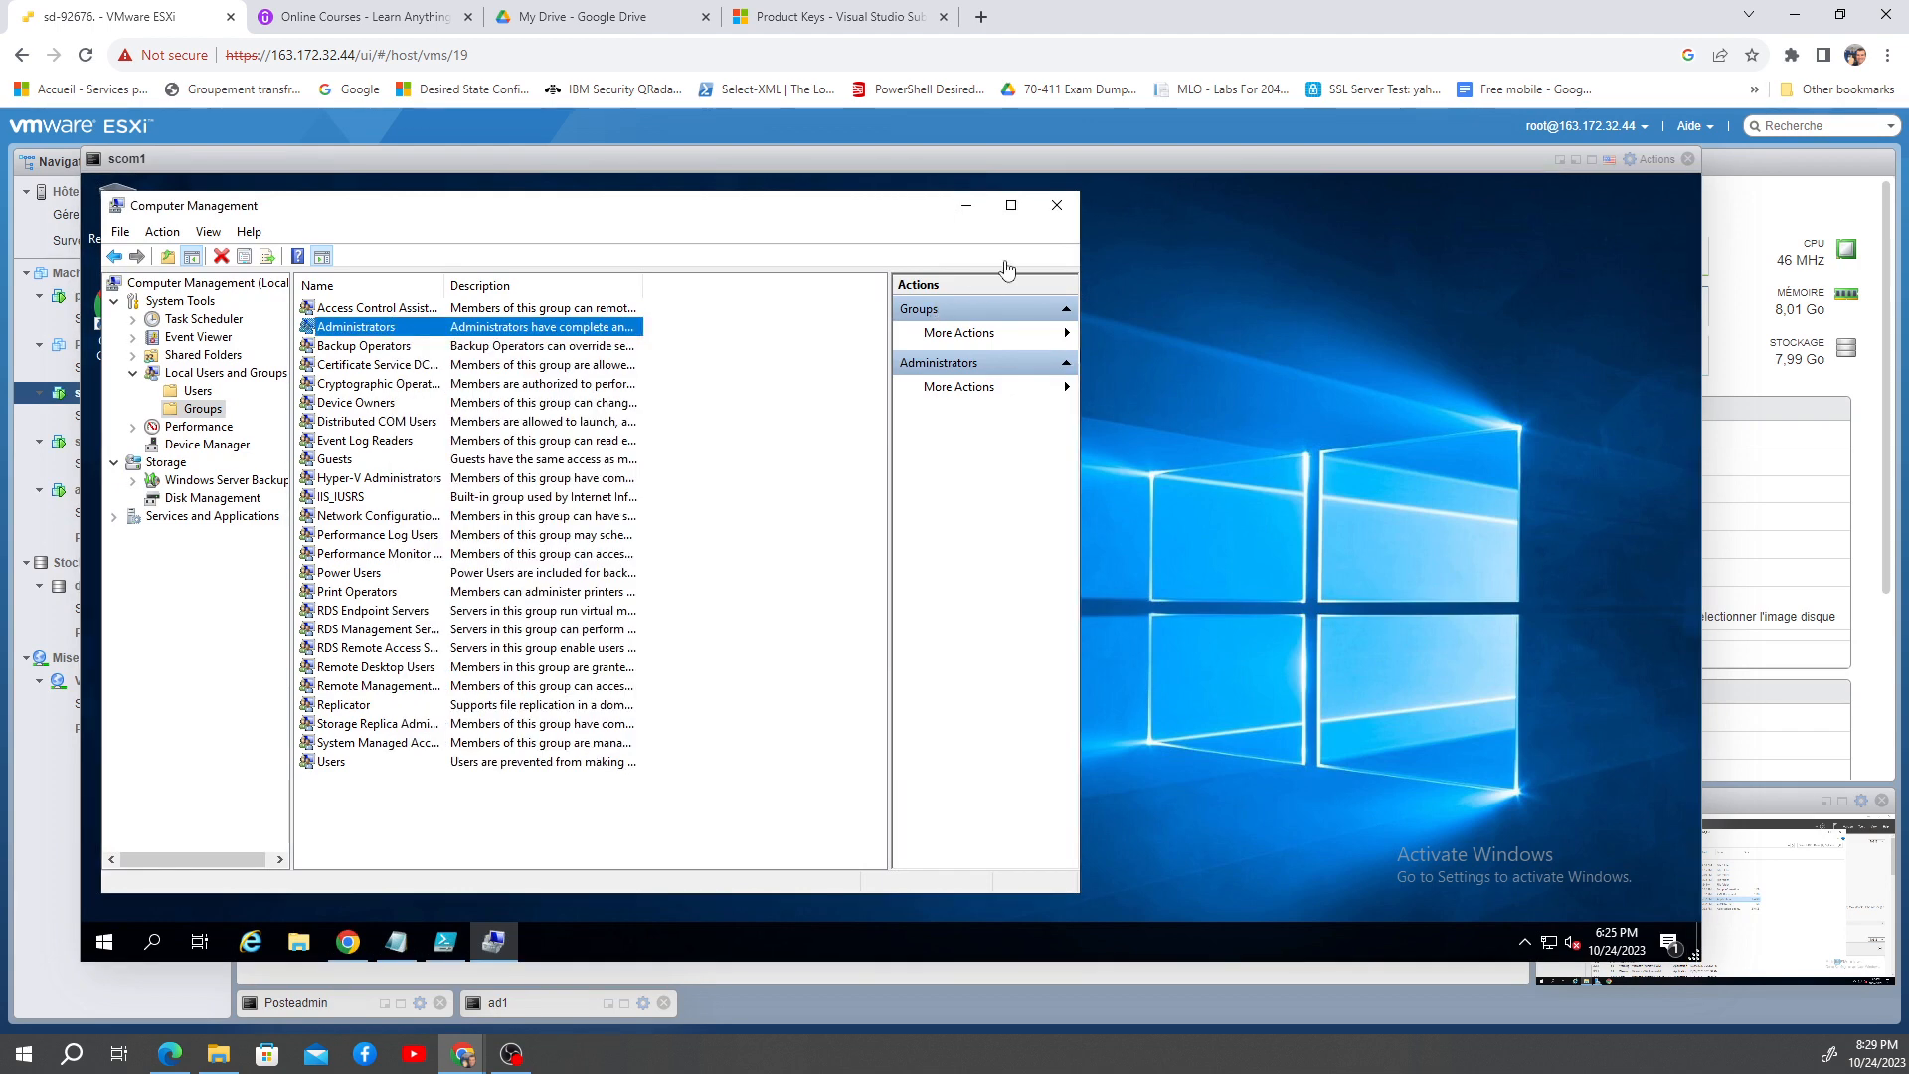
left_click(1060, 206)
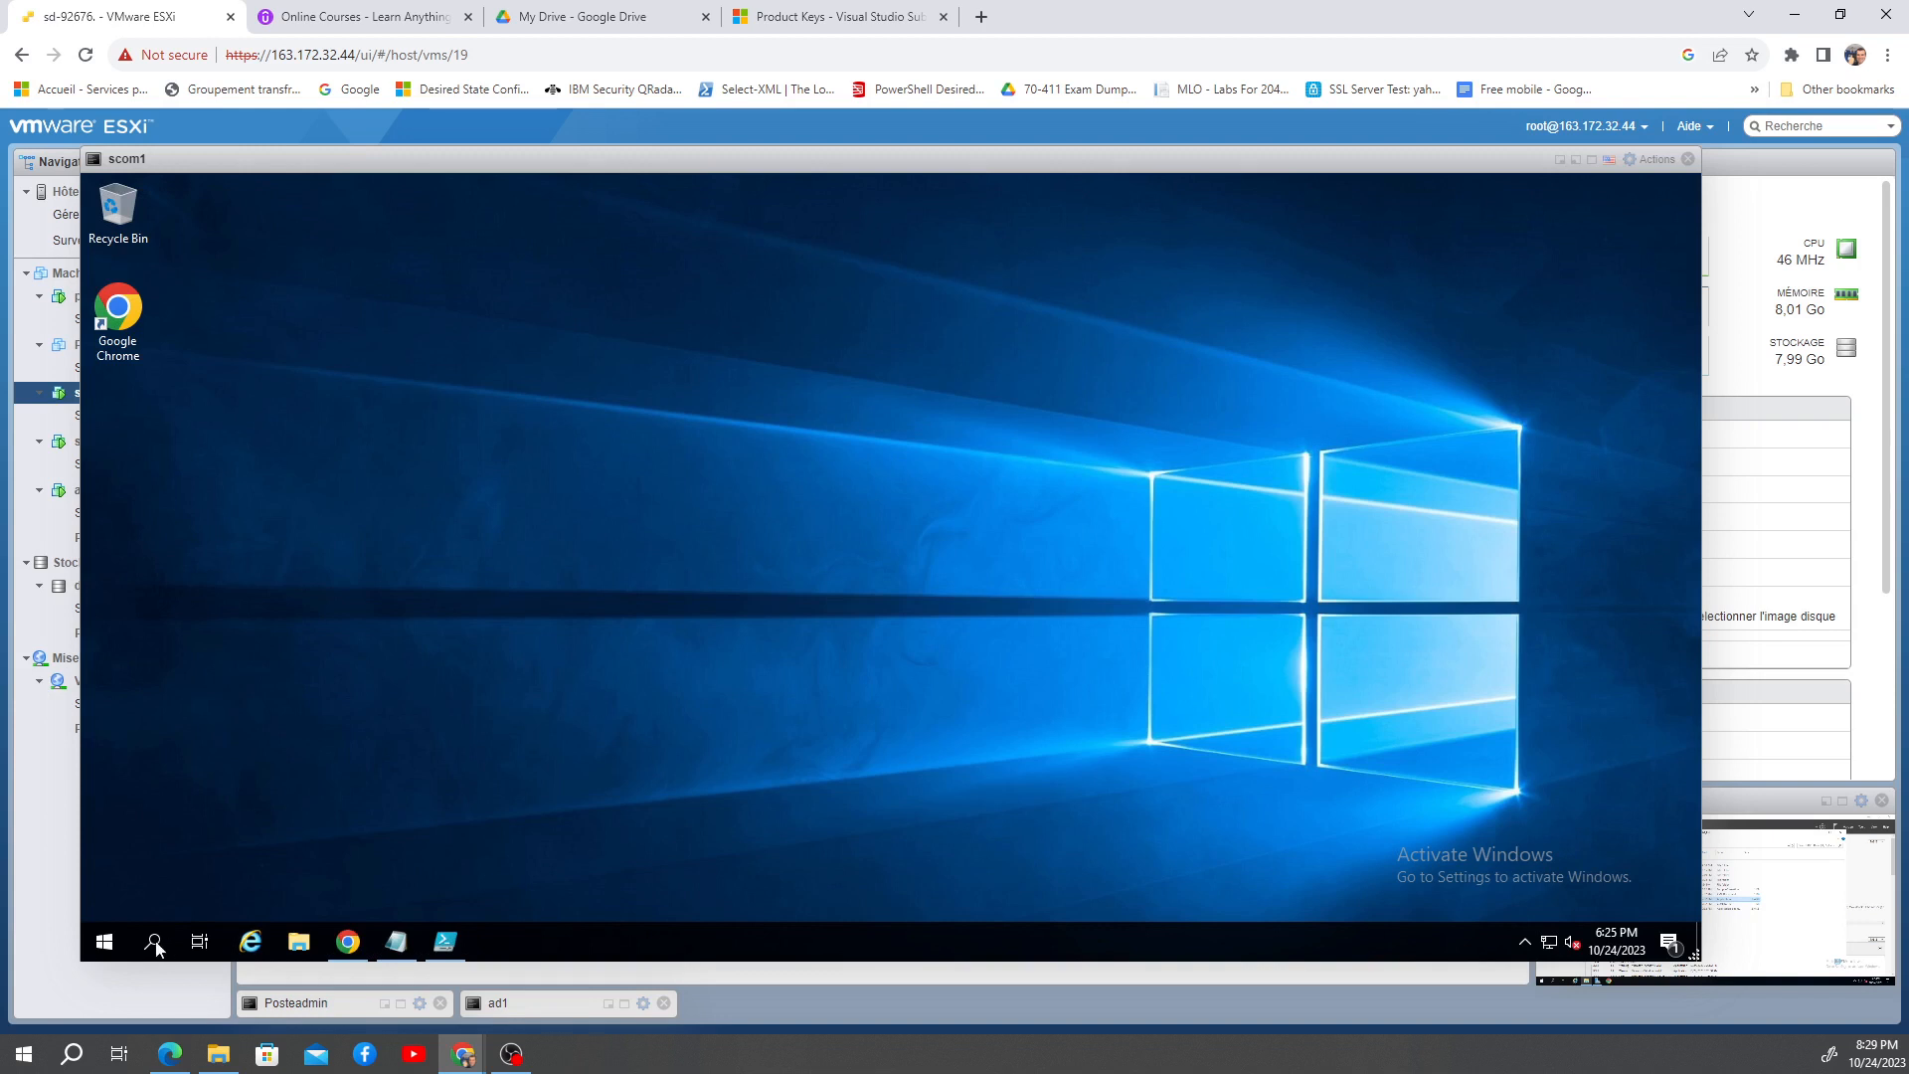
Step: Sign out of Windows on the scom1 virtual machine, forcing the open Notepad and PowerShell ISE apps to close
right_click(104, 949)
mouse_move(320, 893)
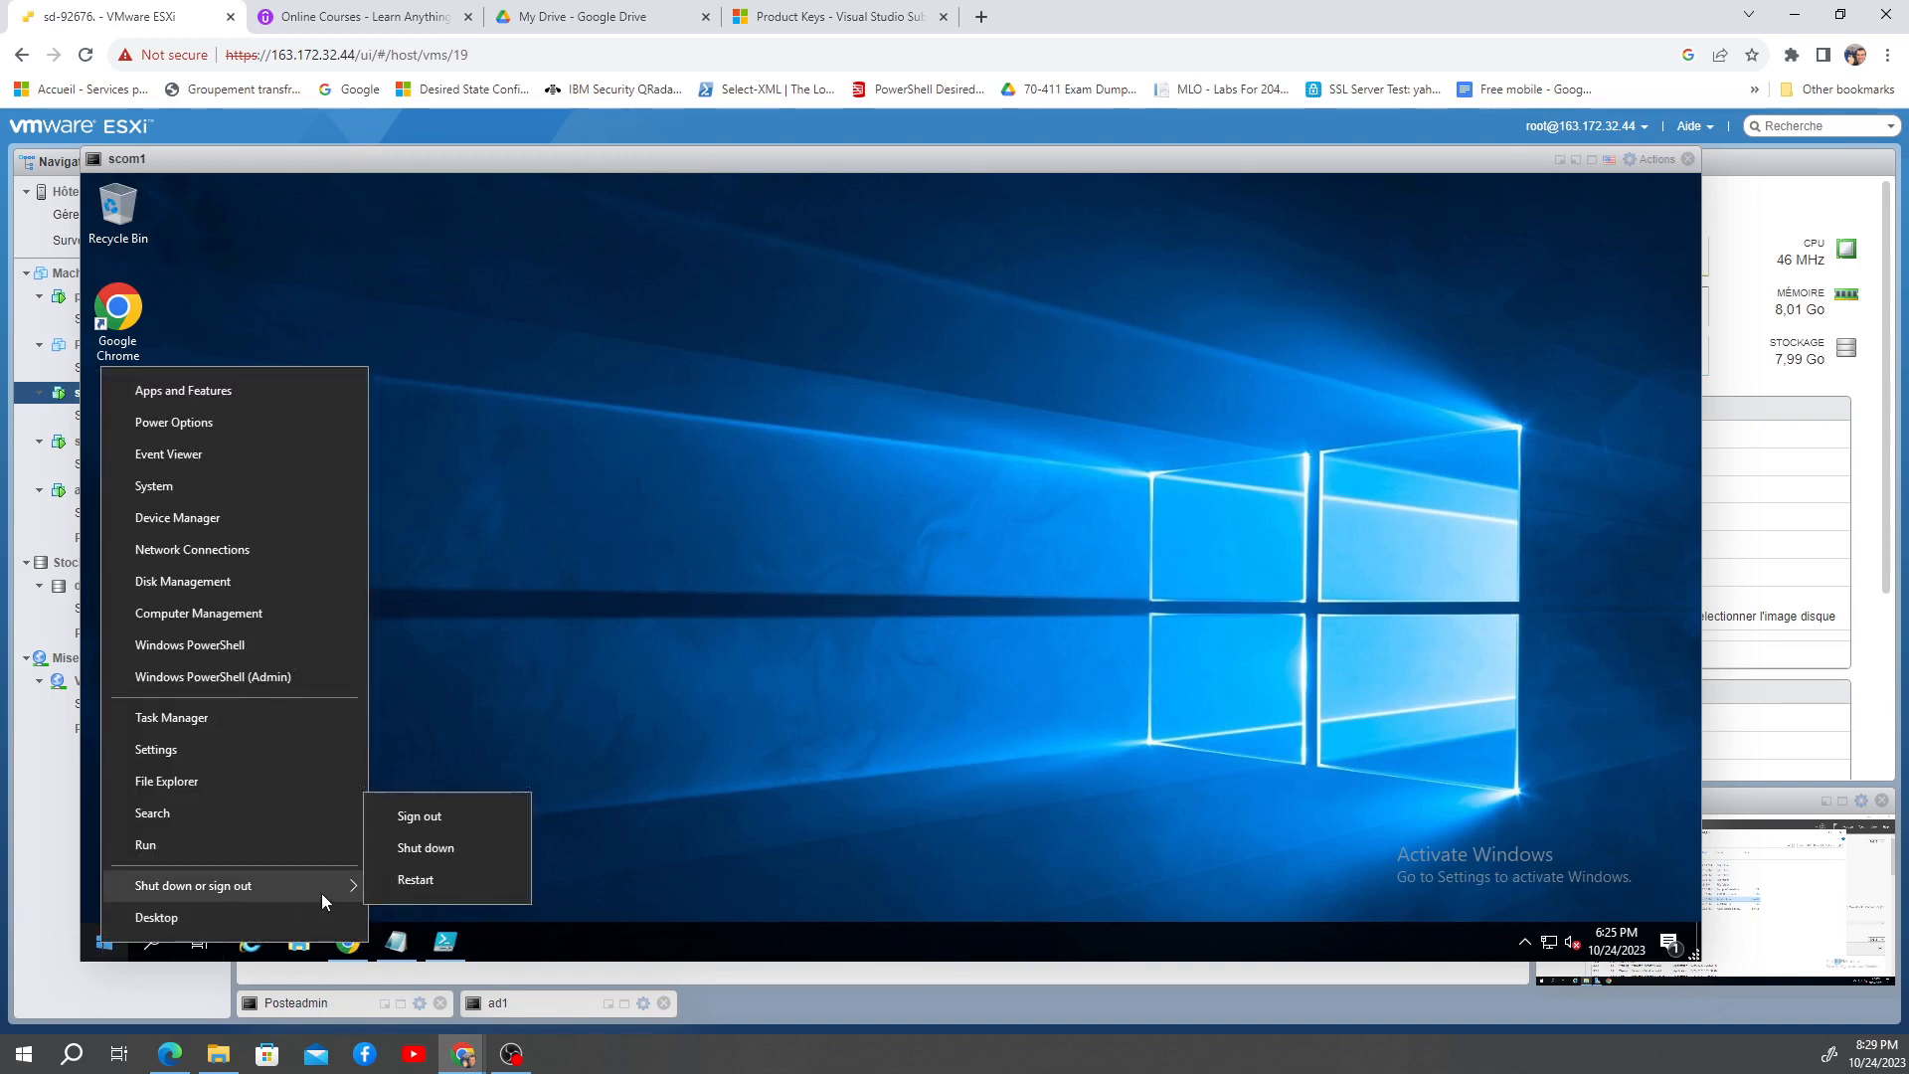
left_click(420, 811)
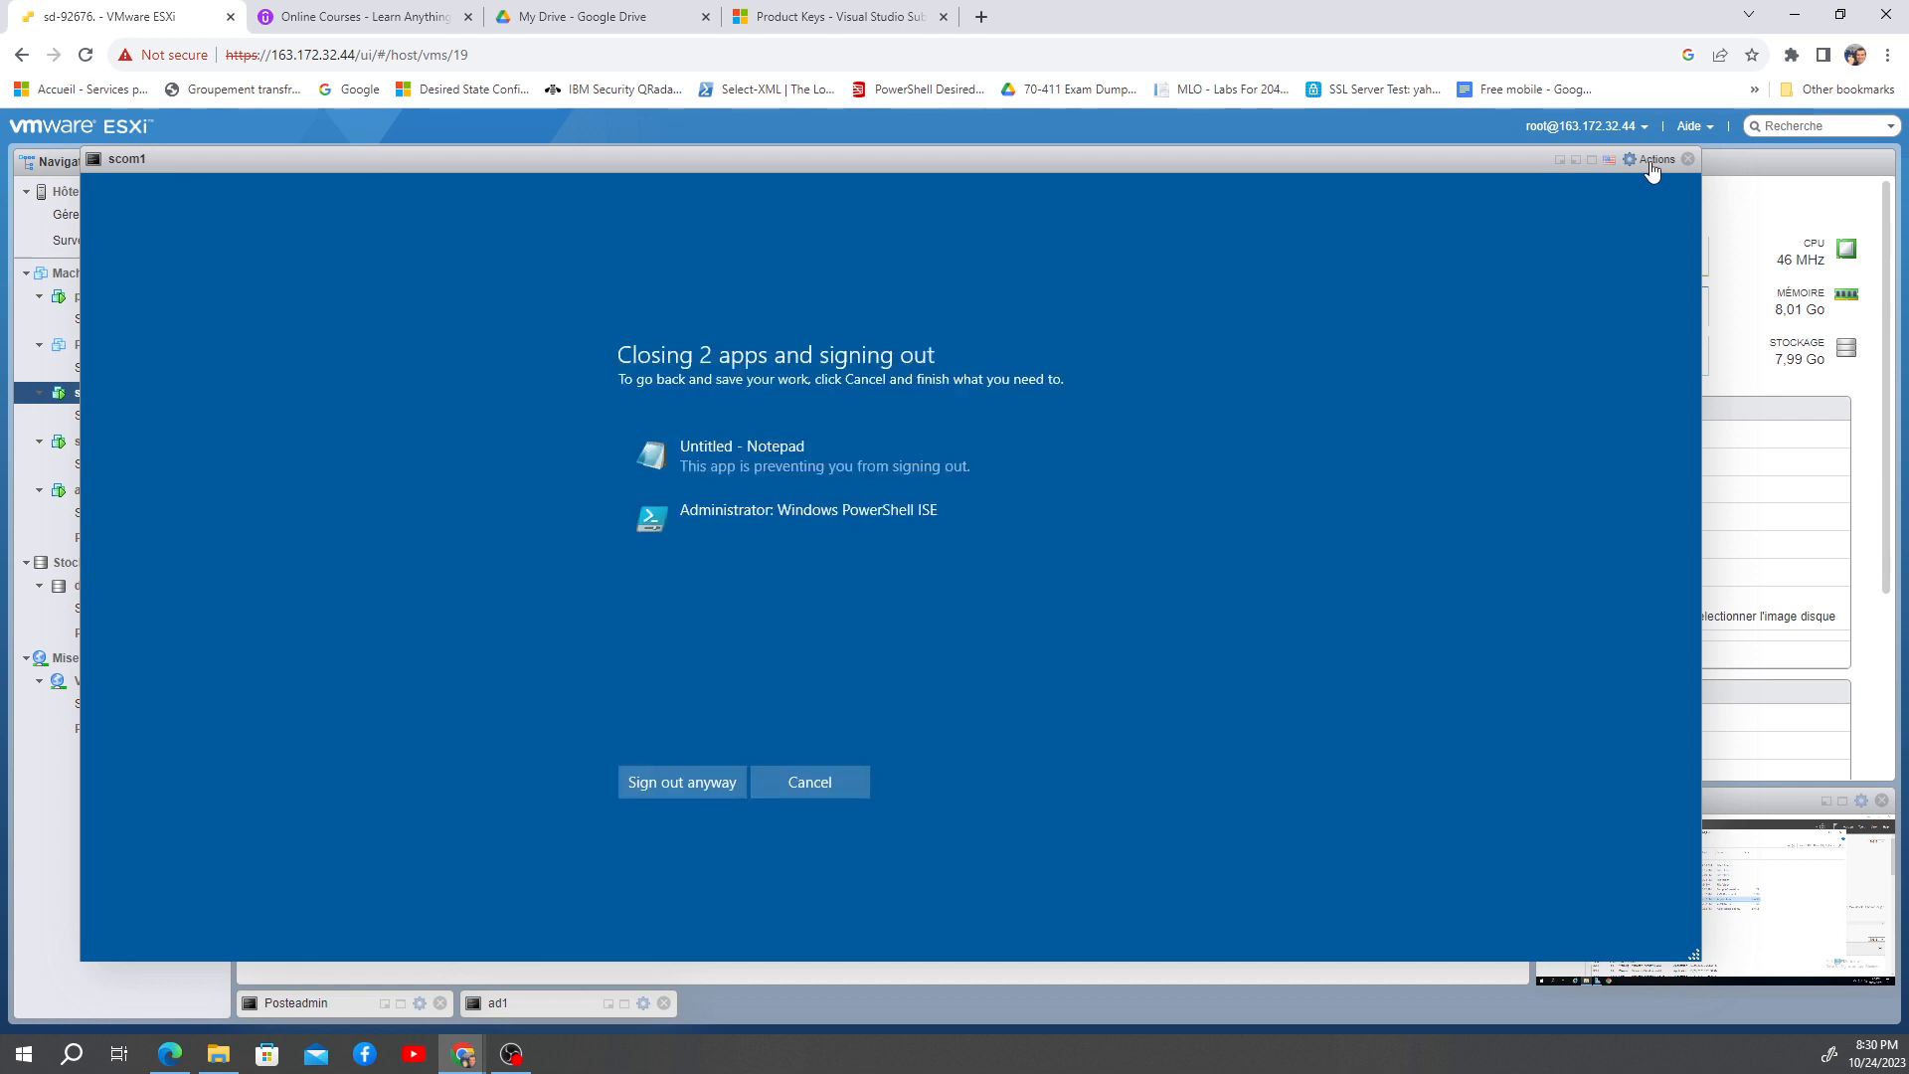
left_click(660, 785)
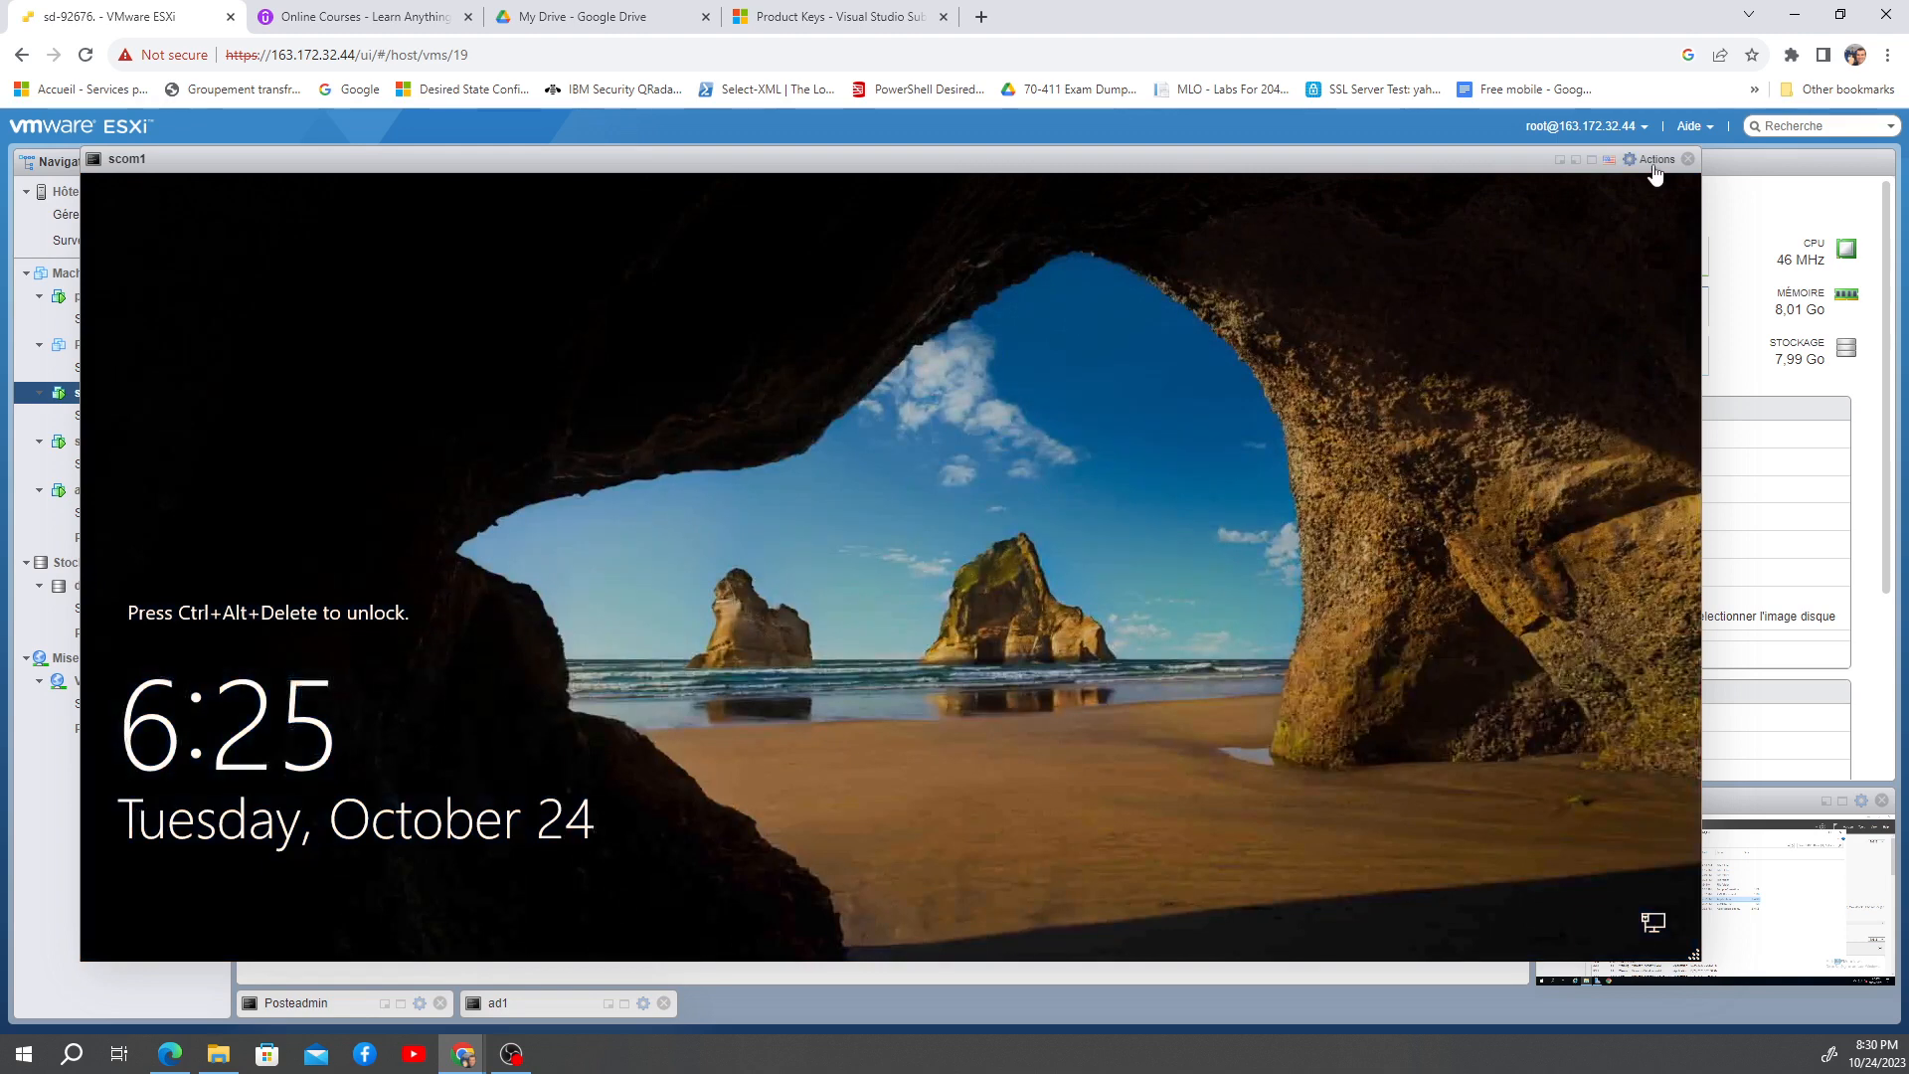
Step: Send Ctrl-Alt-Suppr to scom1 and sign in with the TRAINING domain administrator account's password
left_click(1653, 169)
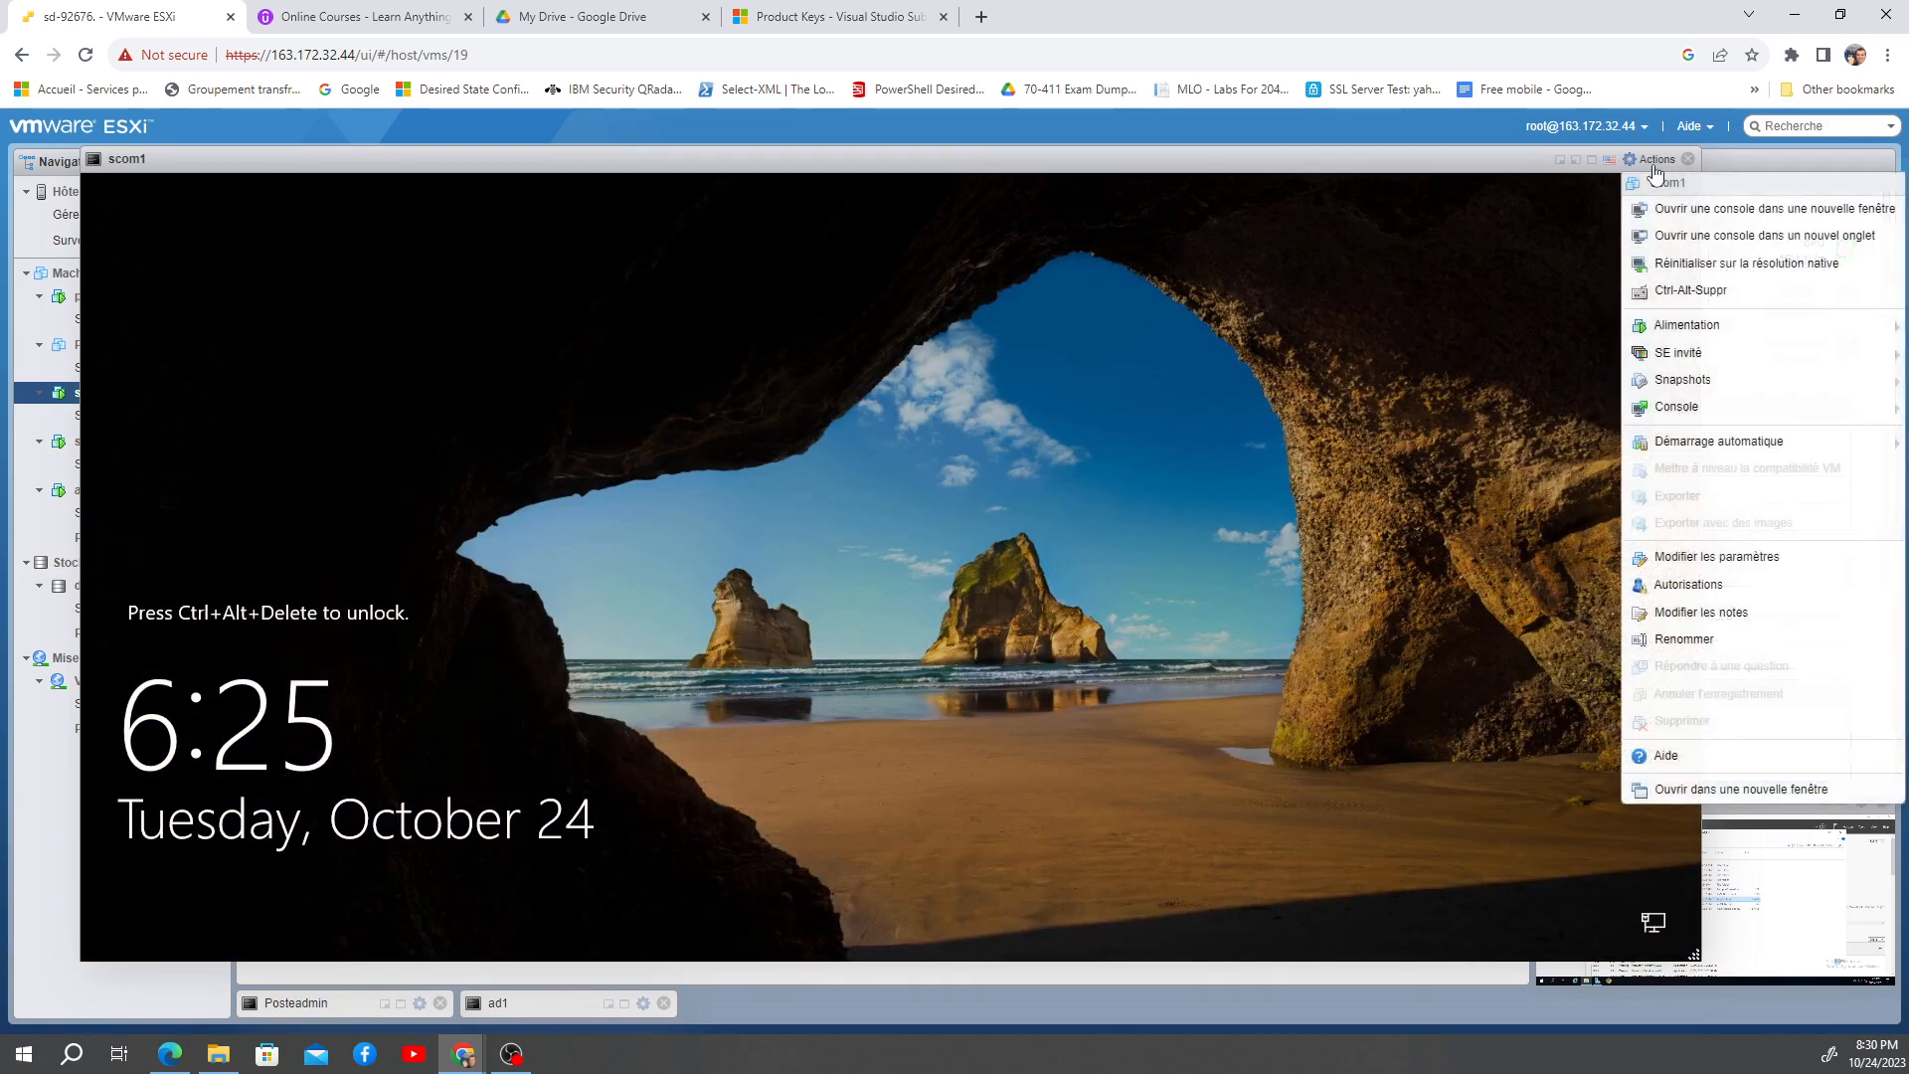
left_click(1660, 289)
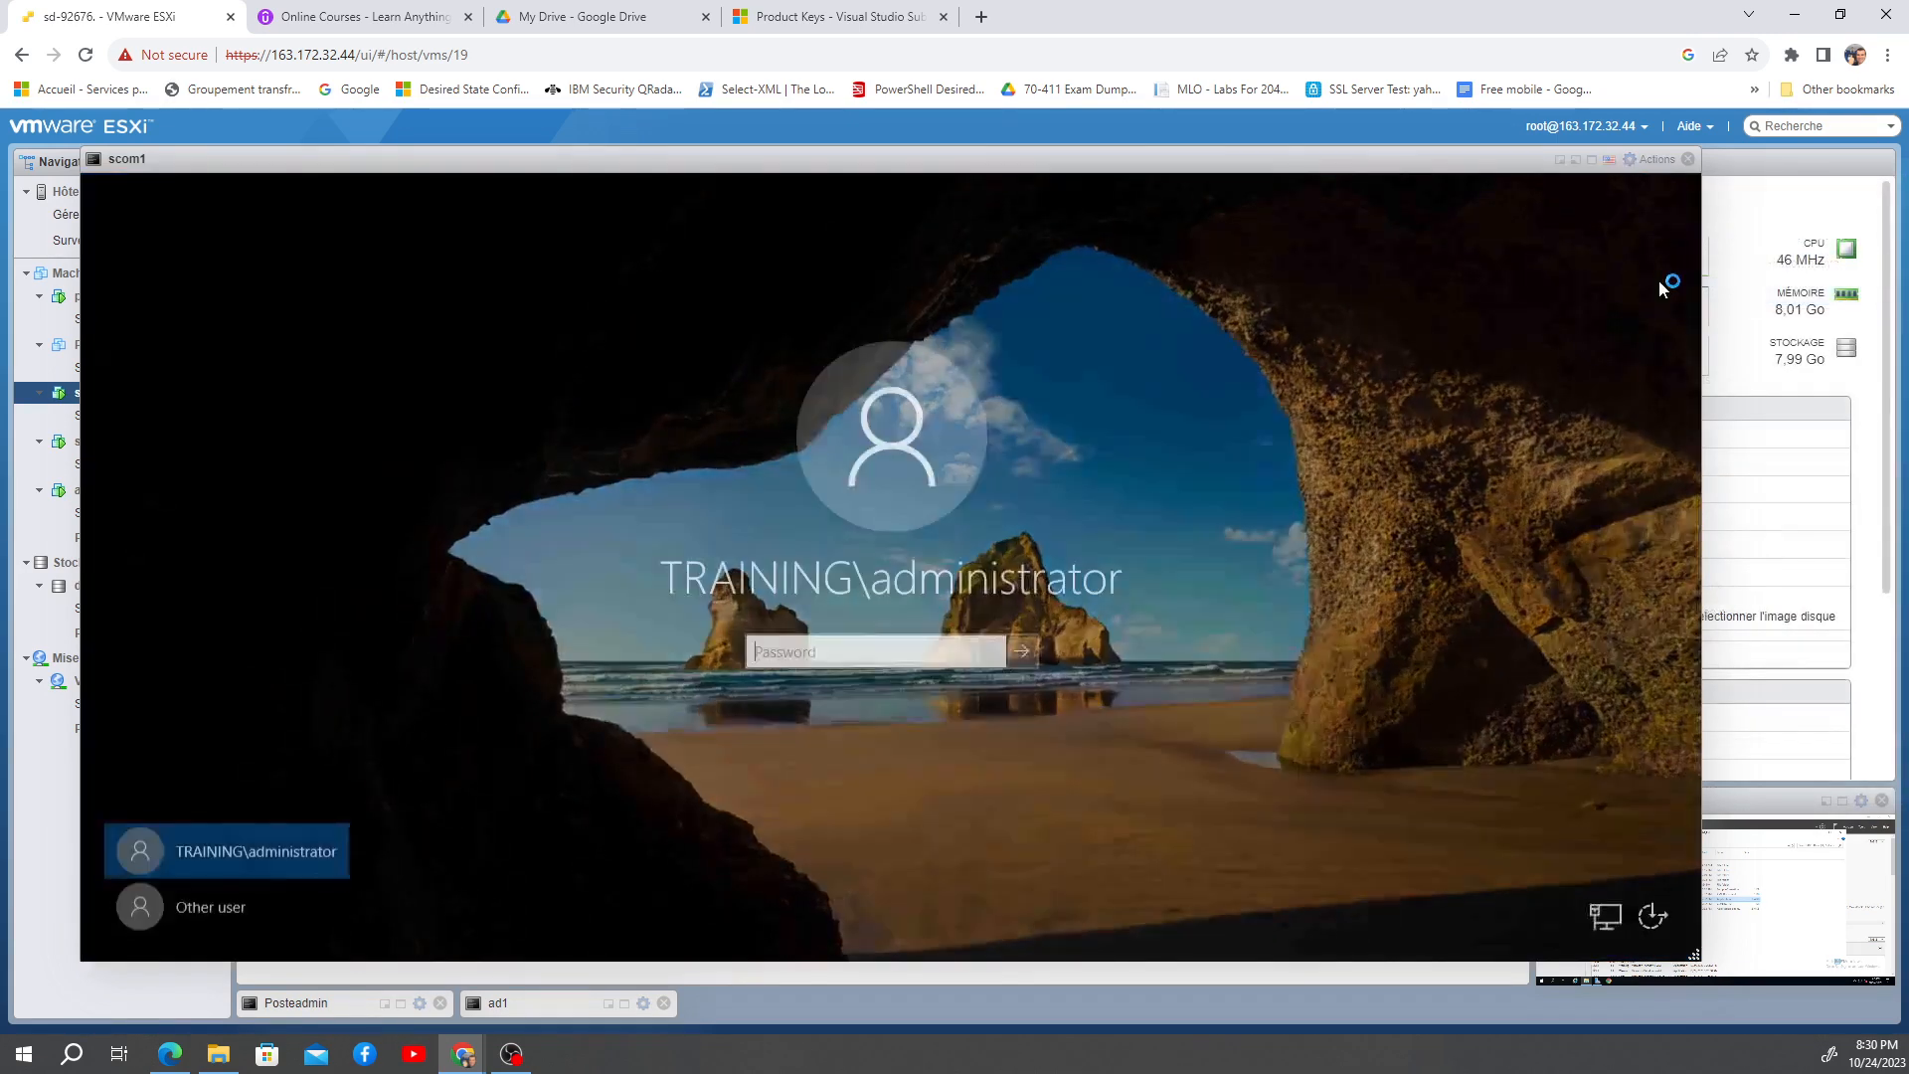
type("•••")
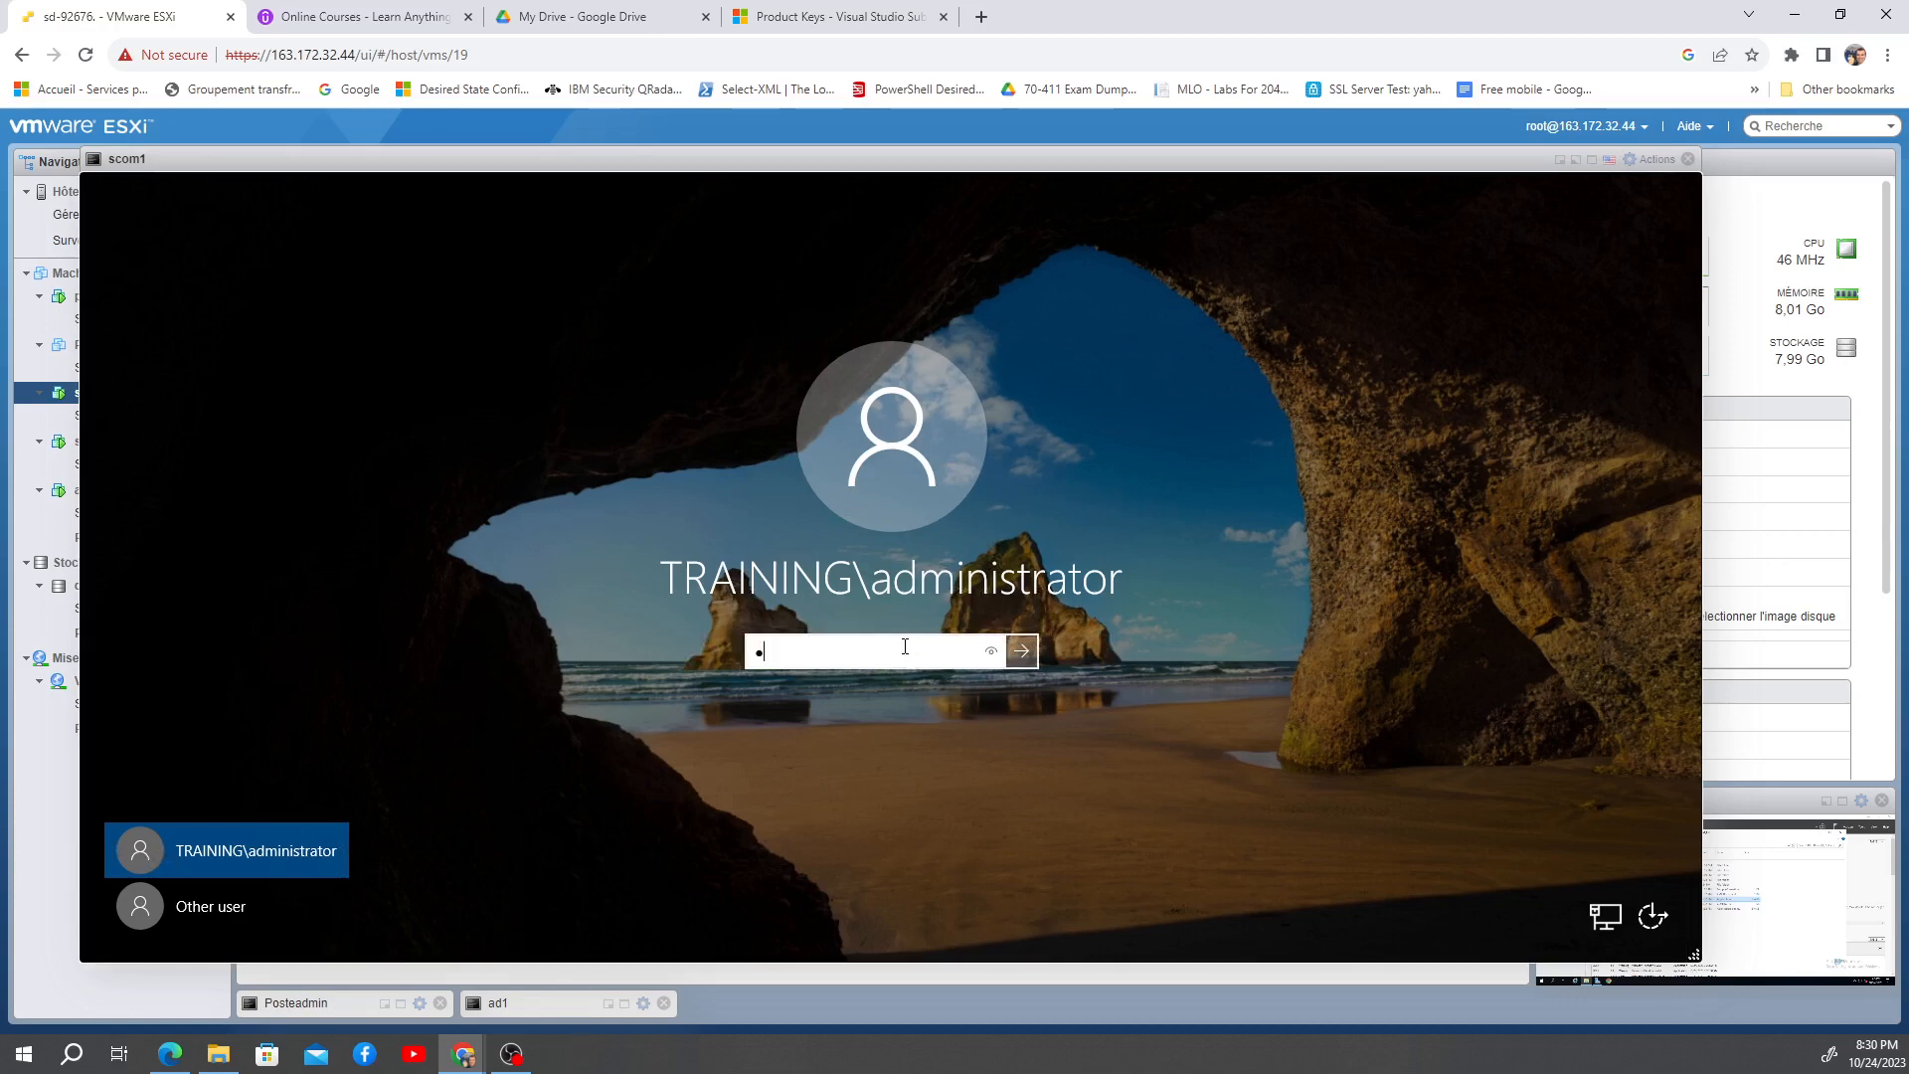
type("•••••")
key("Return")
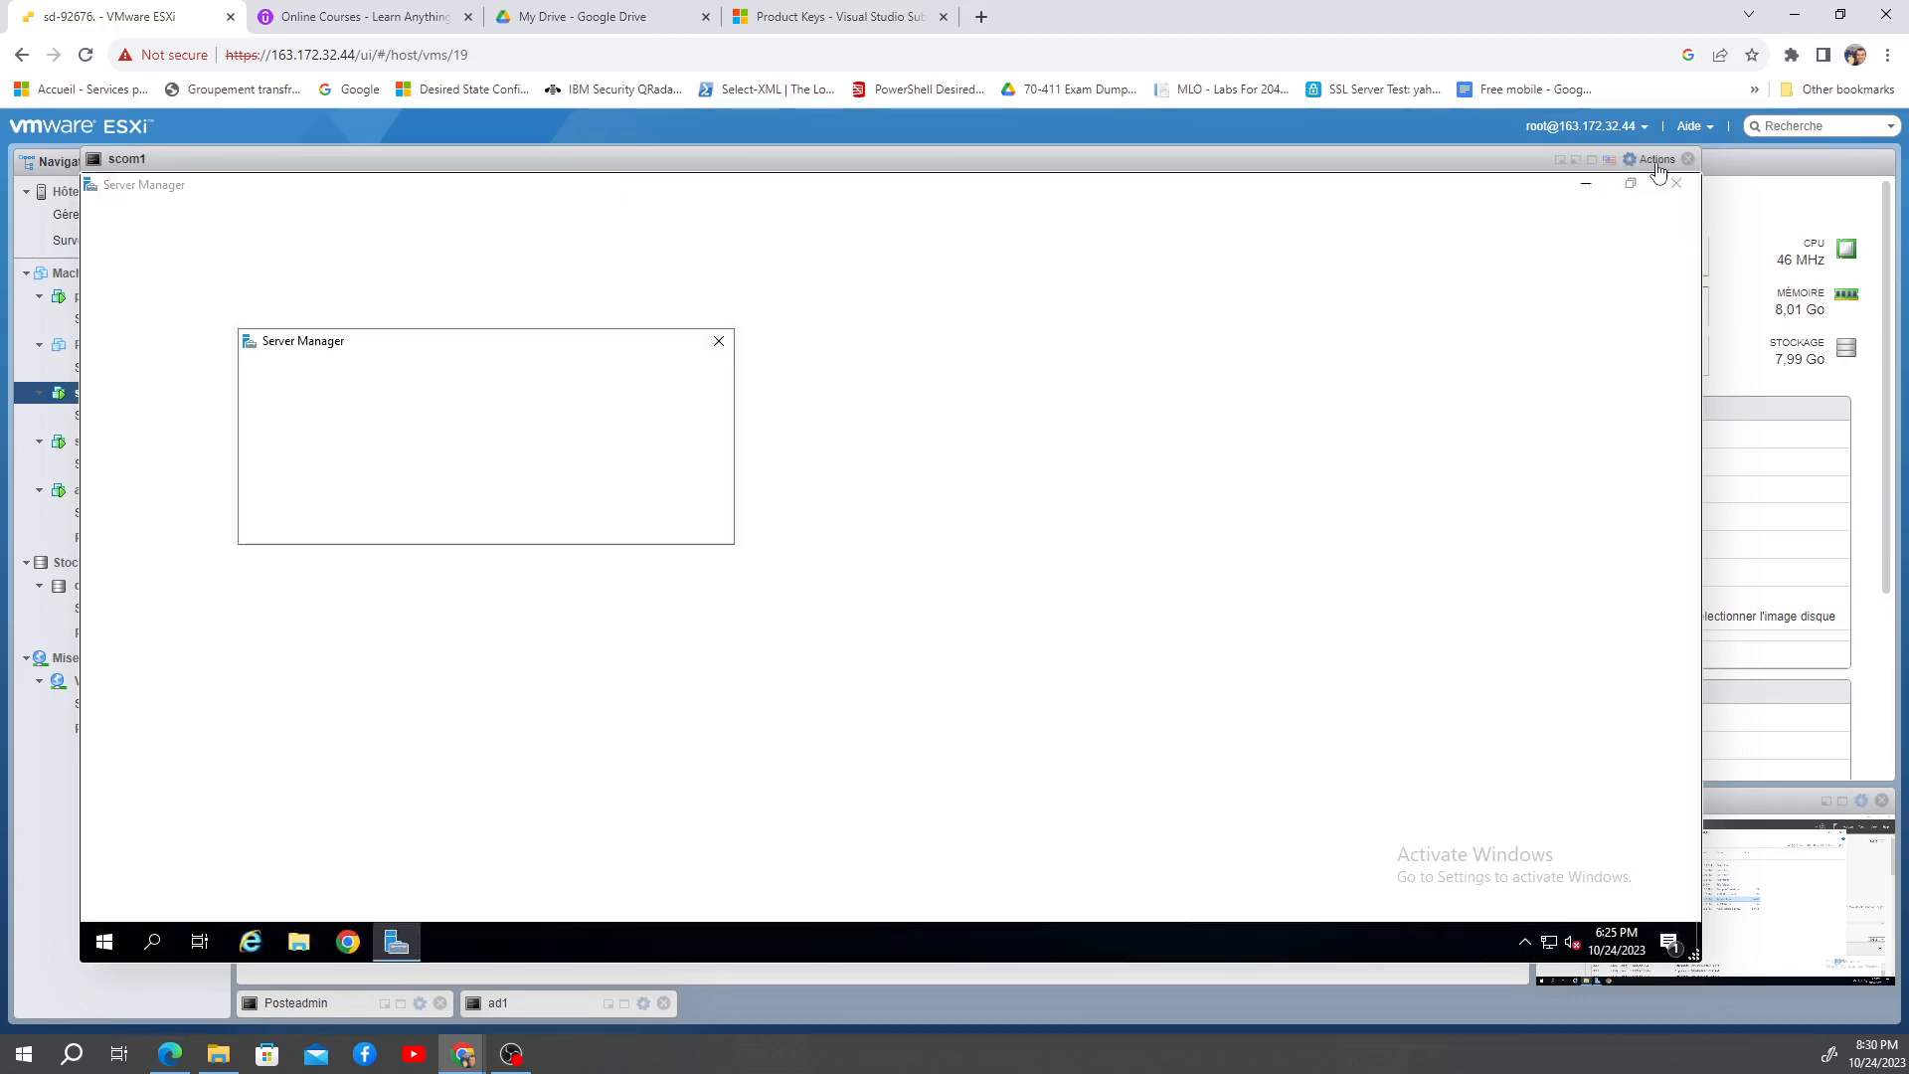
Step: Open the settings of the scom1 virtual machine for editing
left_click(1656, 159)
left_click(1656, 159)
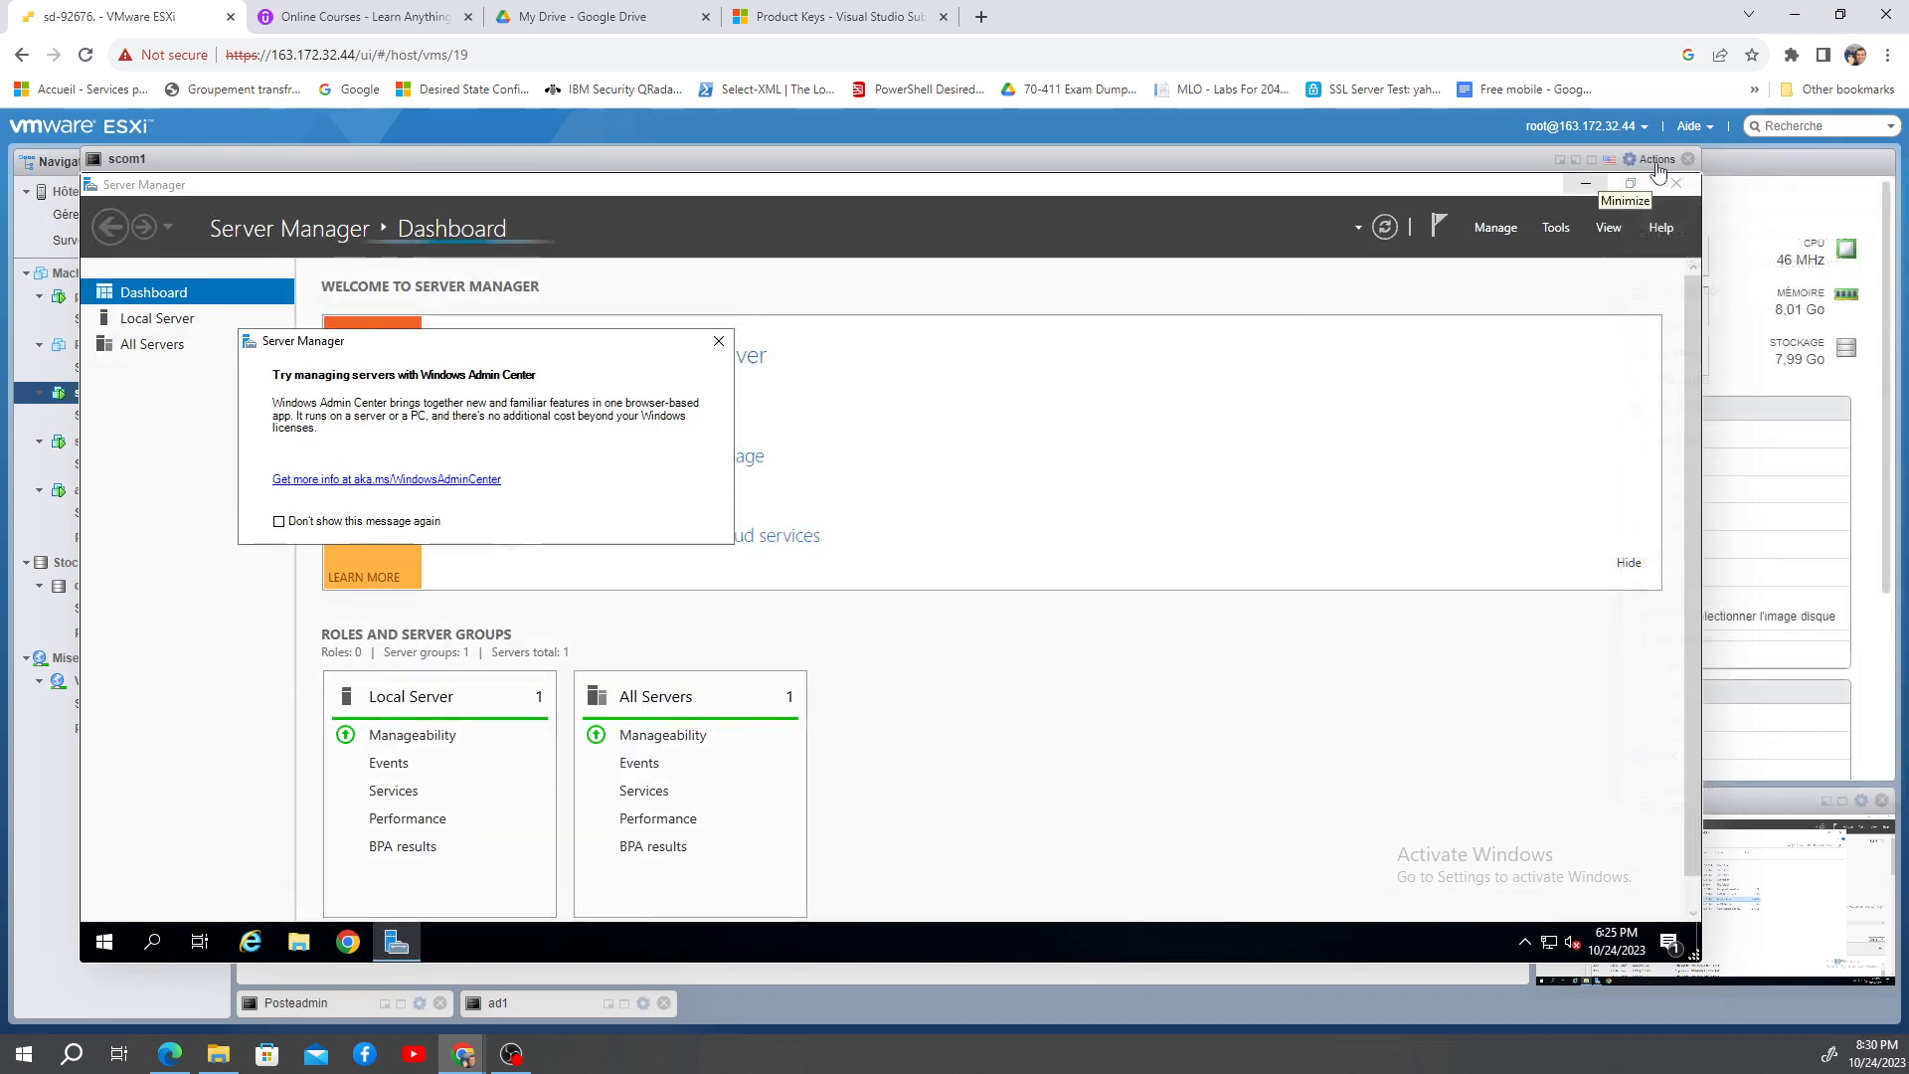
left_click(1656, 159)
left_click(1656, 160)
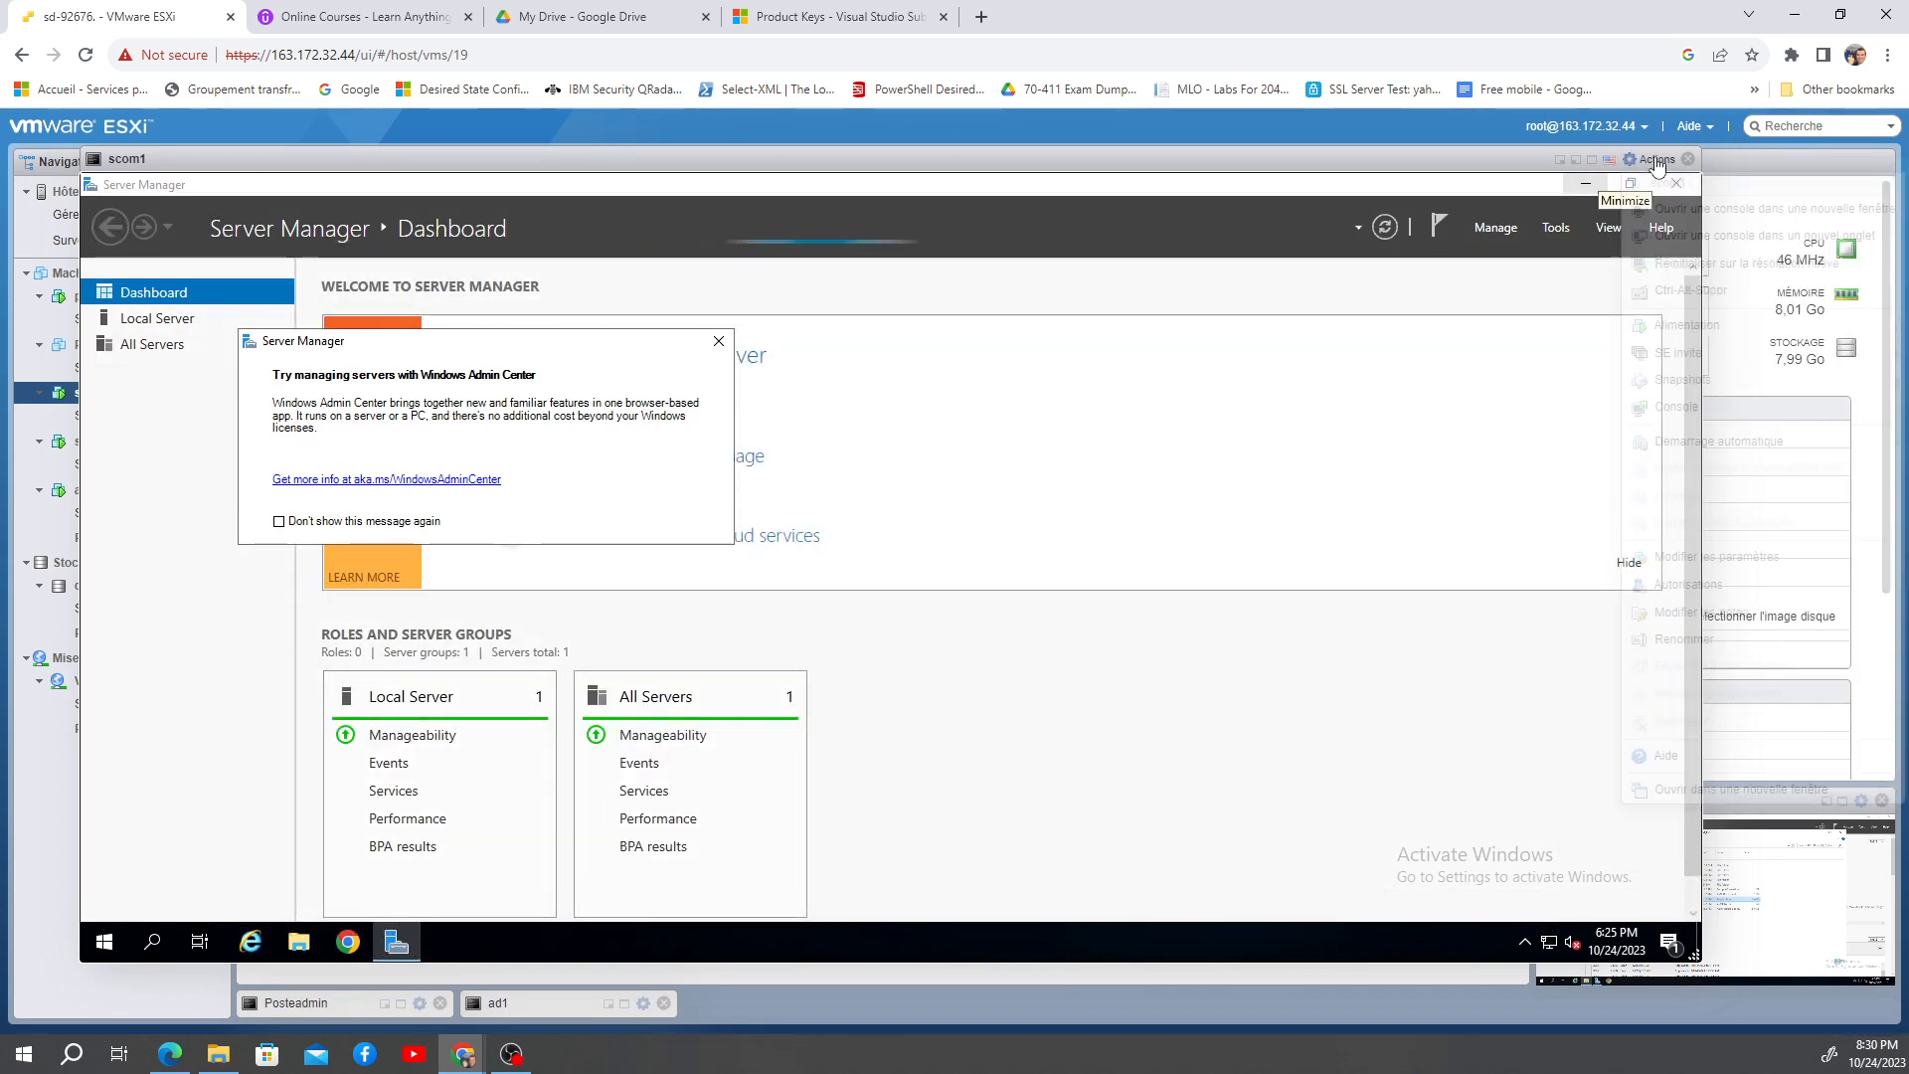
left_click(1656, 160)
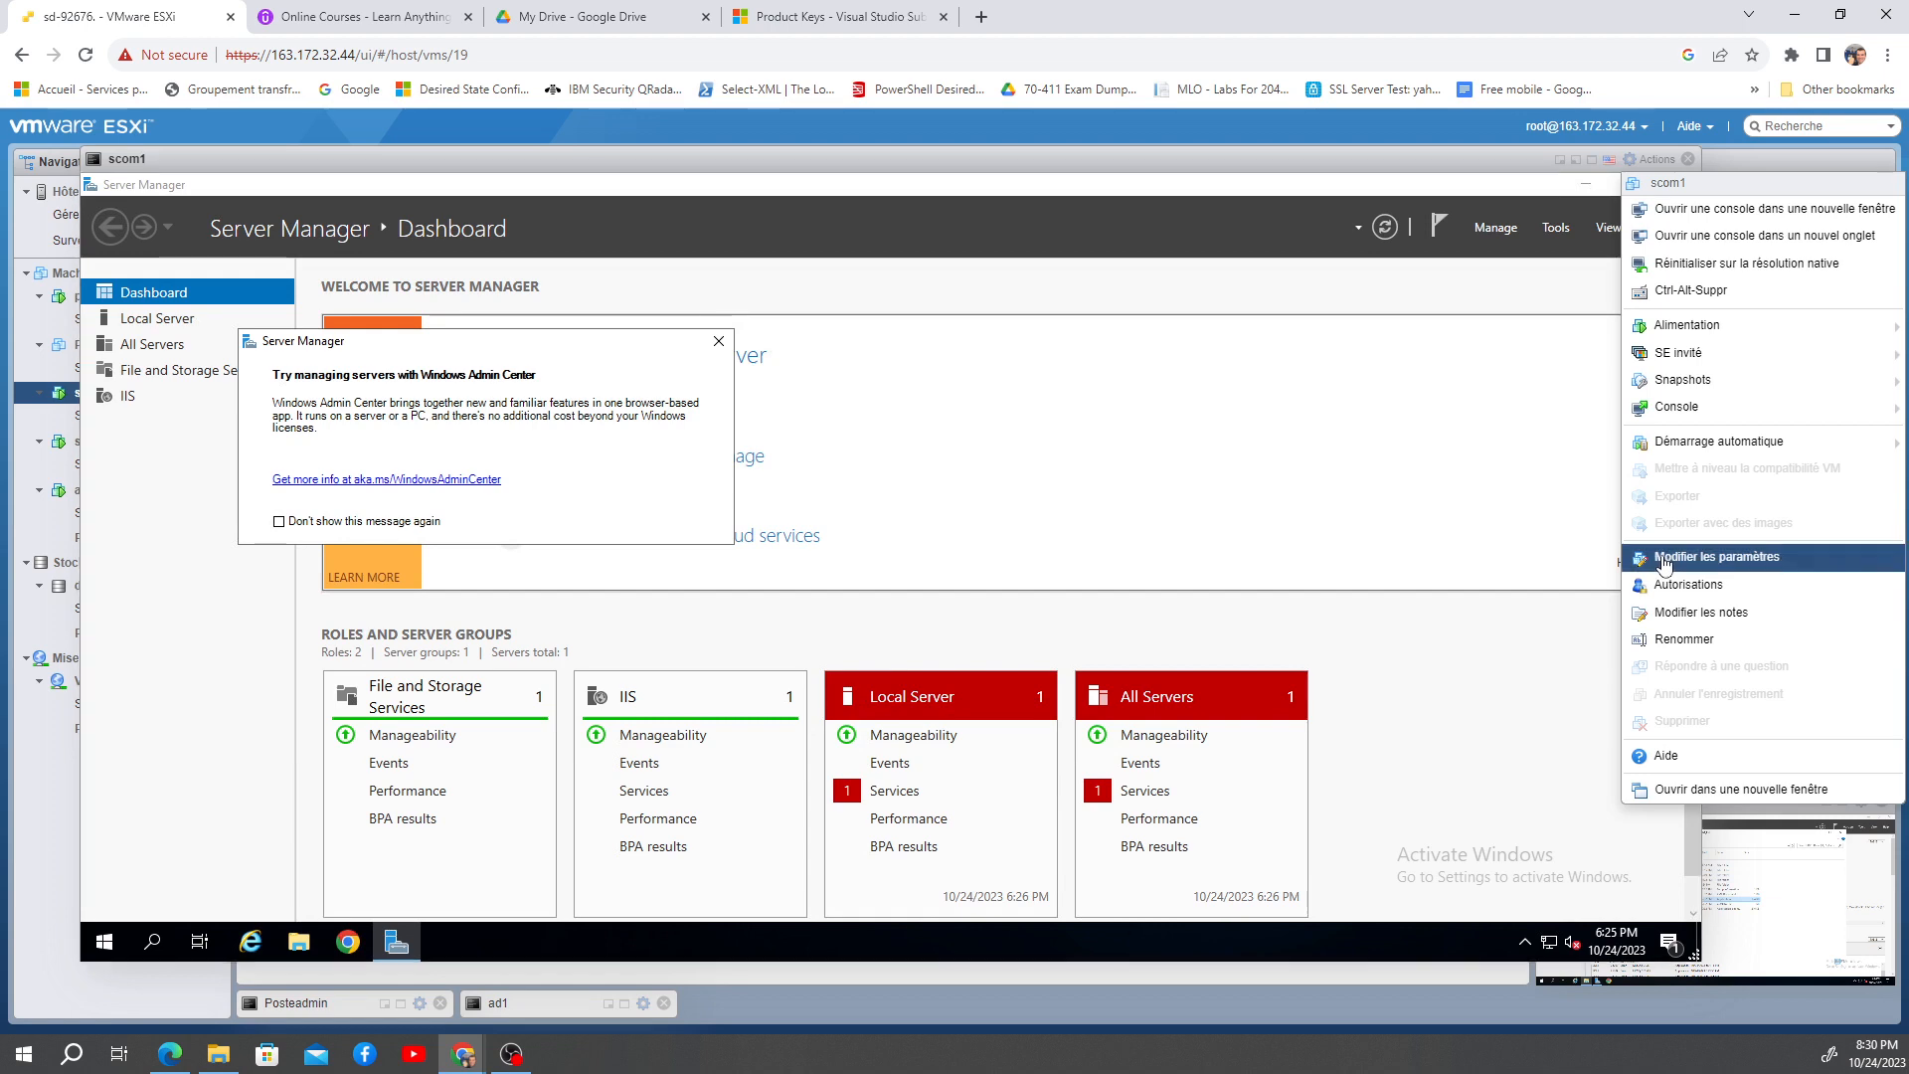
left_click(1646, 557)
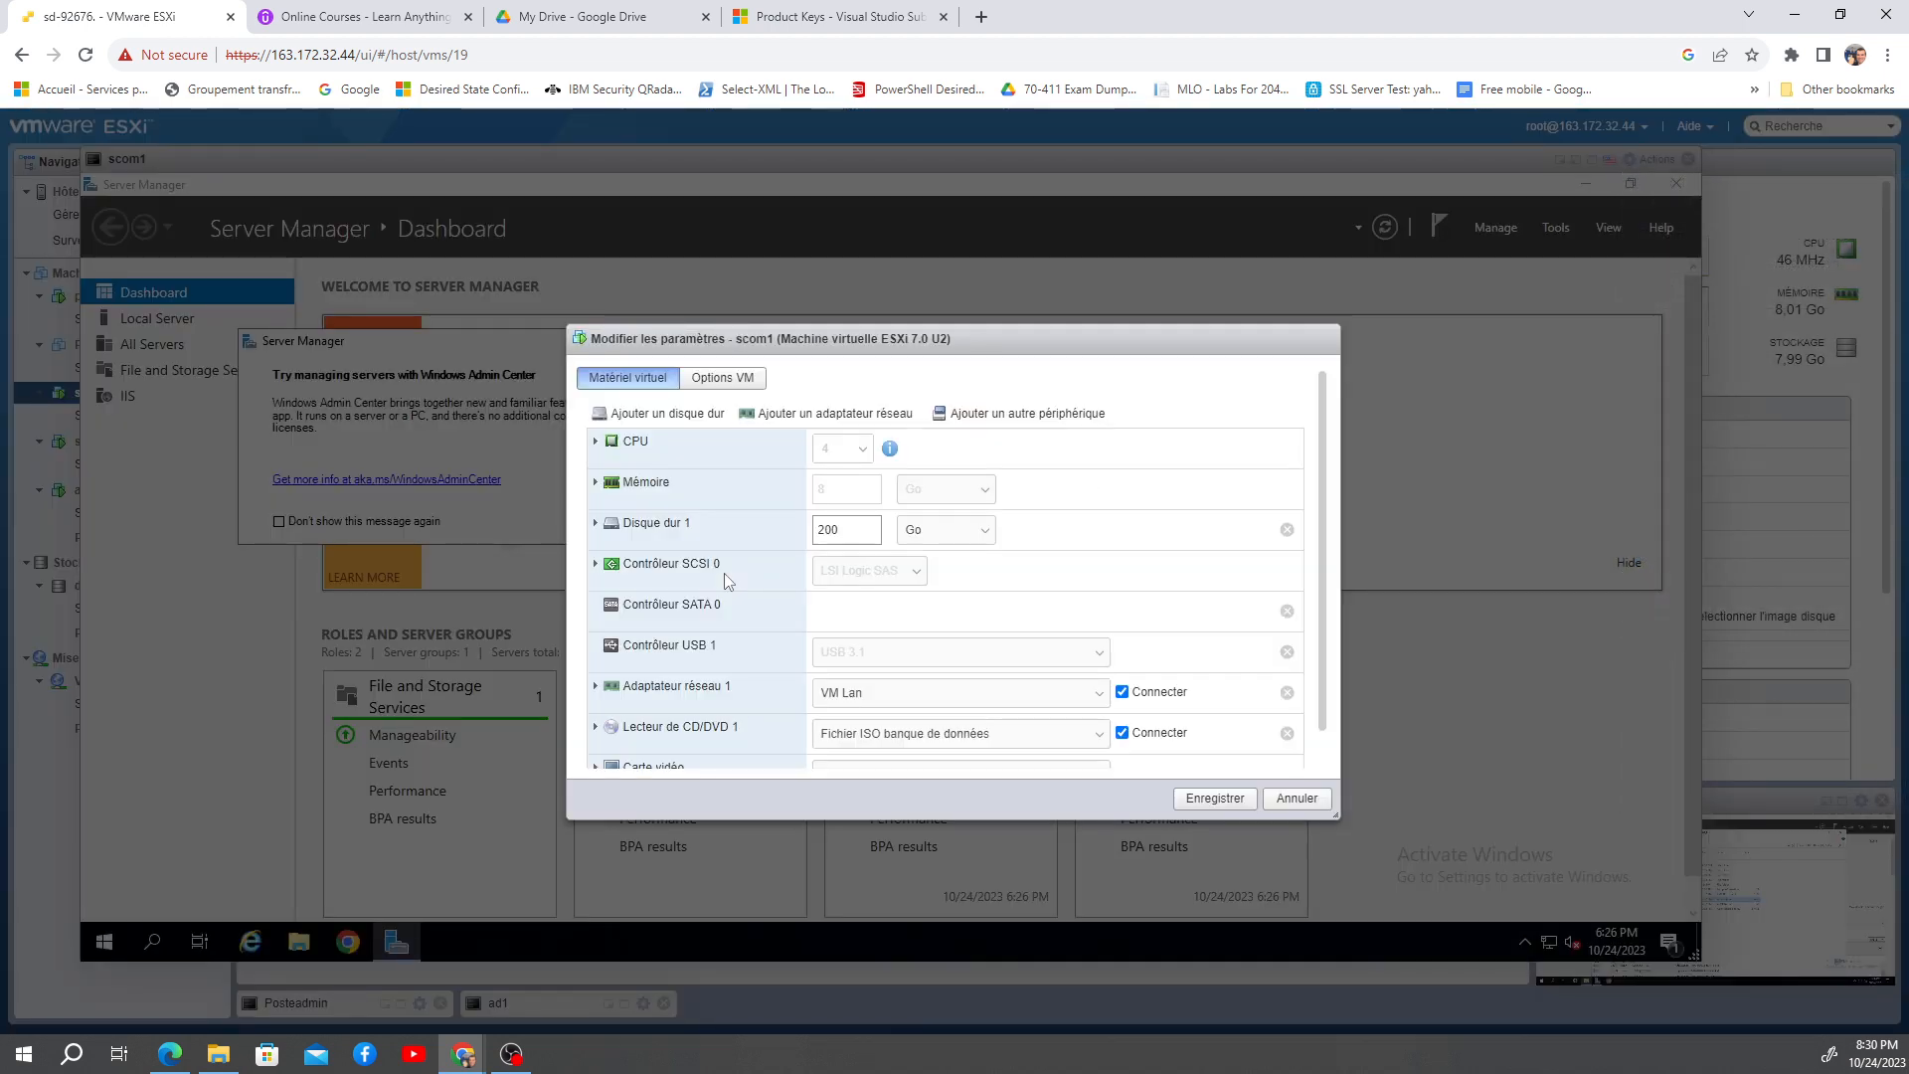
Step: Mount mu_system_center_operations_manager_2019_x64_dvd_b3488f5c.iso from datastore1's ISO folder in CD/DVD drive 1 and save the virtual machine settings
left_click(595, 724)
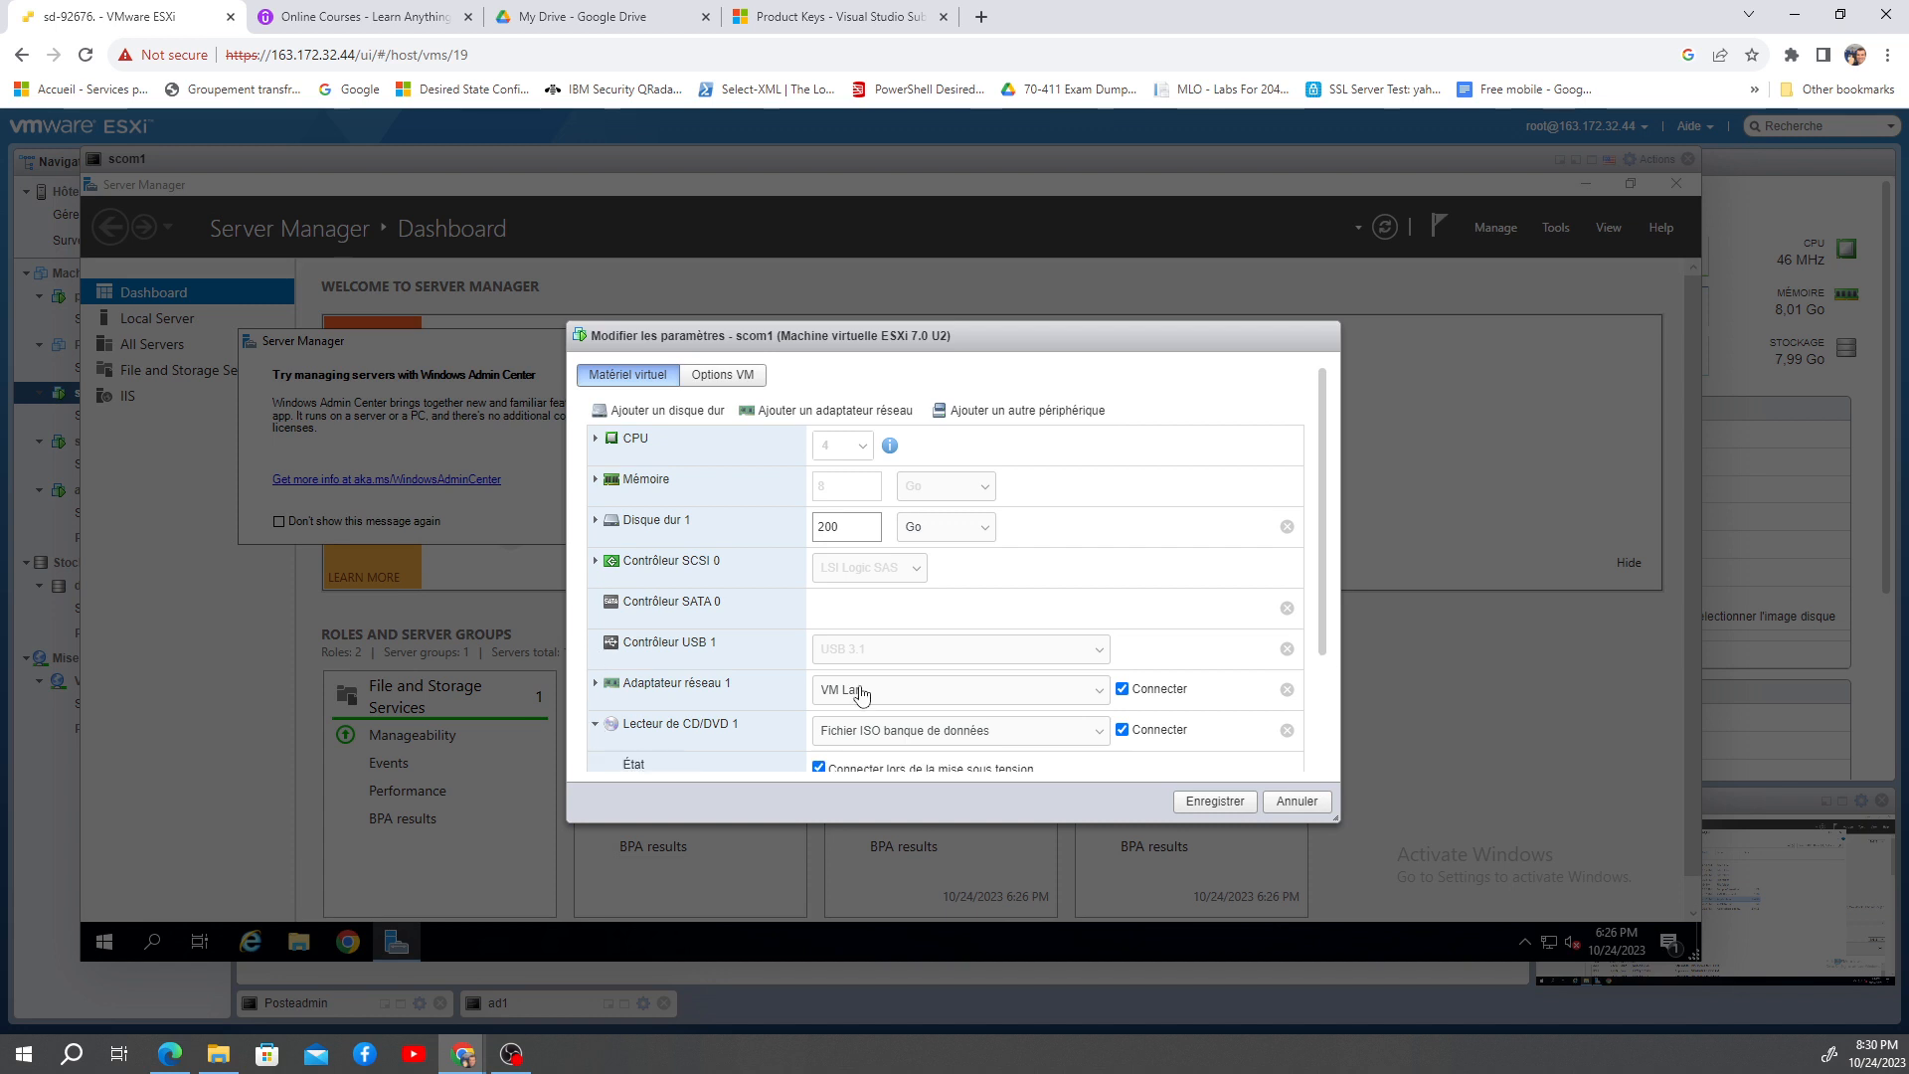
scroll(895, 696, "down", 1)
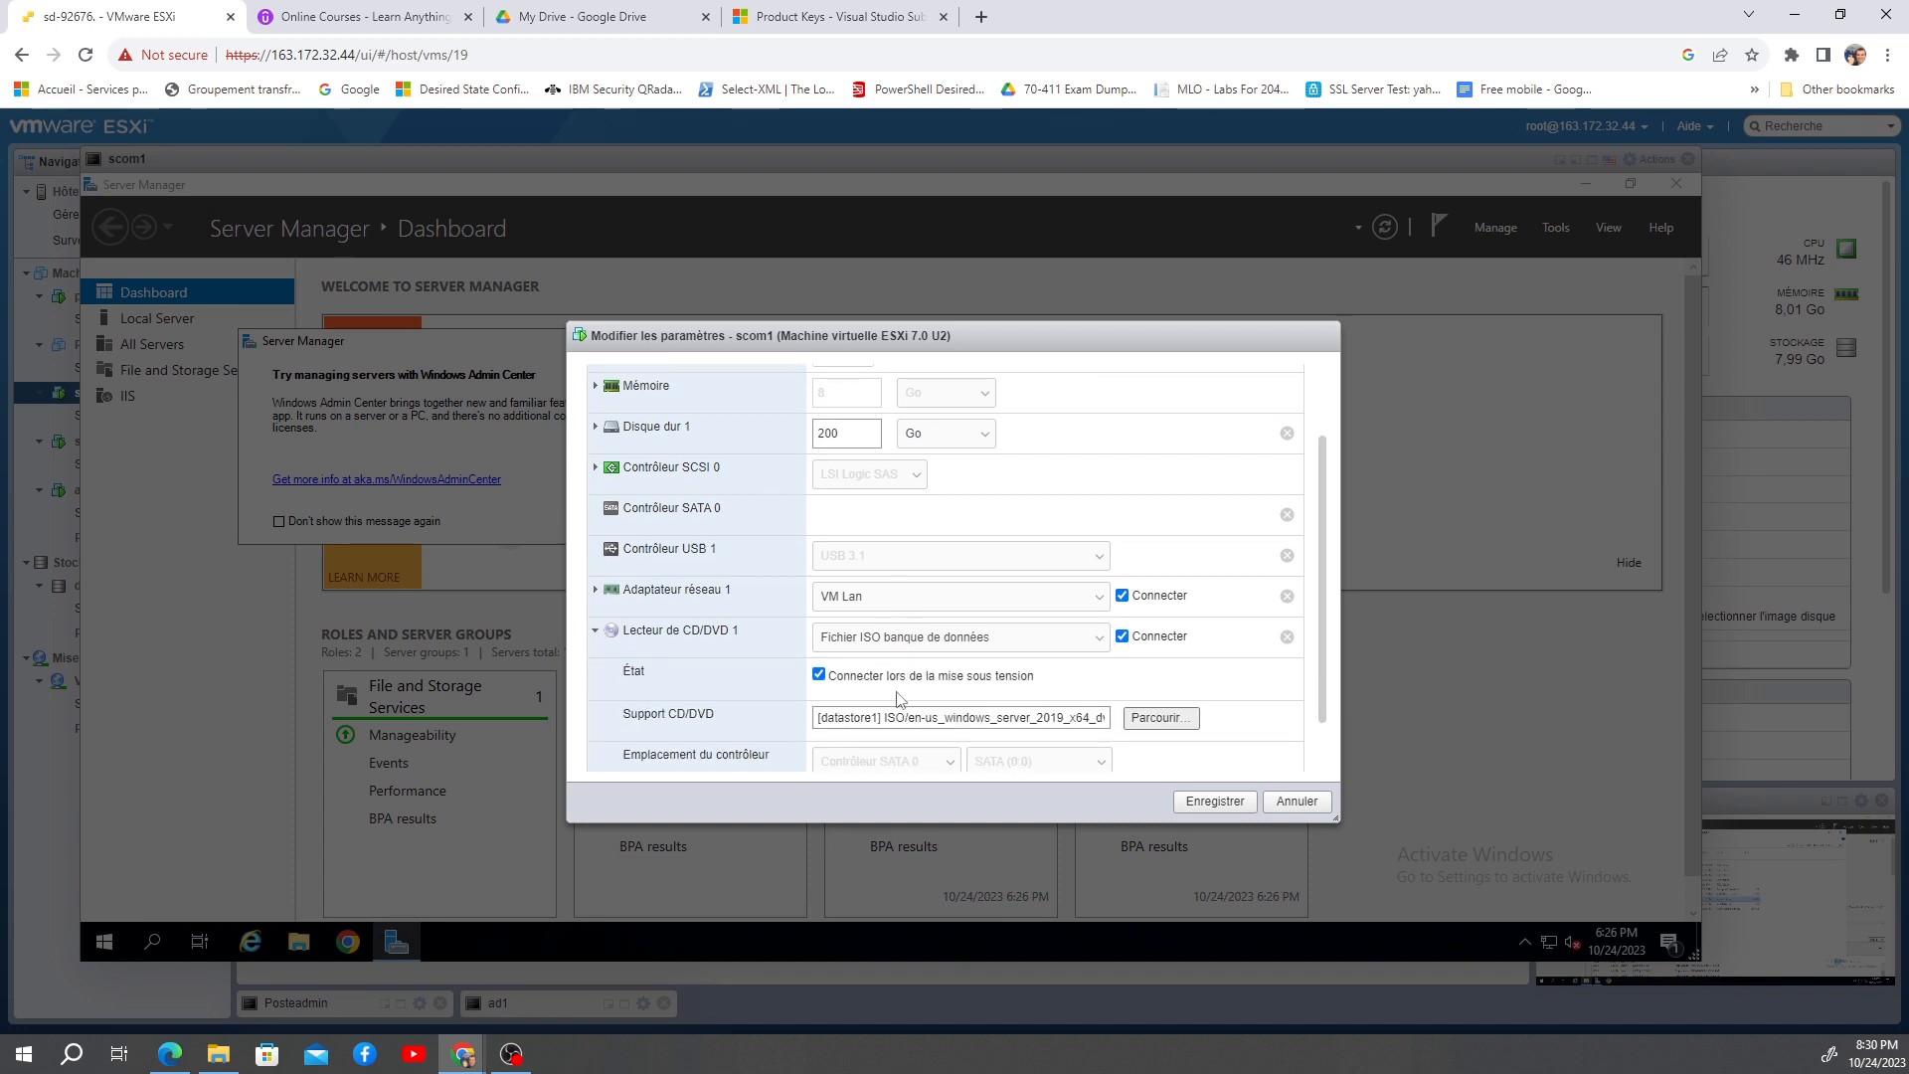
left_click(1161, 718)
left_click(850, 487)
left_click(850, 494)
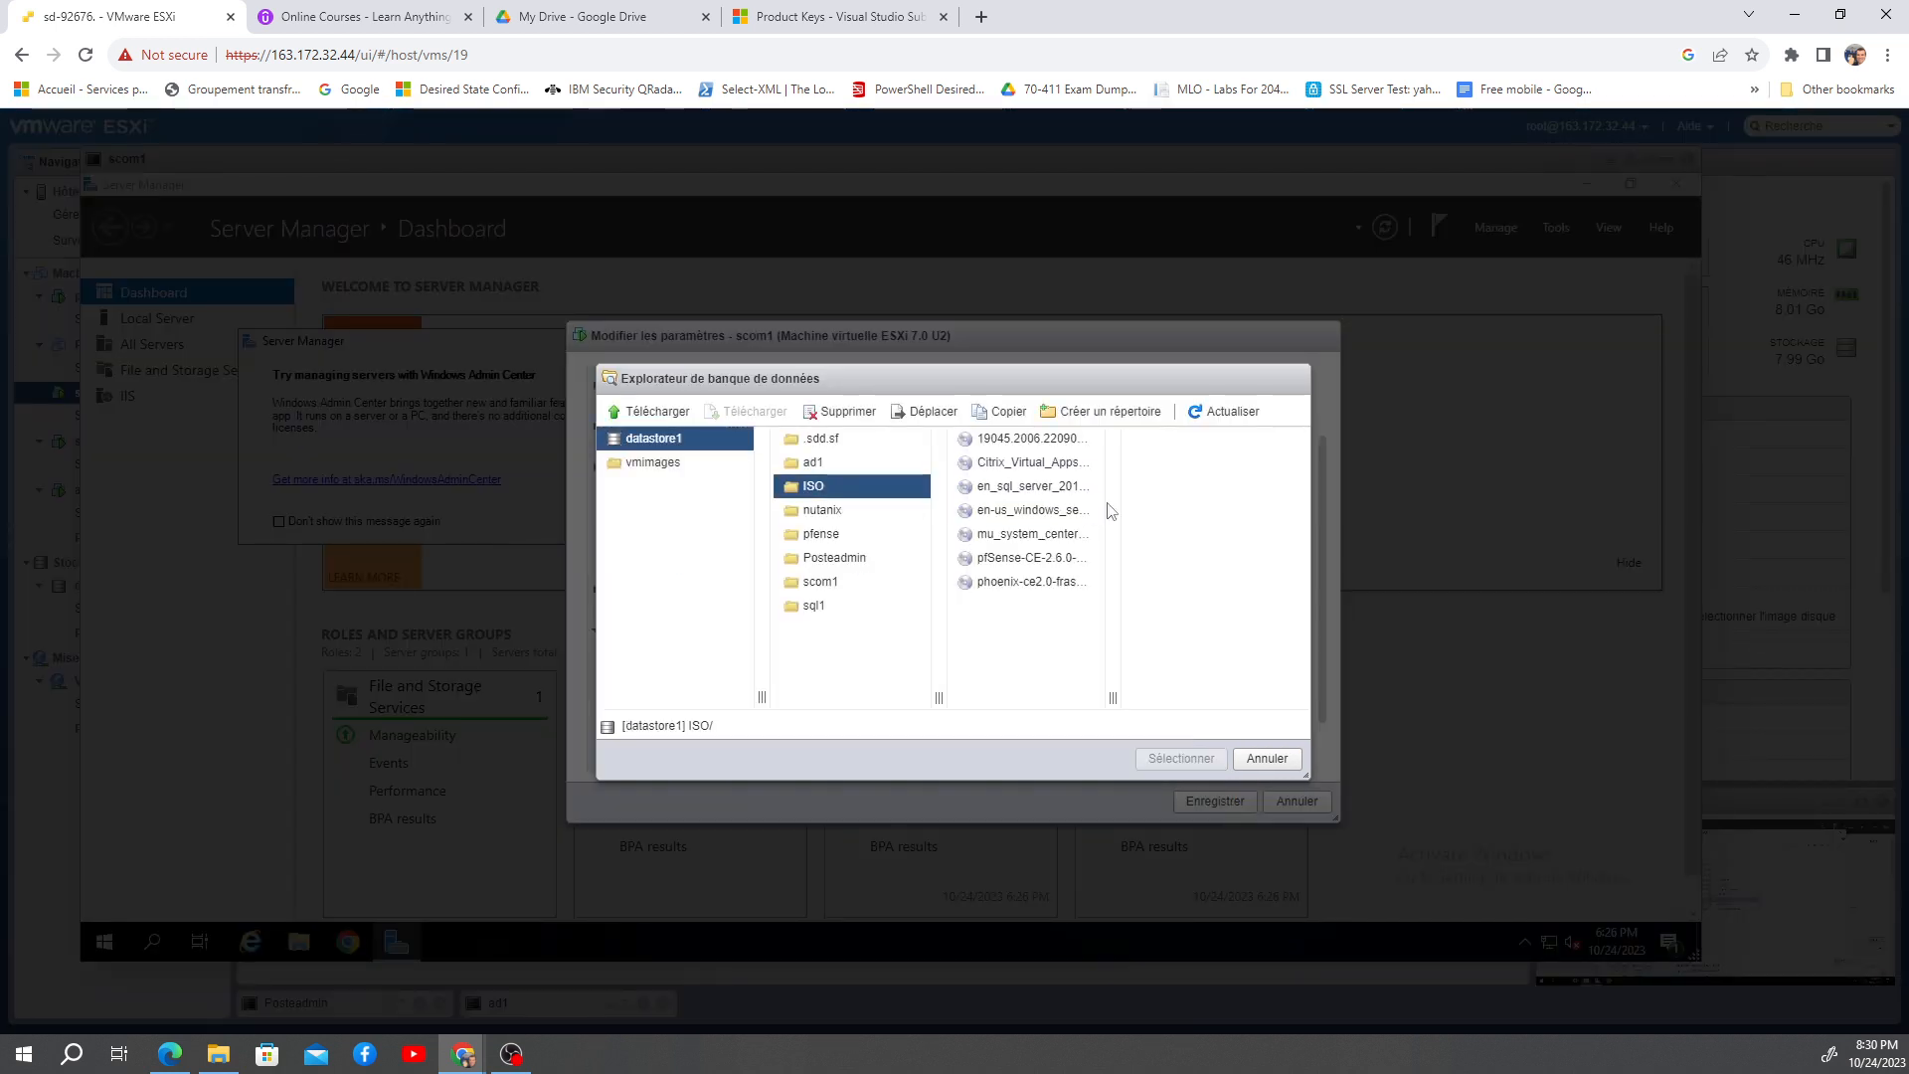
left_click(1064, 539)
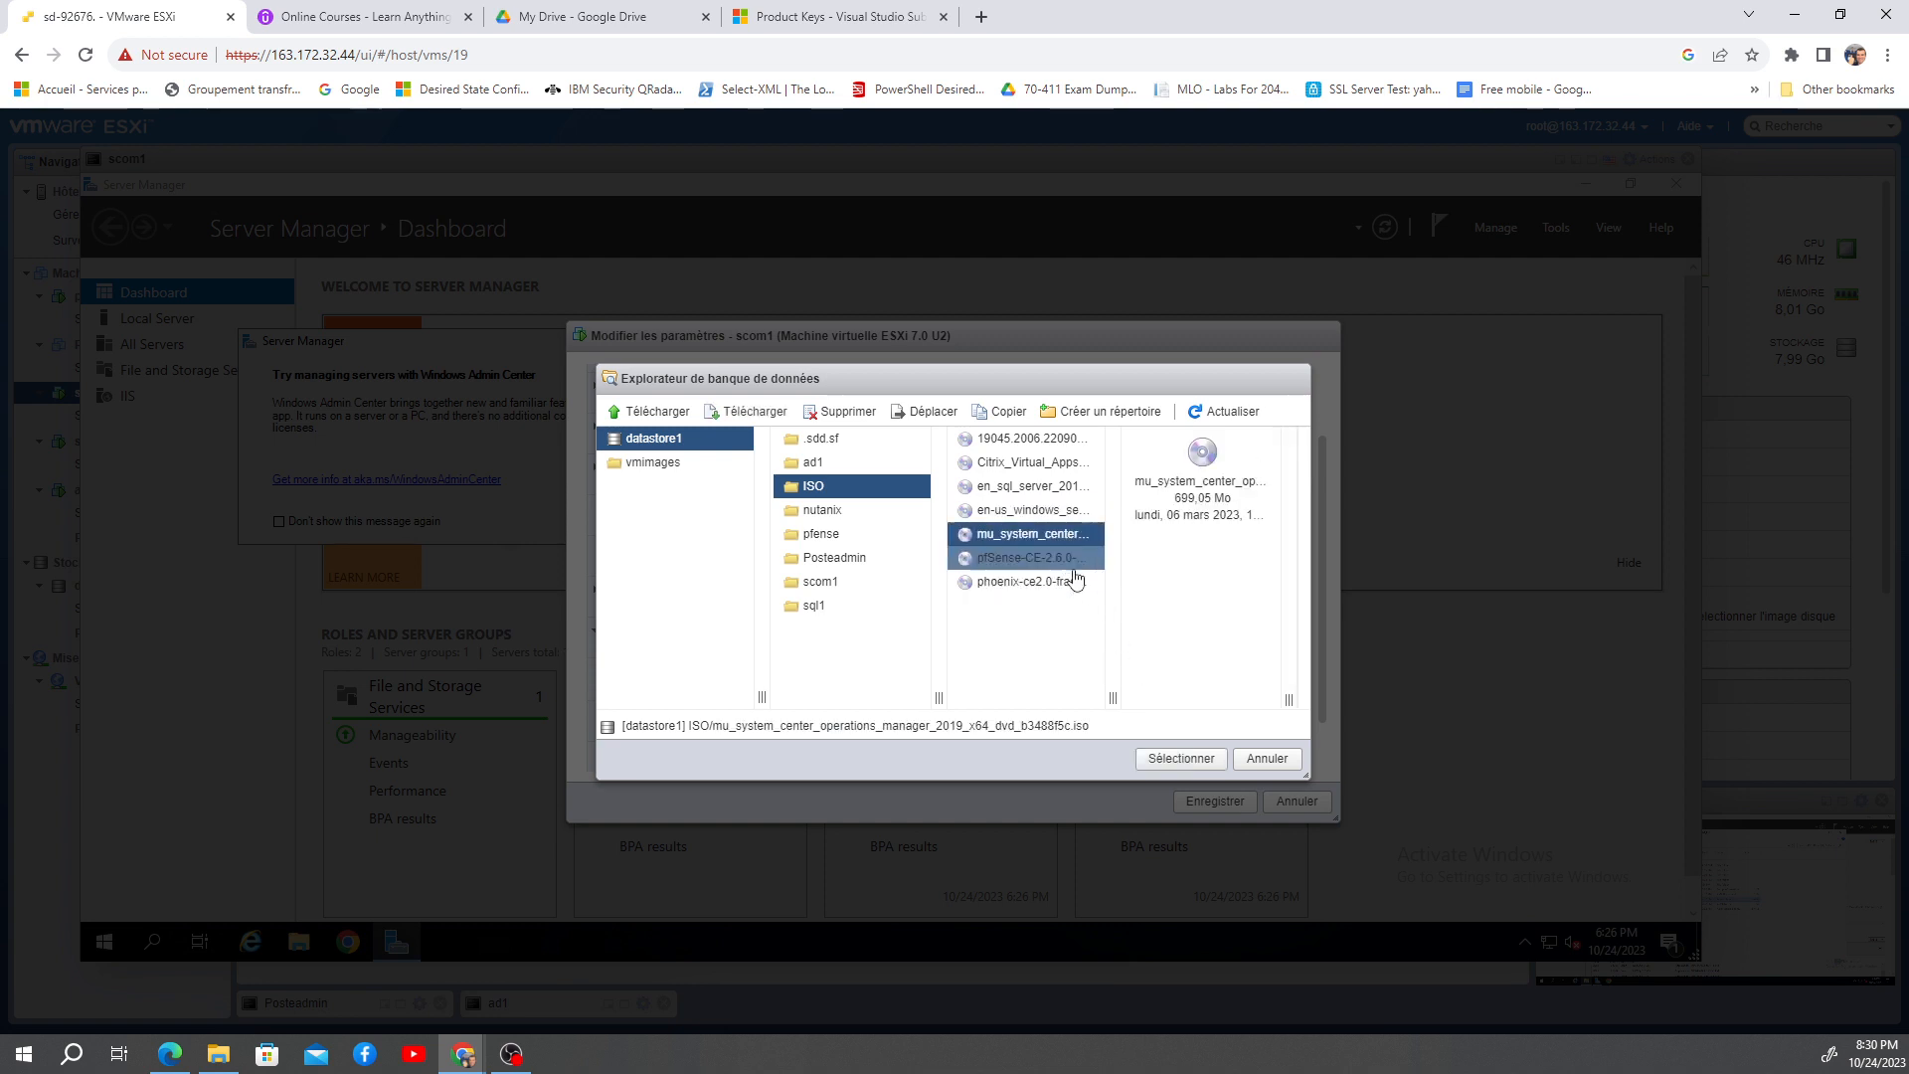
left_click(1181, 759)
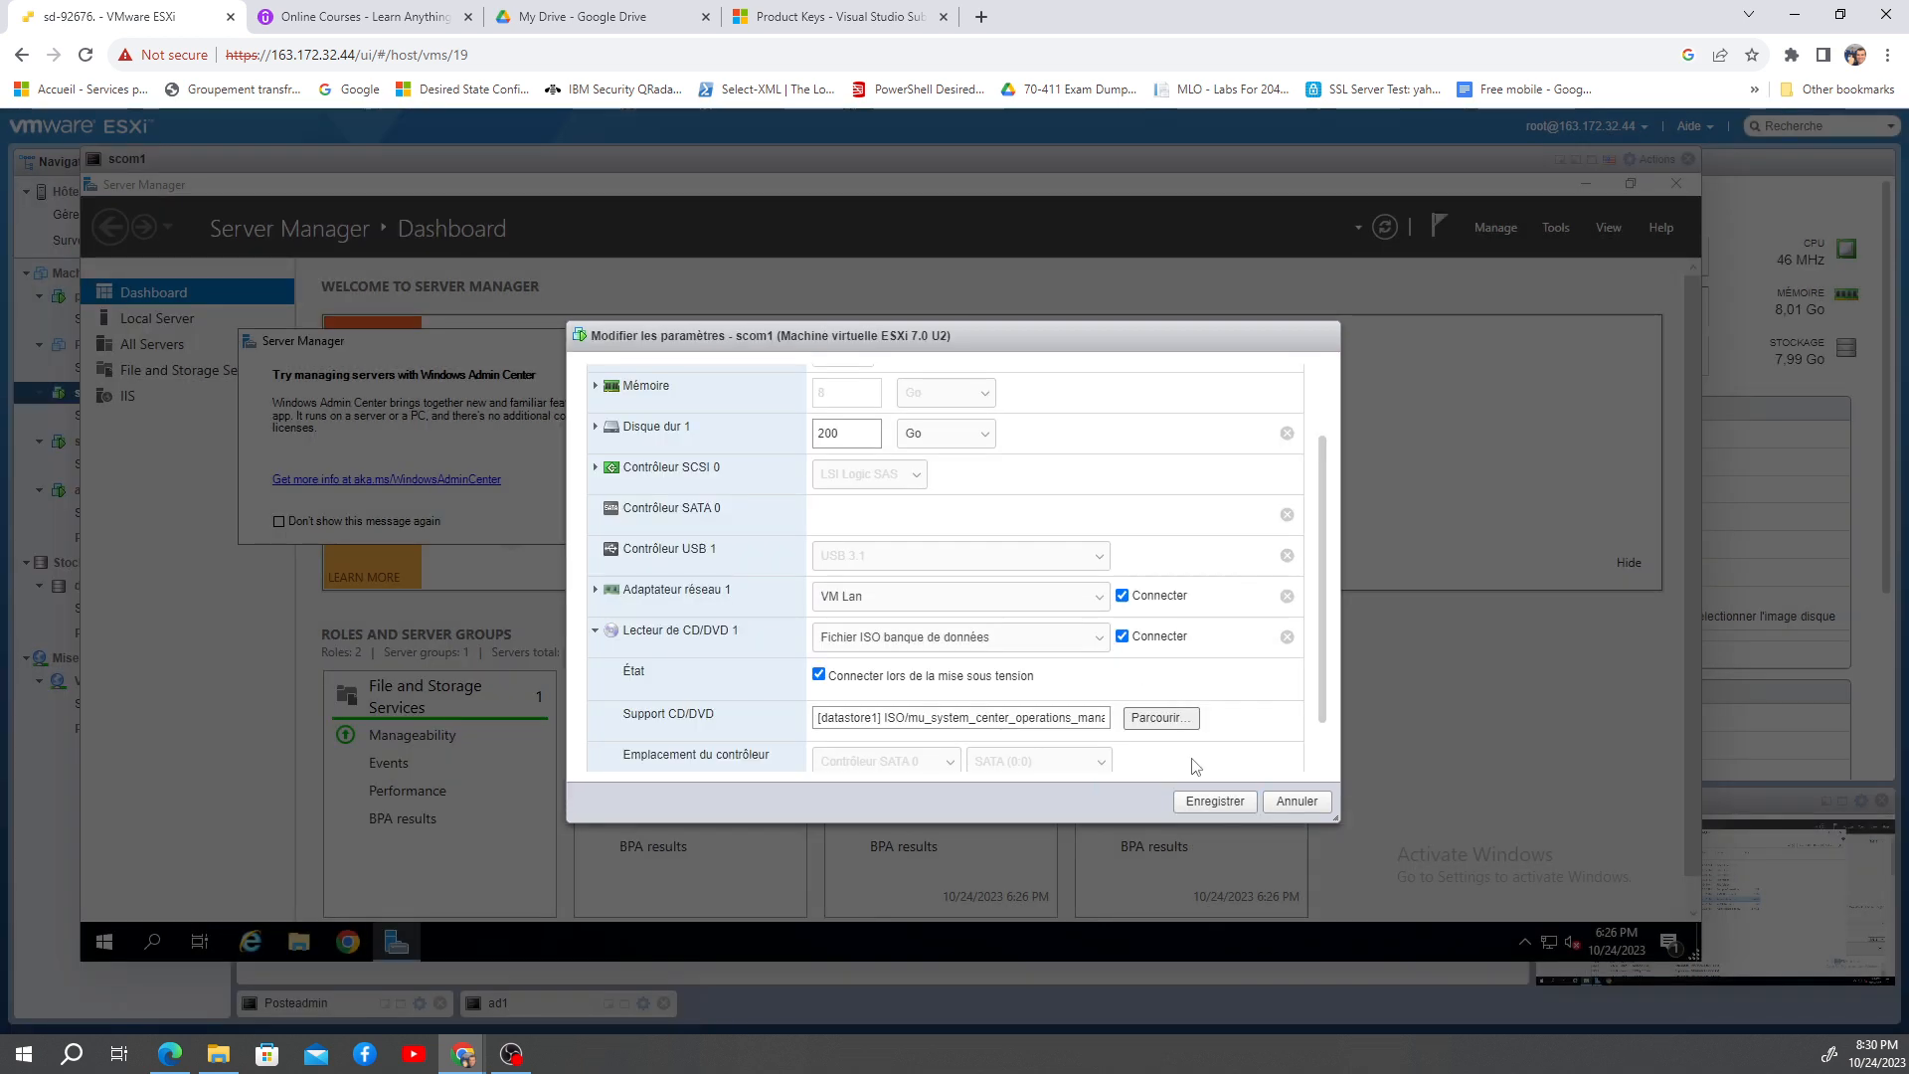
left_click(1209, 808)
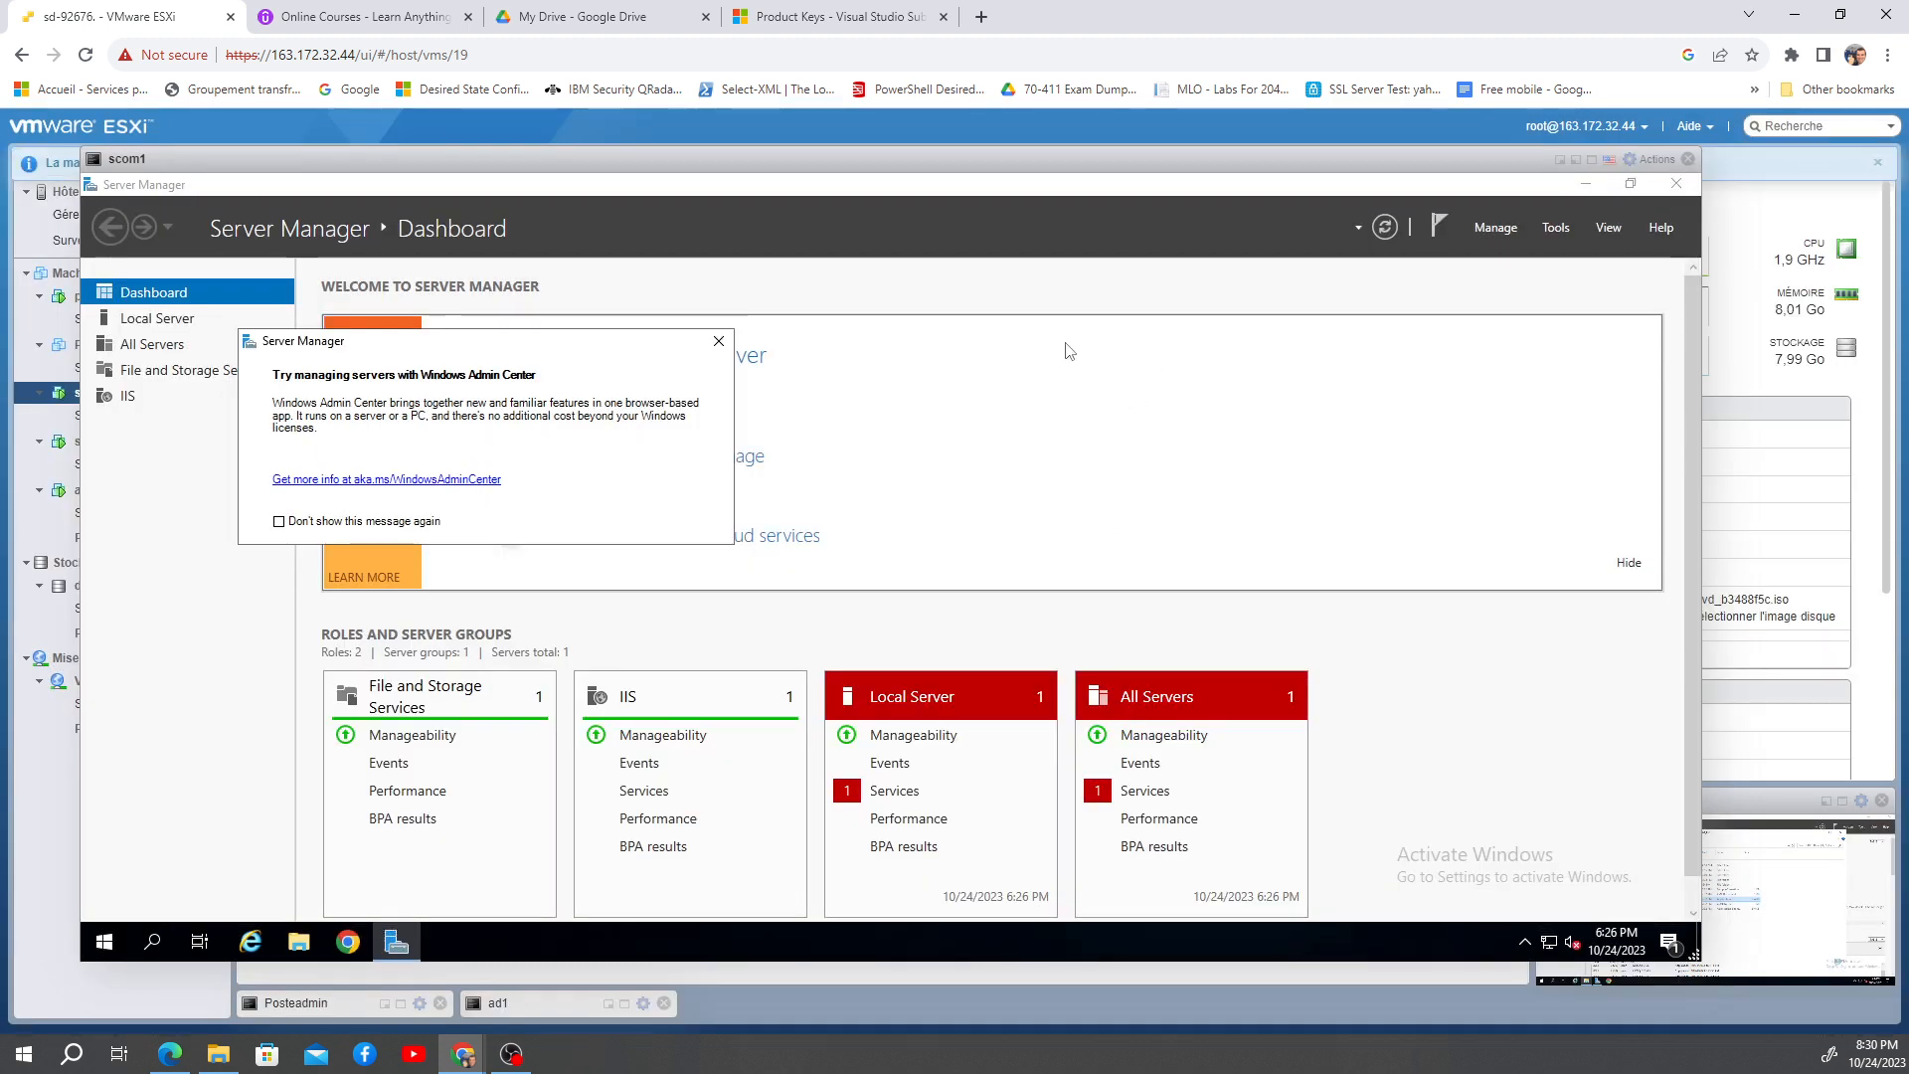
Step: Close Server Manager with its Windows Admin Center notice, and browse to DVD Drive (D:) SCOM-2019 in File Explorer
left_click(719, 341)
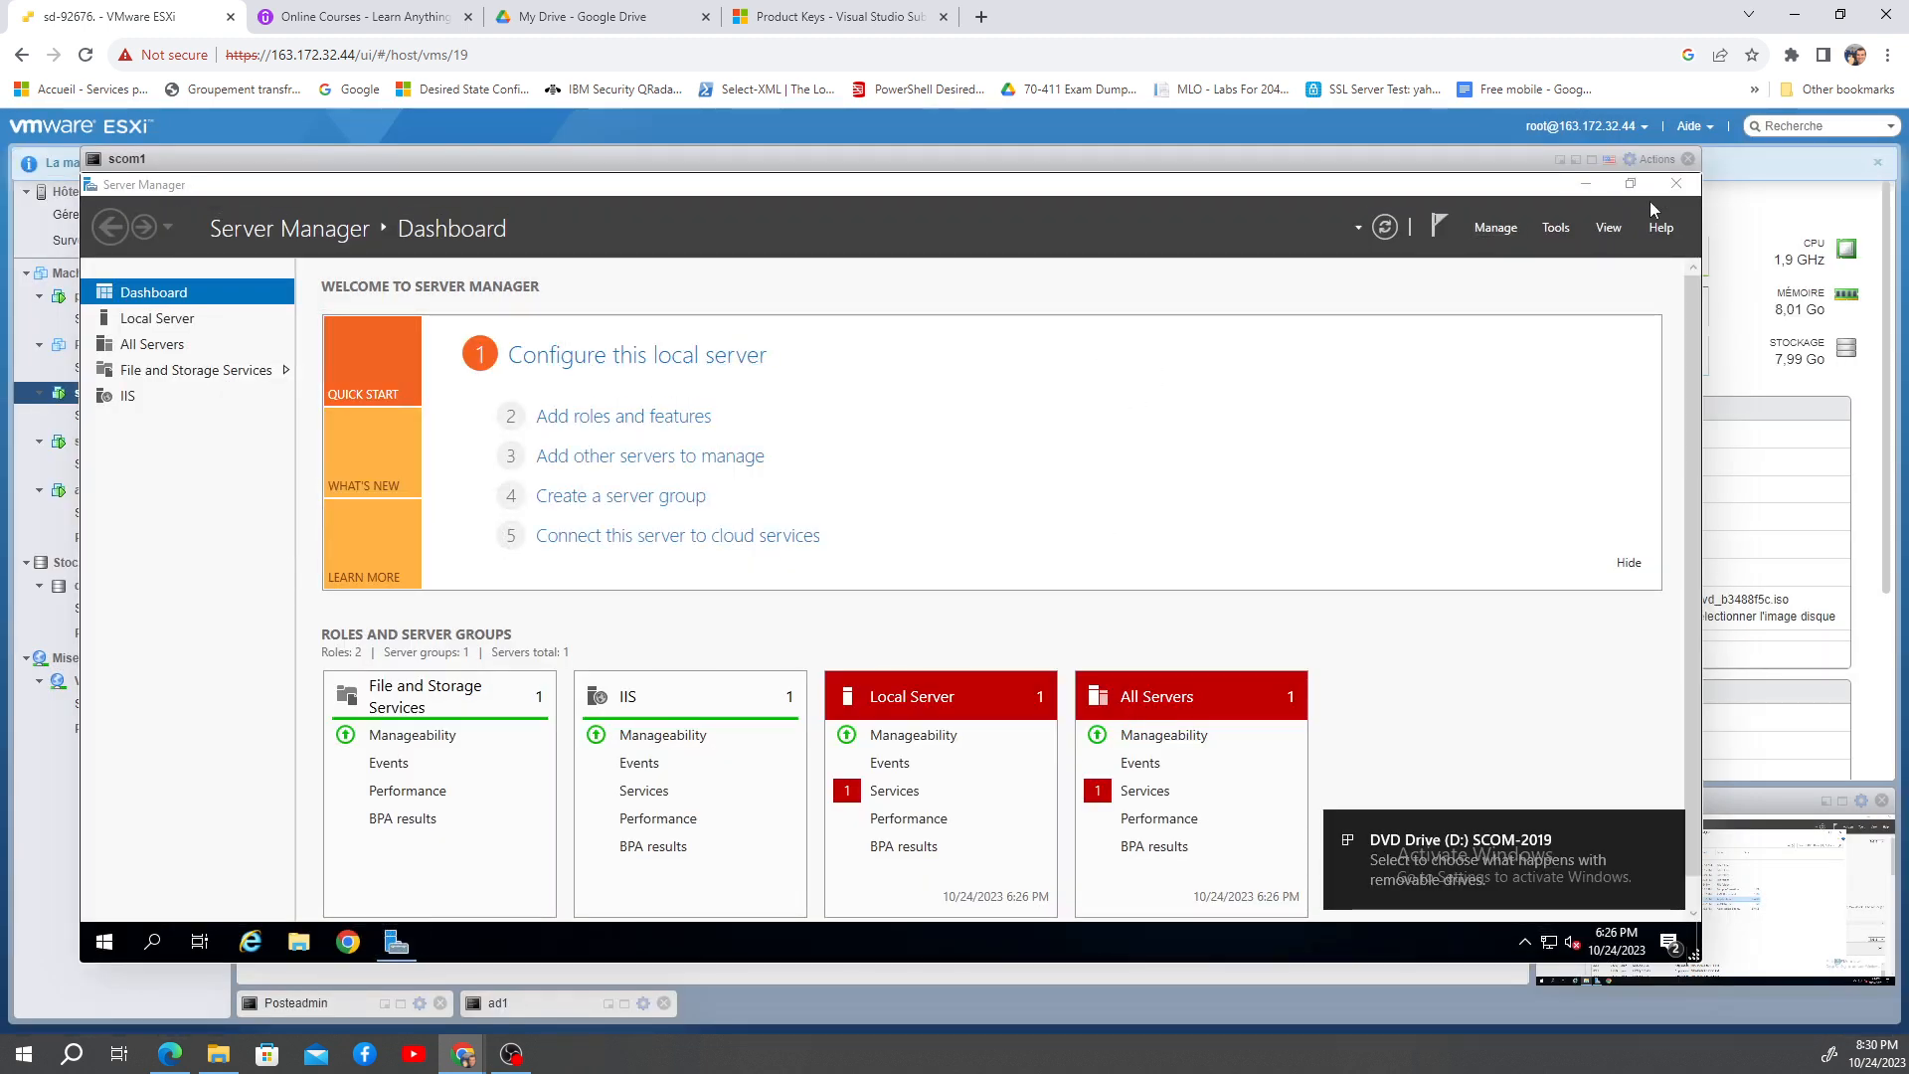
left_click(1677, 183)
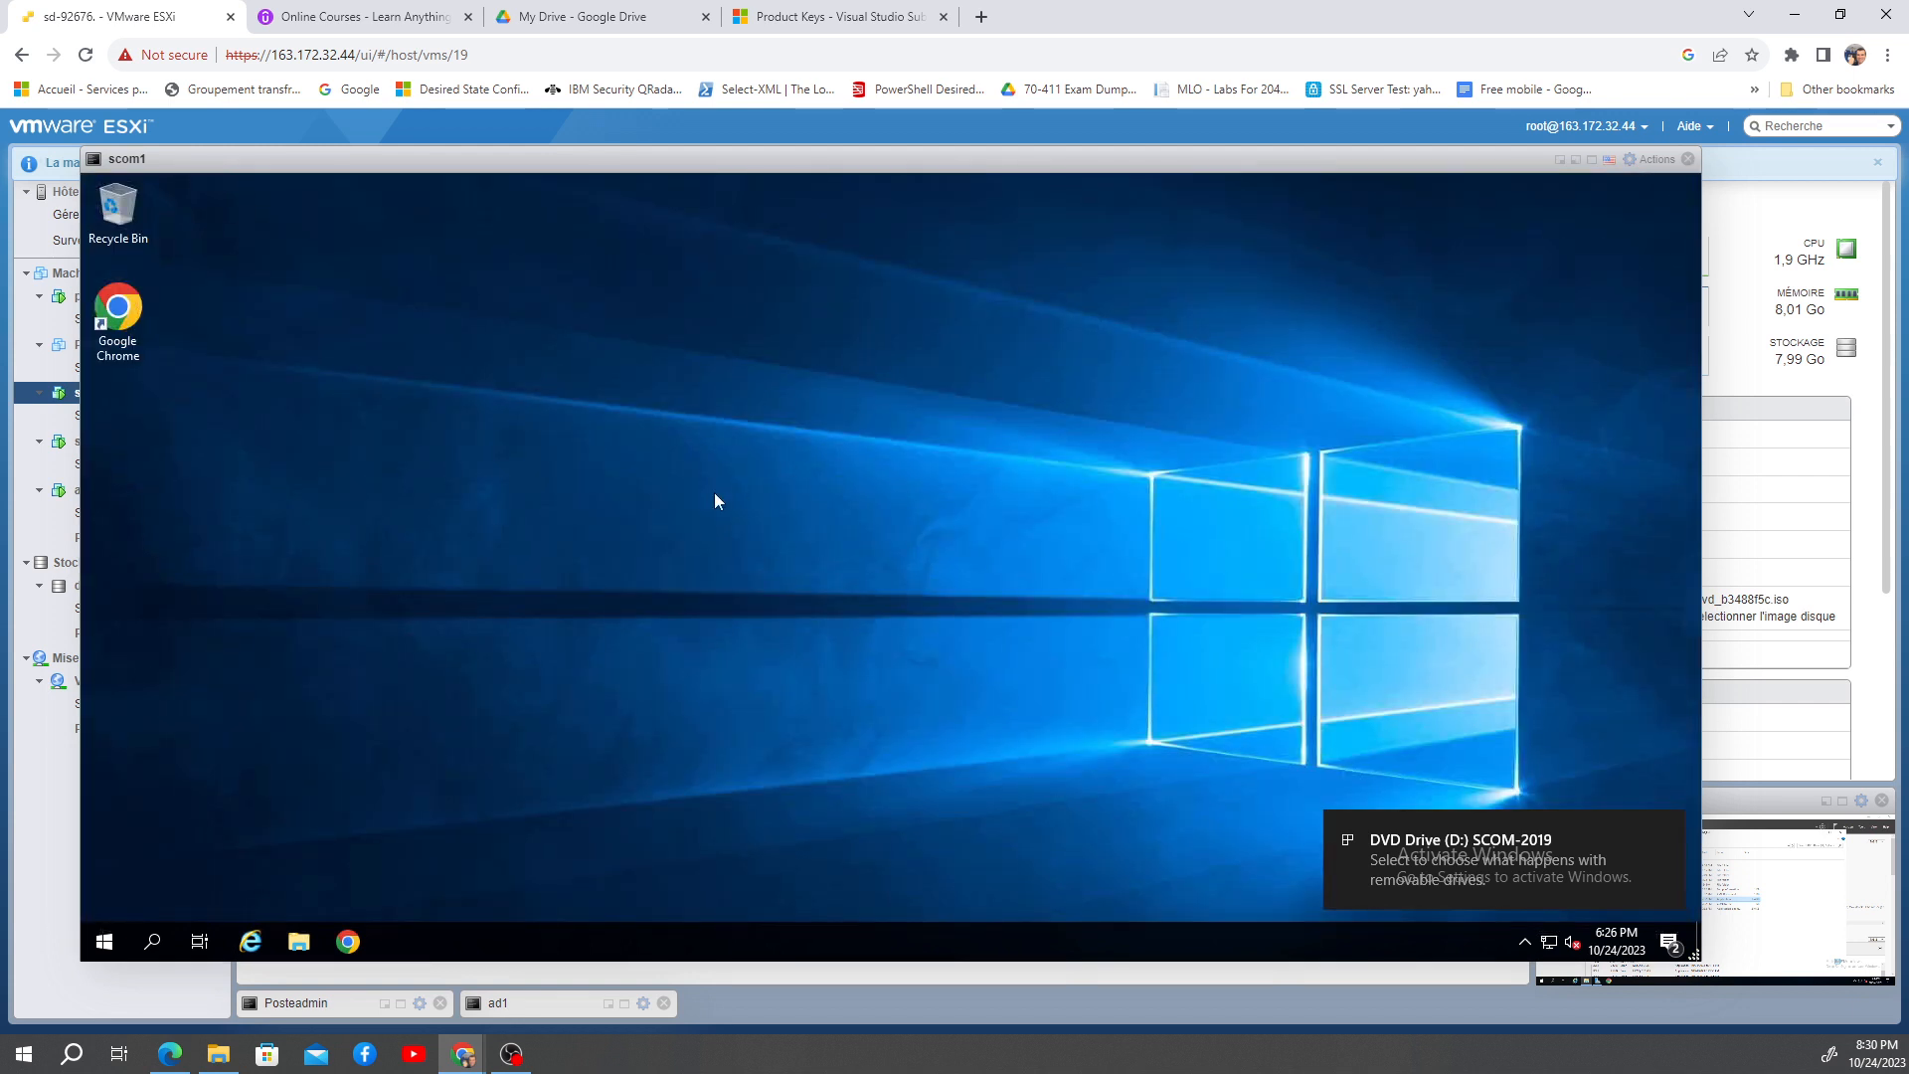
left_click(298, 943)
left_click(478, 537)
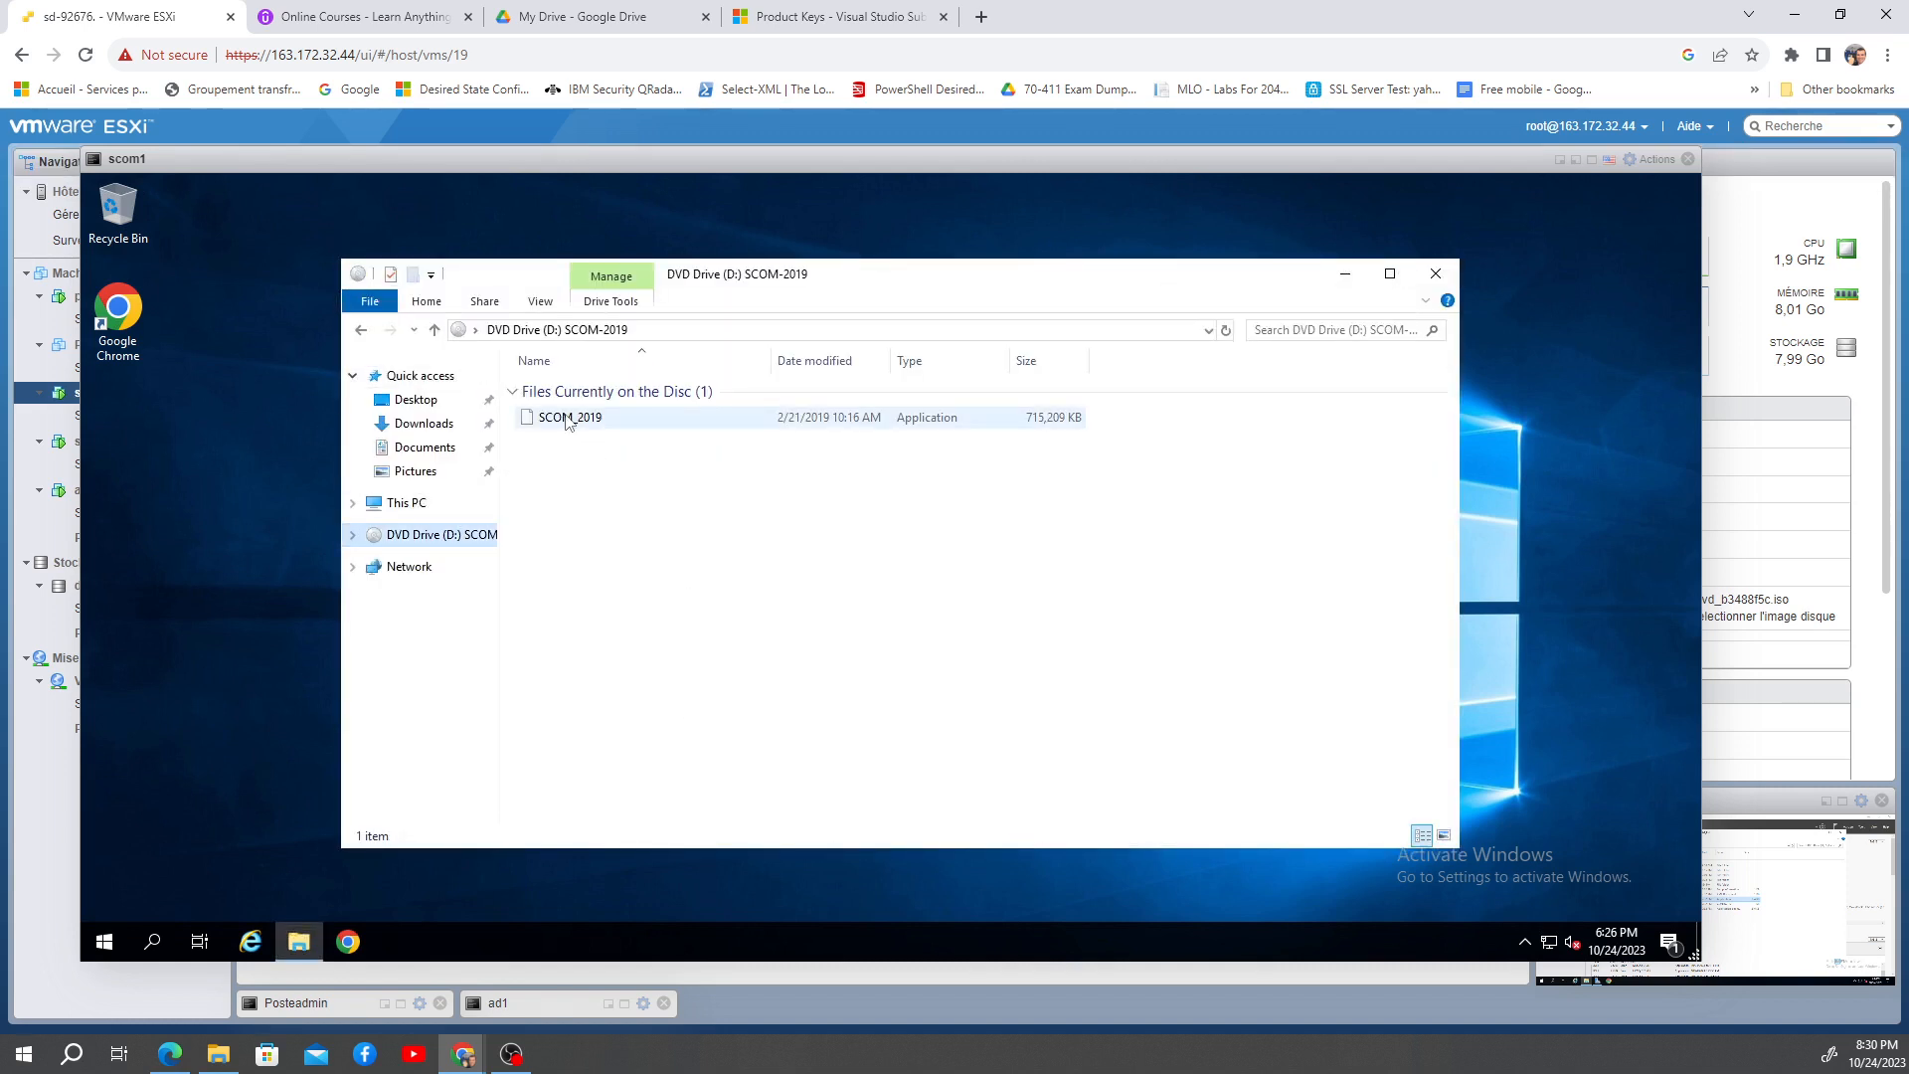
left_click(567, 419)
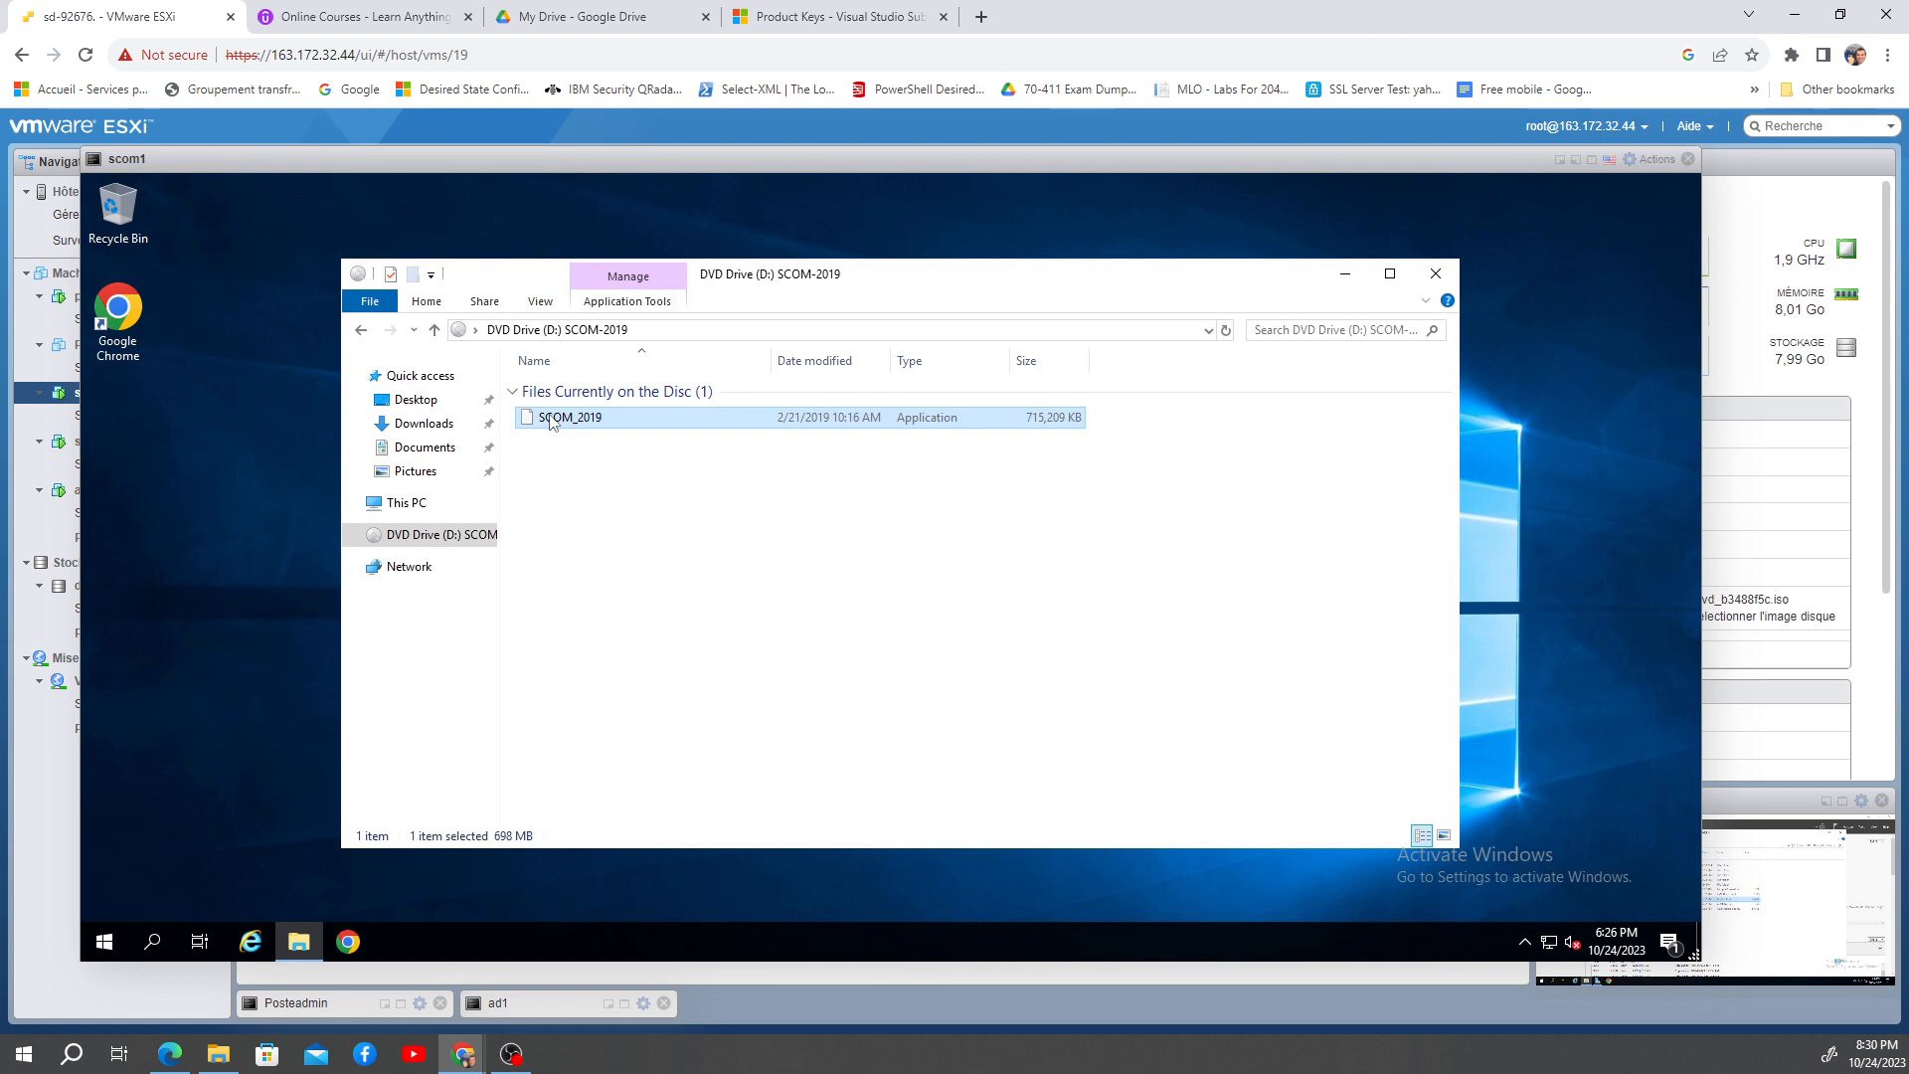
left_click(418, 505)
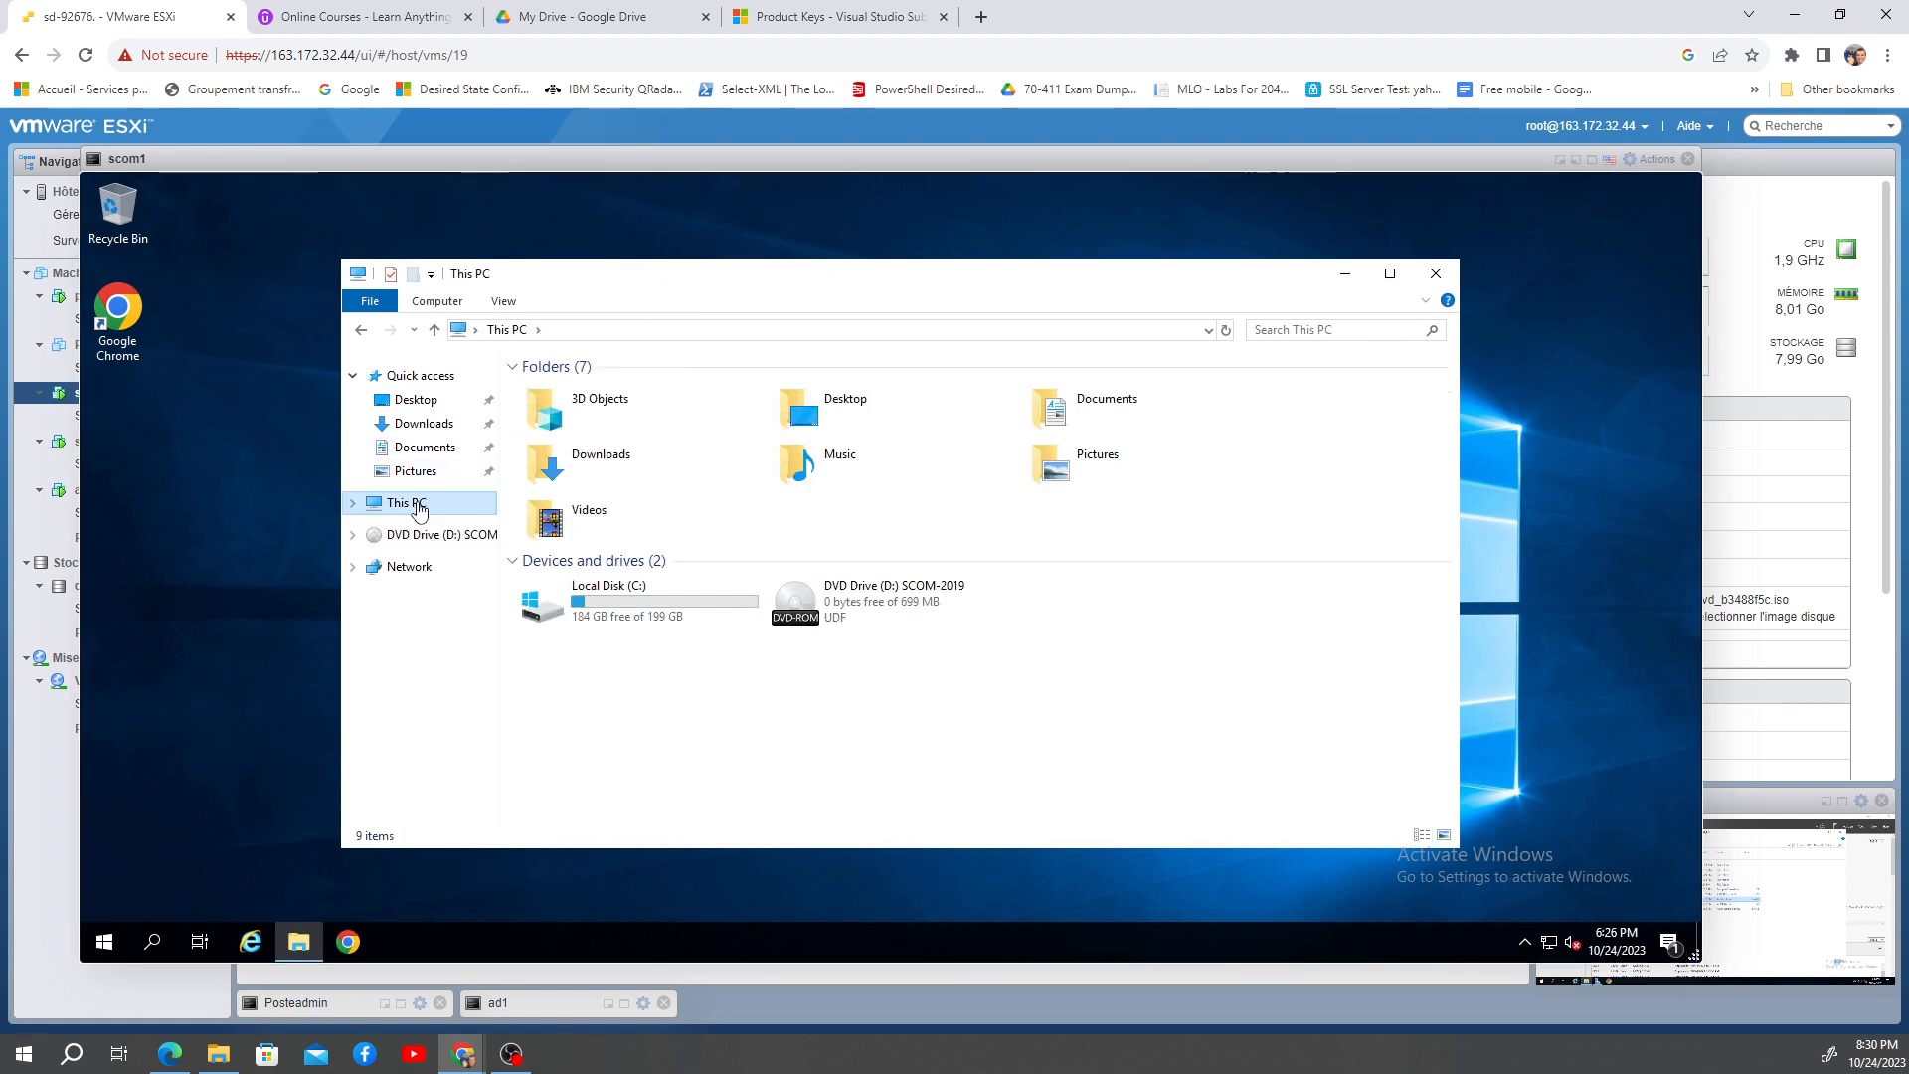
double_click(857, 598)
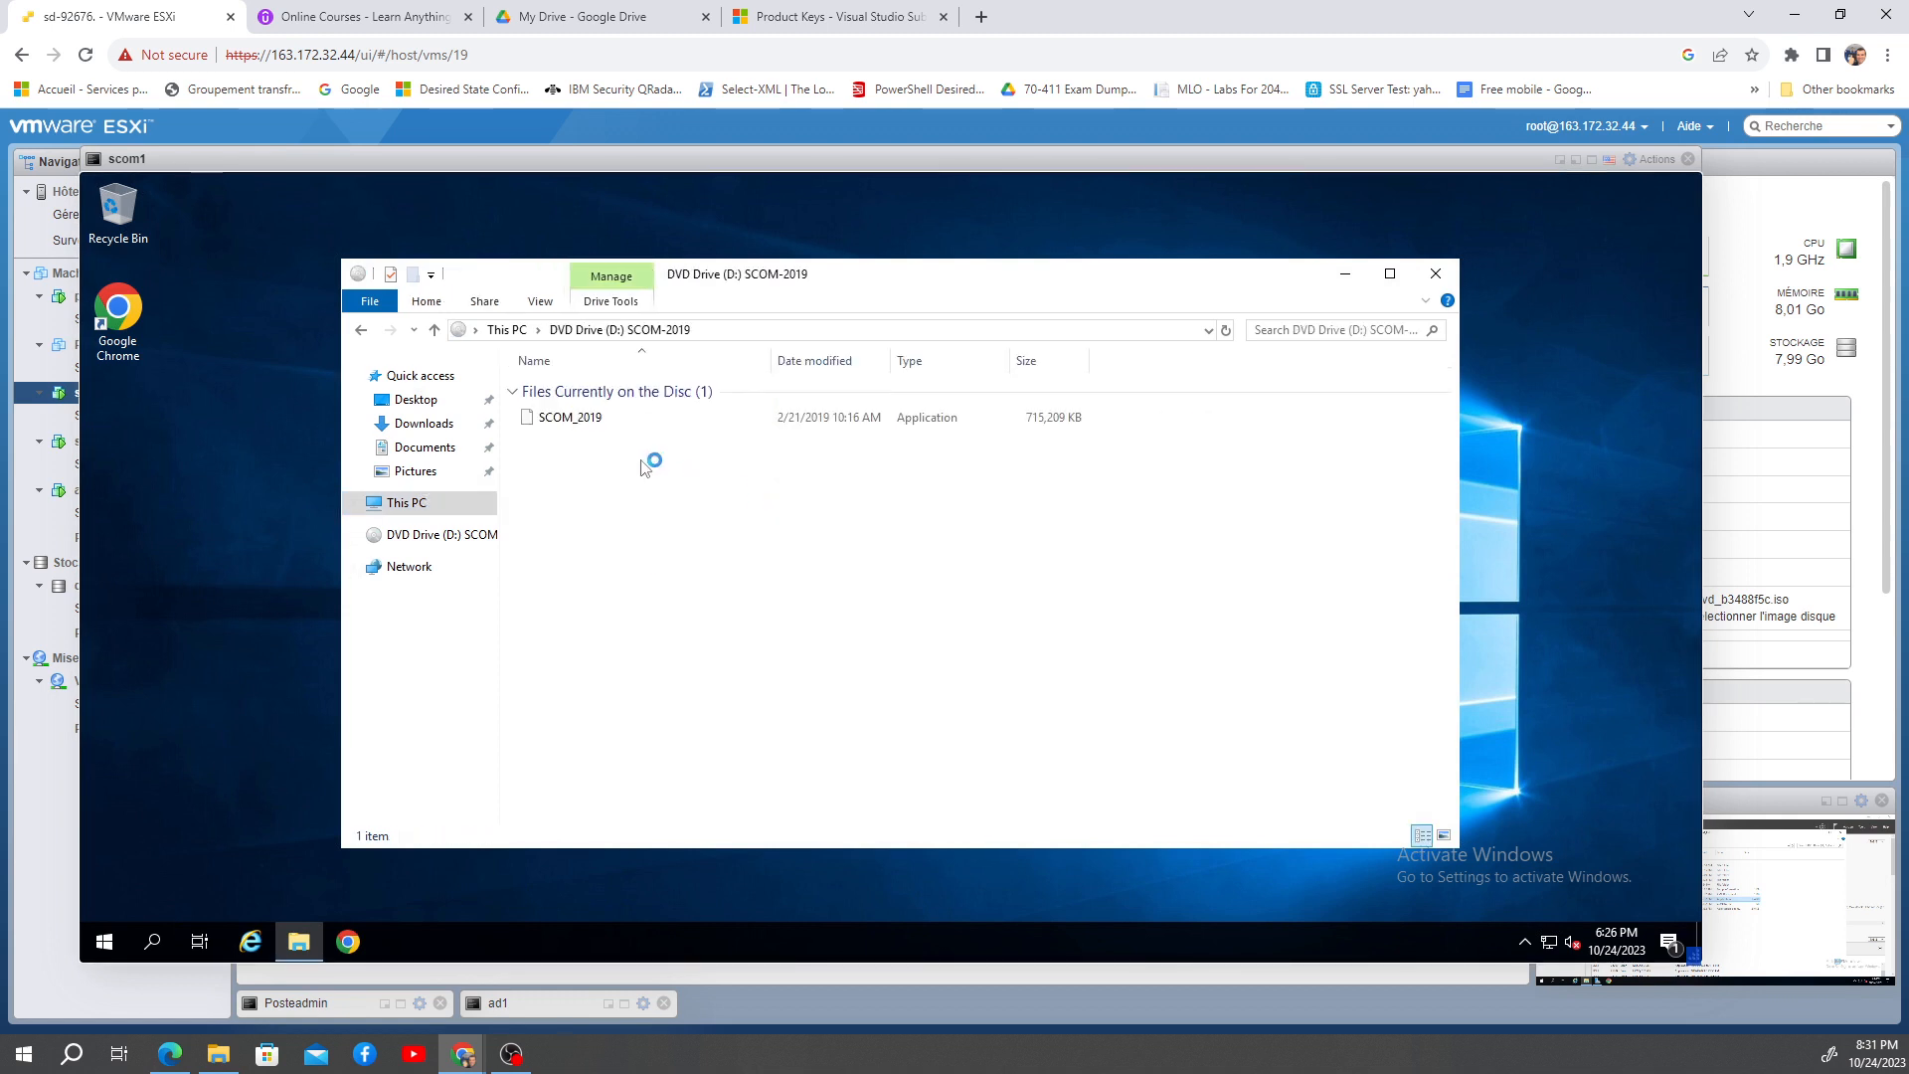
Step: Launch the SCOM_2019 application from the disc and advance past the setup wizard's welcome page to the License Agreement
left_click(596, 423)
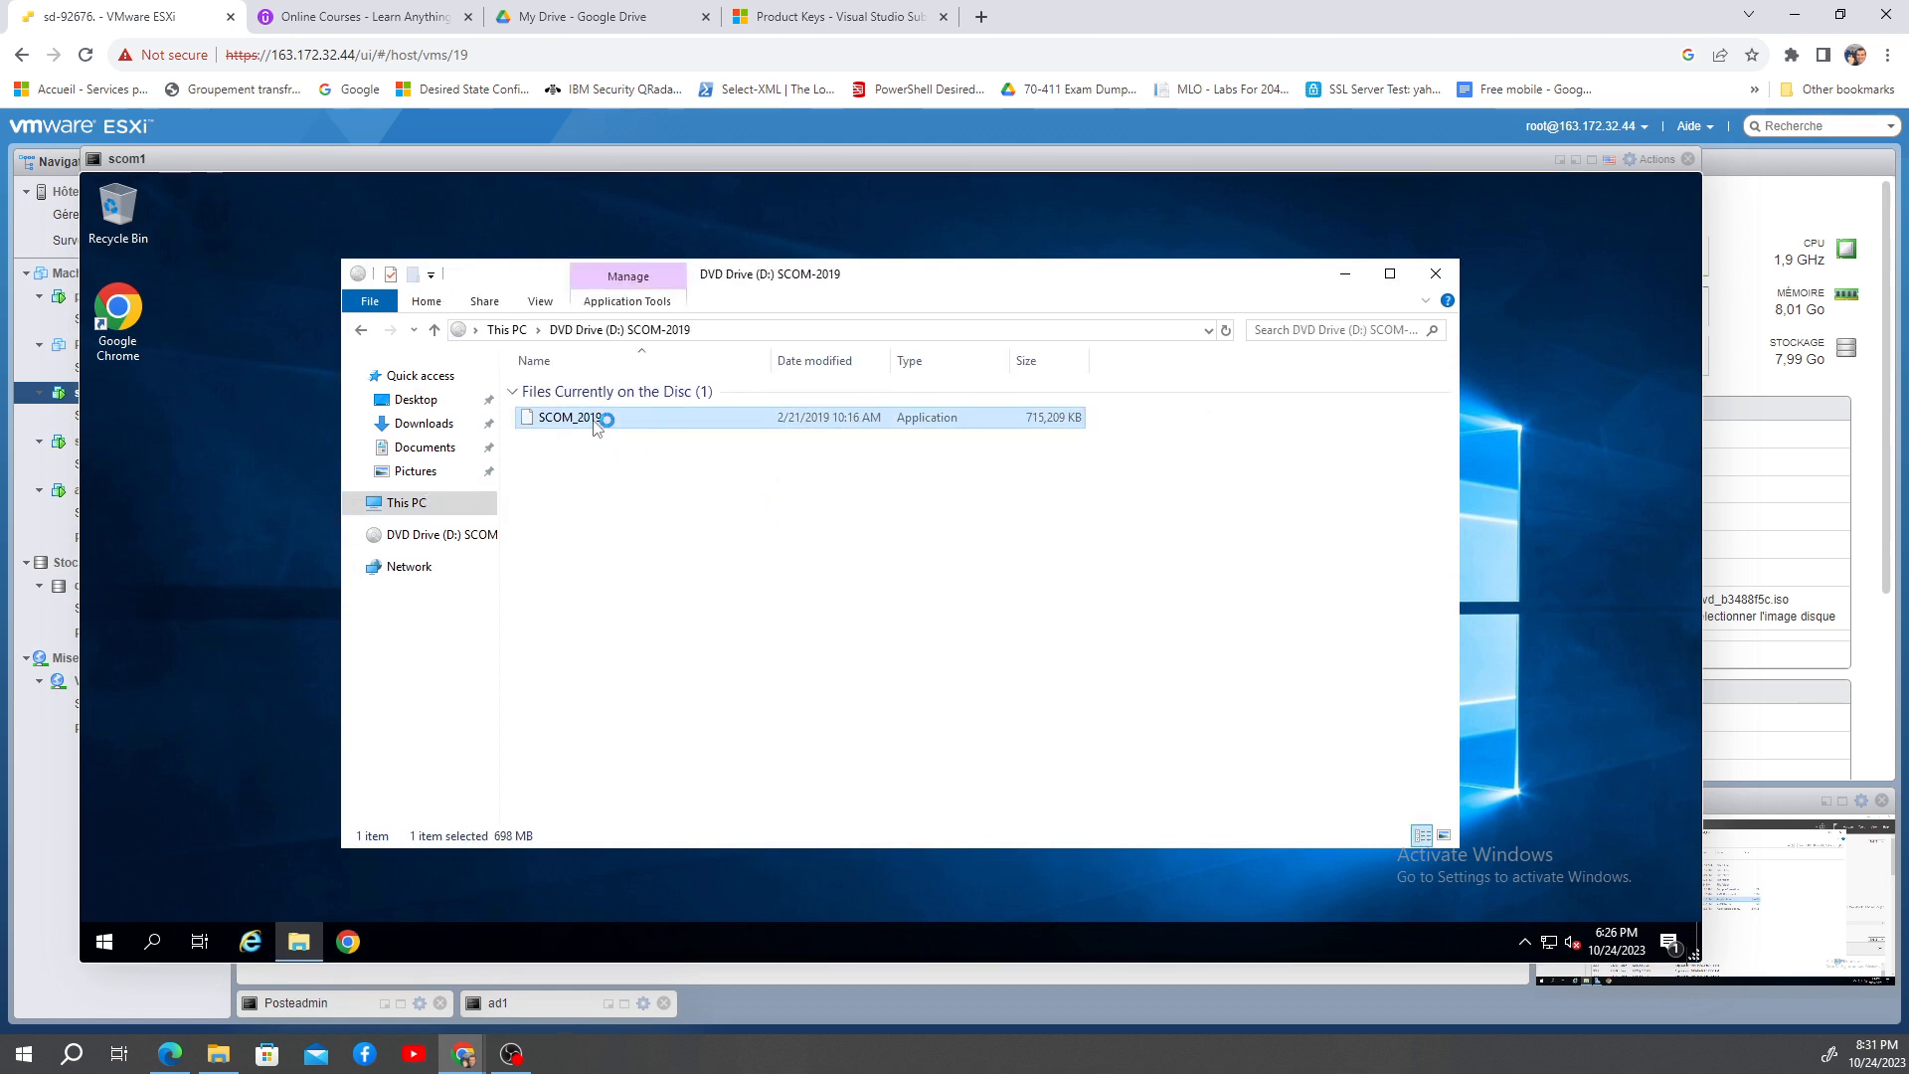
double_click(636, 288)
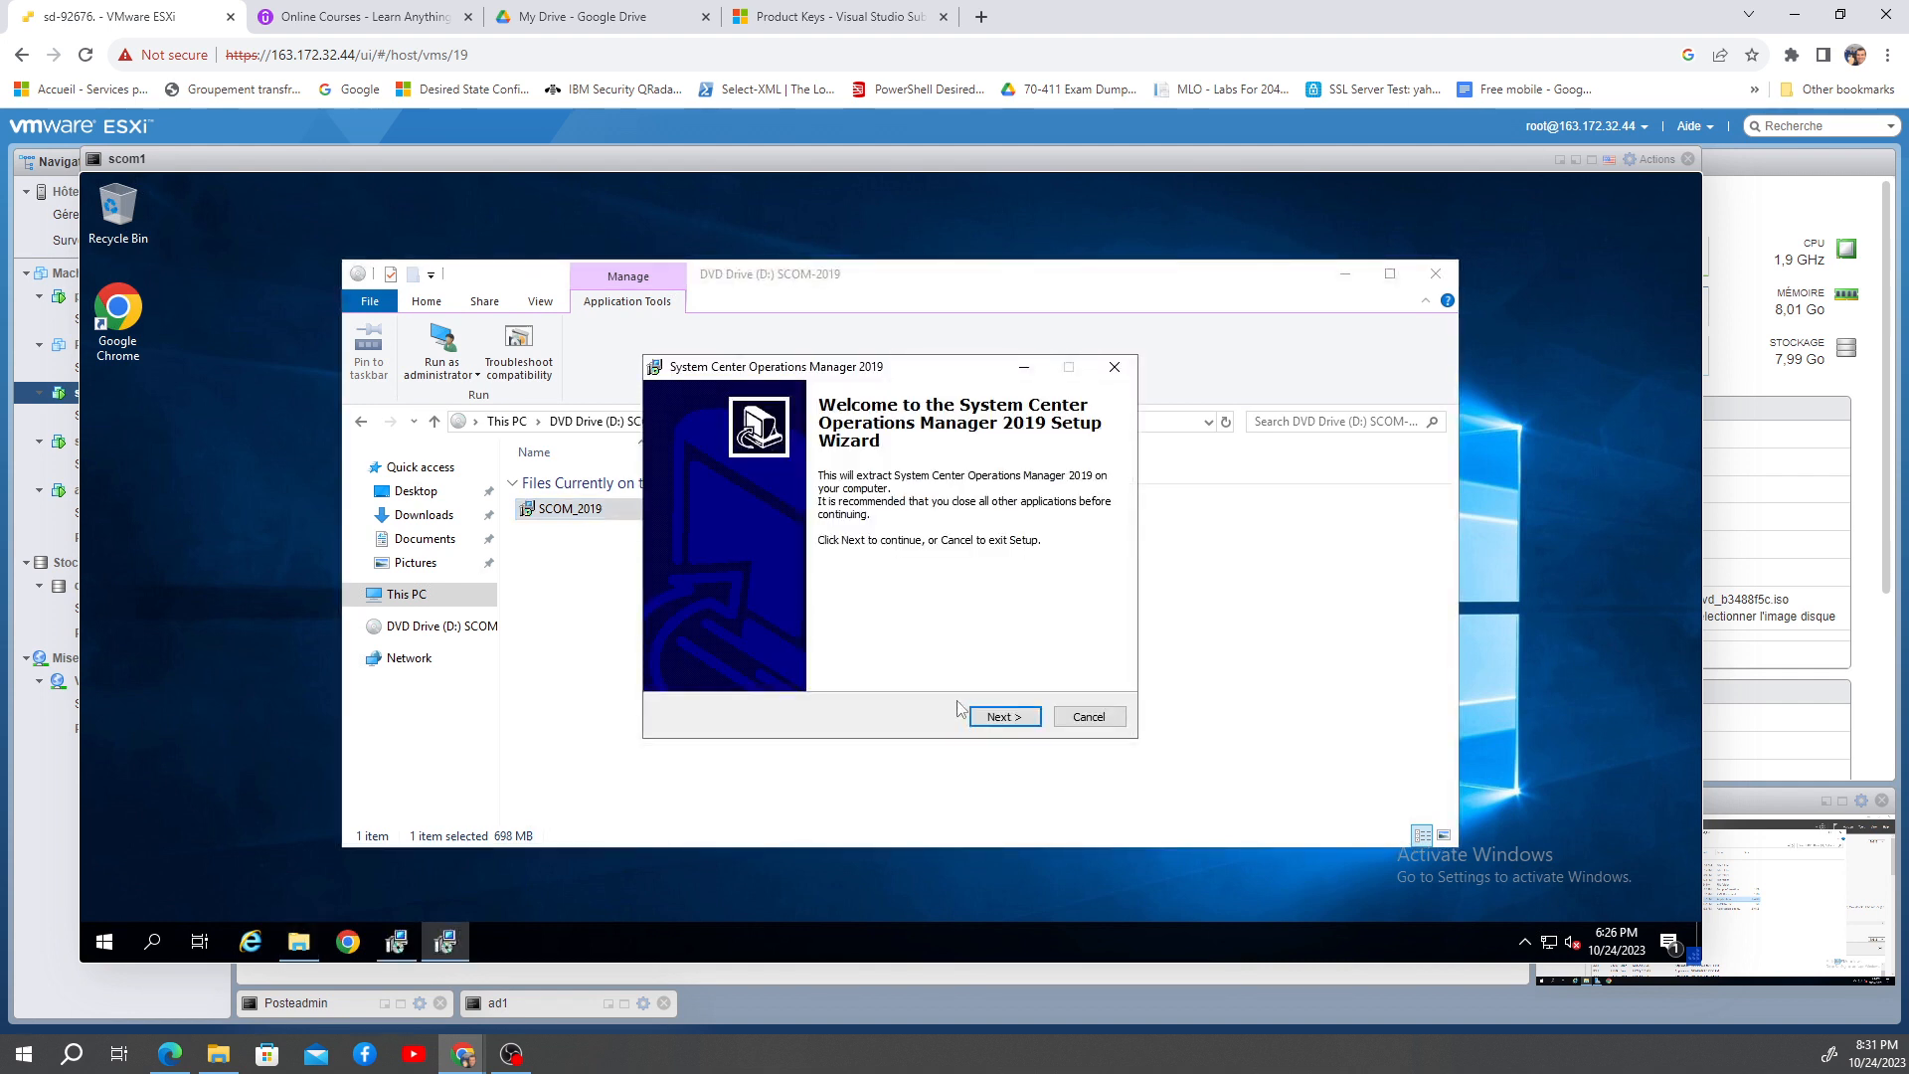
left_click(997, 718)
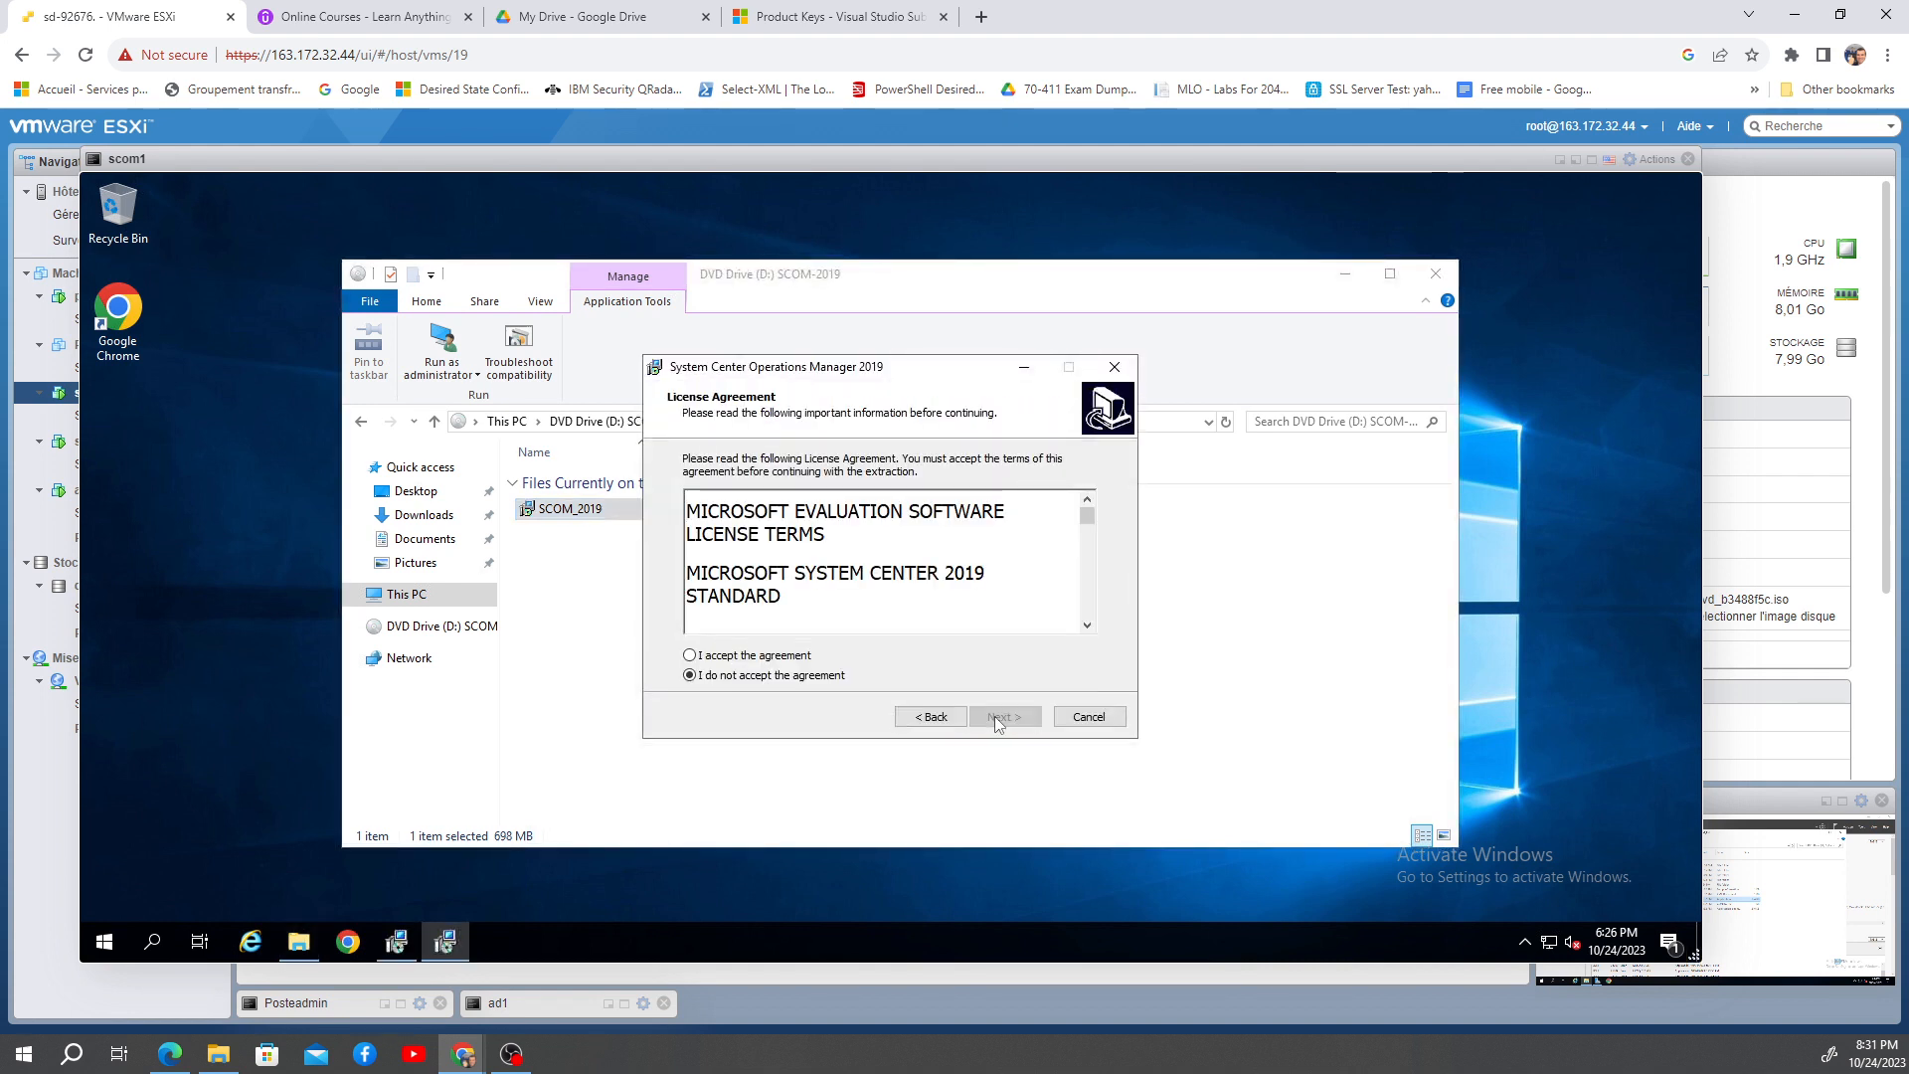
Step: Accept the license agreement and extract the setup files to c:\System Center Operations Manager 2019, finishing the wizard
left_click(795, 659)
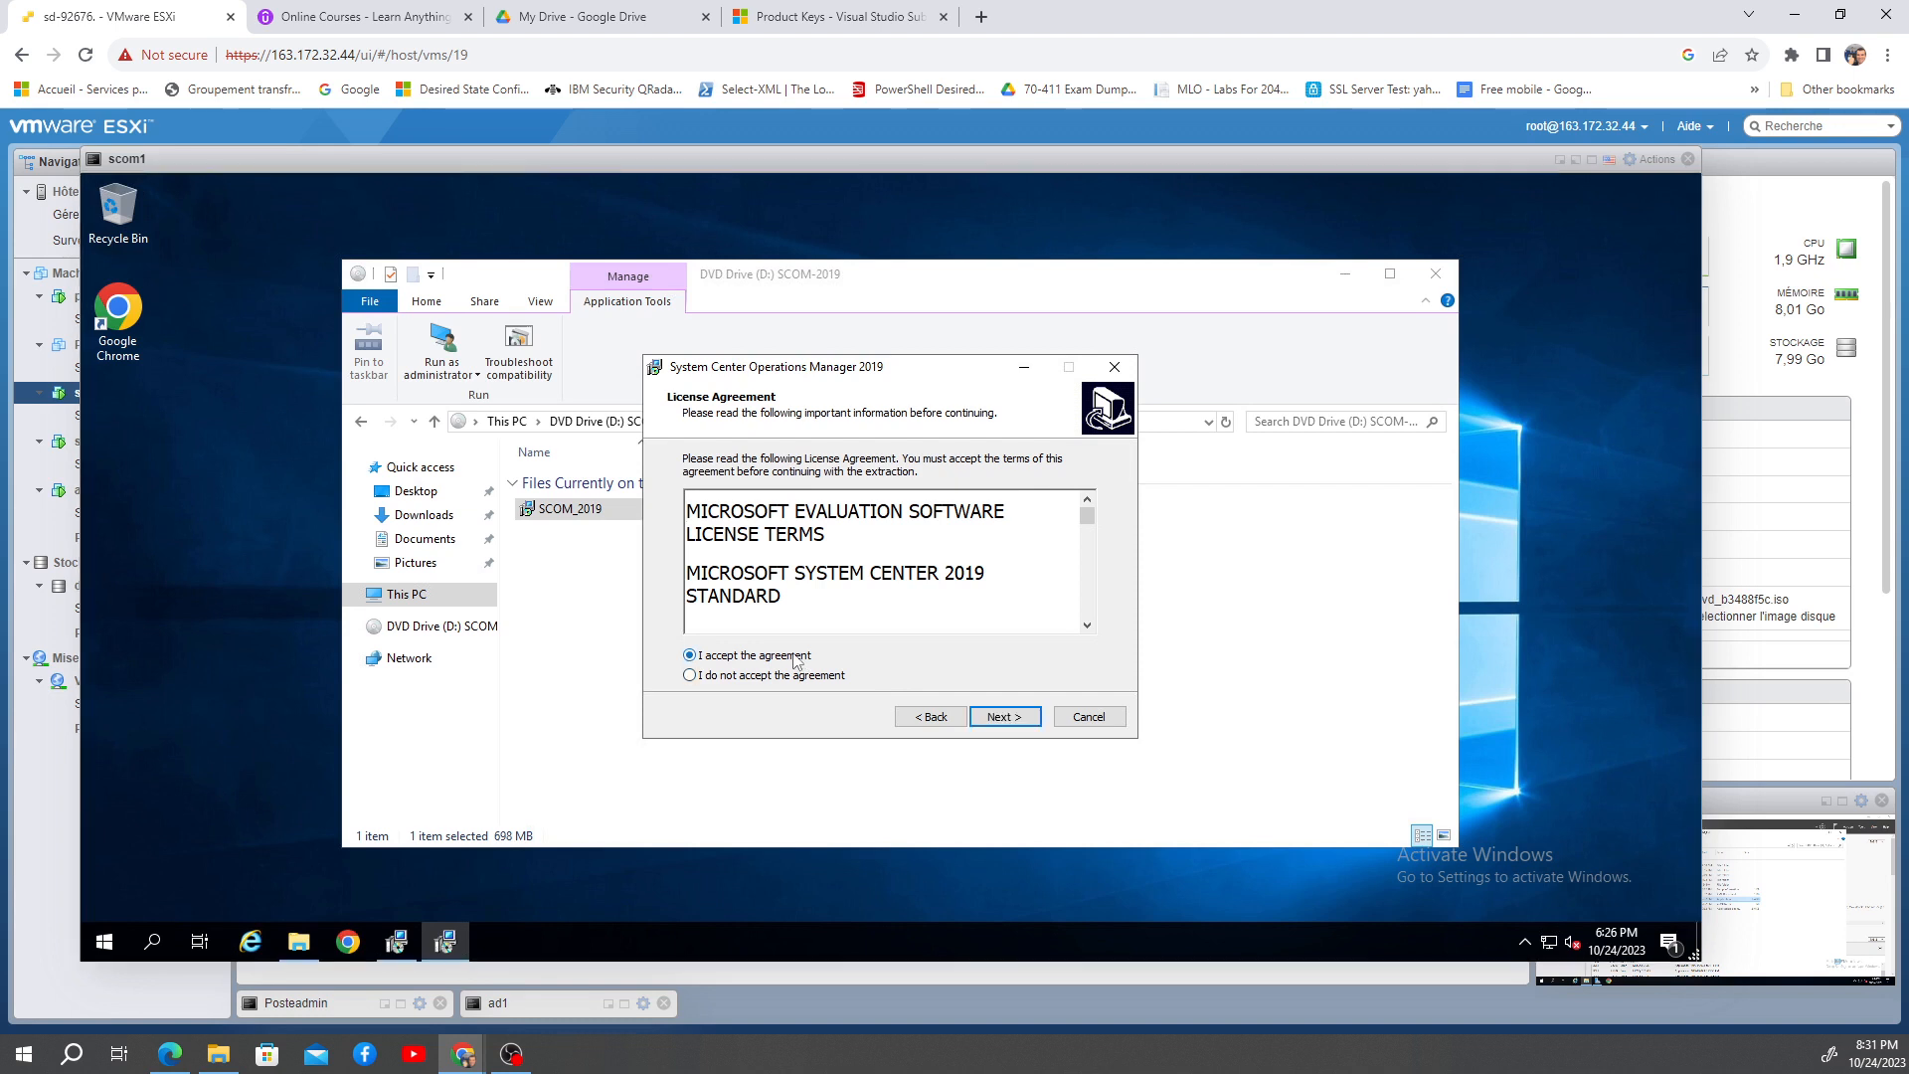
left_click(1006, 717)
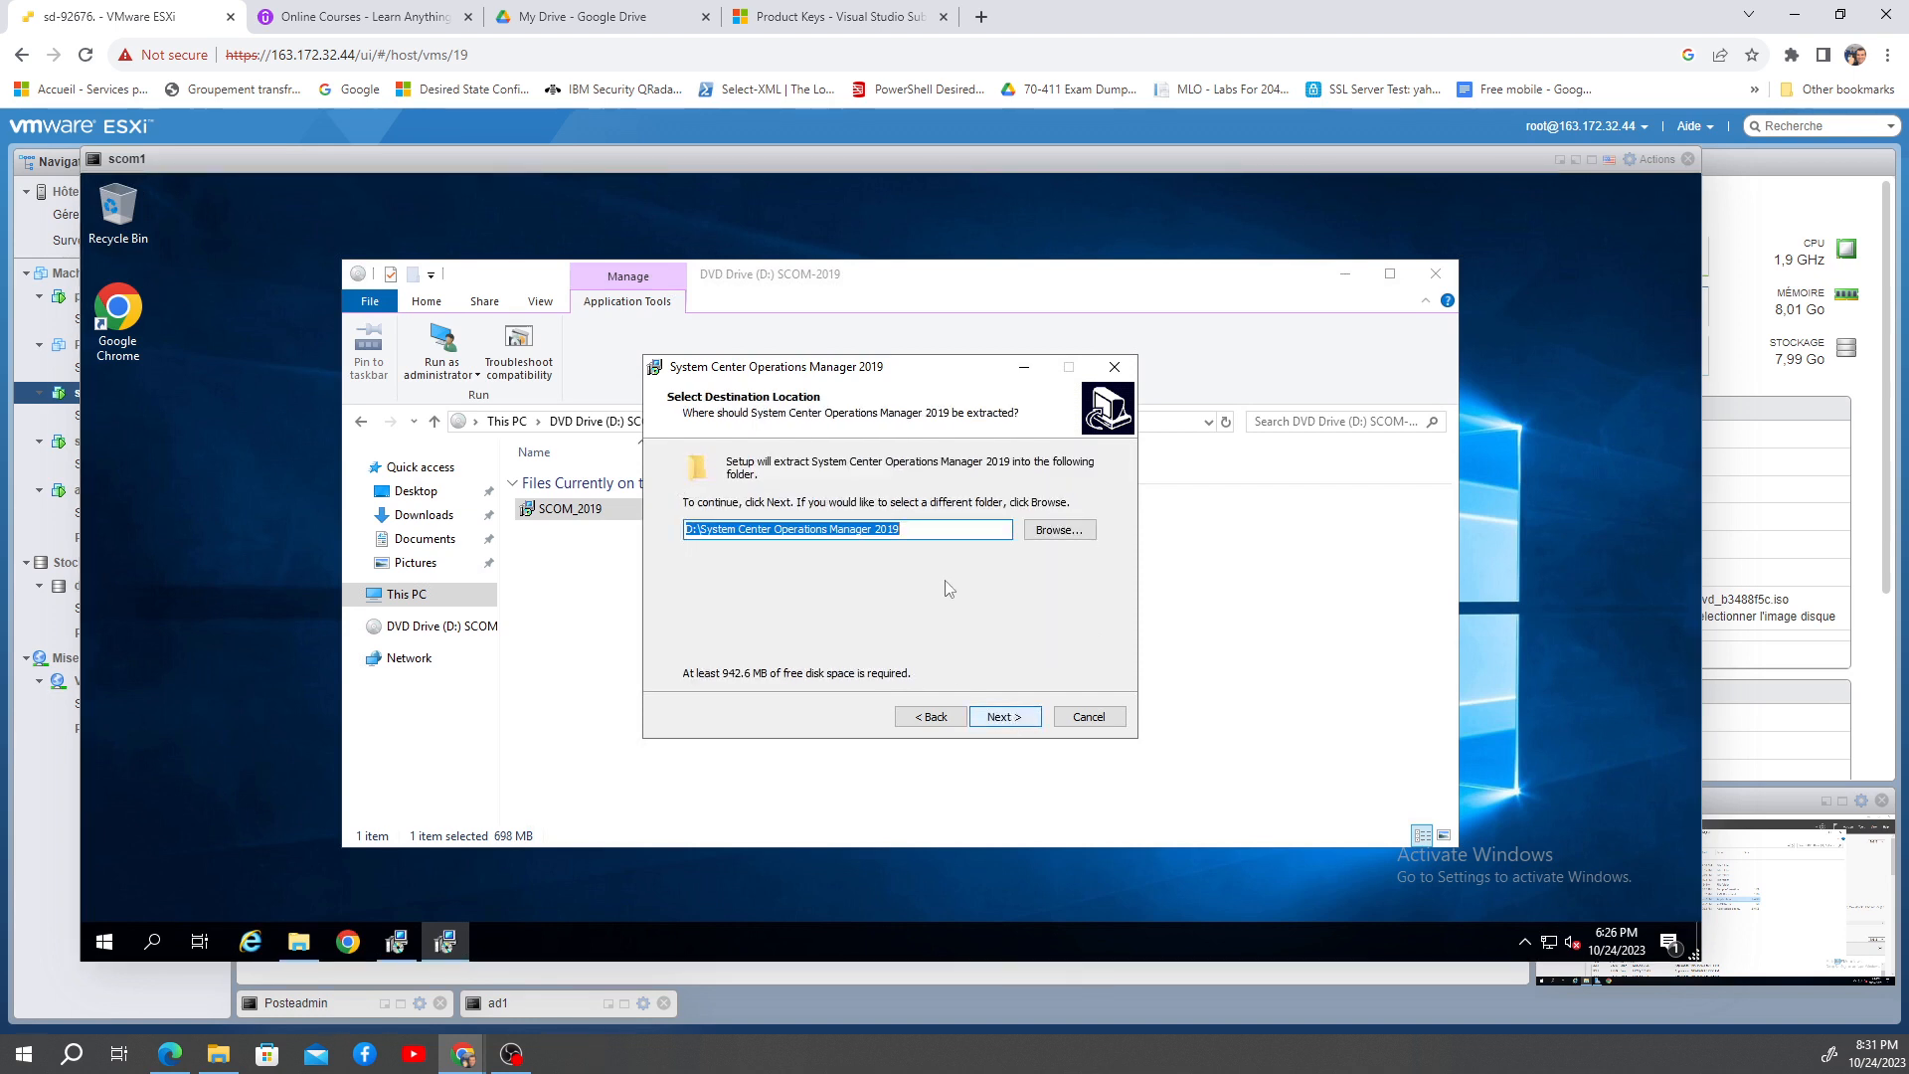
left_click(799, 527)
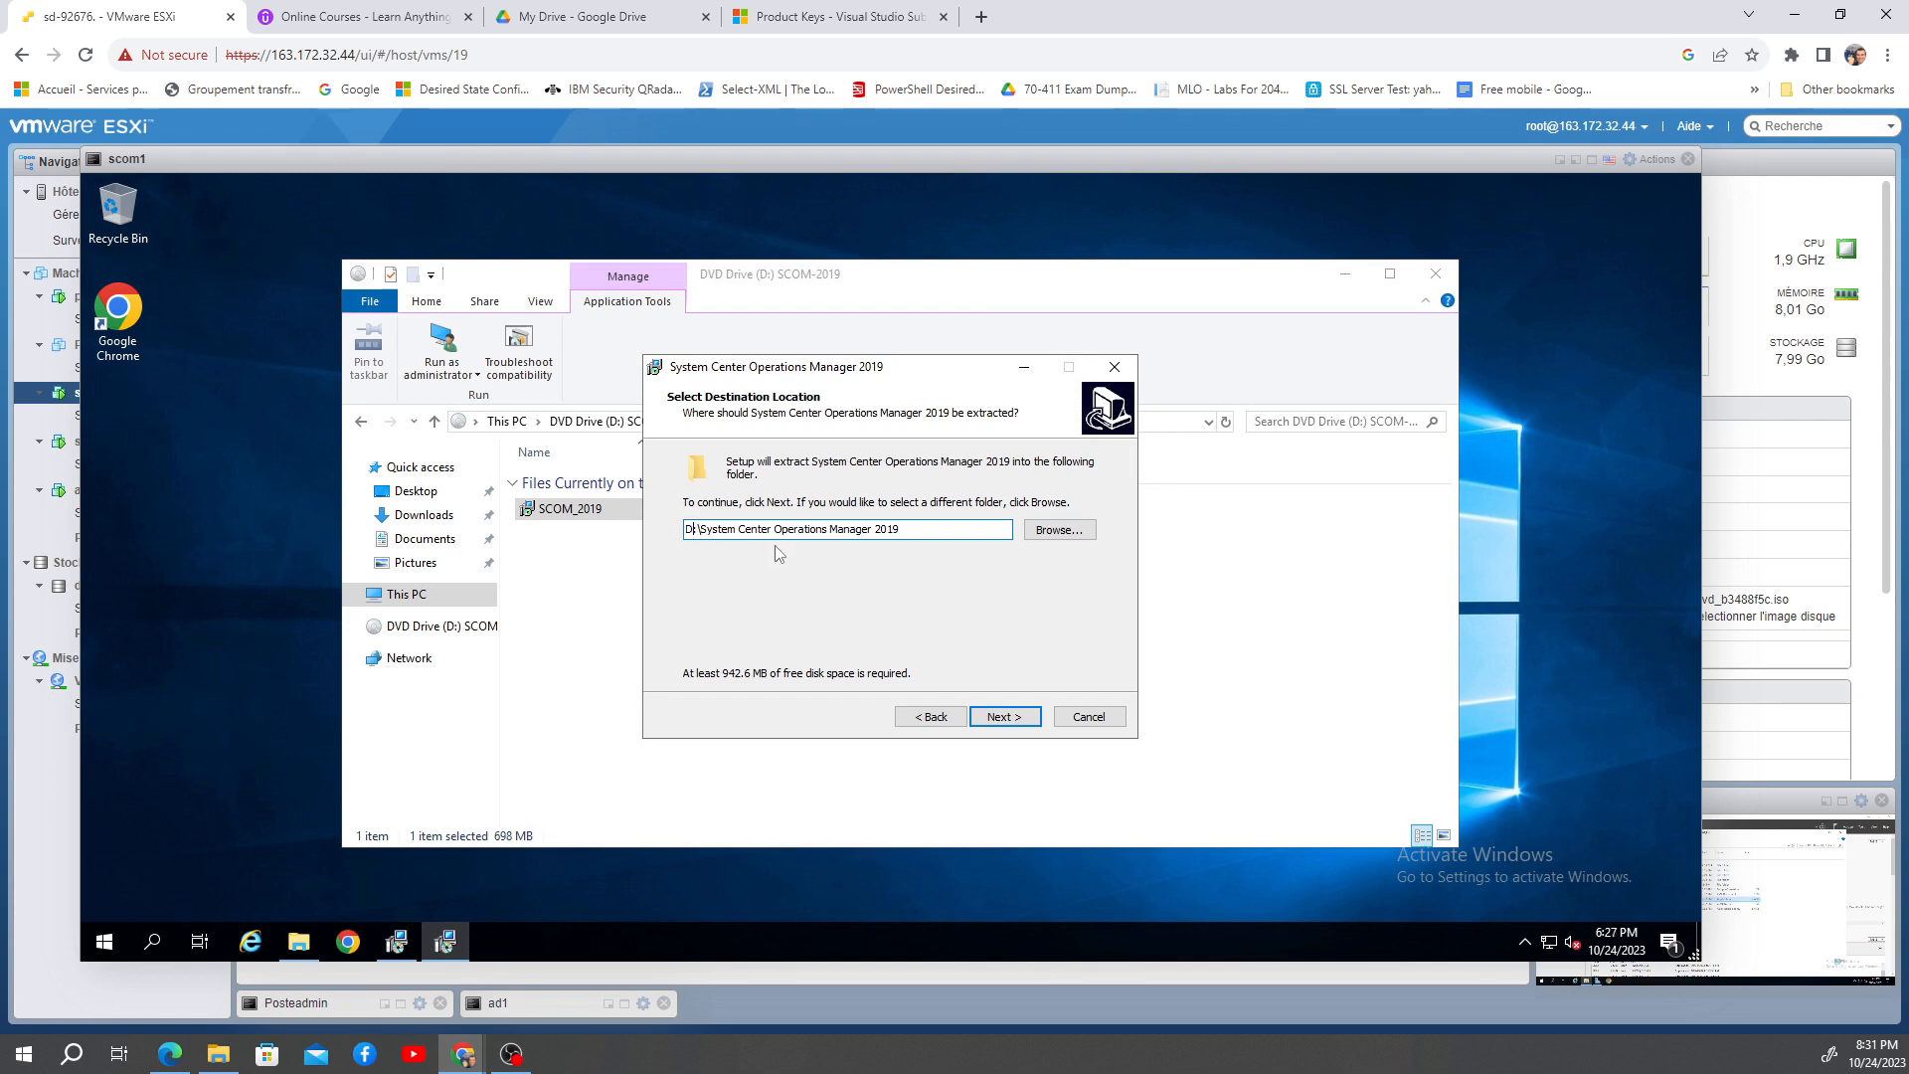
key("BackSpace")
key("BackSpace")
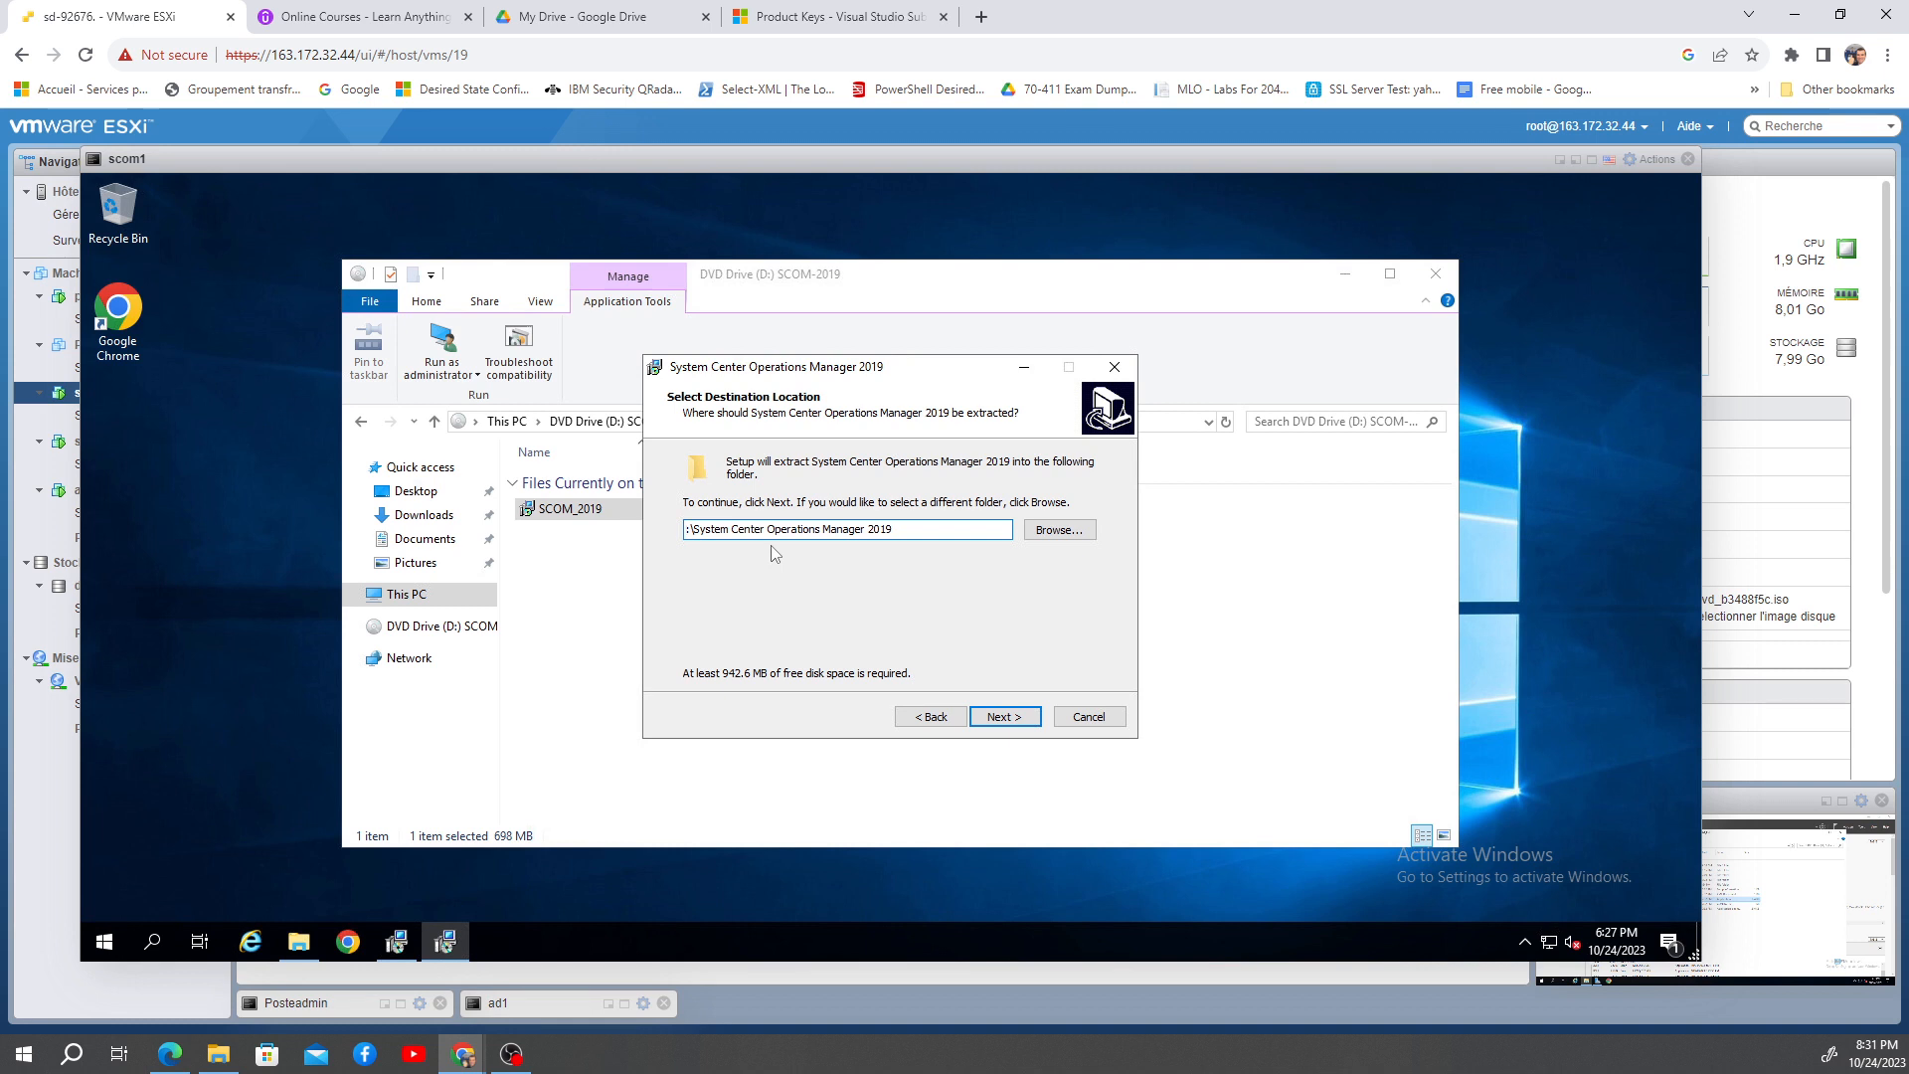
type("c")
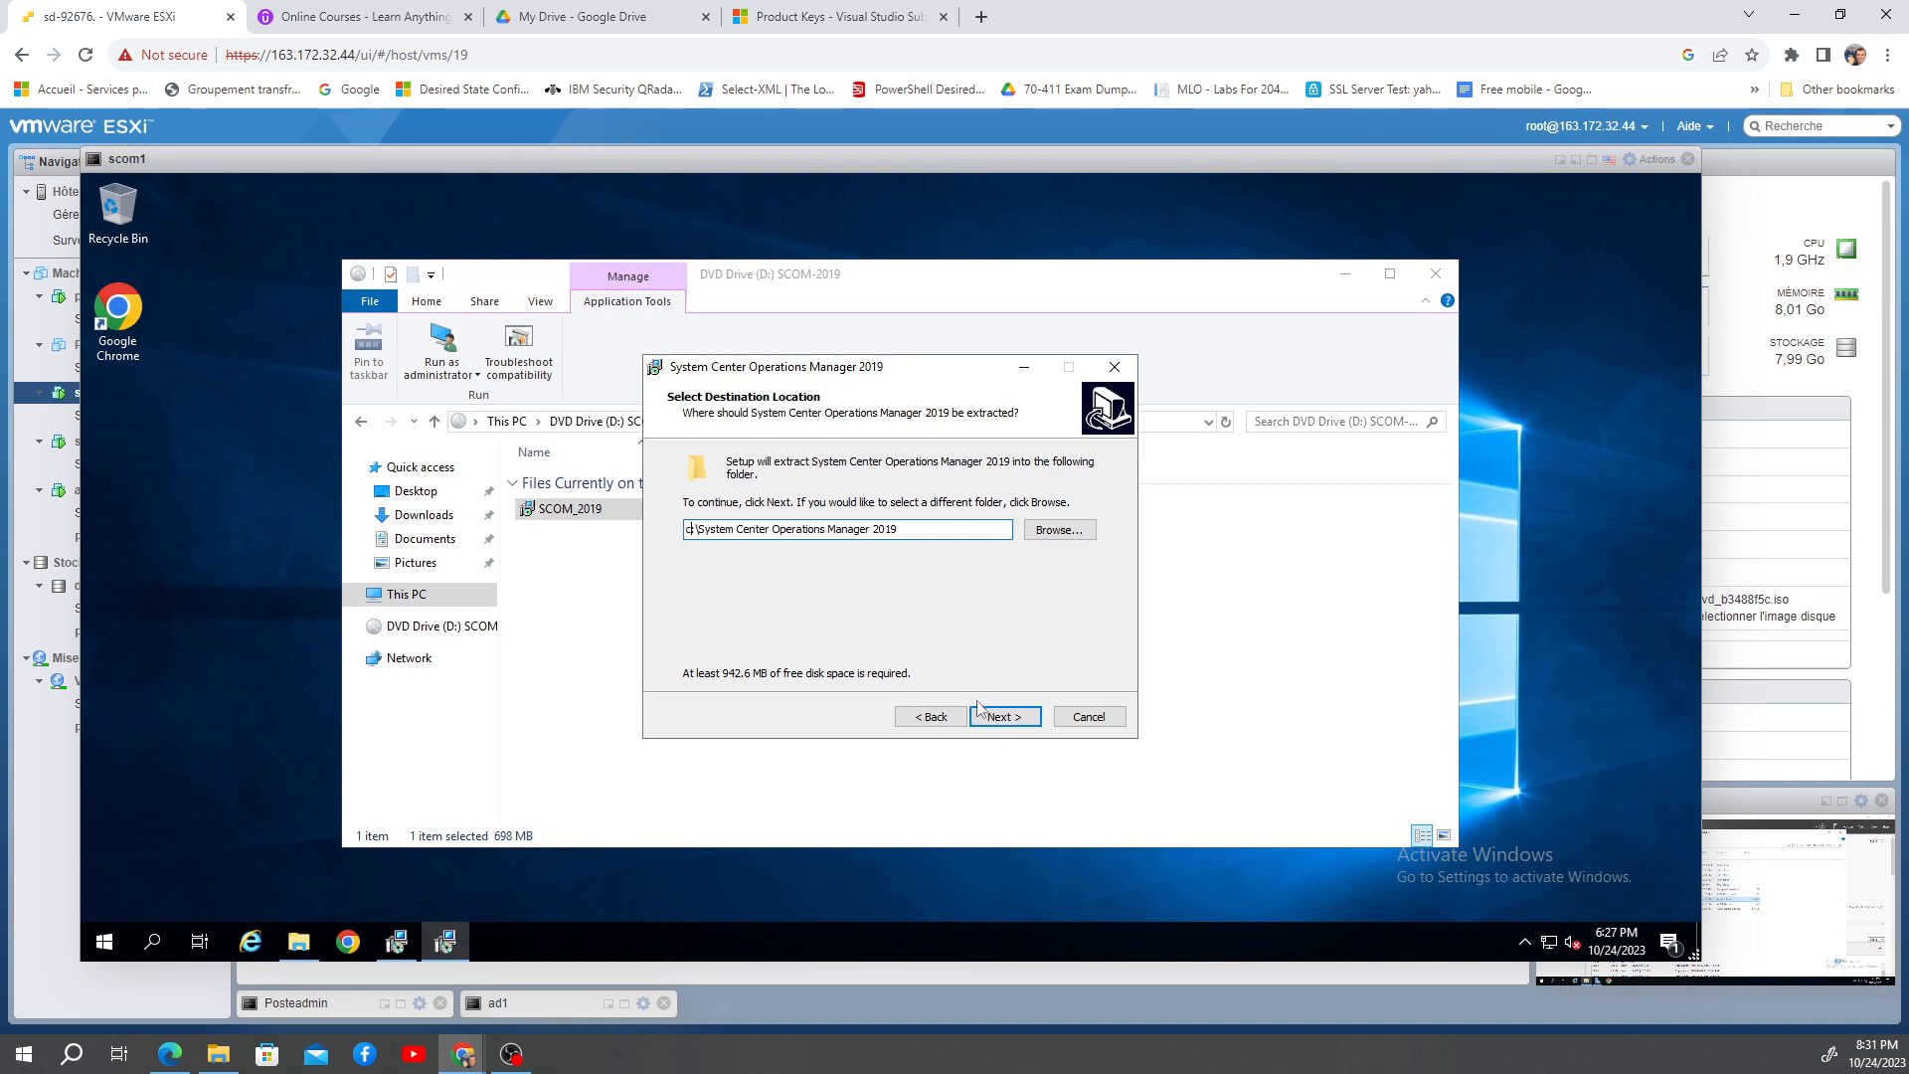
left_click(1004, 716)
left_click(1004, 717)
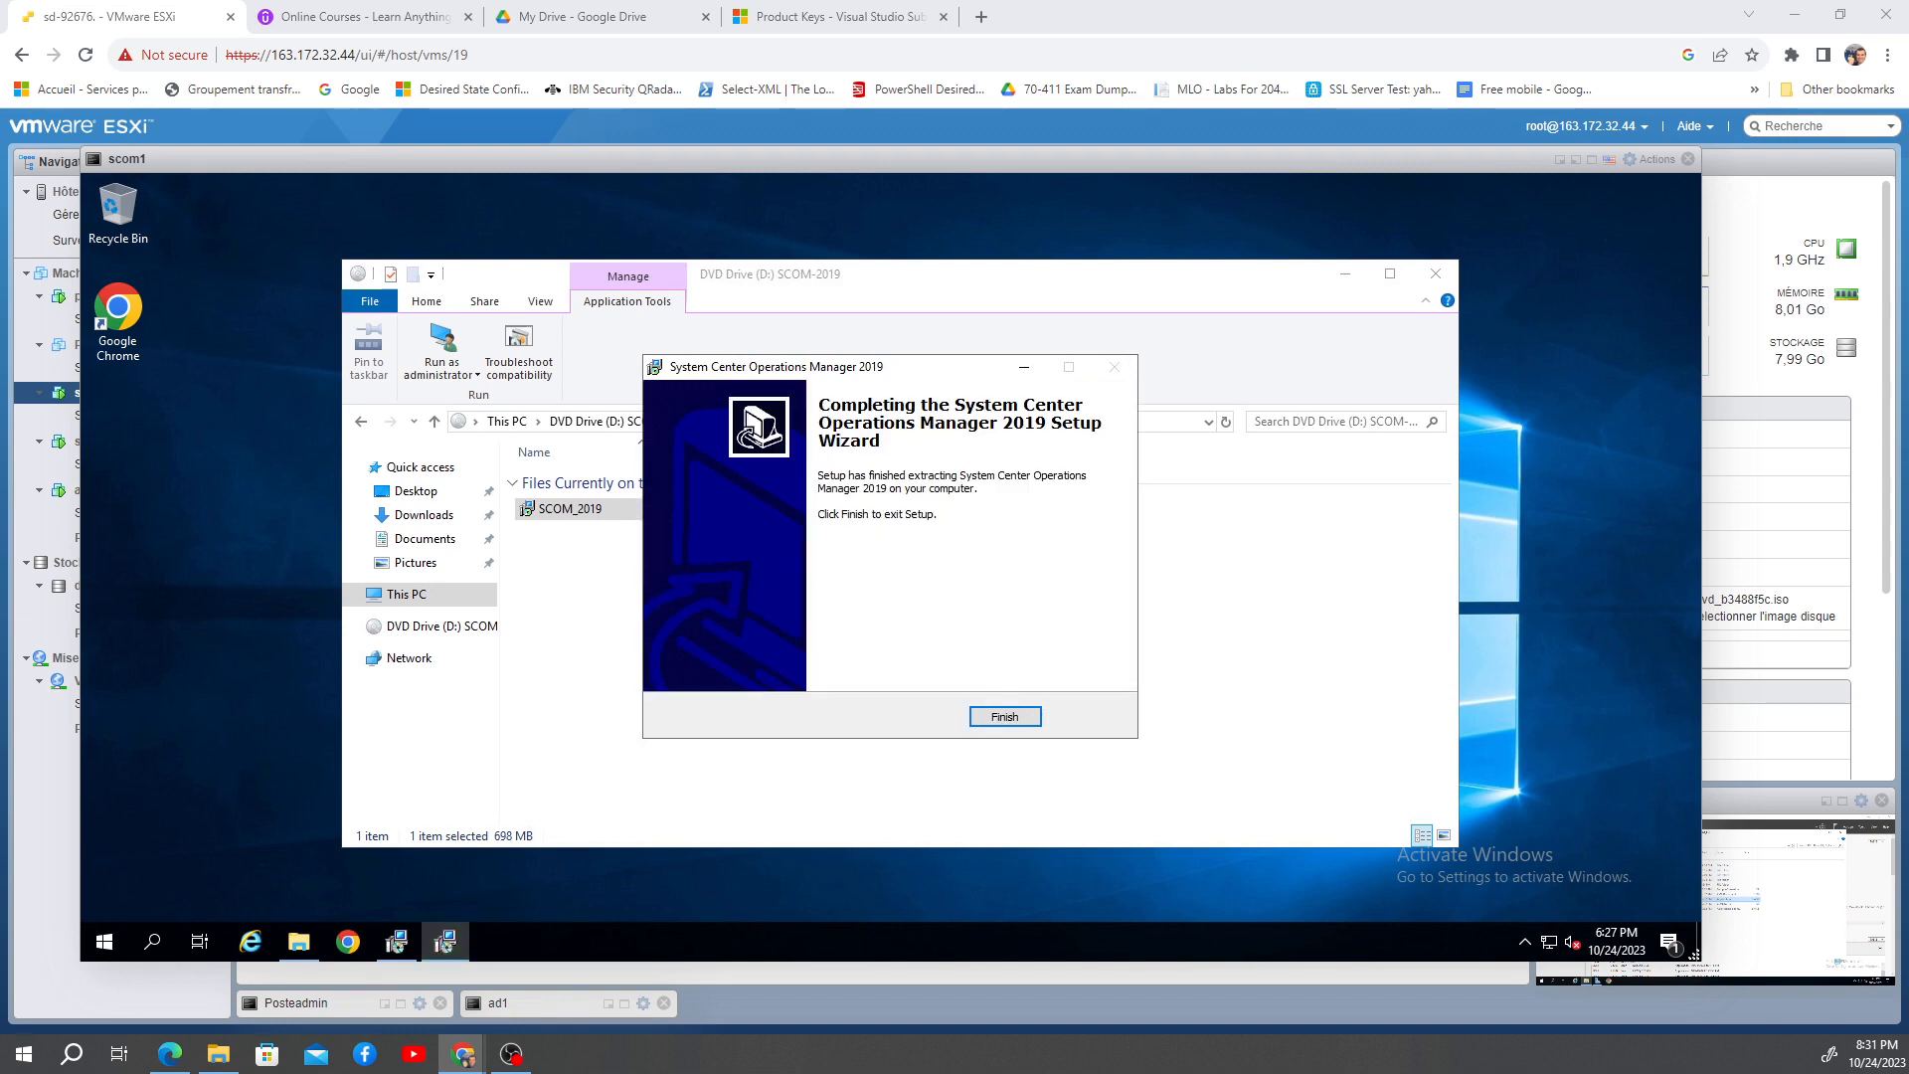
left_click(1014, 723)
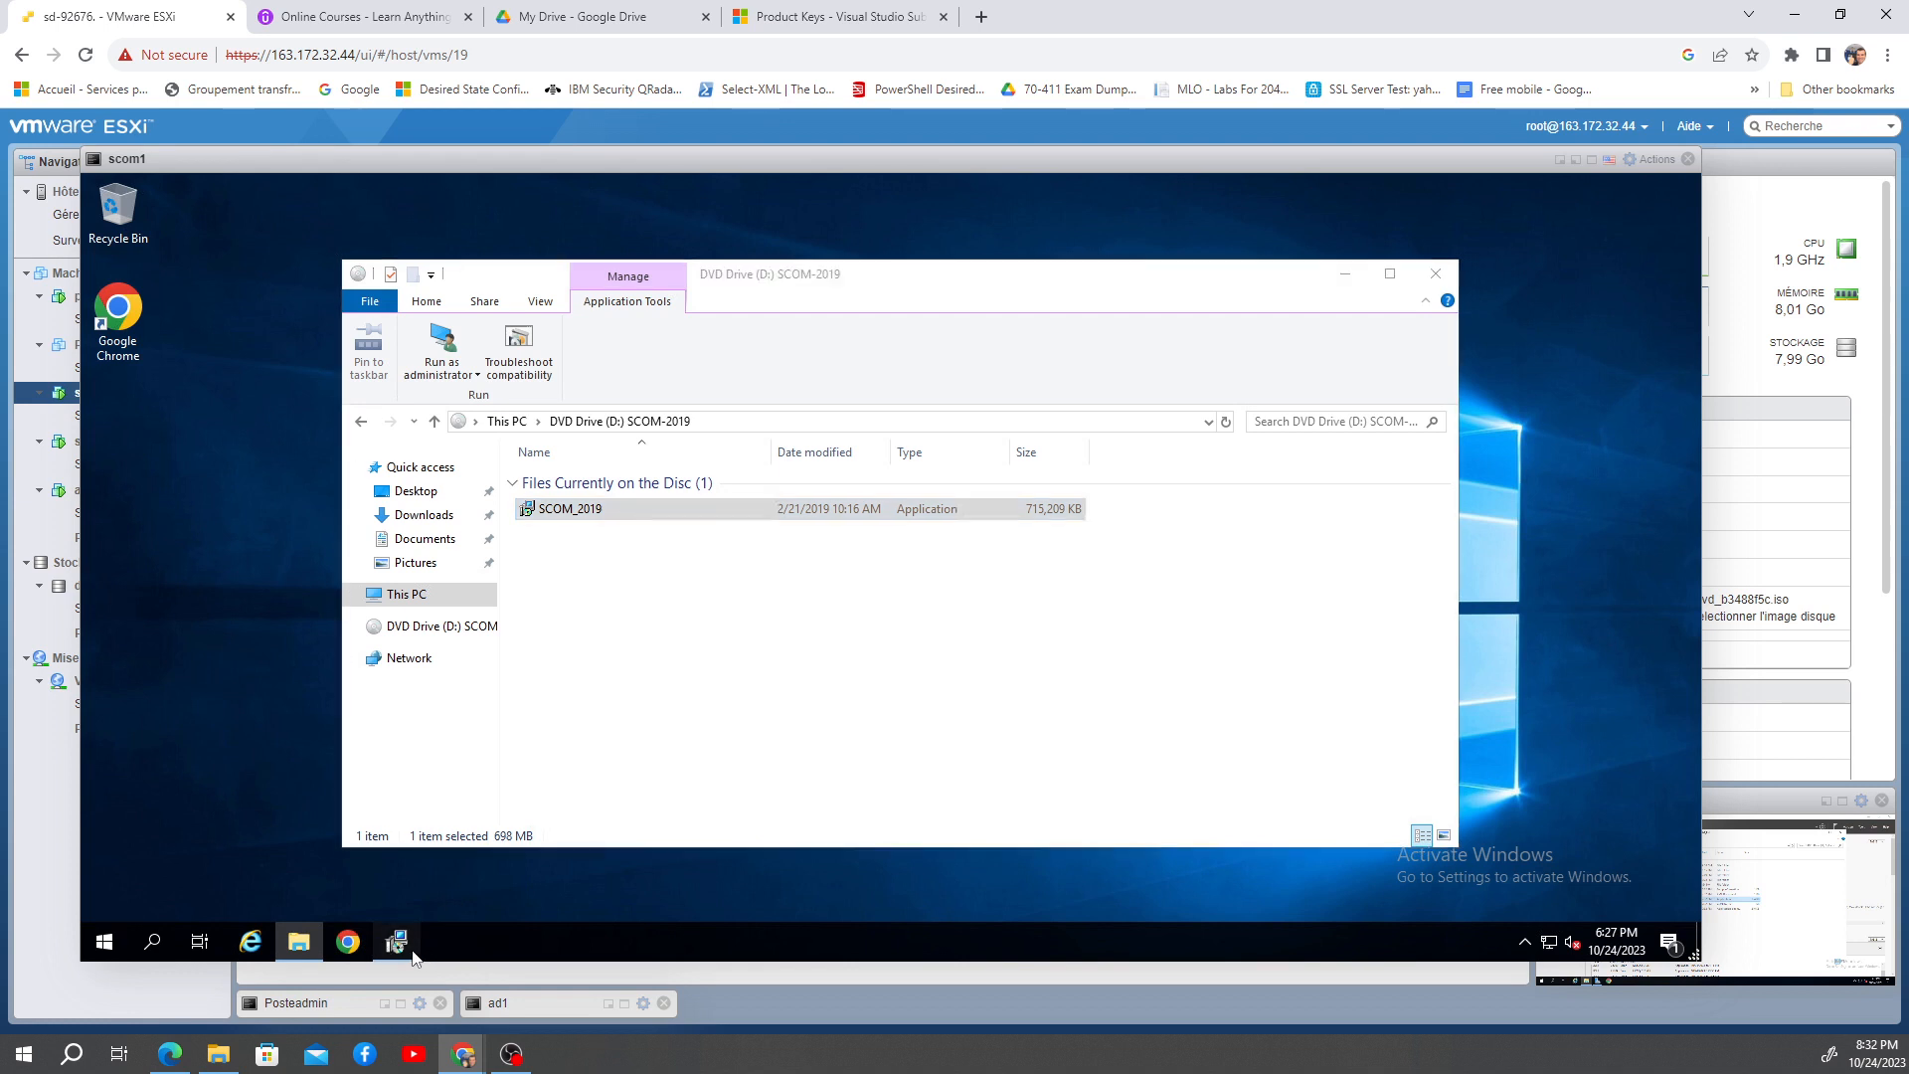
left_click(1001, 717)
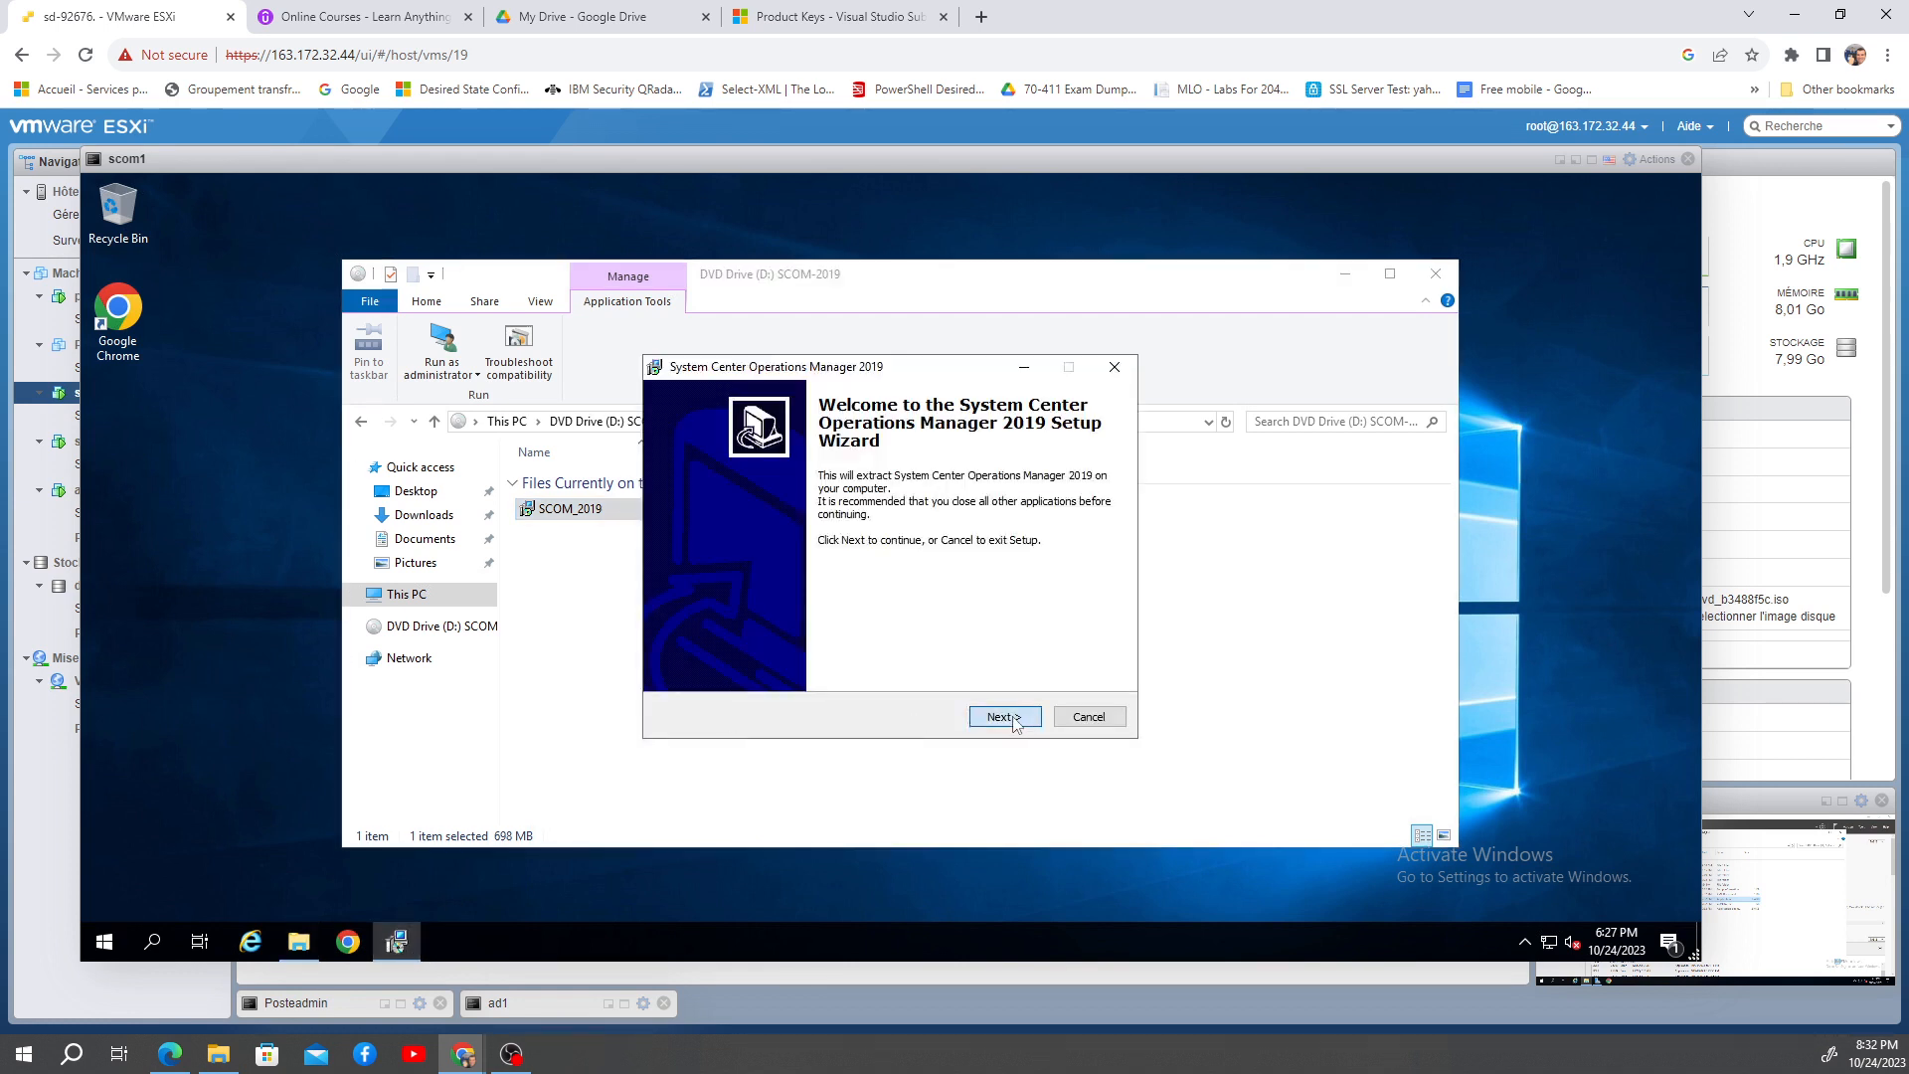
left_click(806, 656)
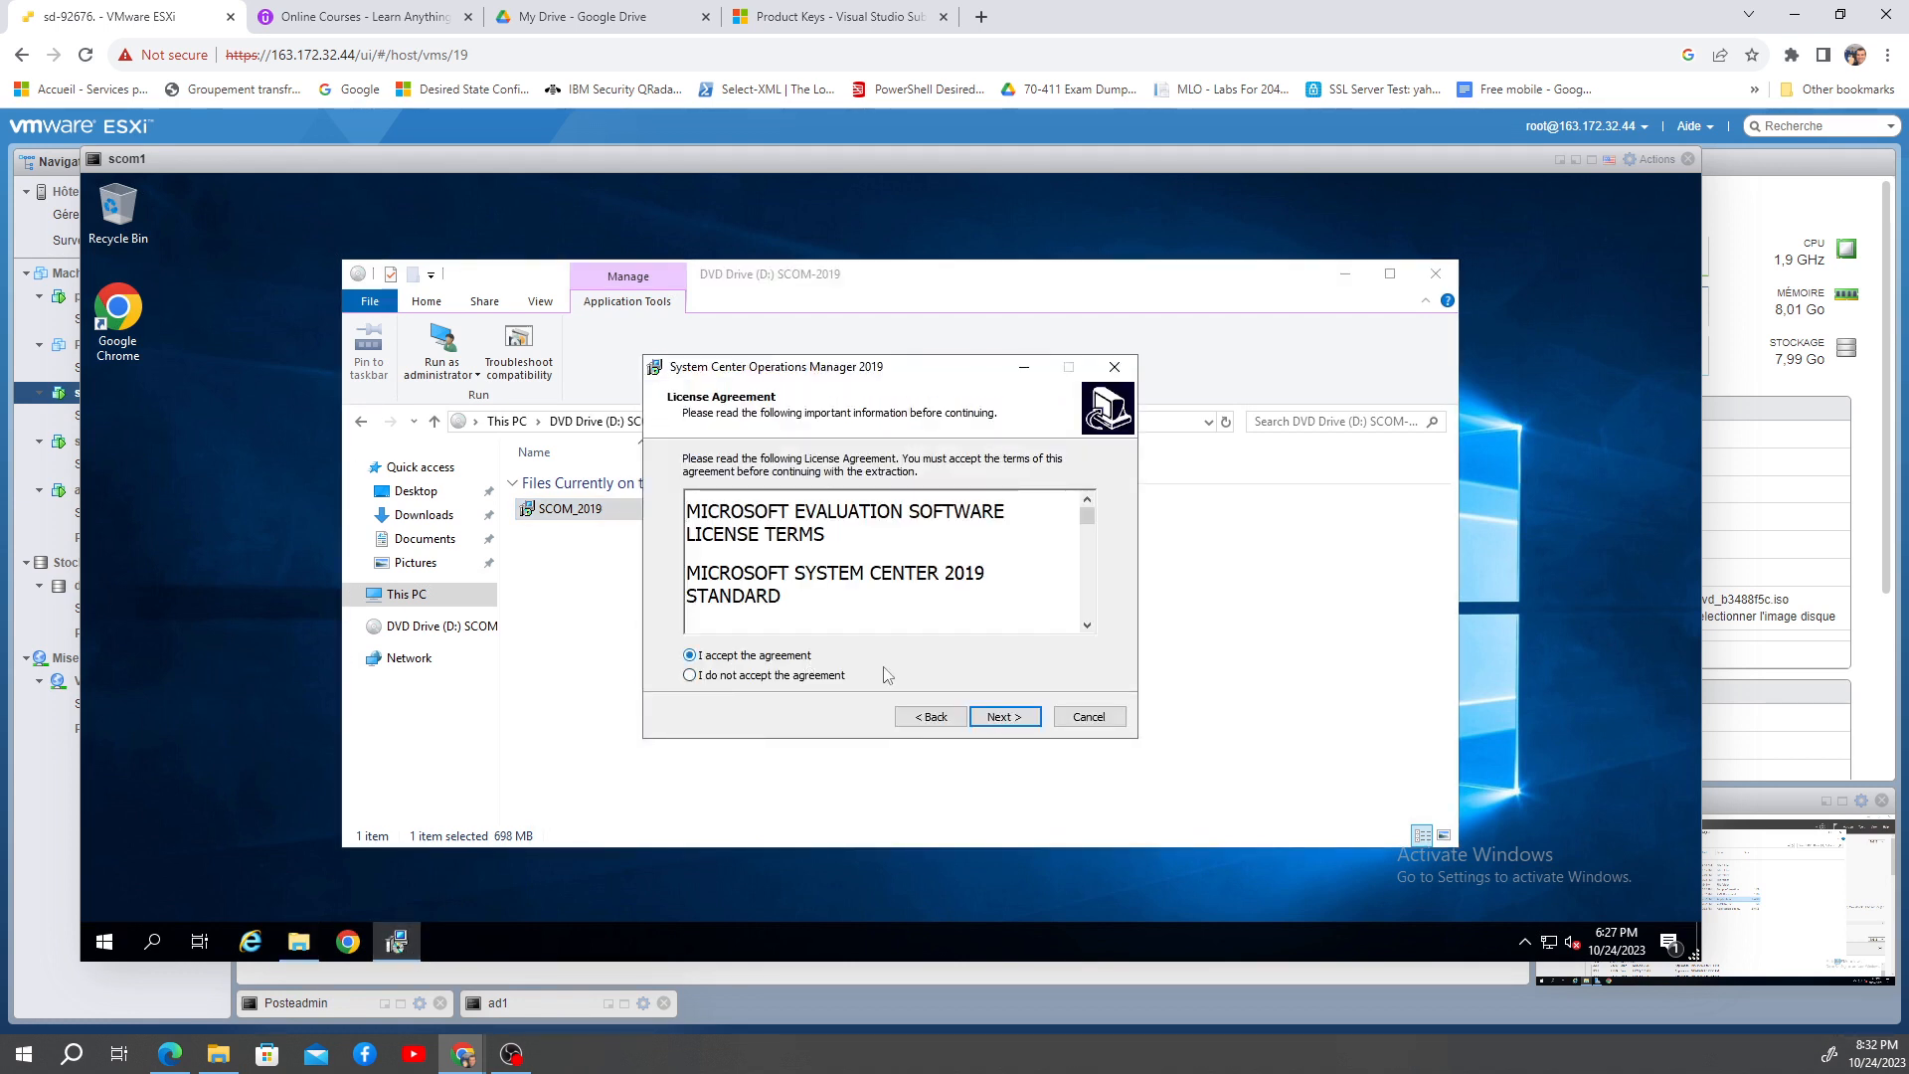
left_click(1069, 714)
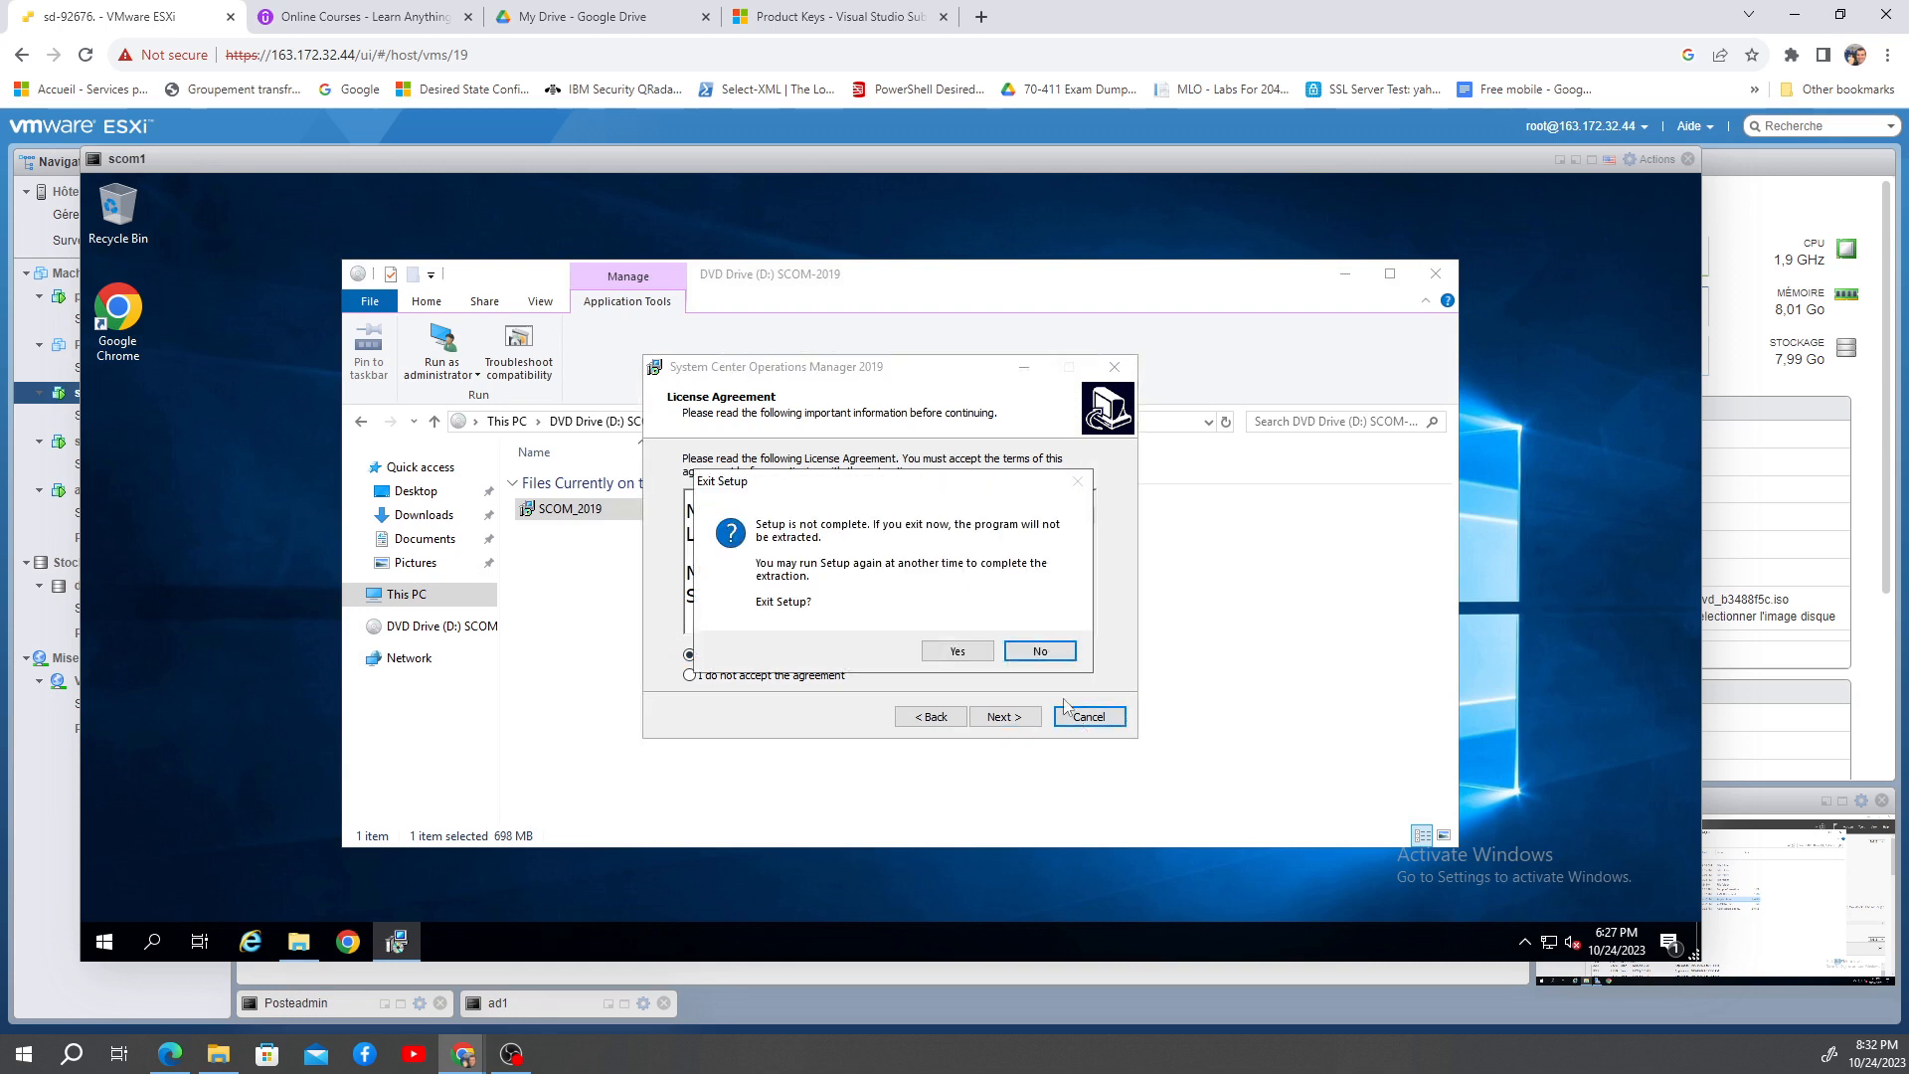
left_click(958, 652)
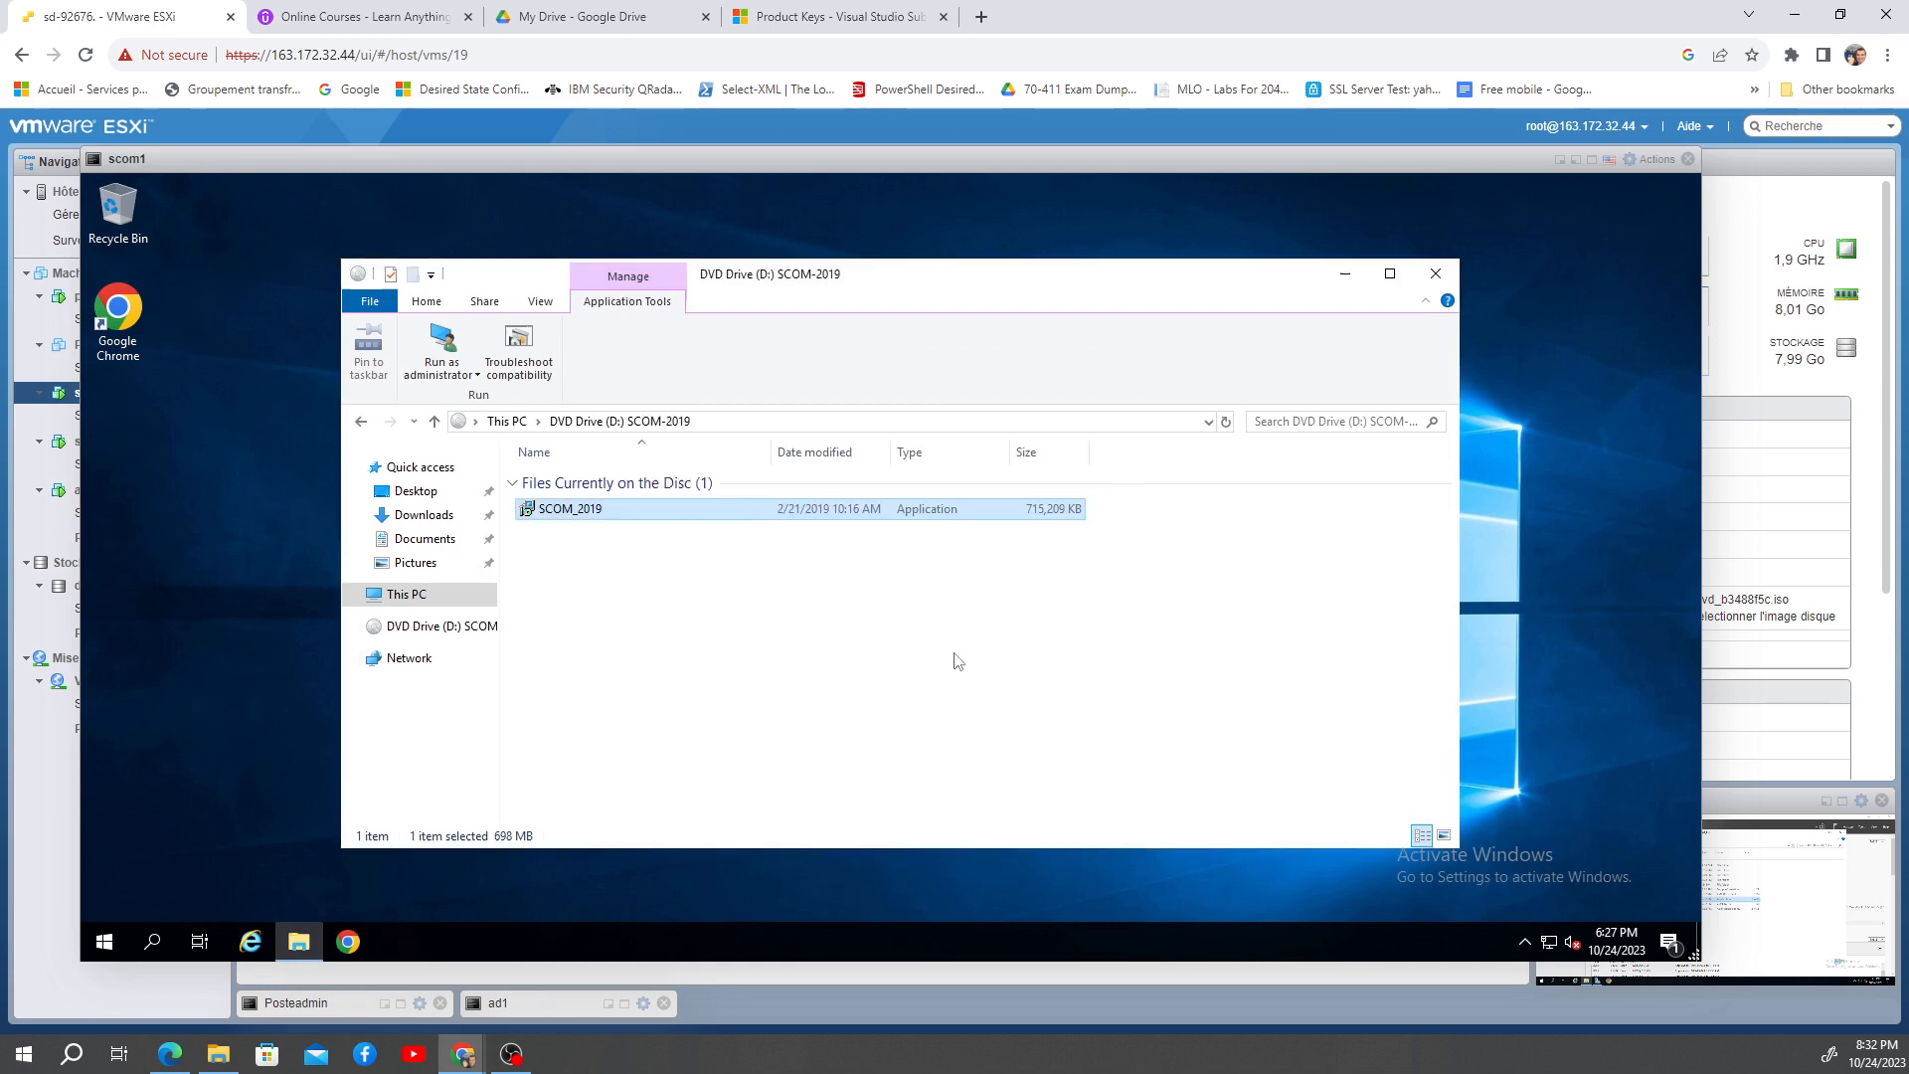
Step: Run Setup from C:\System Center Operations Manager 2019 and start the installation, closing File Explorer and minimizing the launch window
left_click(417, 594)
double_click(638, 690)
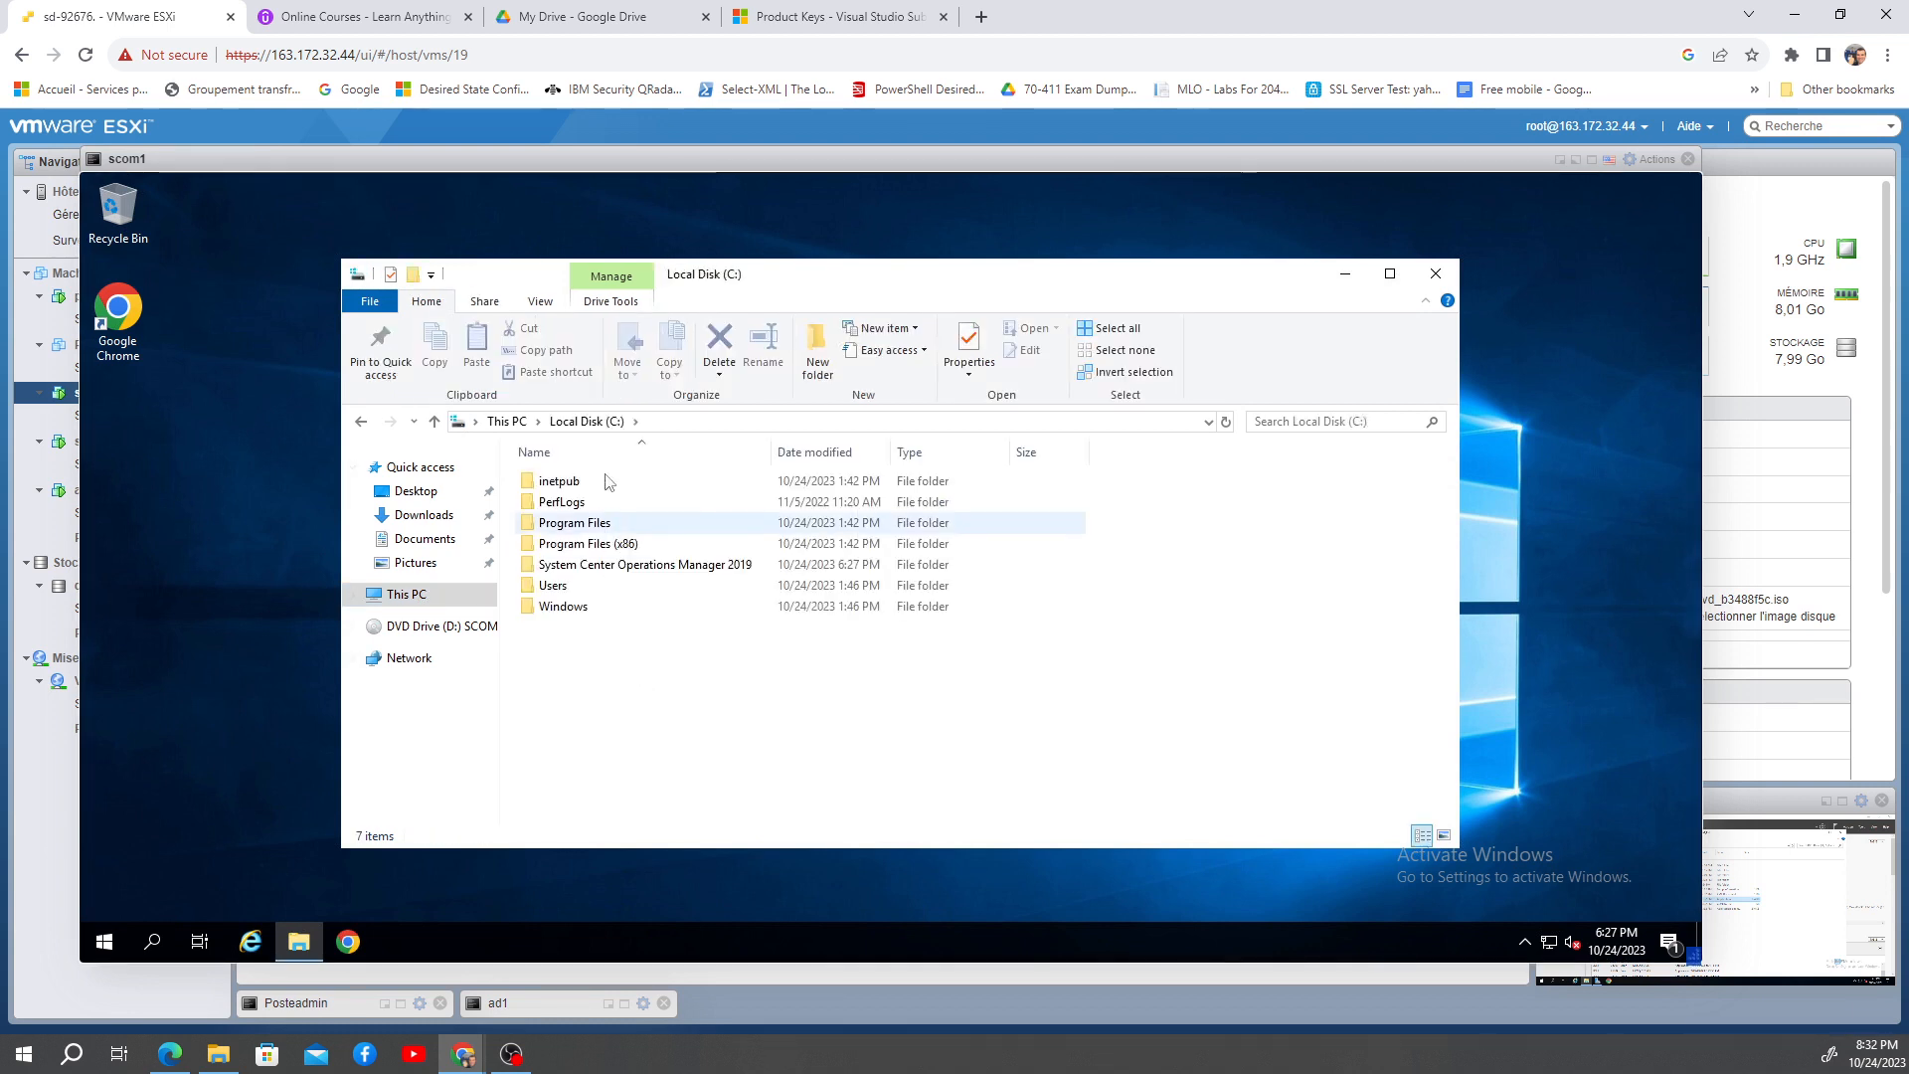
double_click(624, 567)
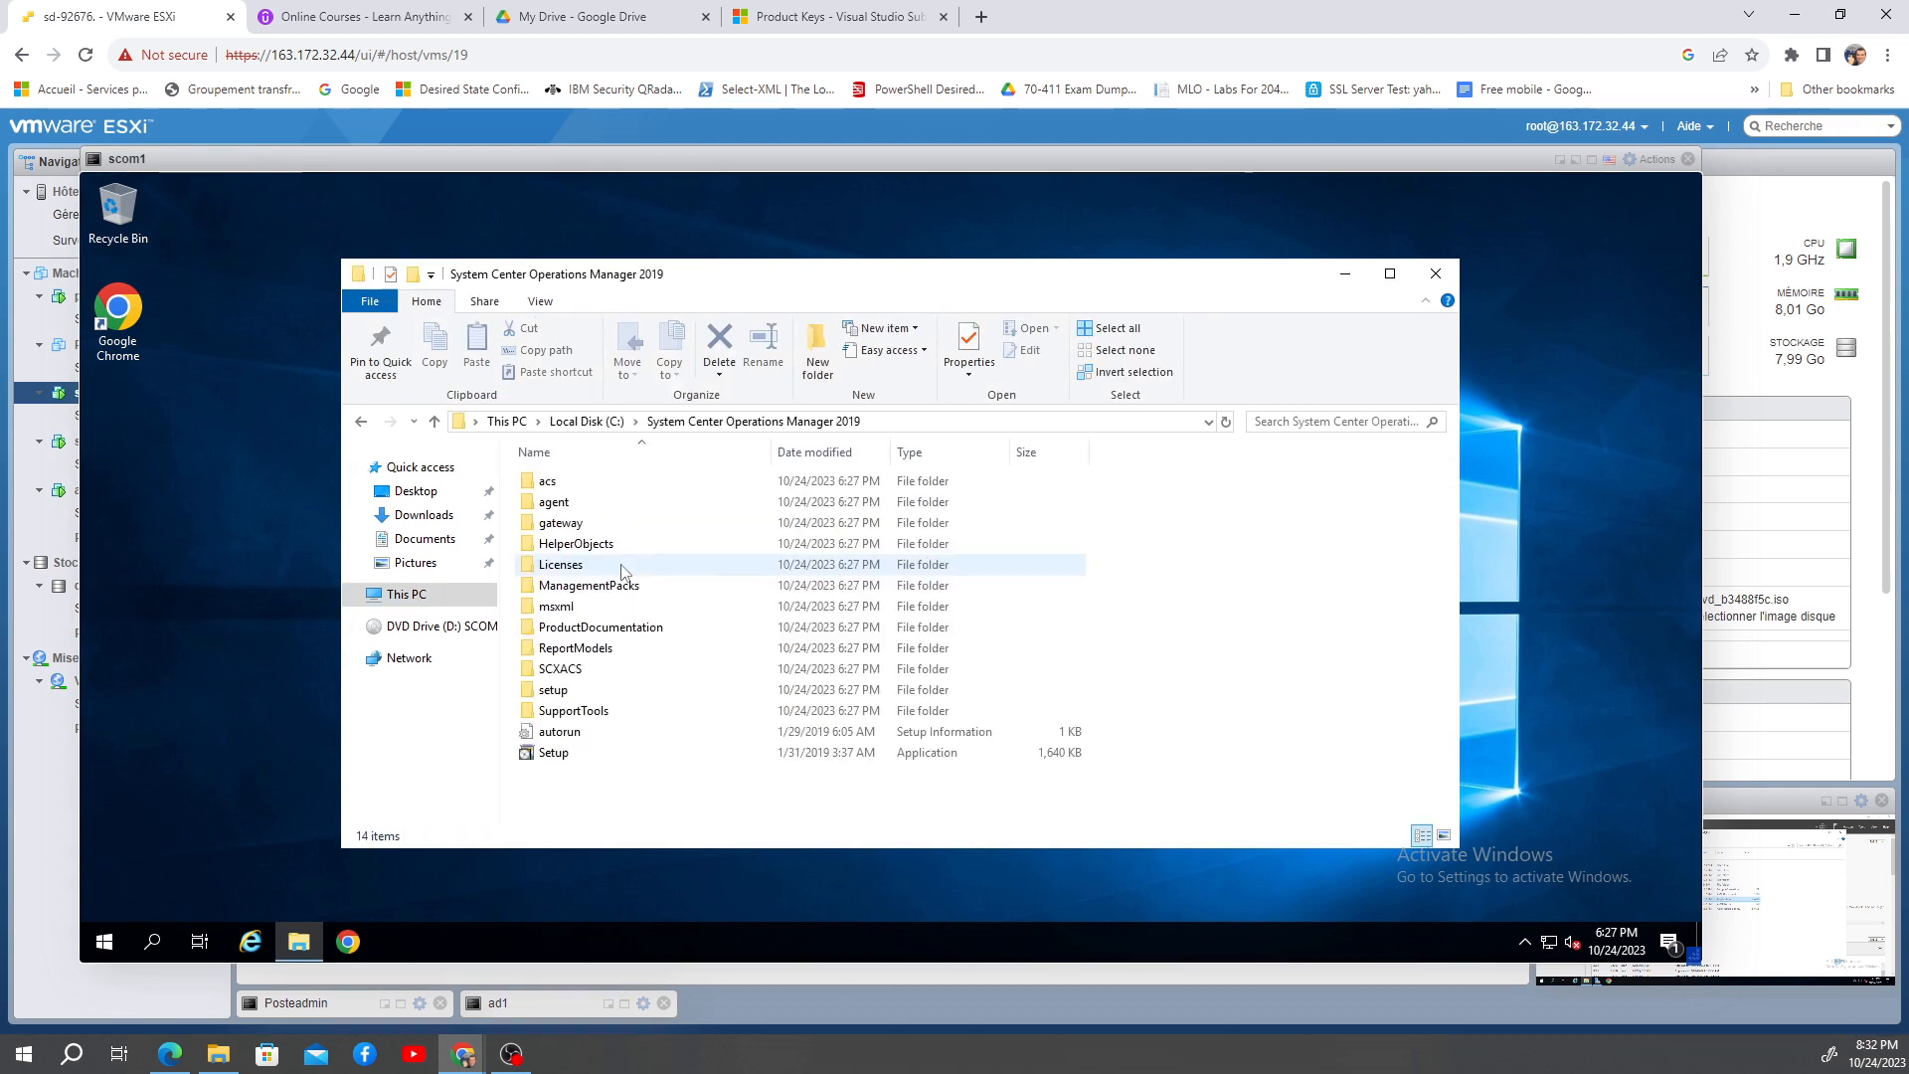
double_click(565, 753)
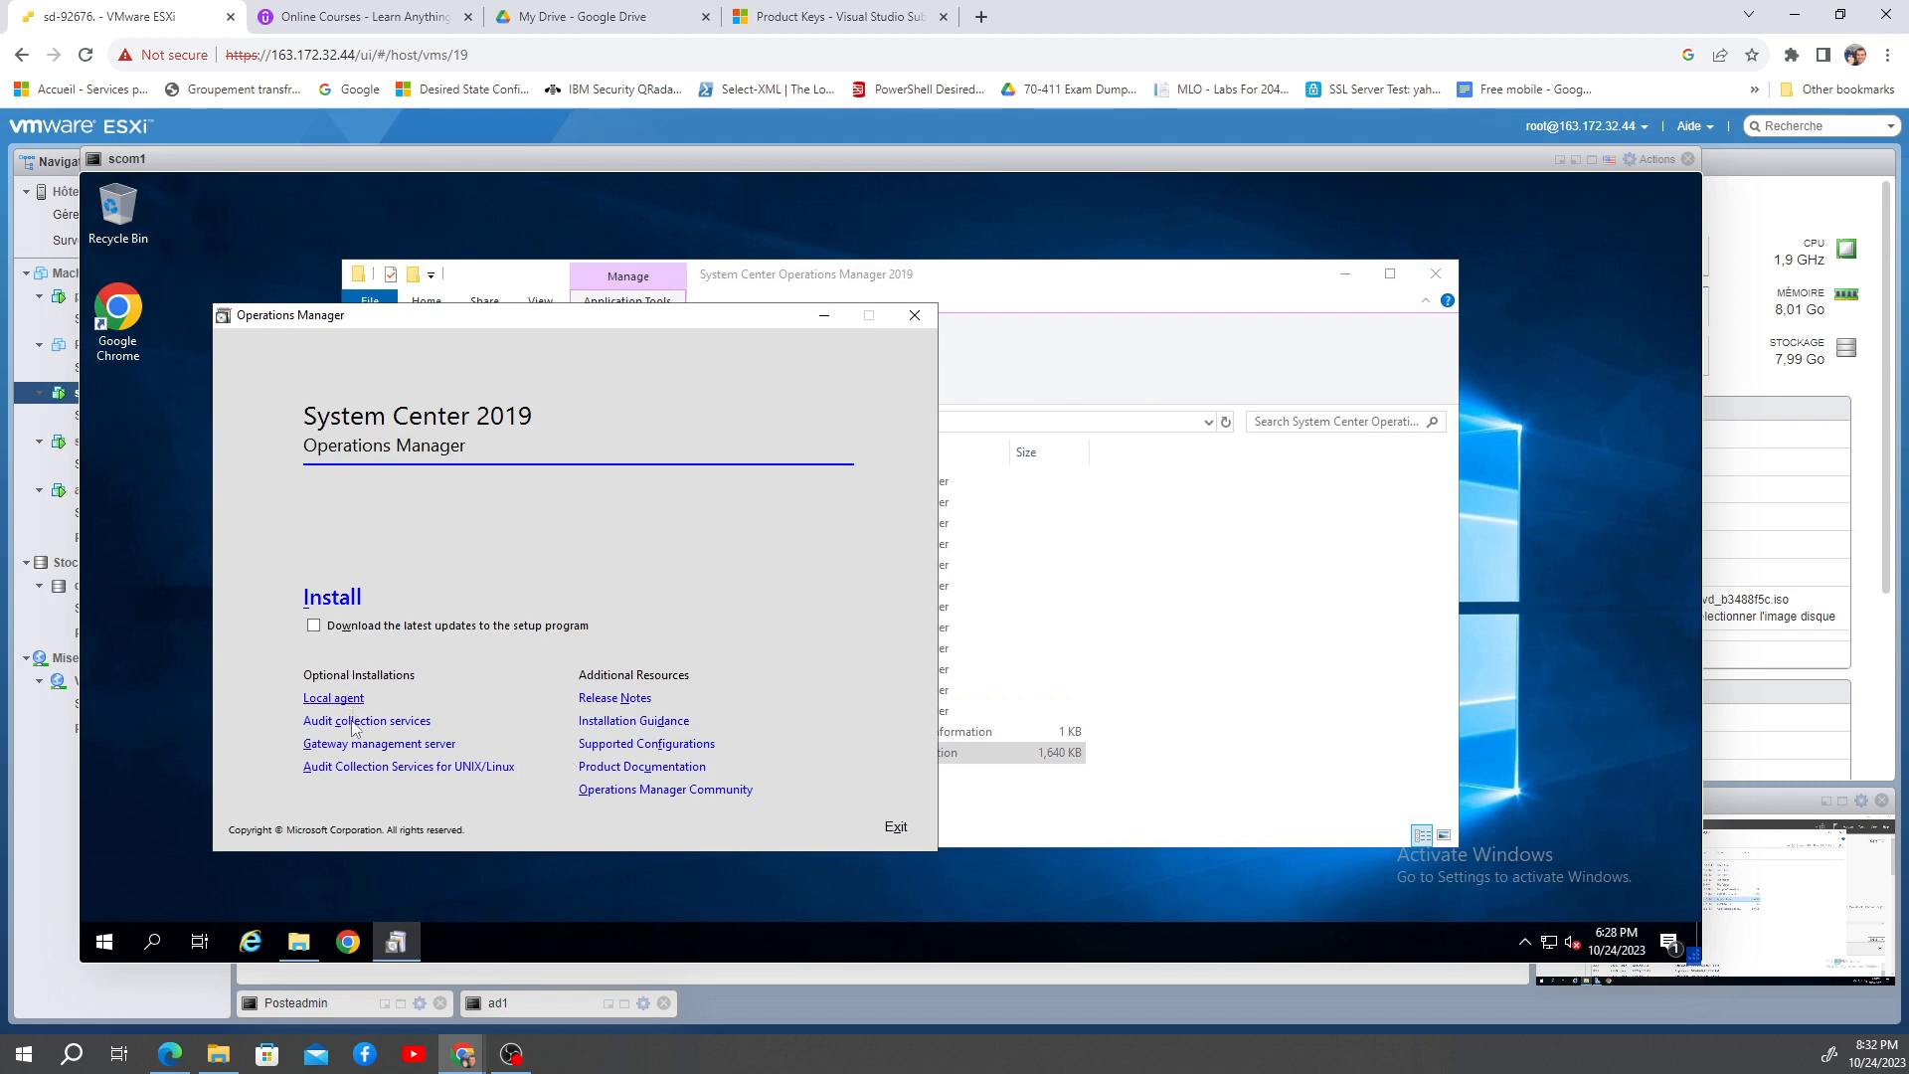
left_click(341, 596)
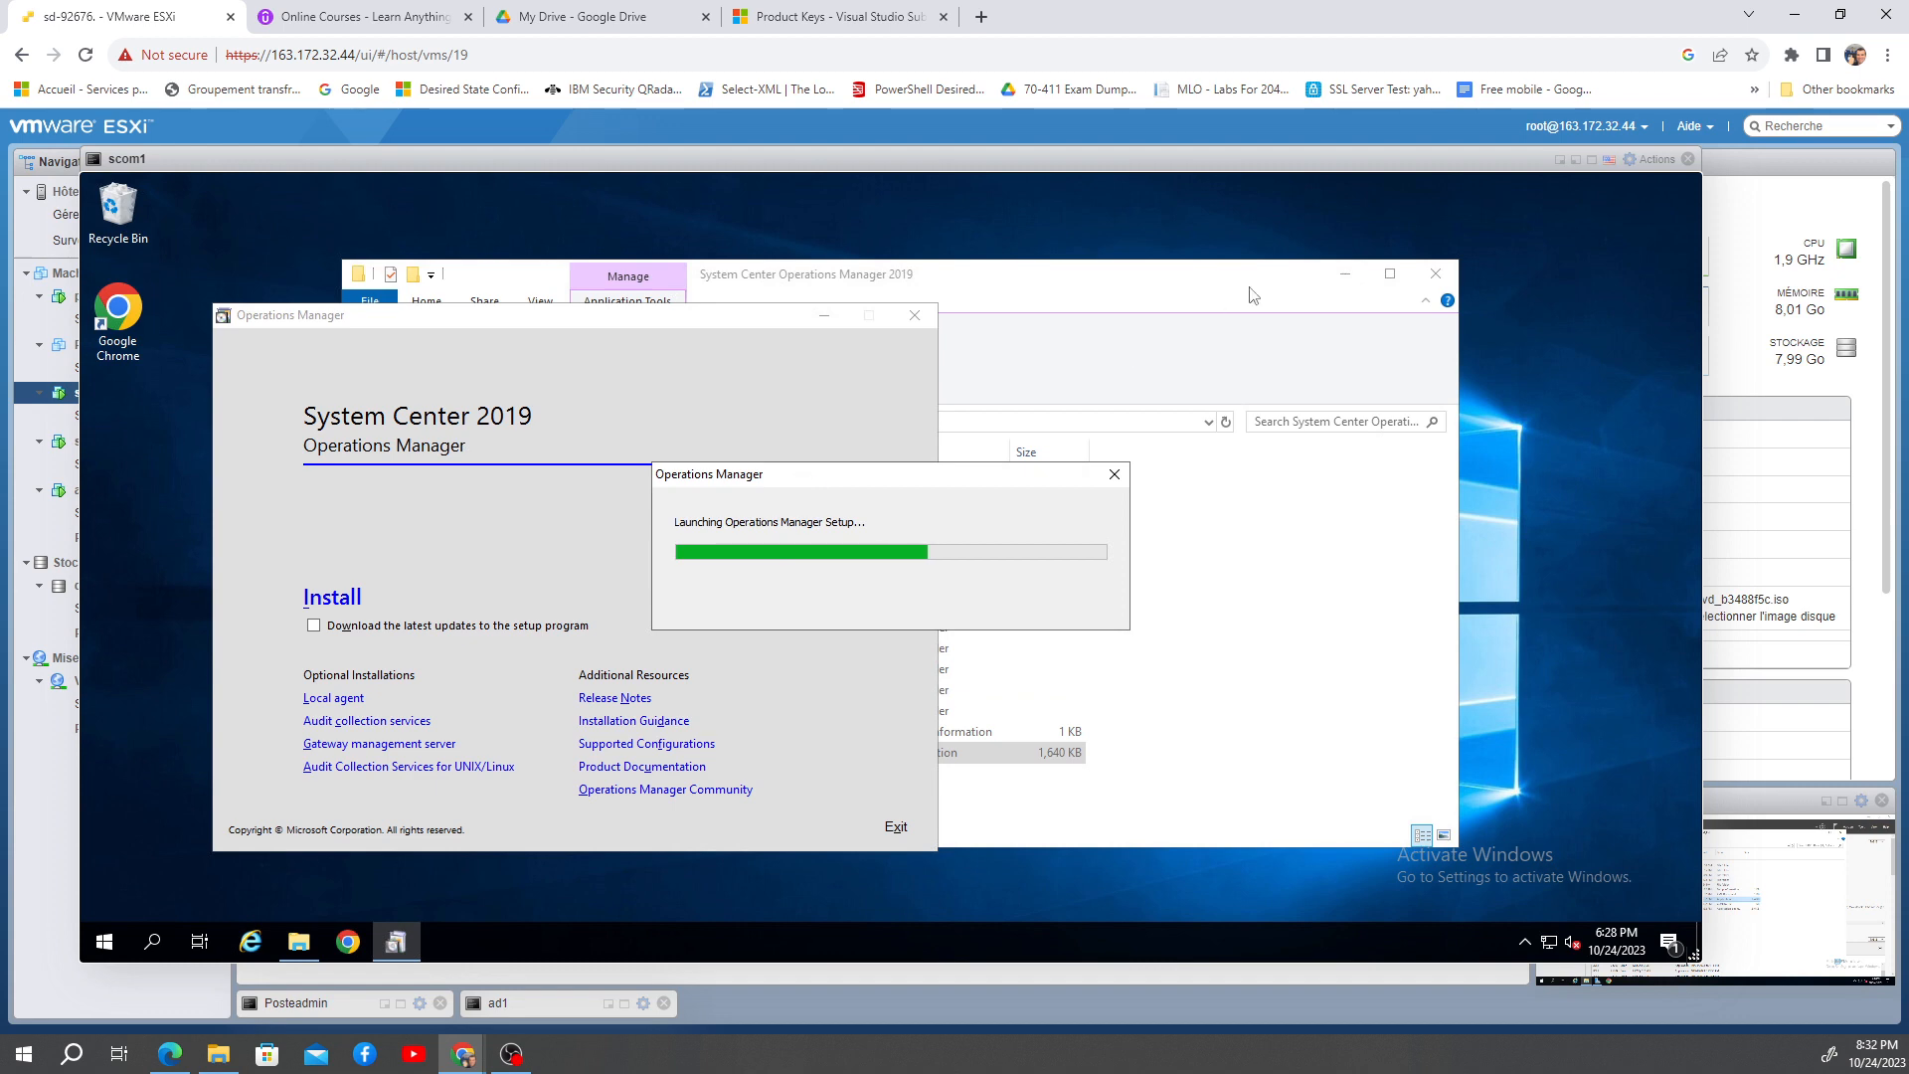
left_click(1437, 278)
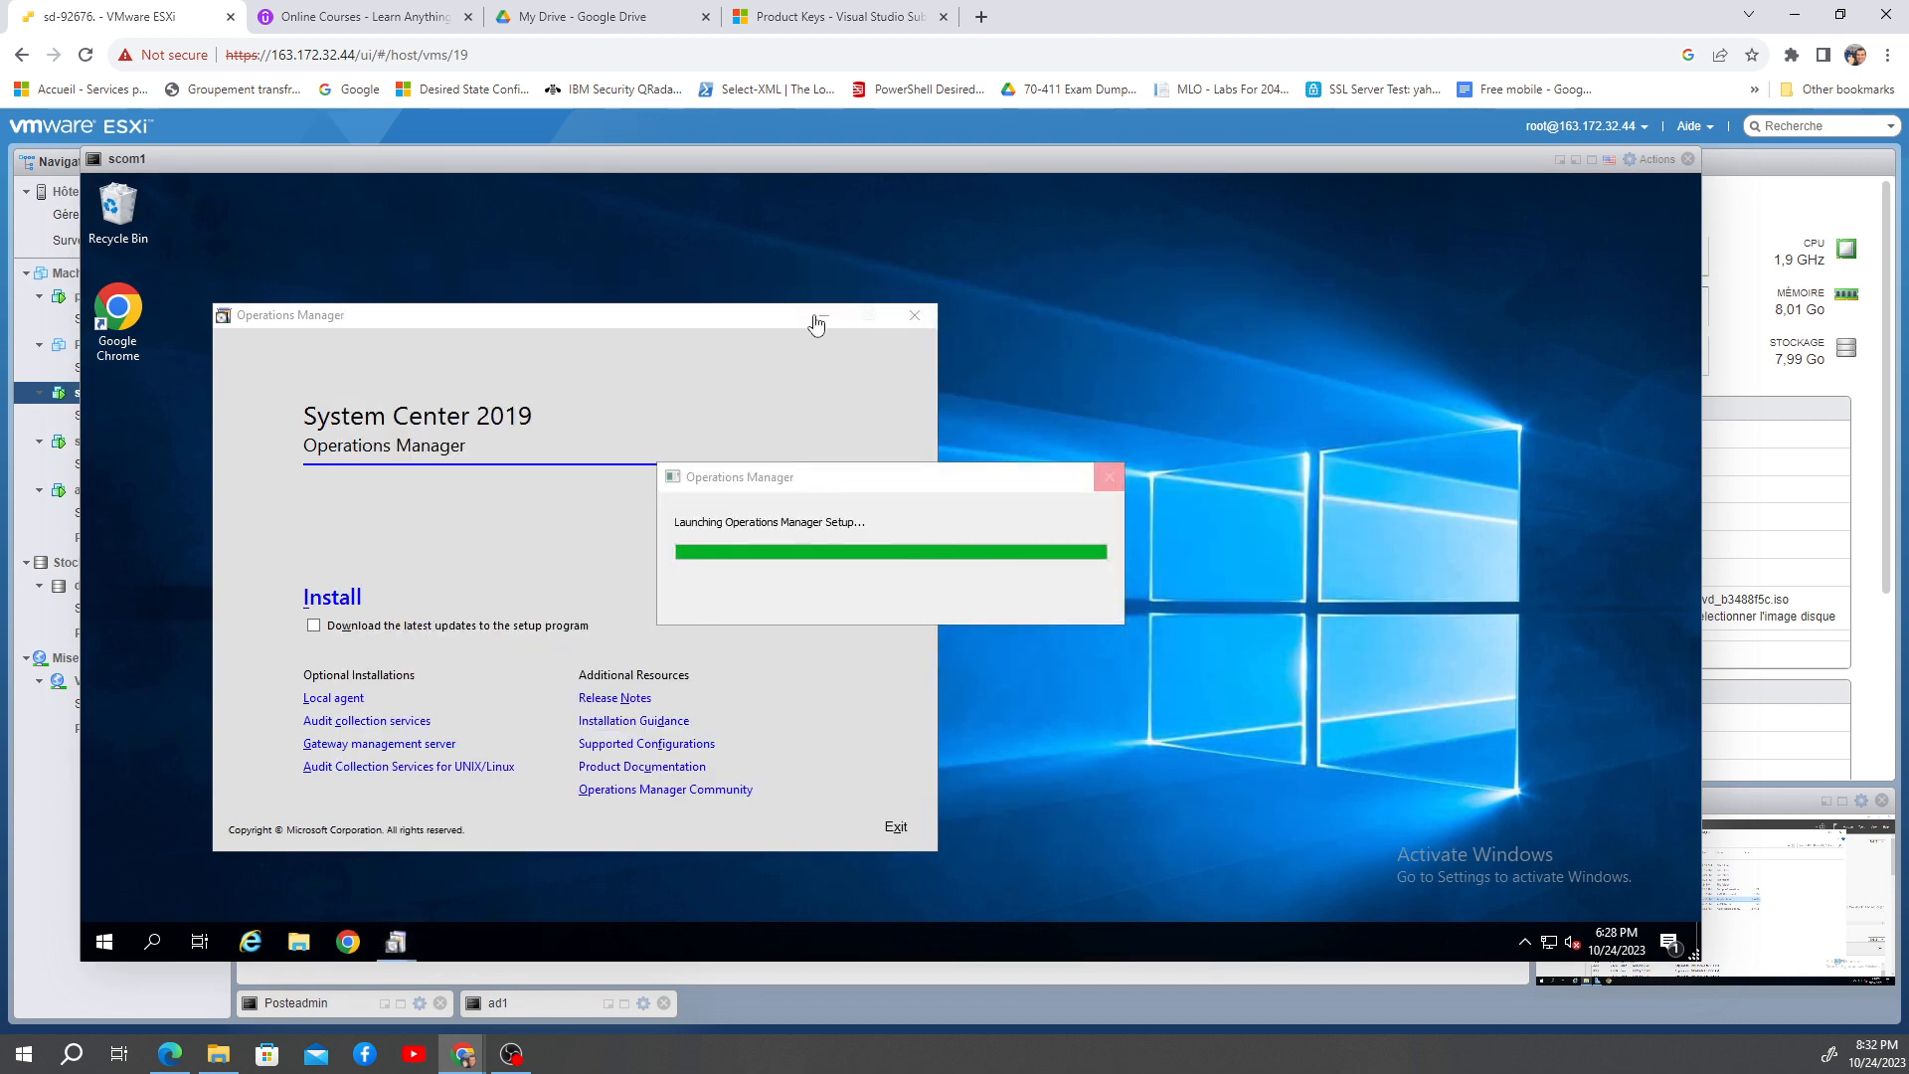
left_click(823, 316)
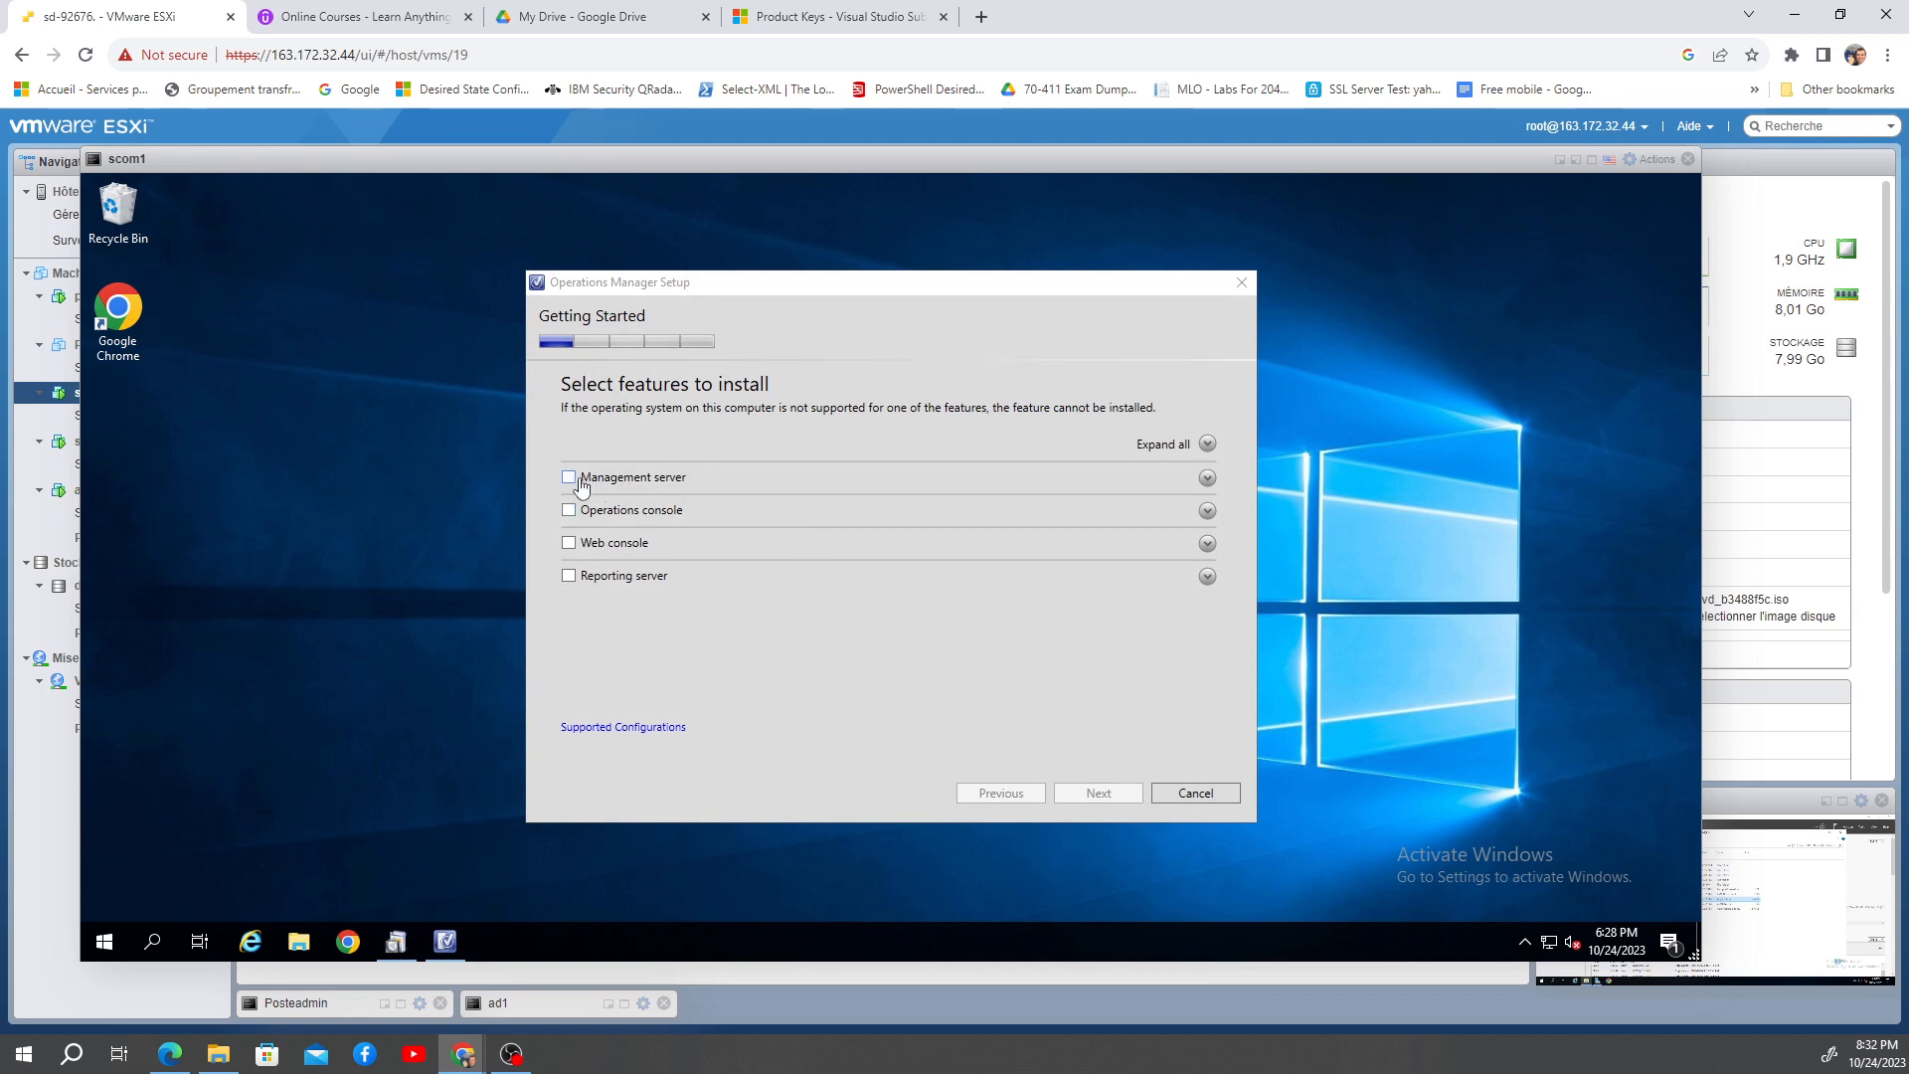
Step: Try installing the Management server, Operations console and Web console in the default location up to the prerequisites check, and cancel the setup
left_click(569, 479)
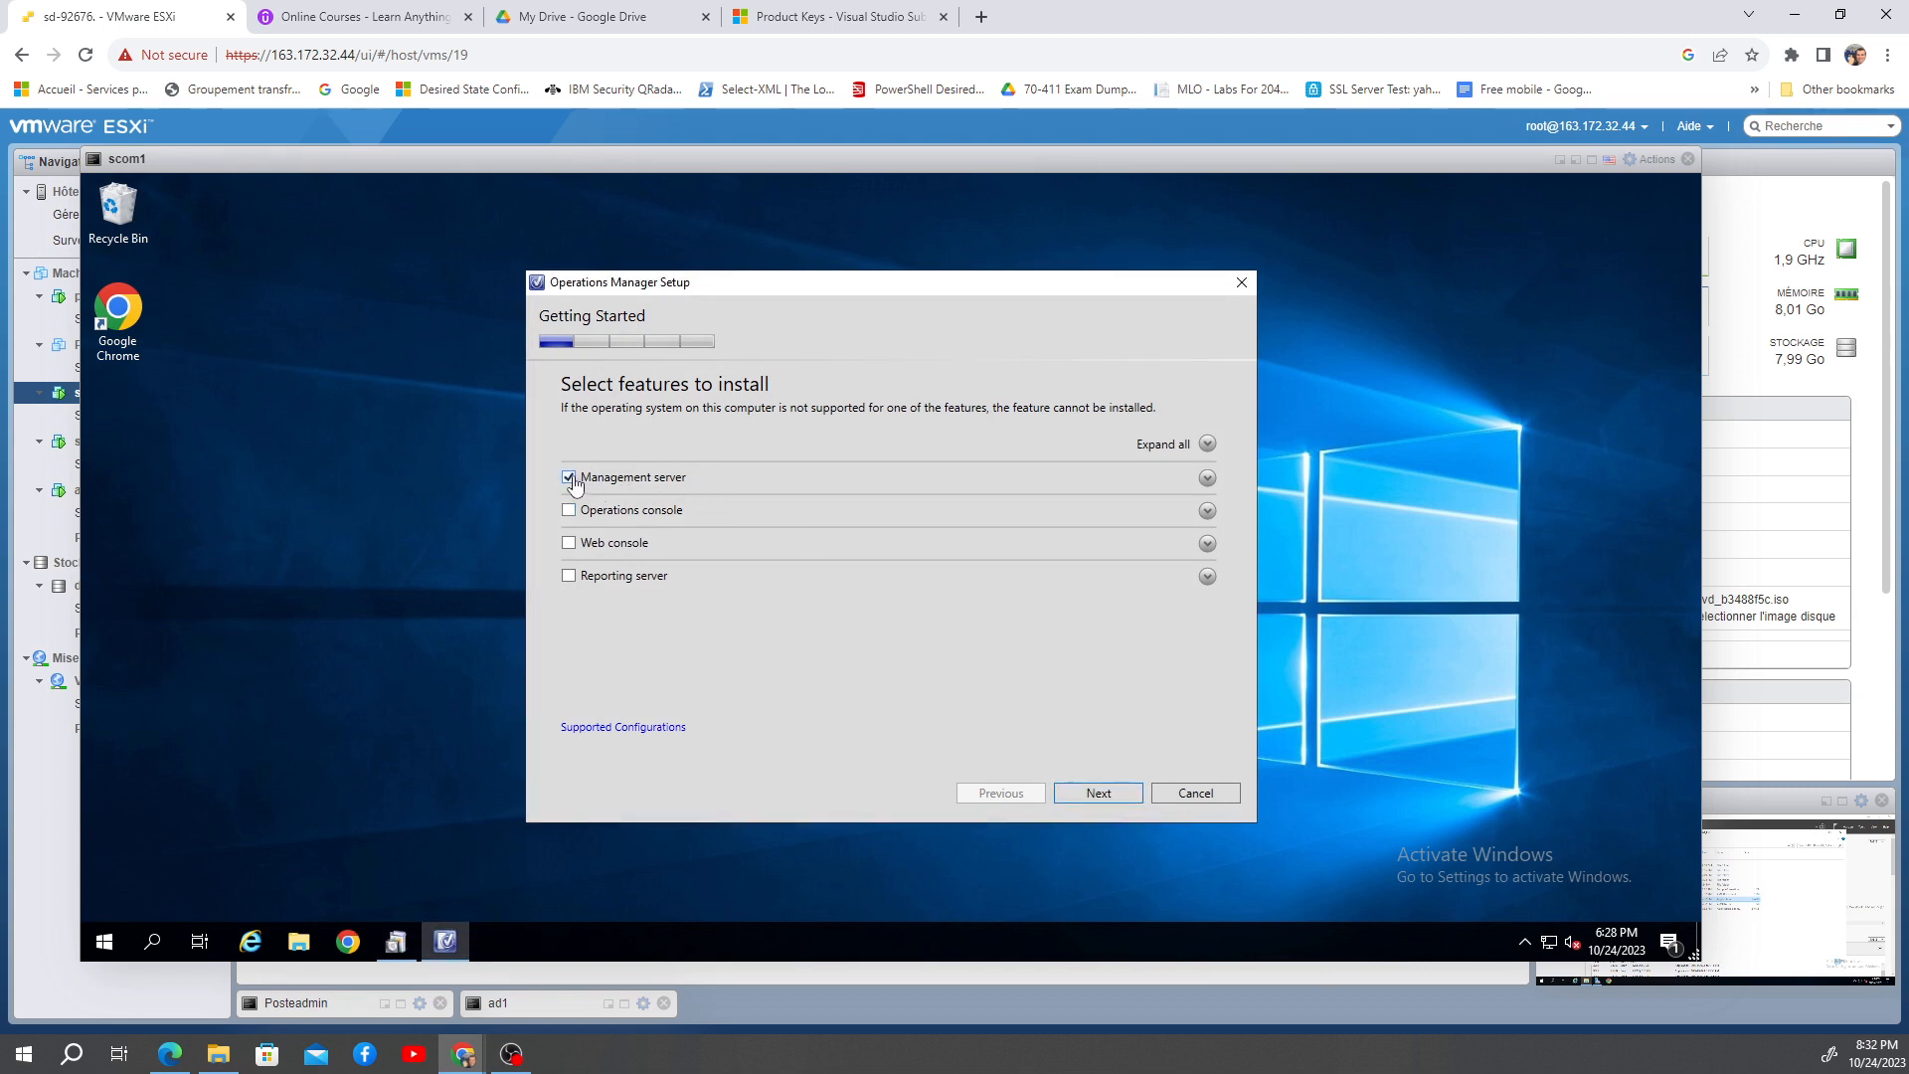
left_click(570, 511)
left_click(571, 545)
left_click(1095, 797)
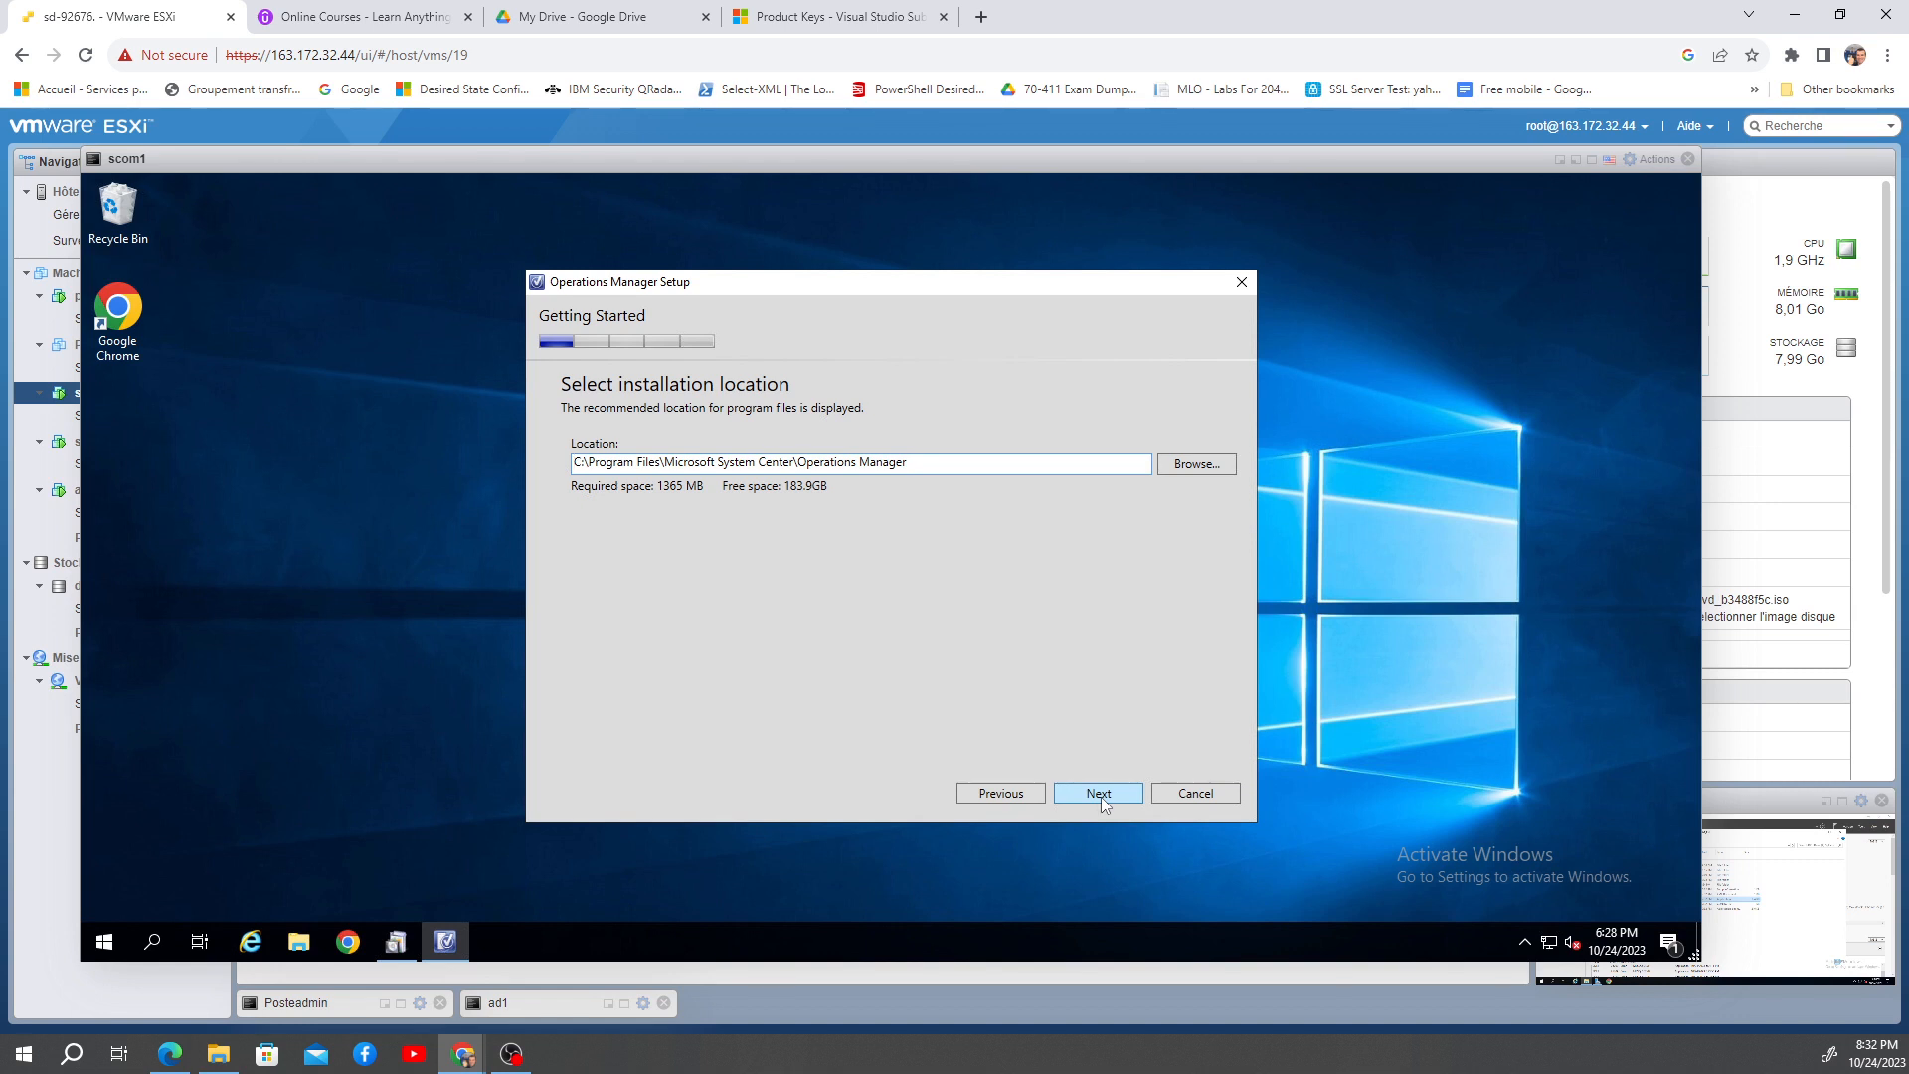
left_click(1099, 793)
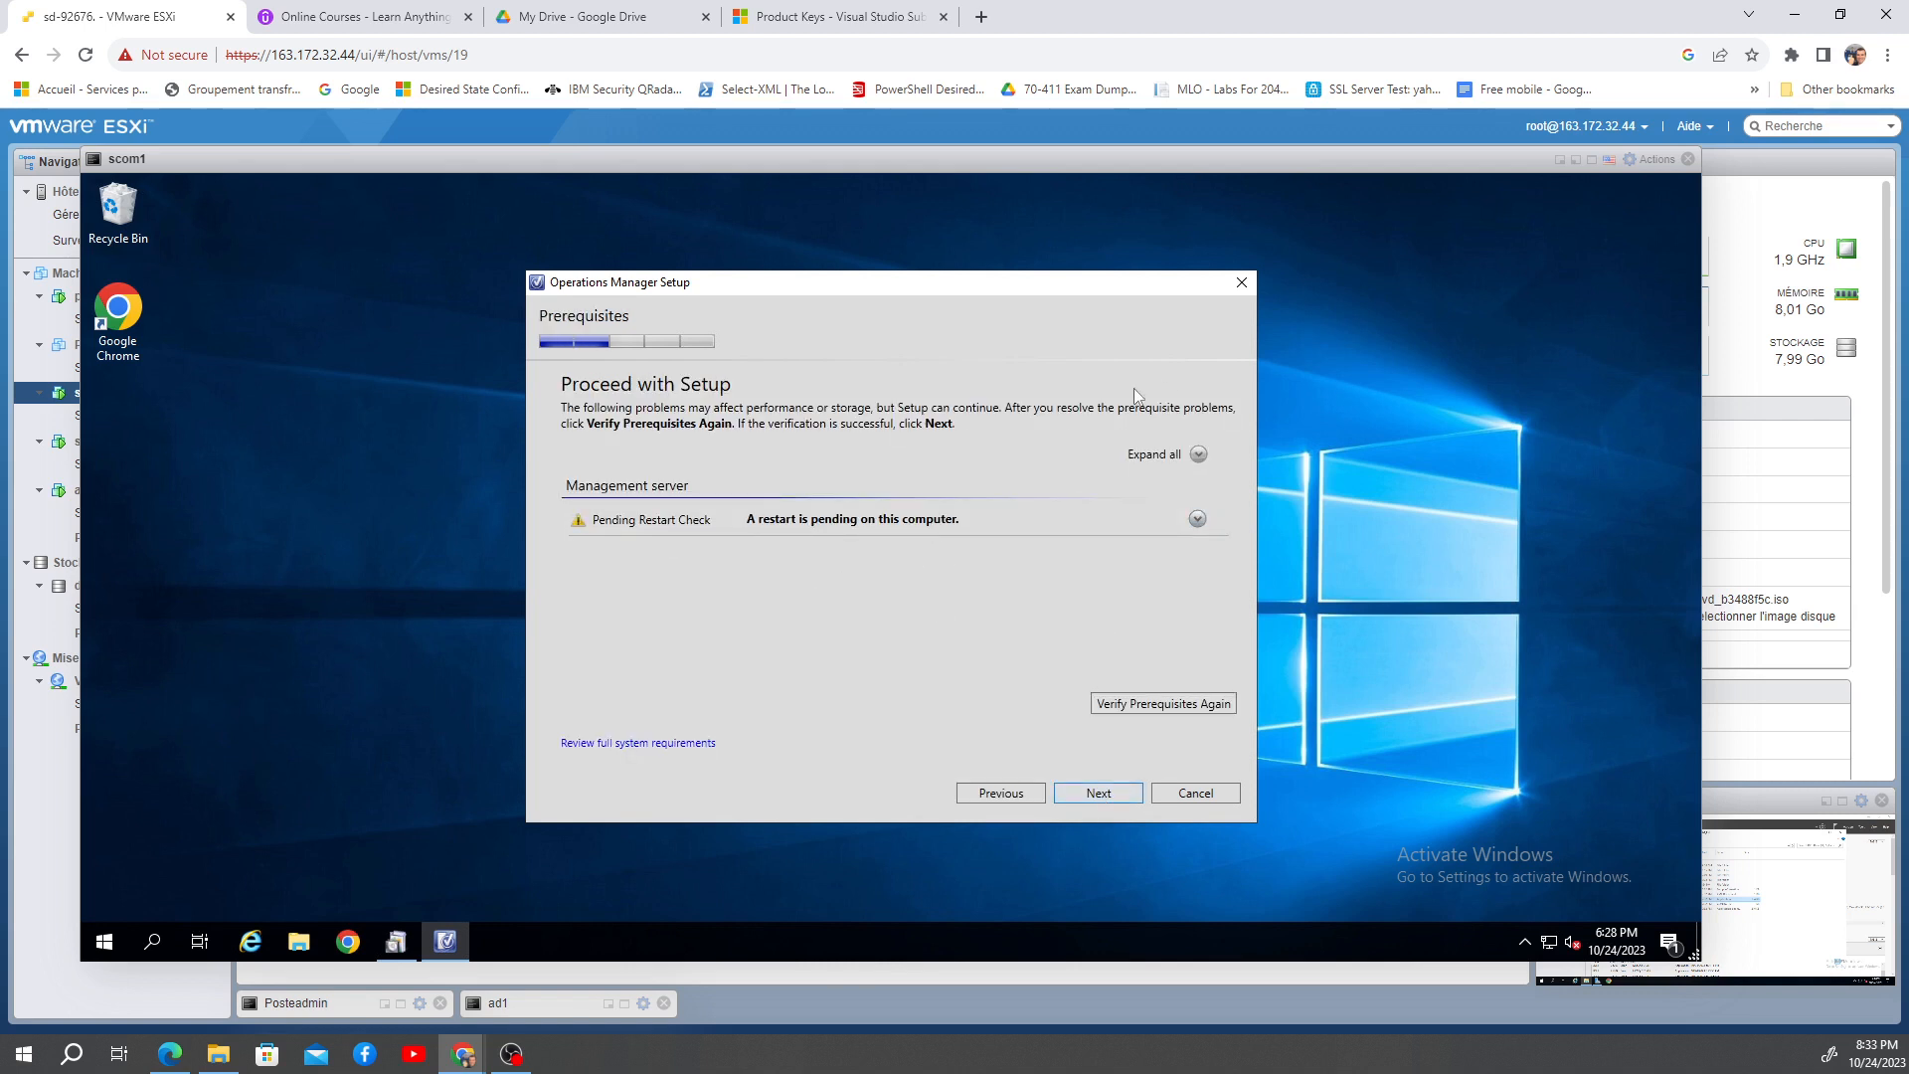
left_click(1241, 282)
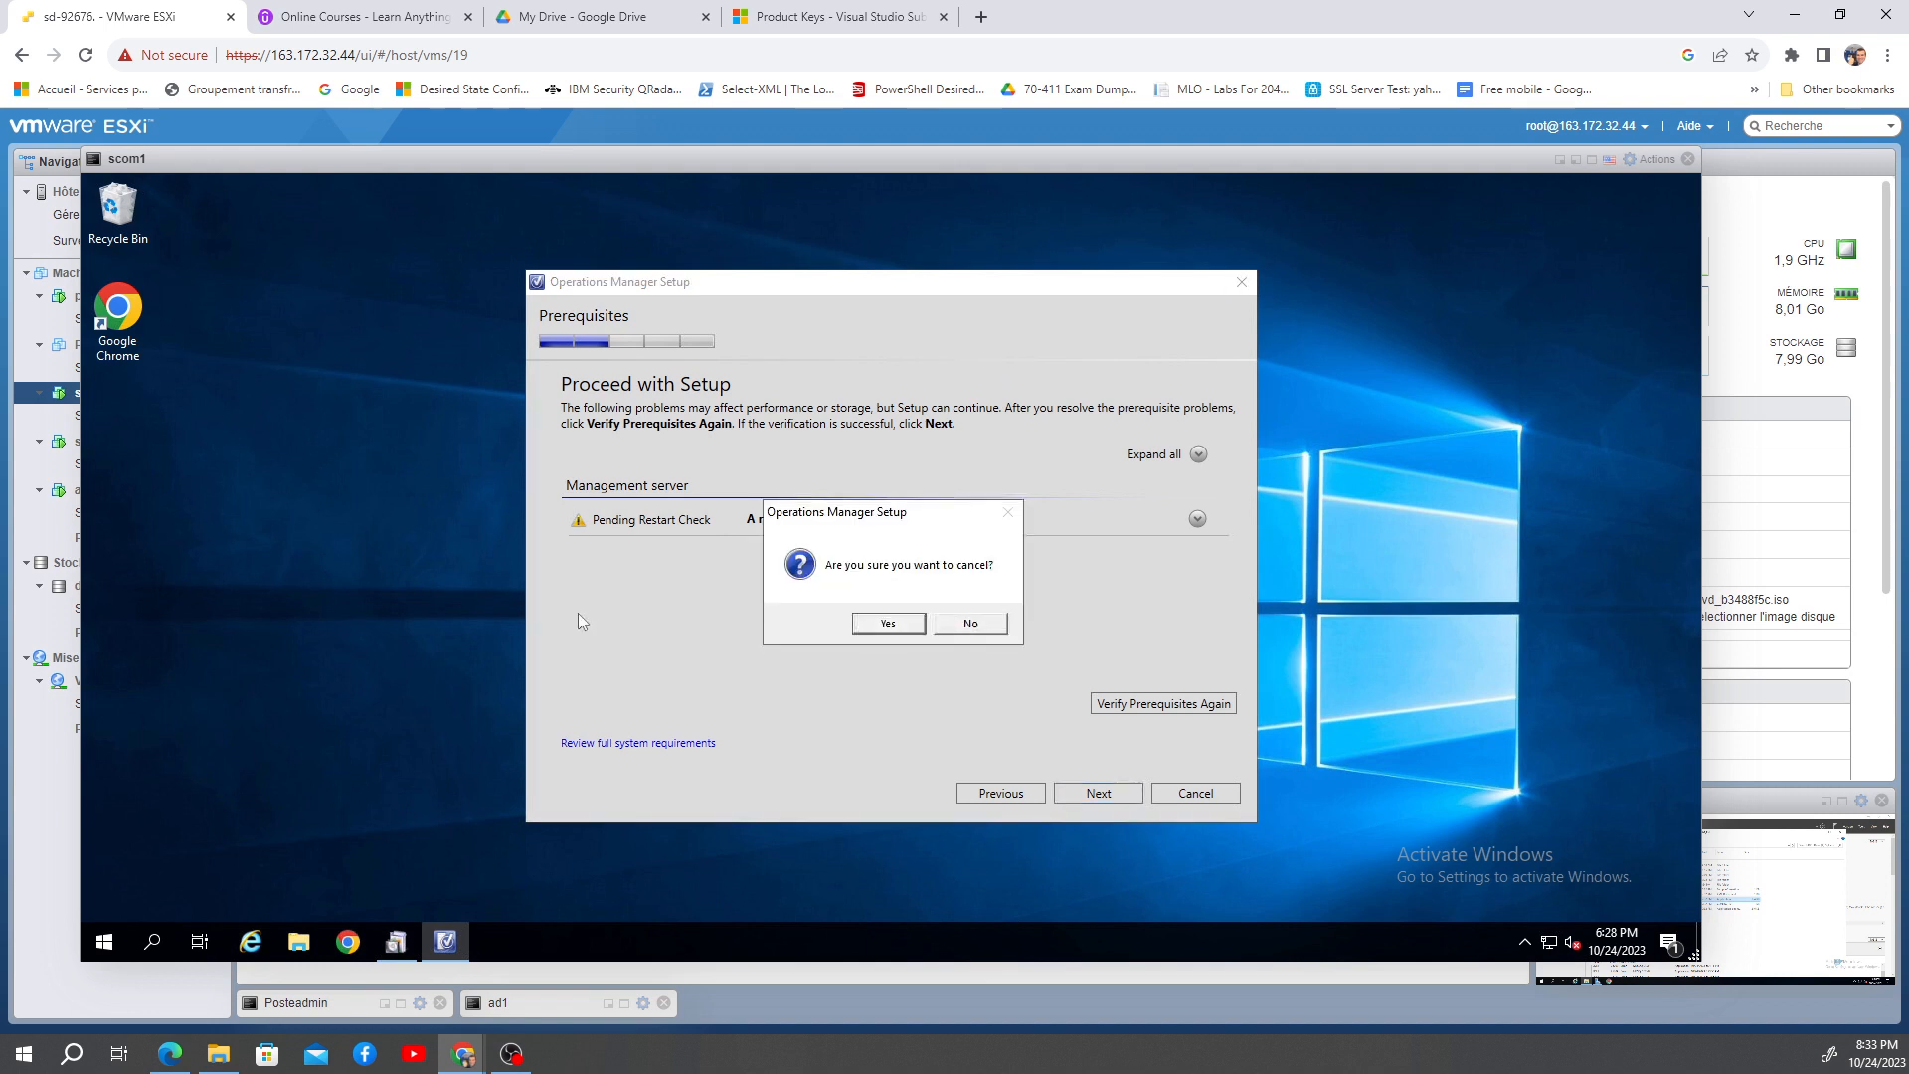
left_click(886, 623)
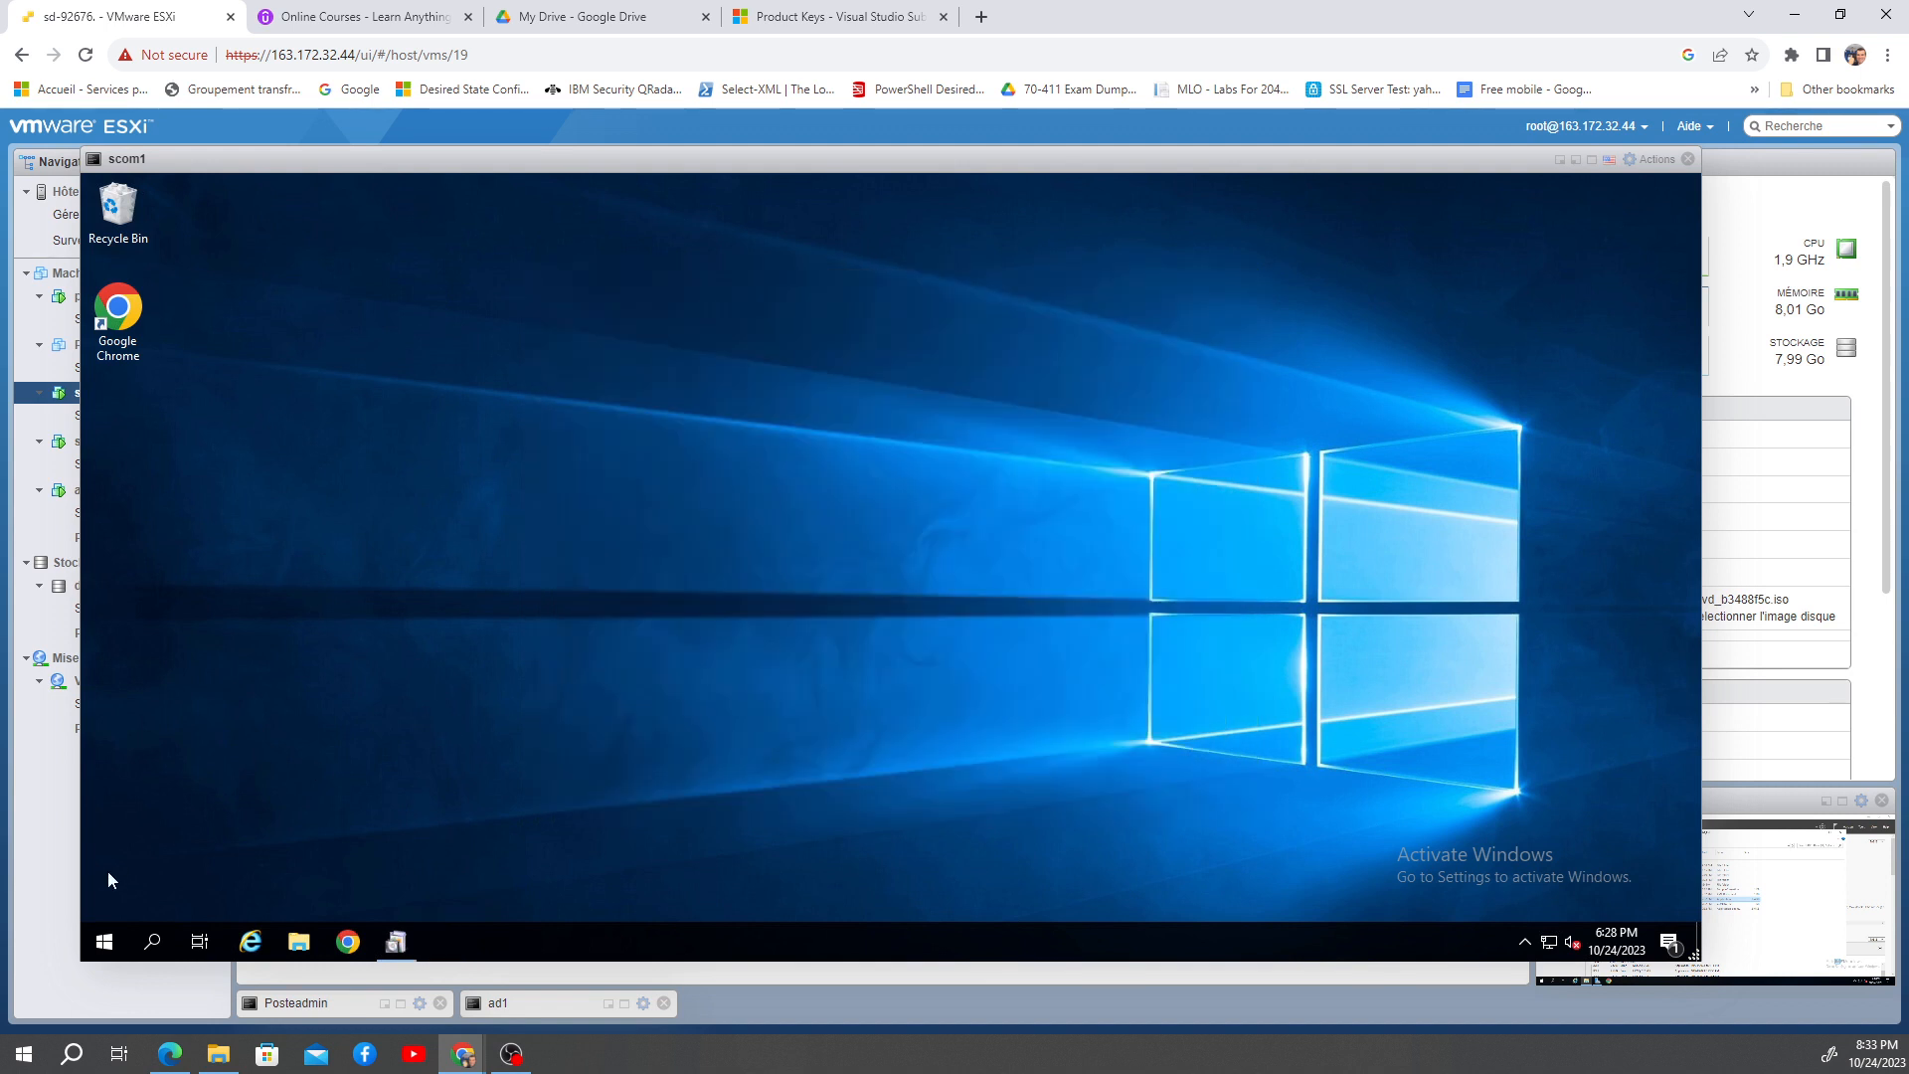
Step: Restart the scom1 virtual machine's Windows with Other (Planned) as the reason
right_click(97, 940)
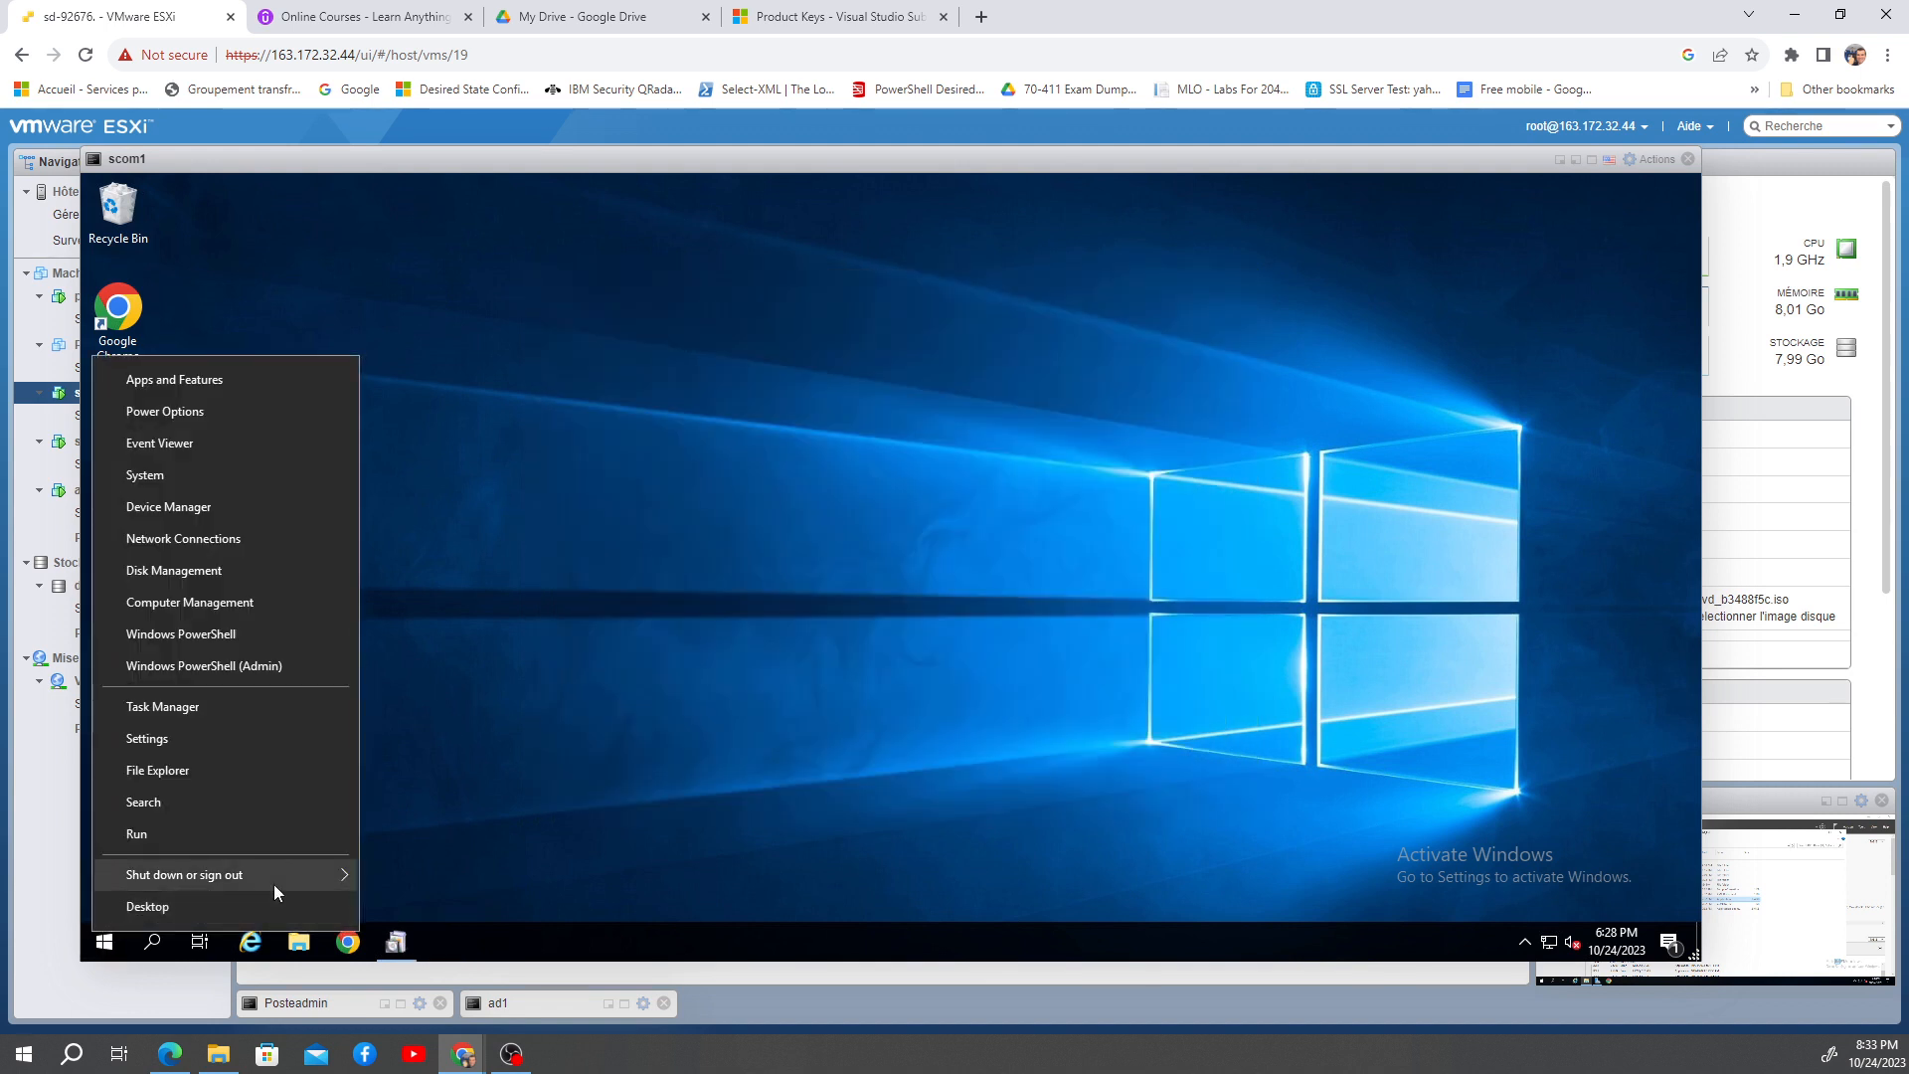
mouse_move(320, 875)
left_click(402, 868)
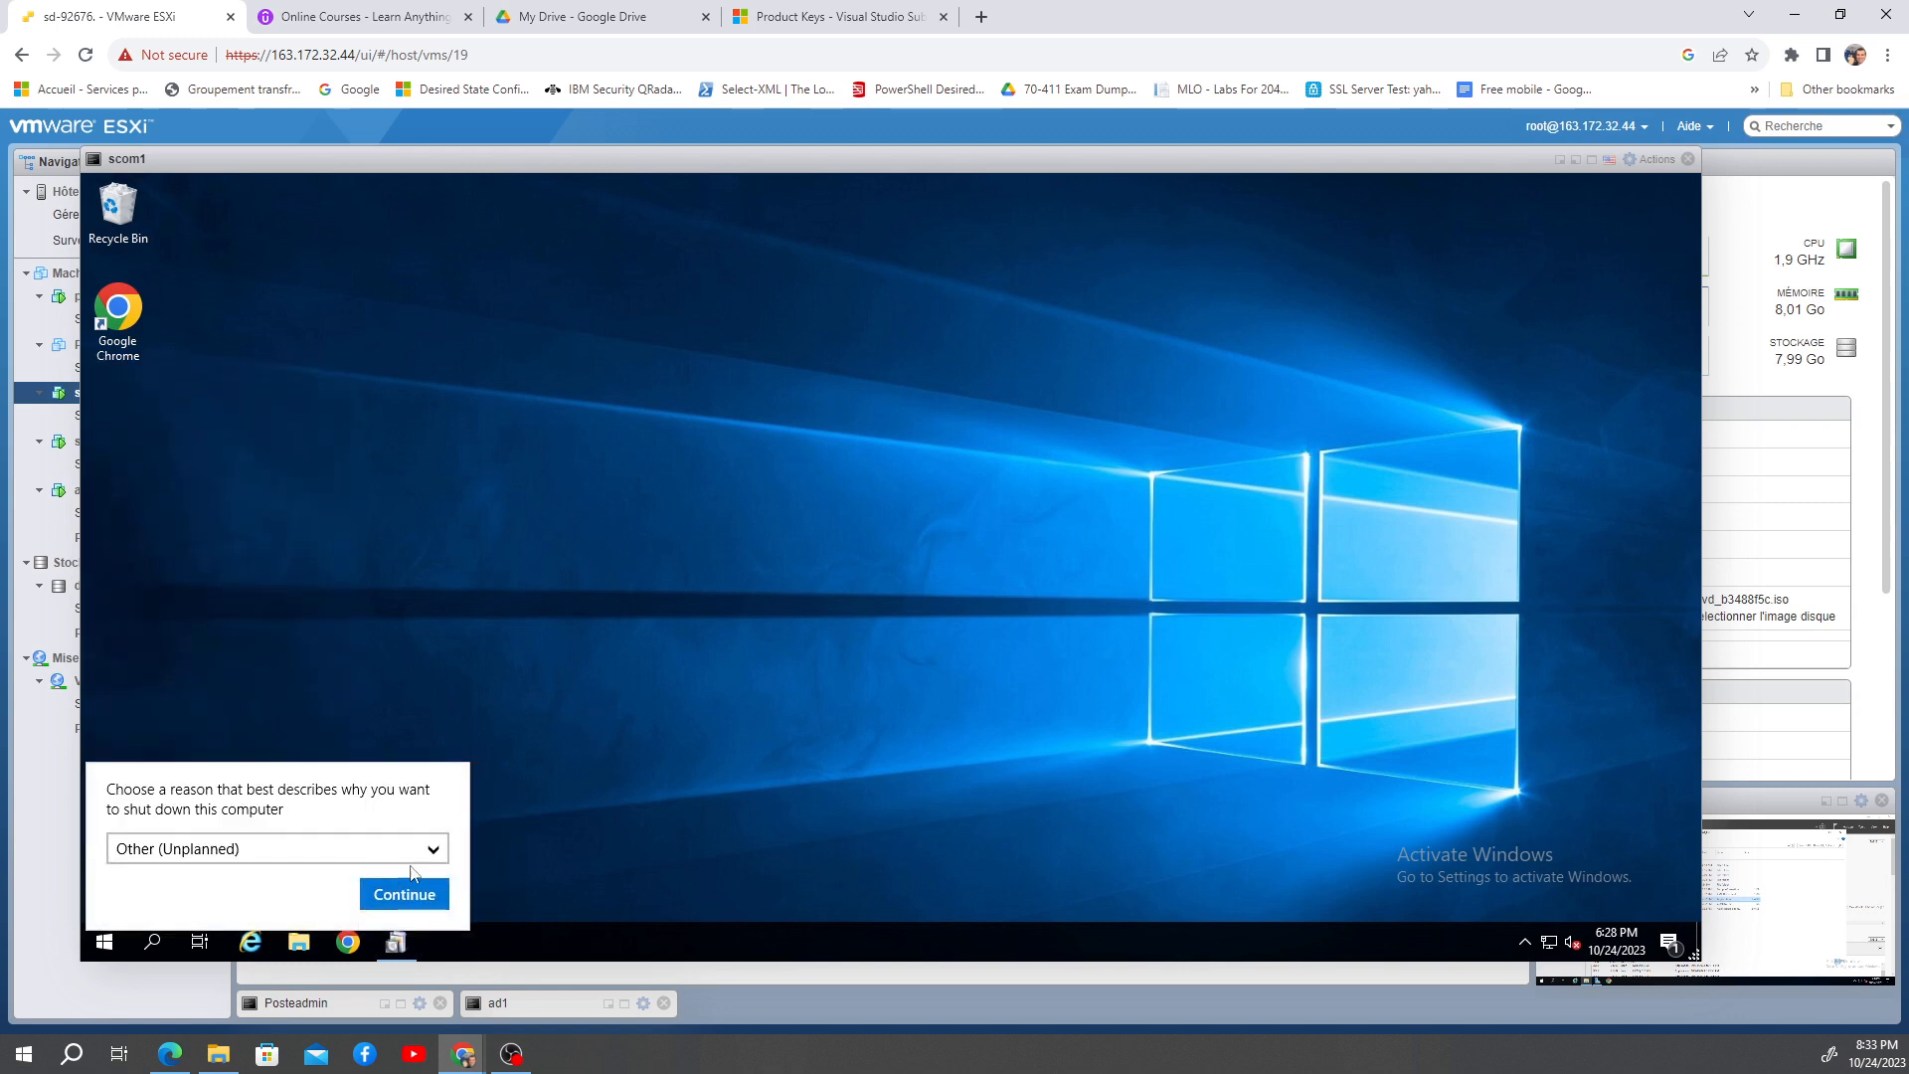
left_click(328, 850)
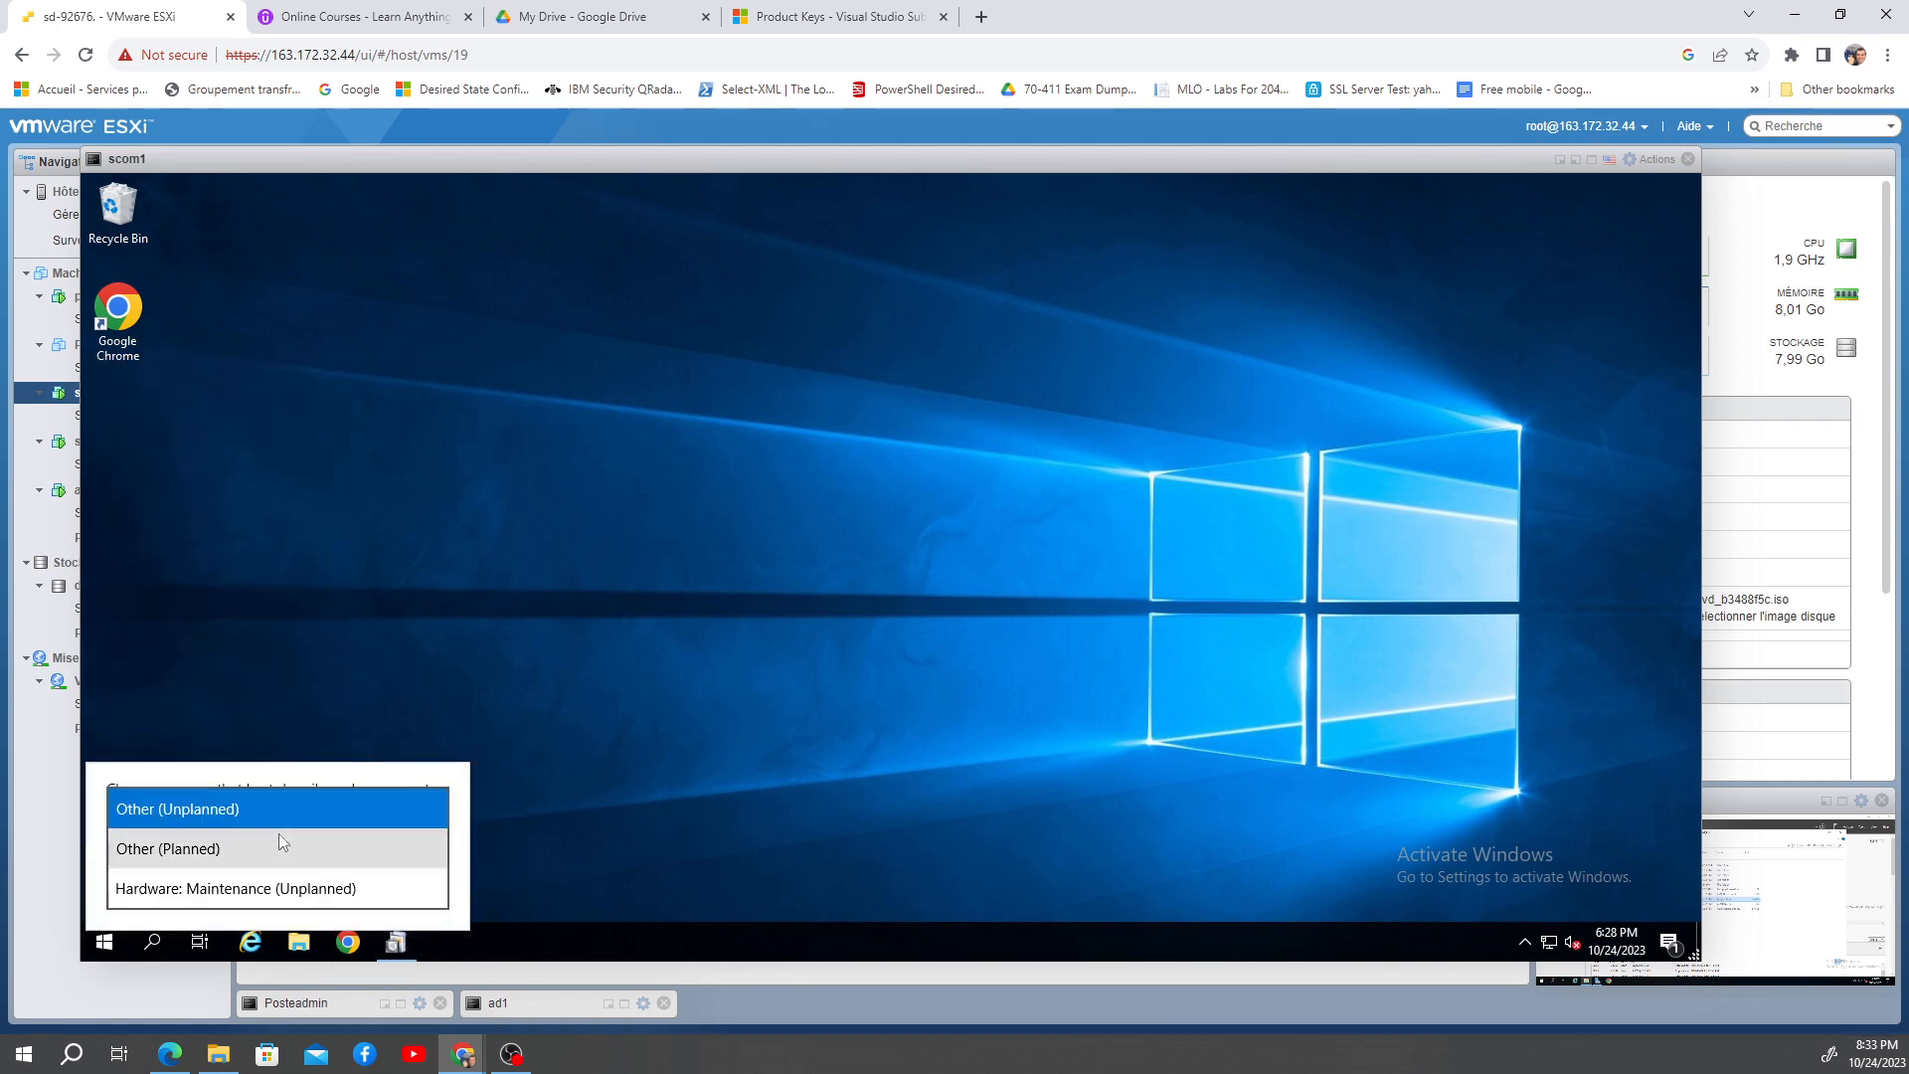
left_click(221, 848)
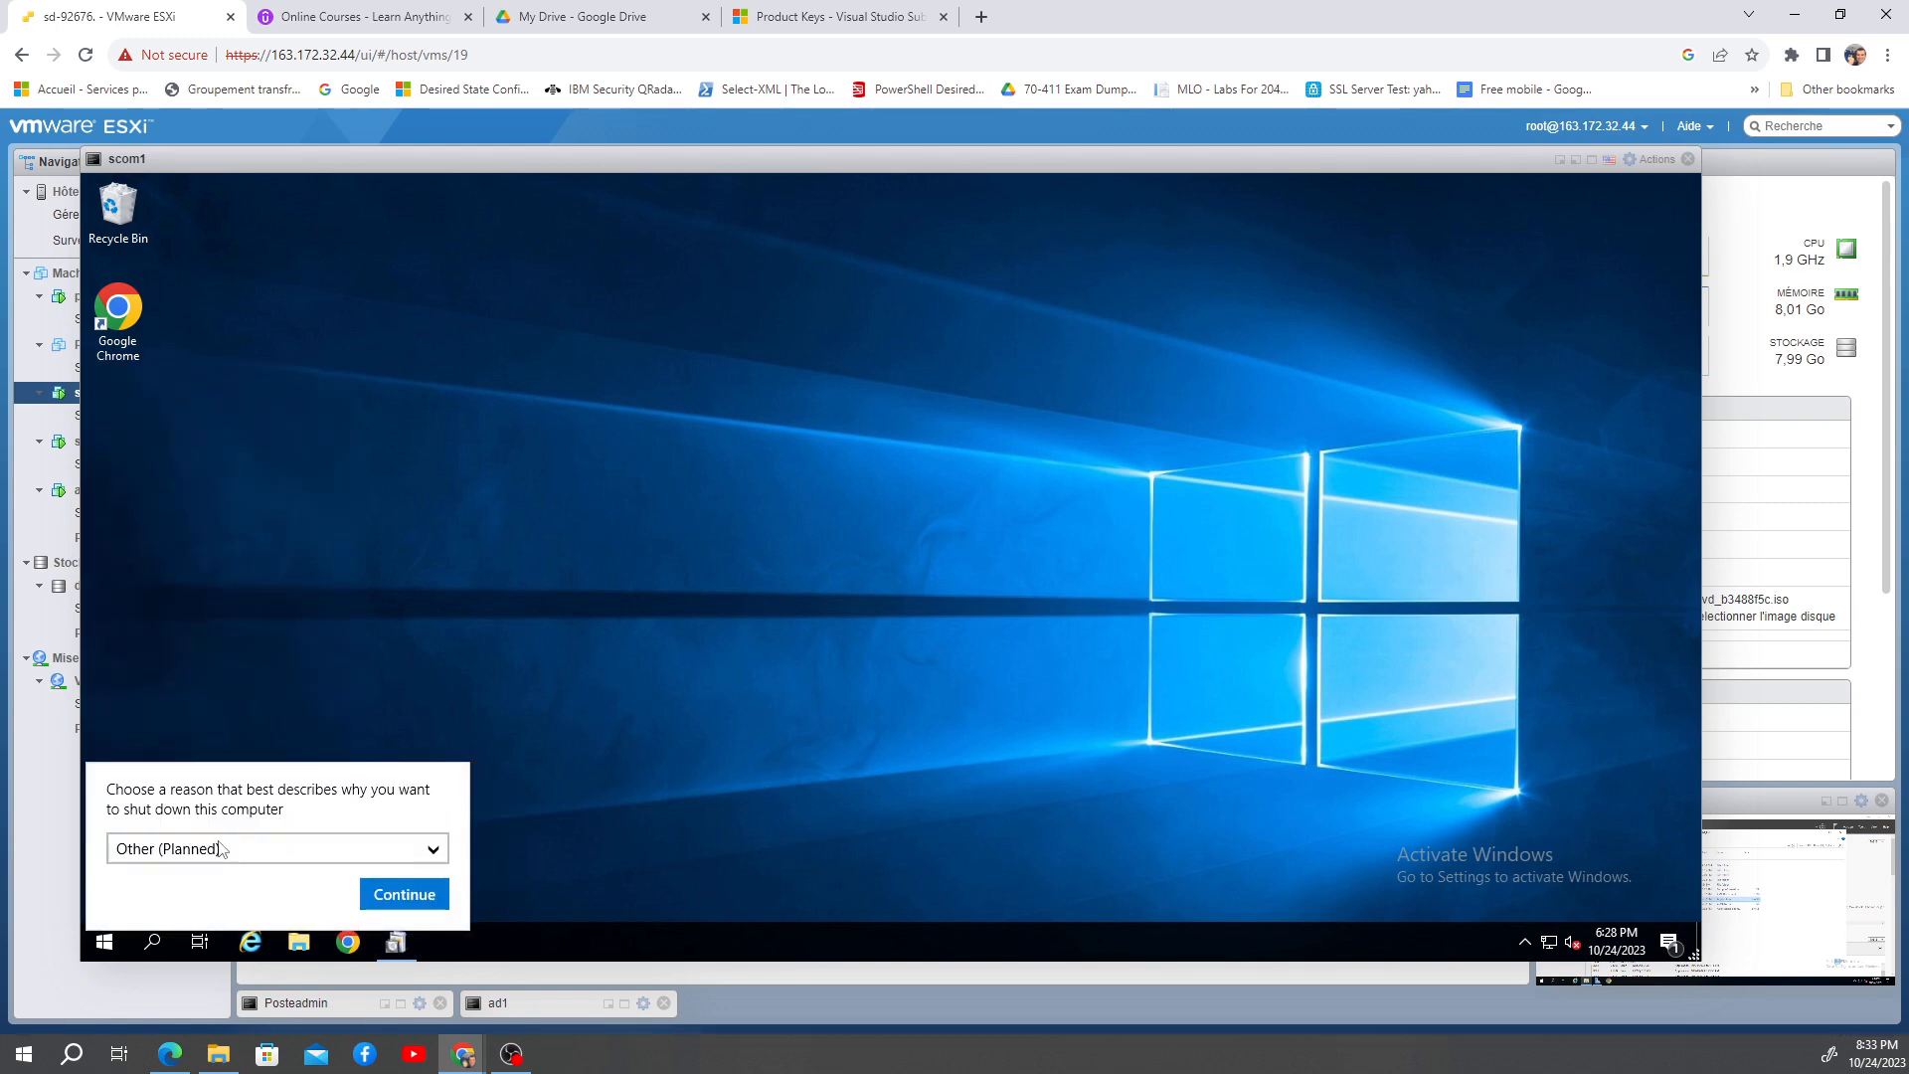
left_click(368, 894)
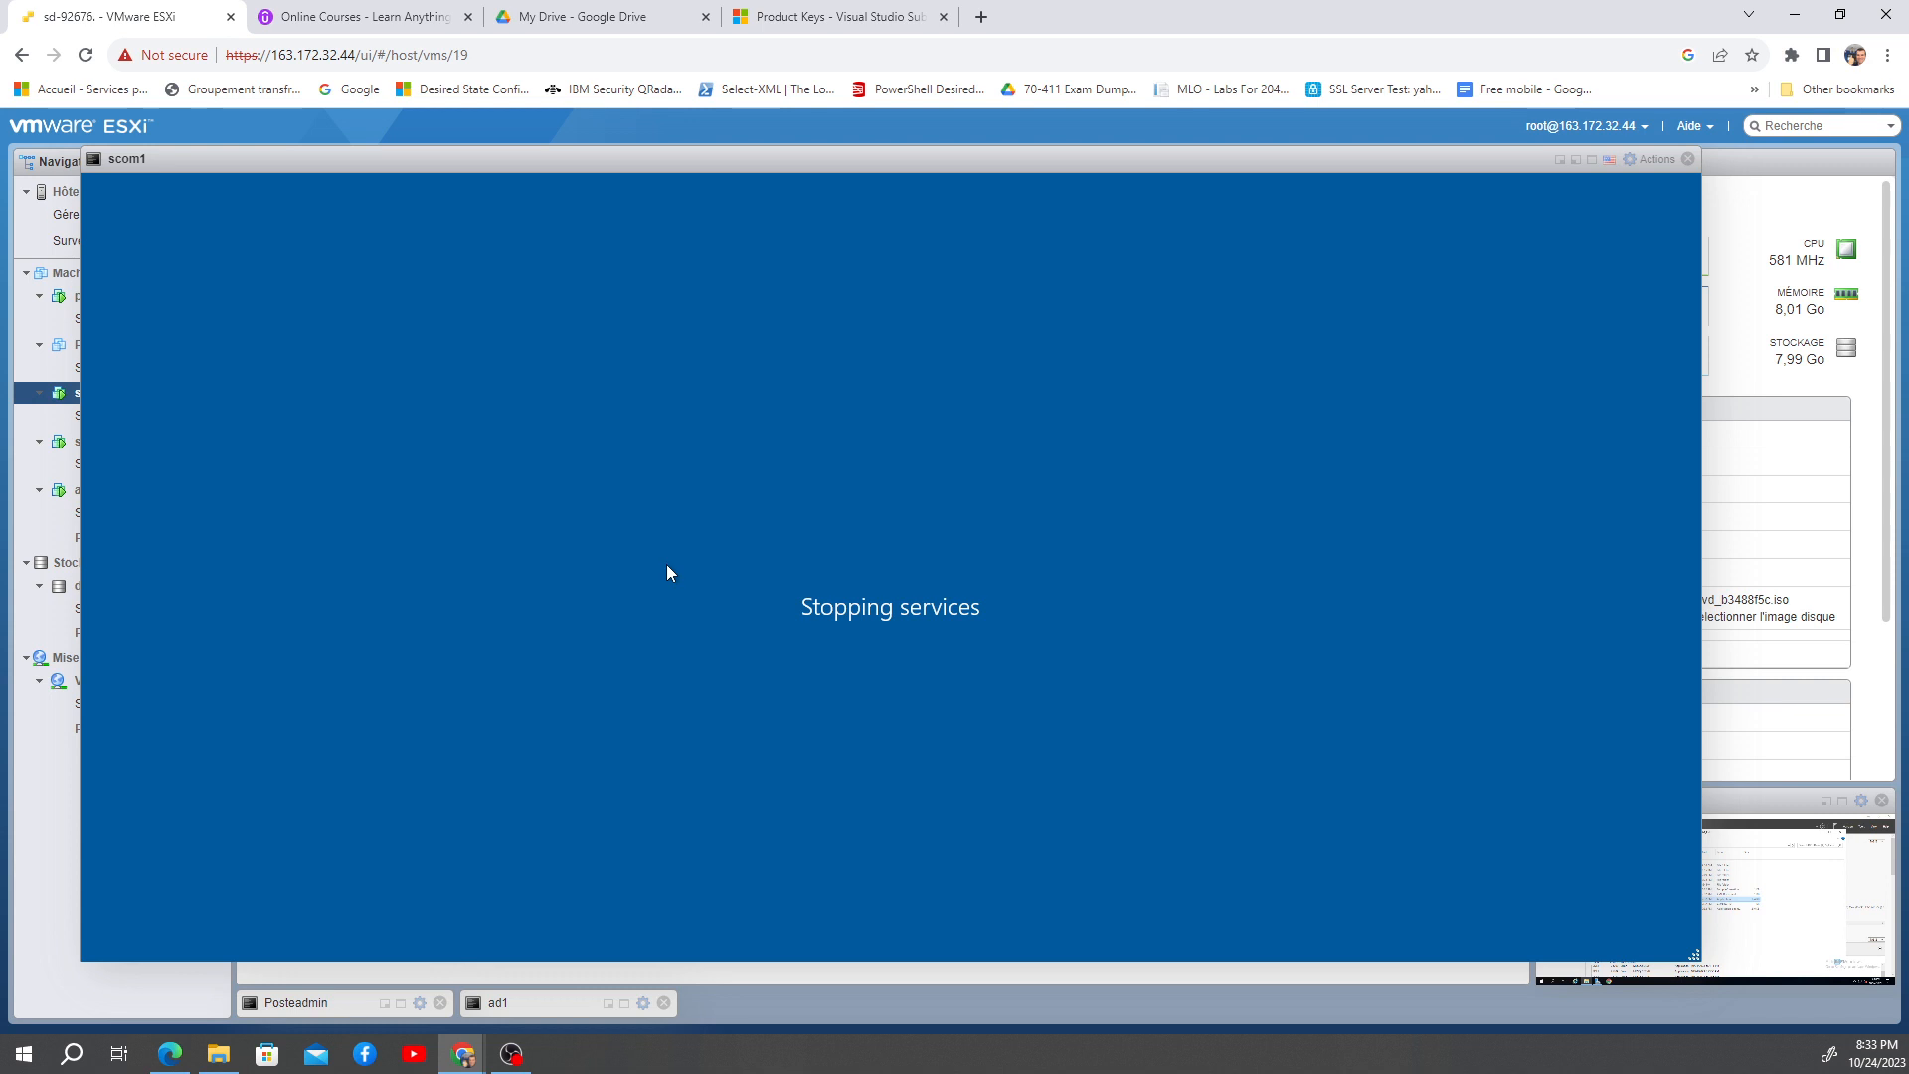
key("alt+Tab")
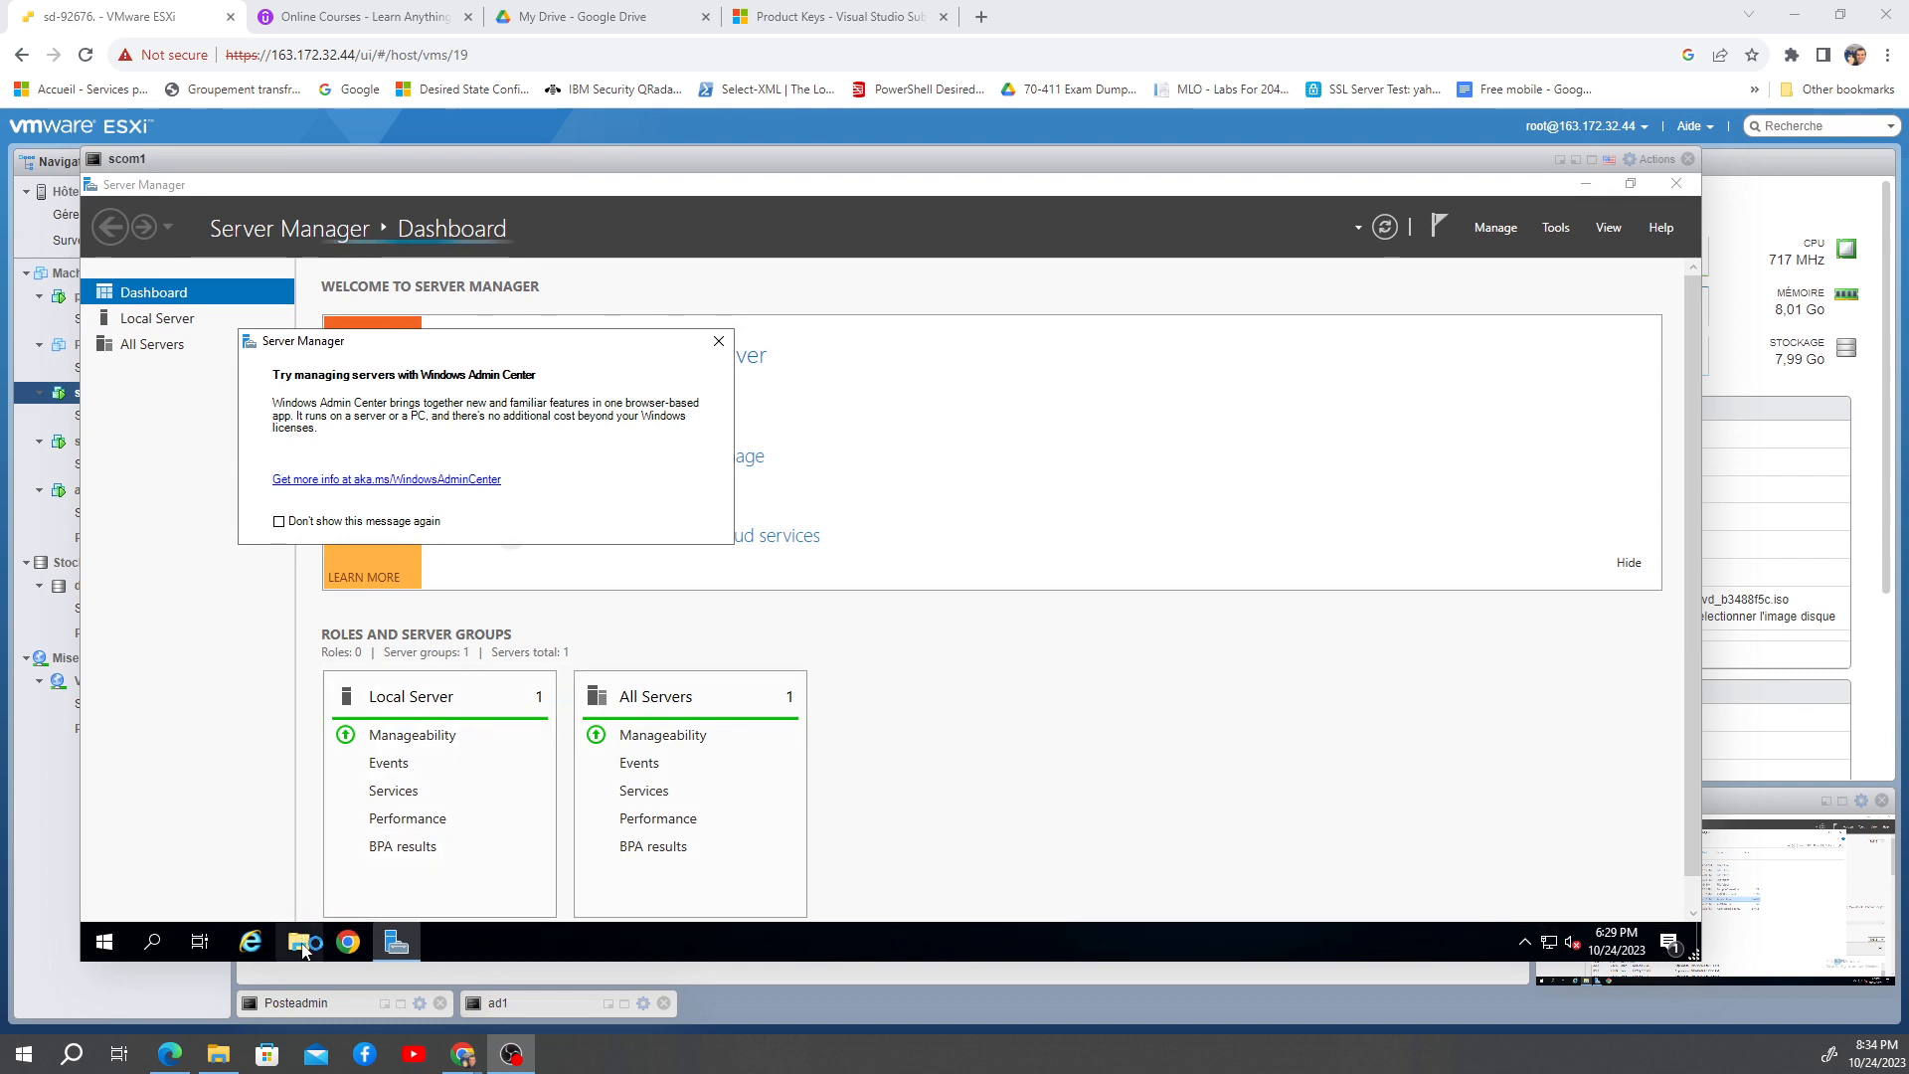
Step: Browse to the extracted System Center Operations Manager 2019 folder on Local Disk (C:) and start the installation from its Setup application
left_click(300, 942)
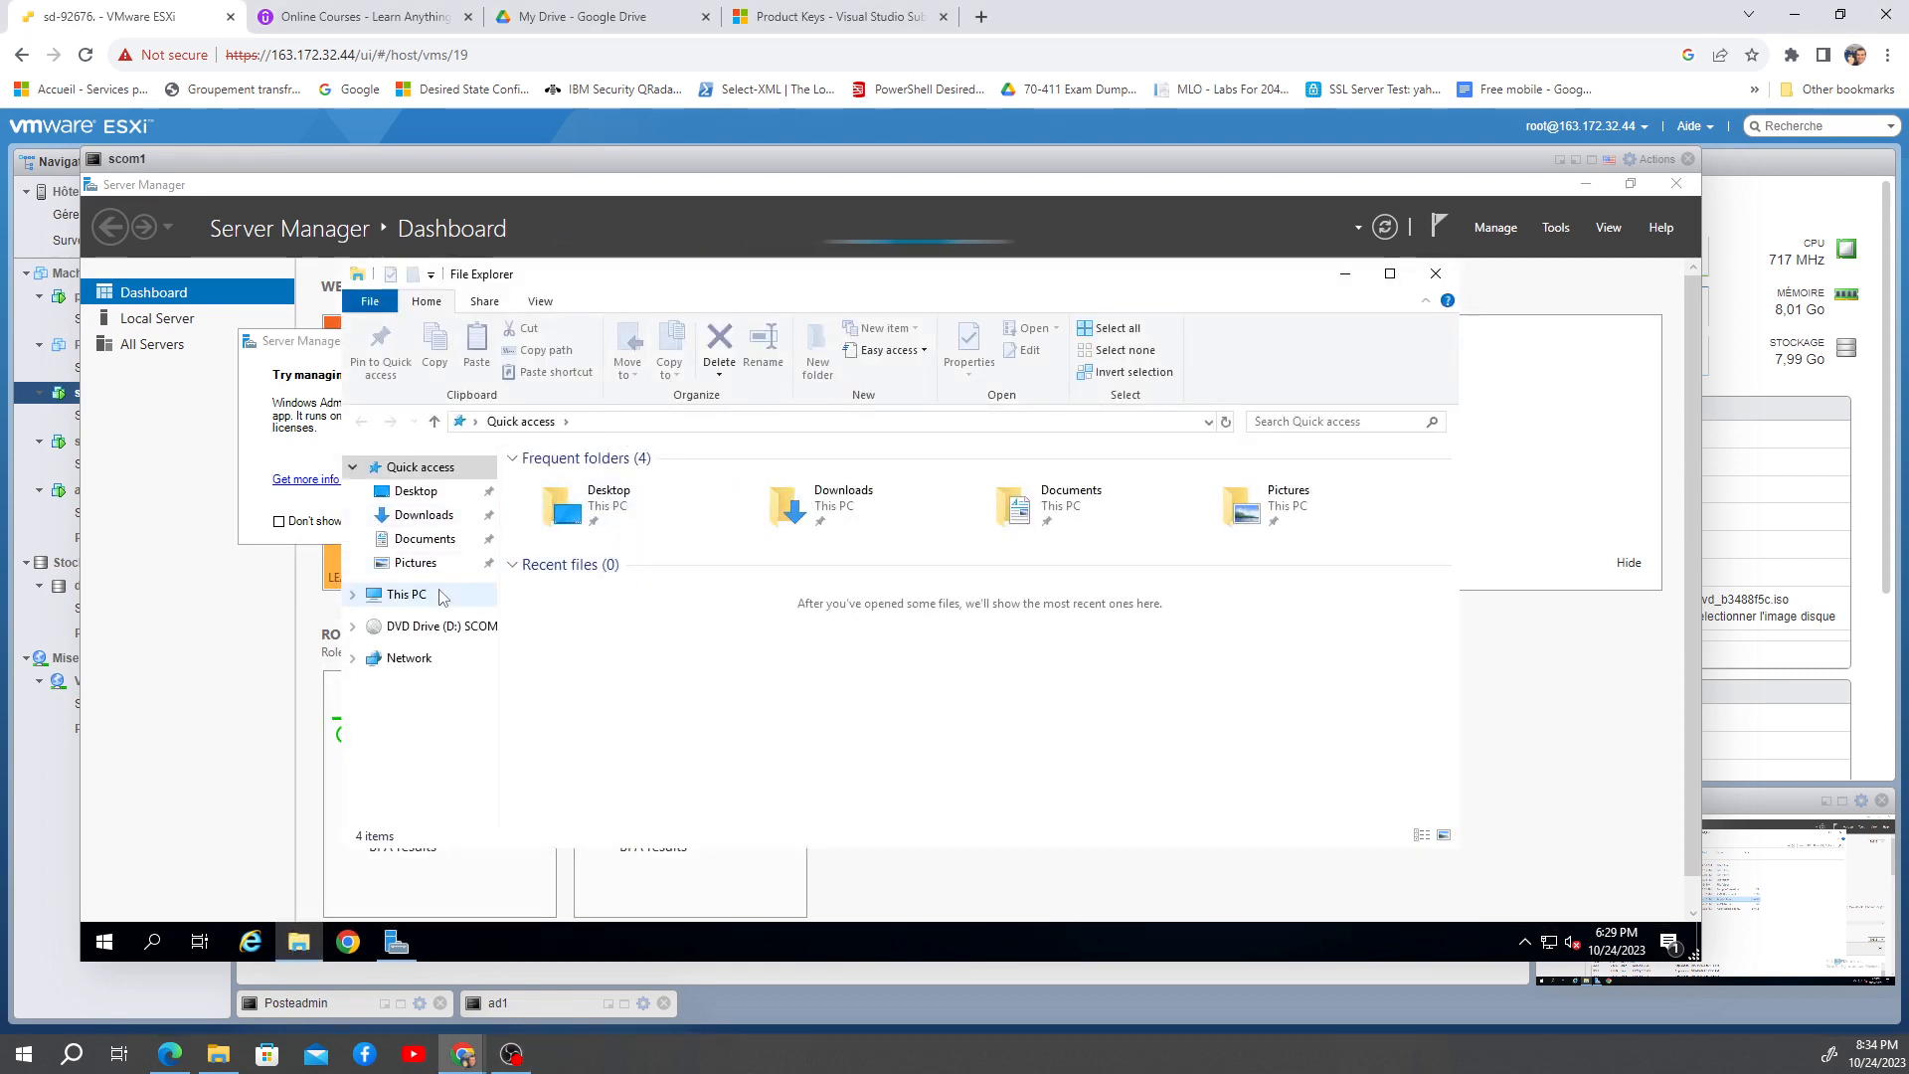
left_click(443, 594)
double_click(617, 692)
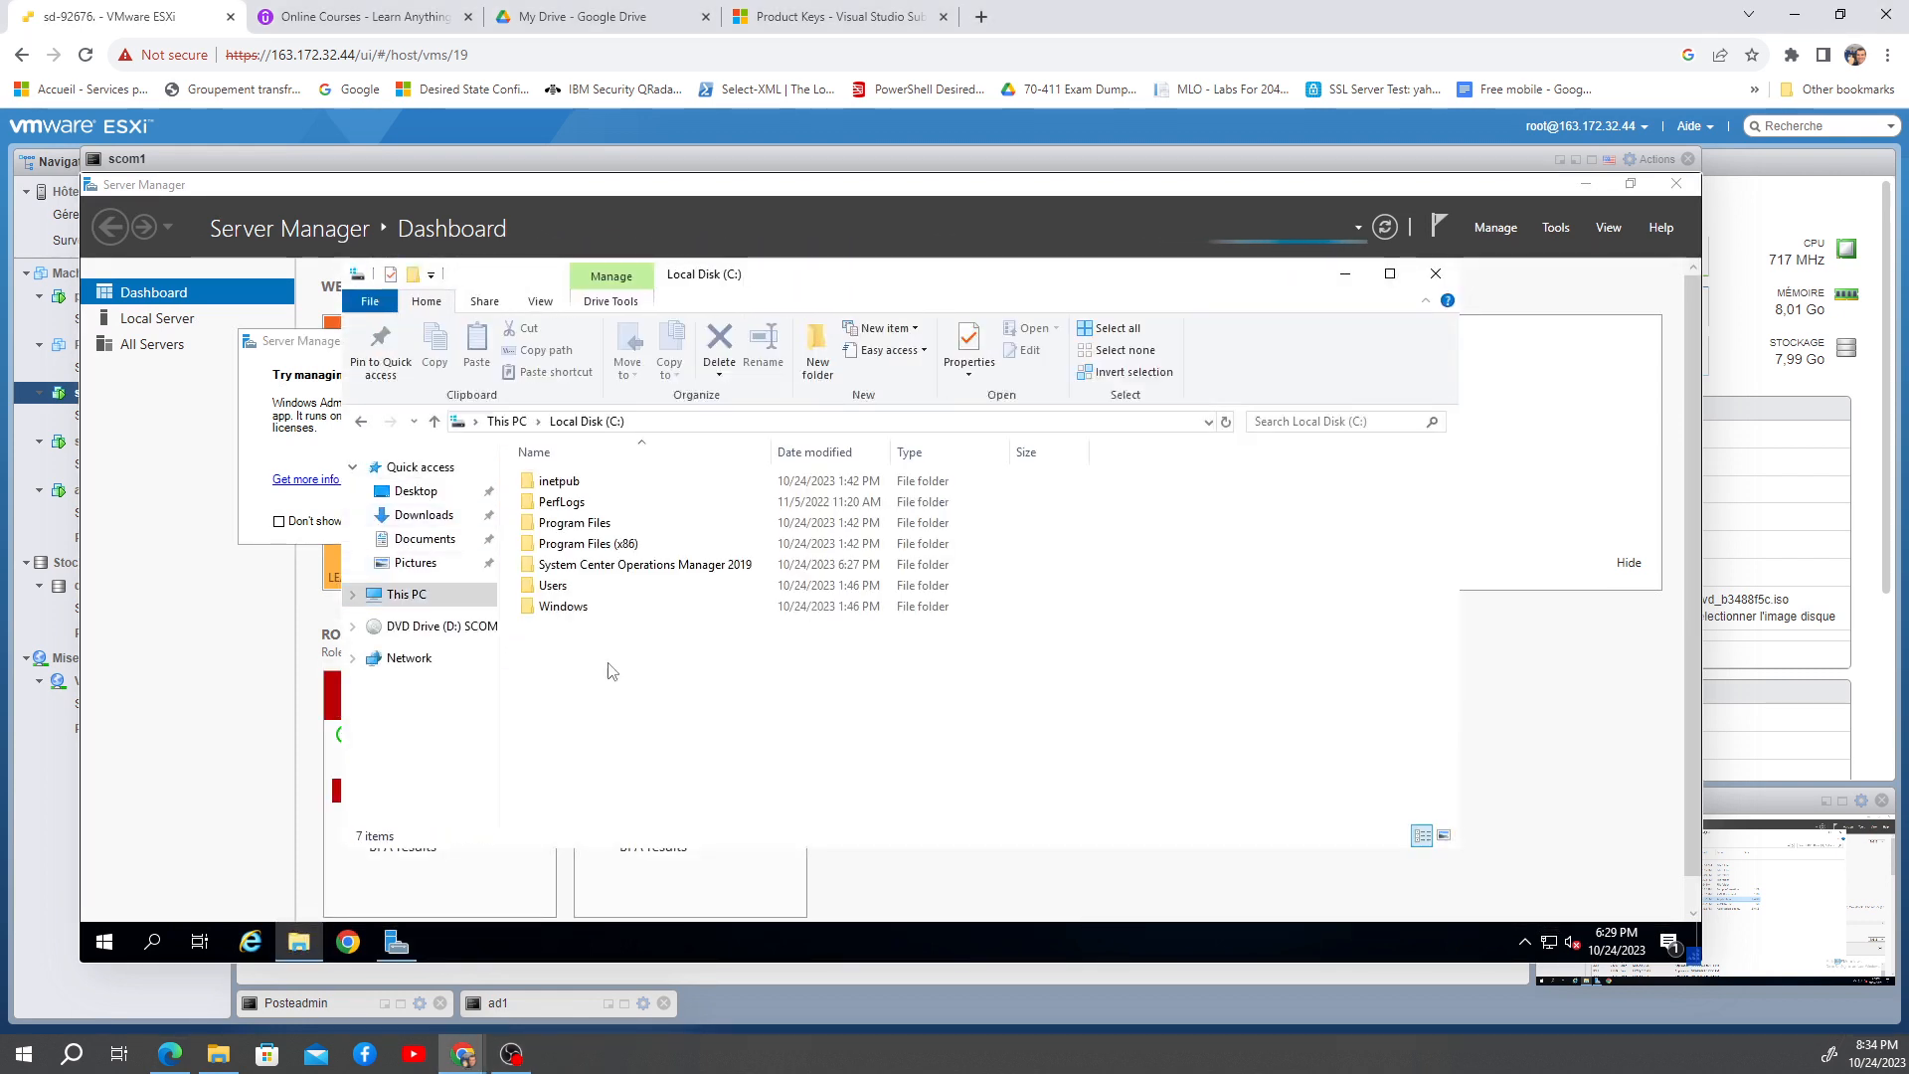
double_click(642, 559)
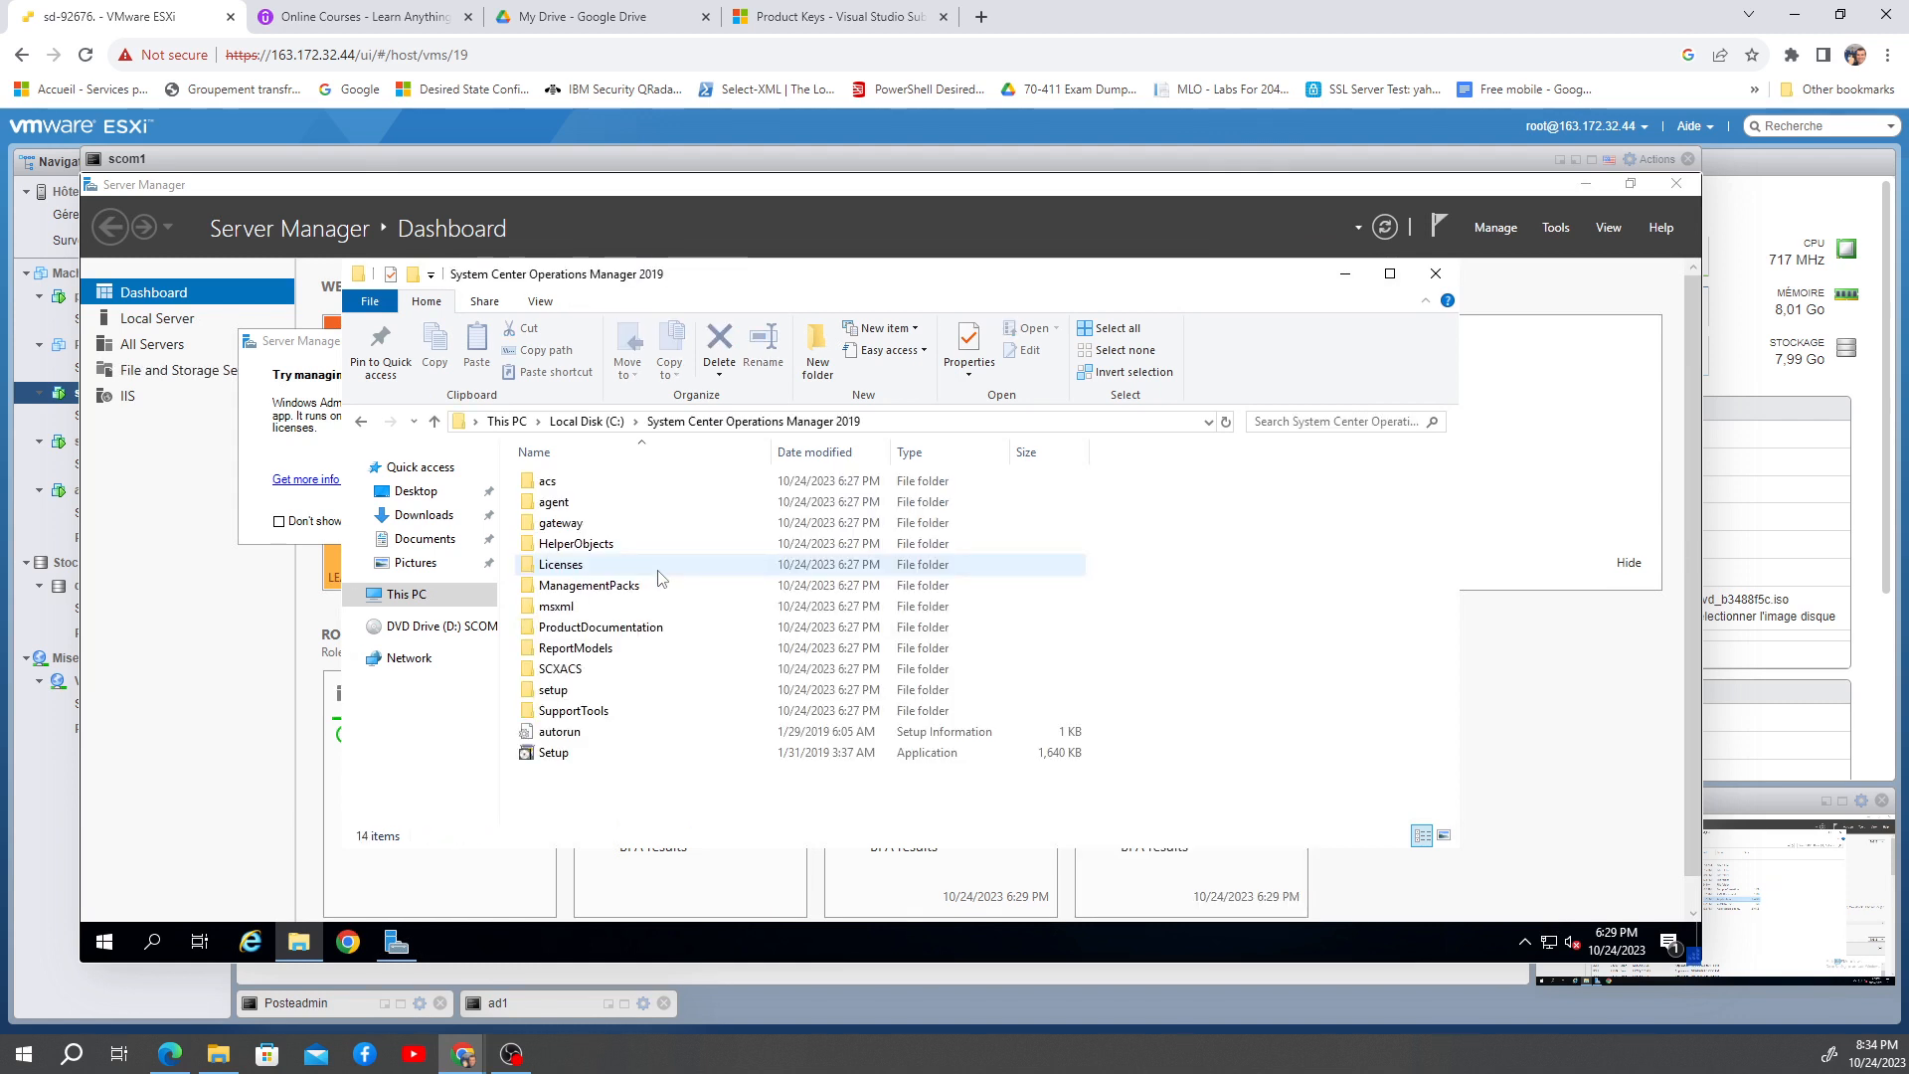
double_click(554, 754)
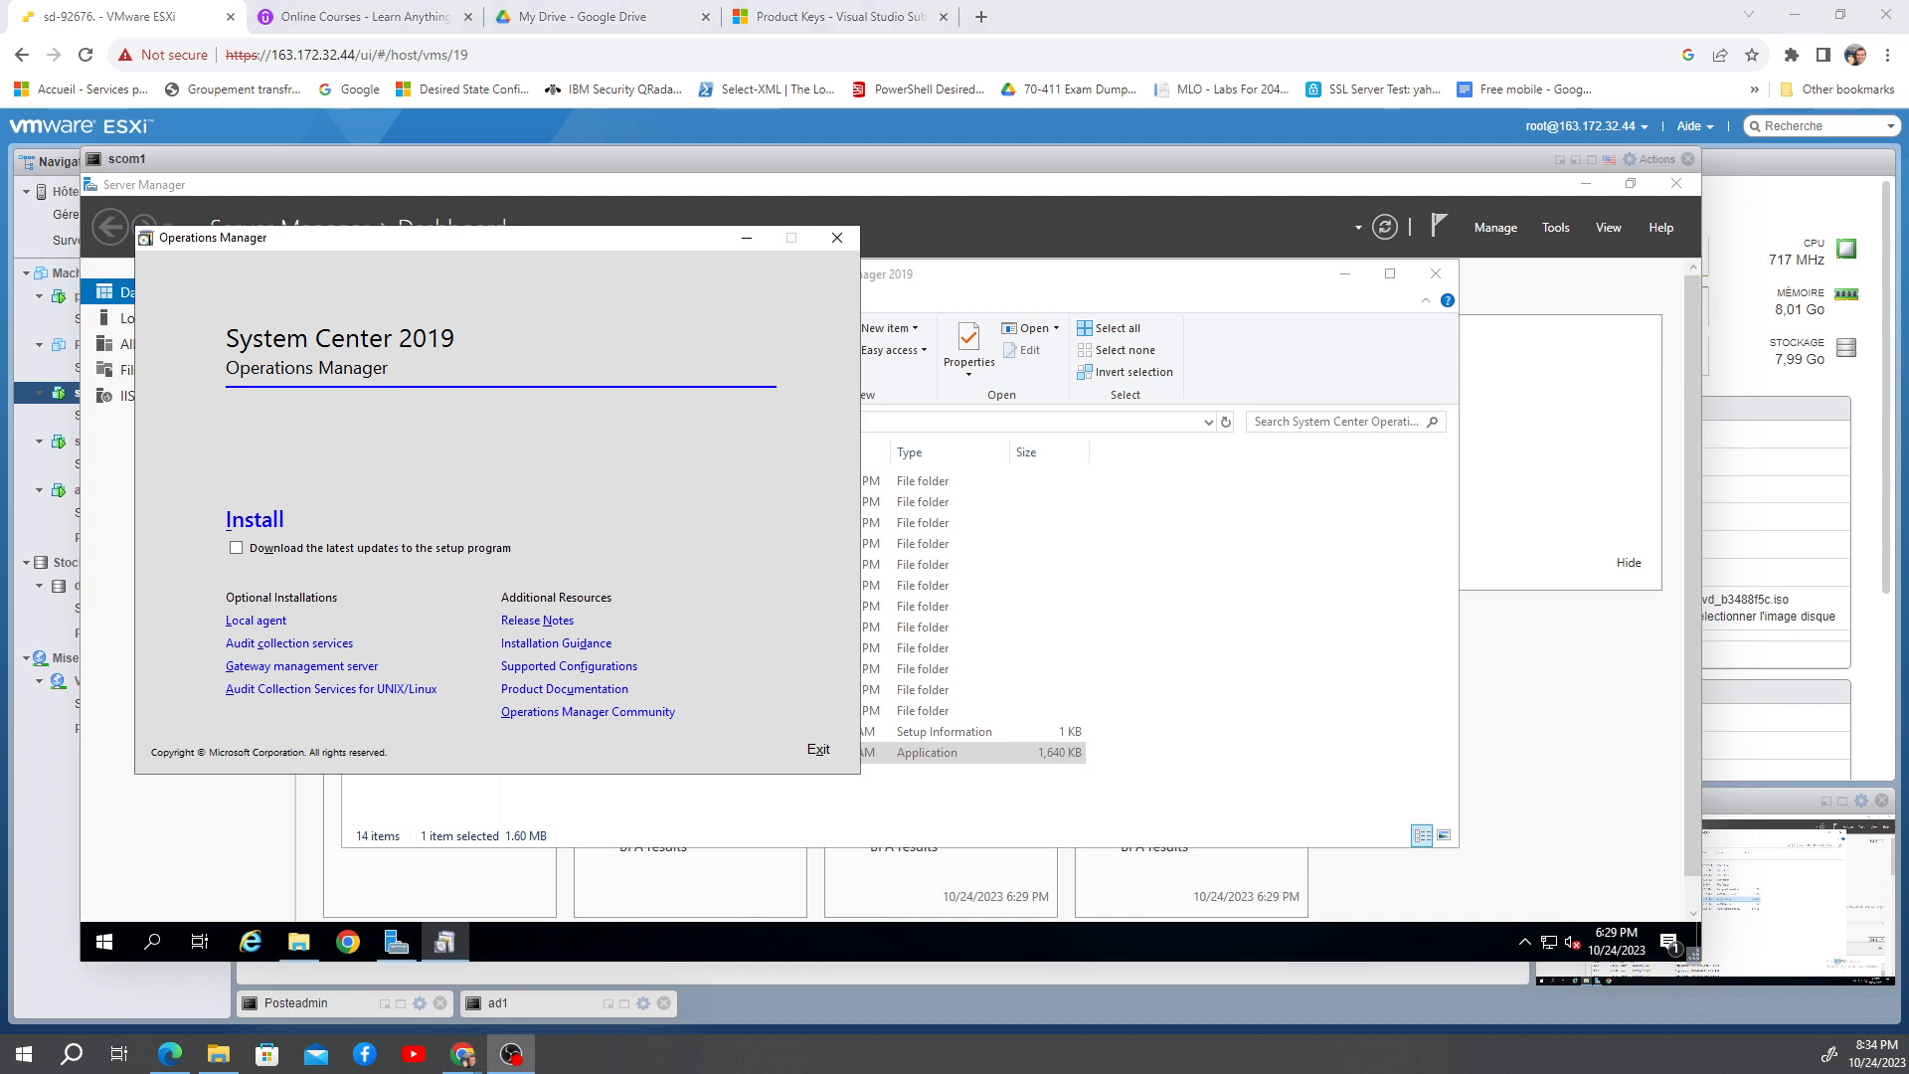
left_click(254, 519)
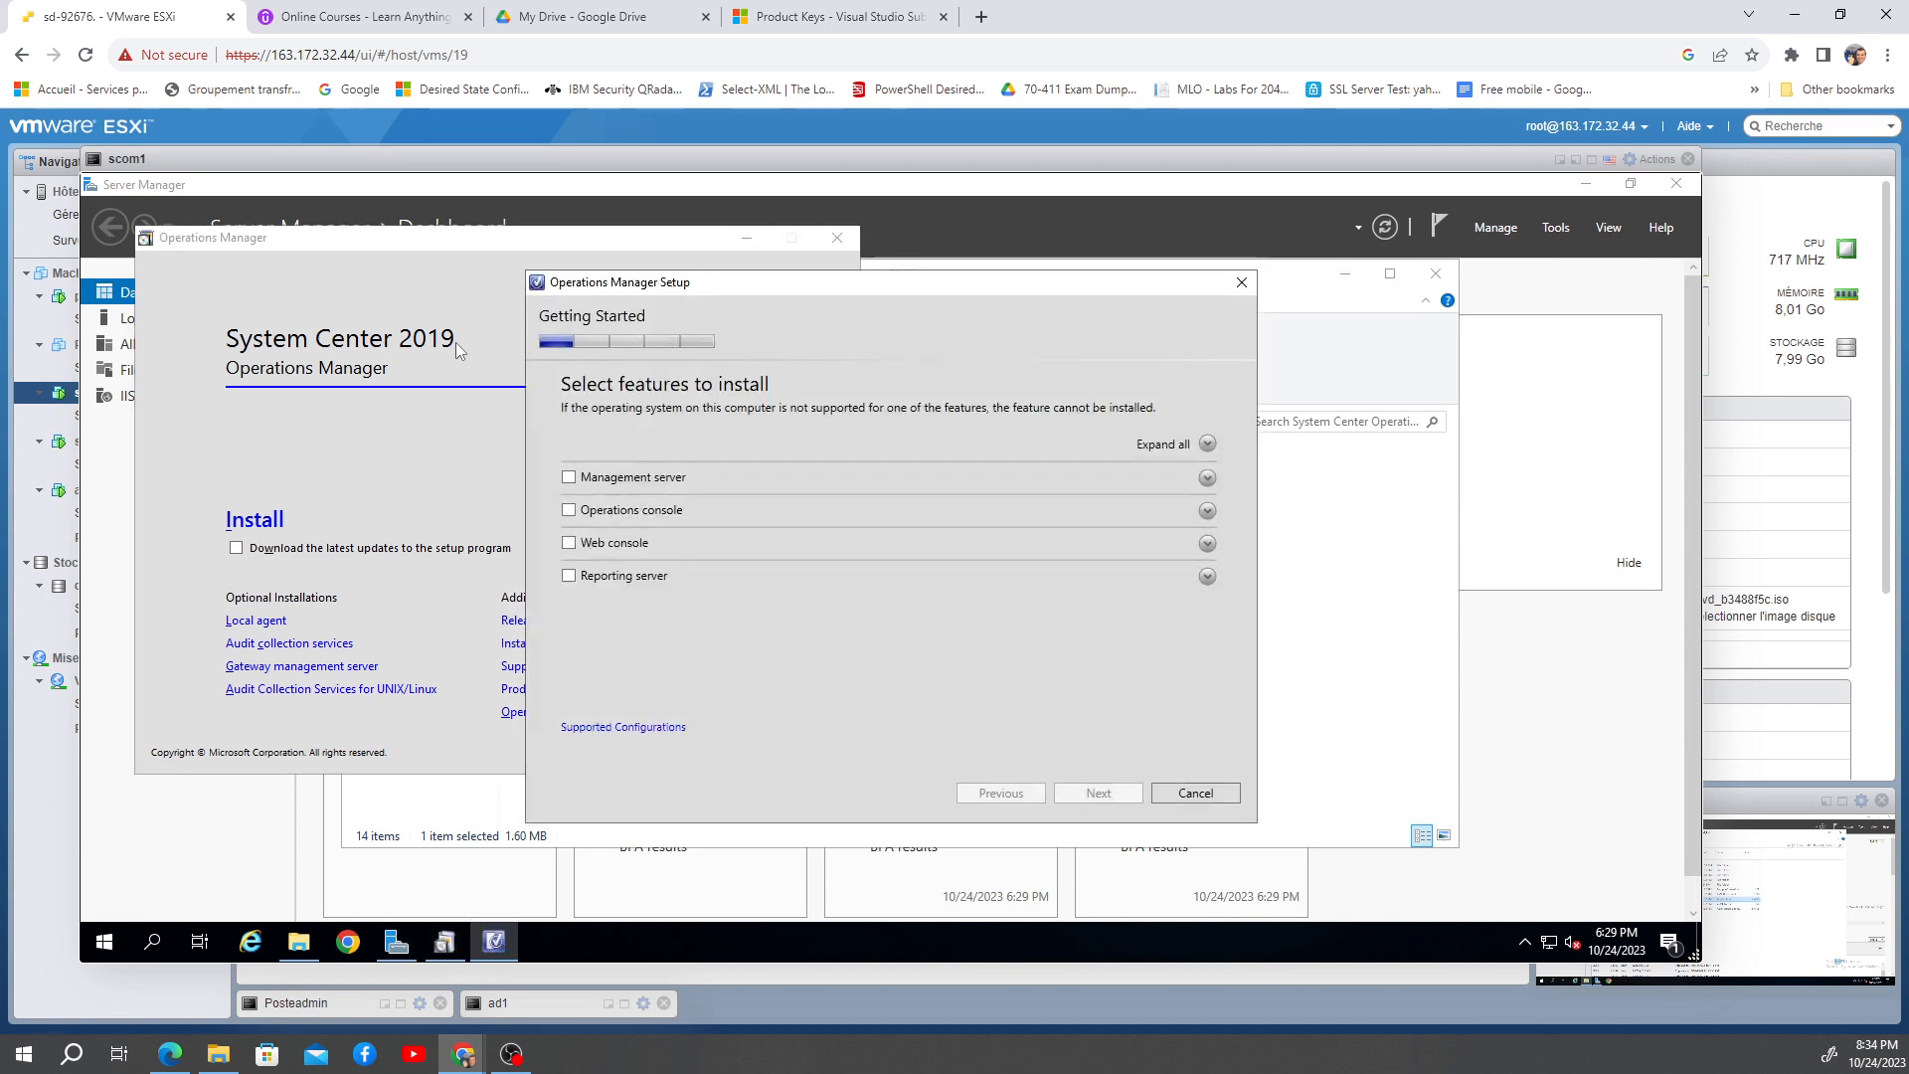
Step: Select Management server, Operations console and Web console as the features to install, and proceed to the installation location page
left_click(568, 478)
left_click(570, 513)
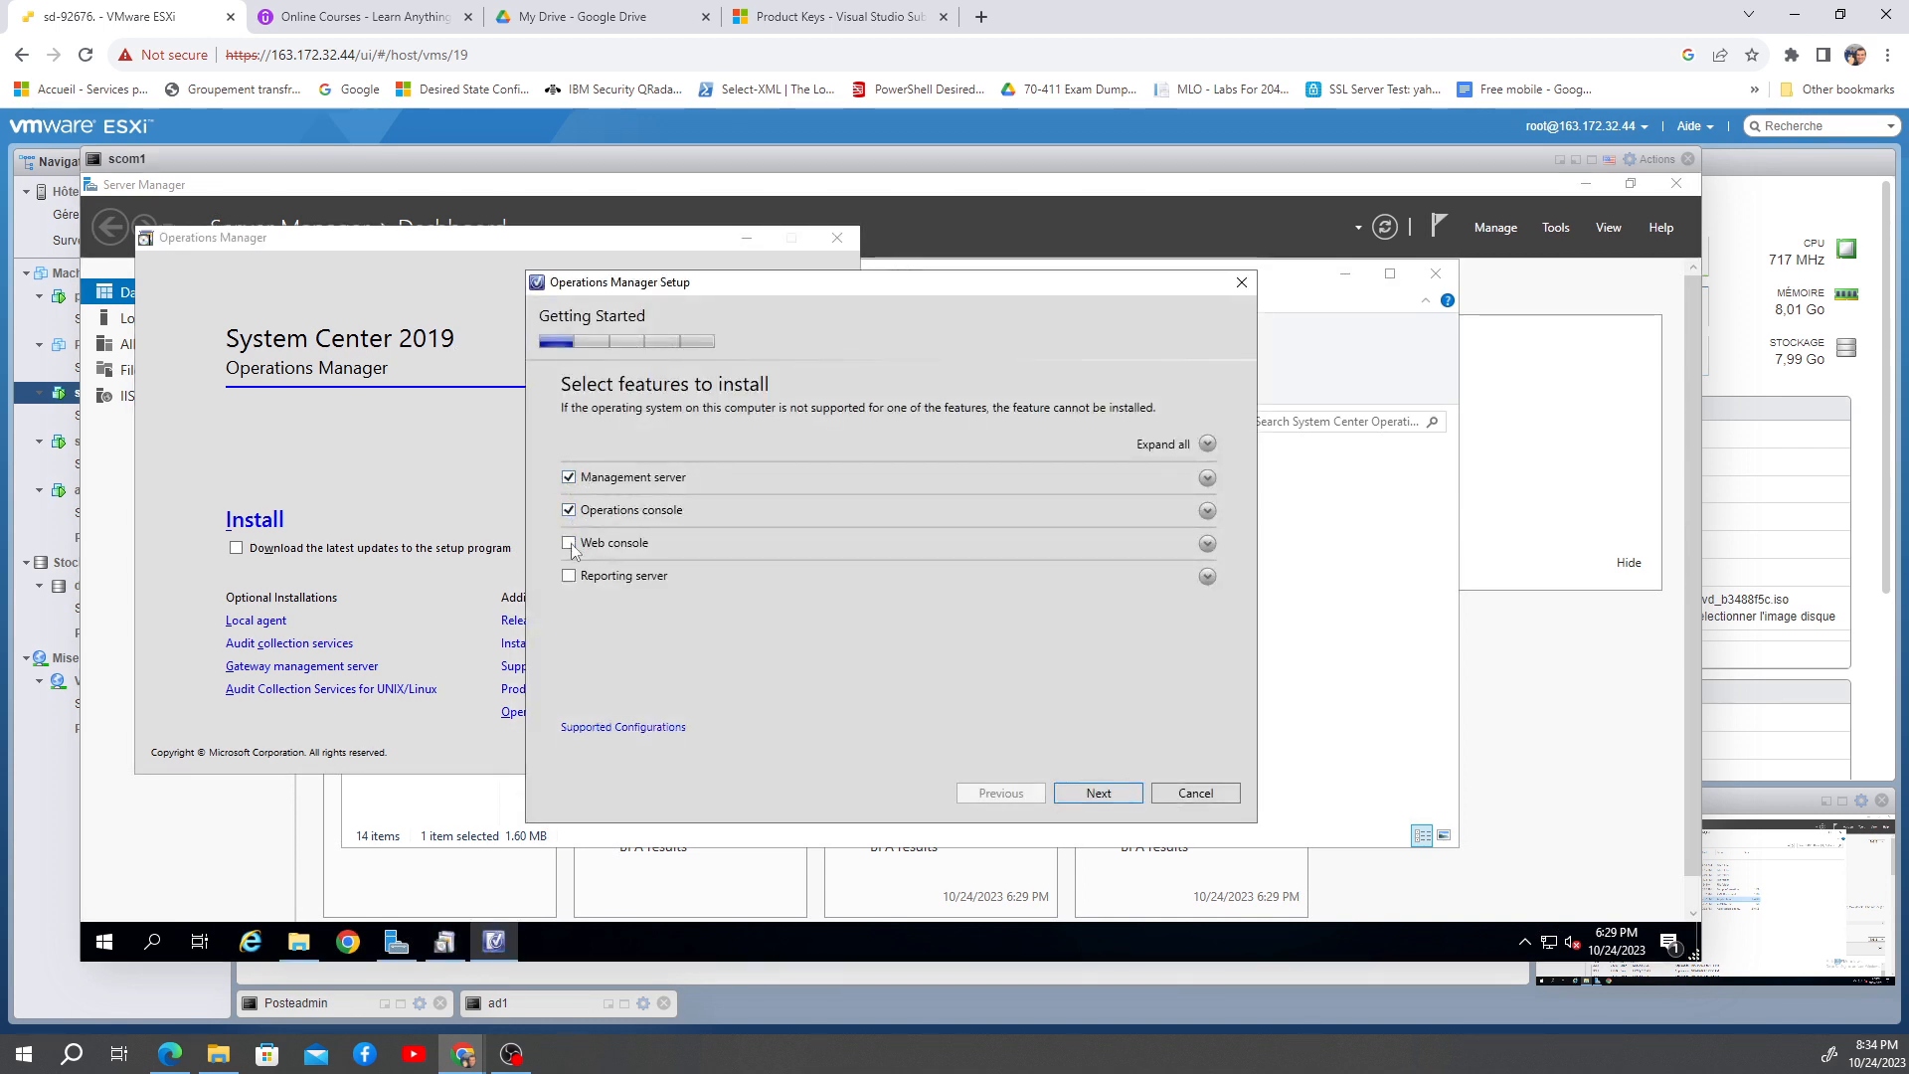
left_click(569, 543)
left_click(1074, 792)
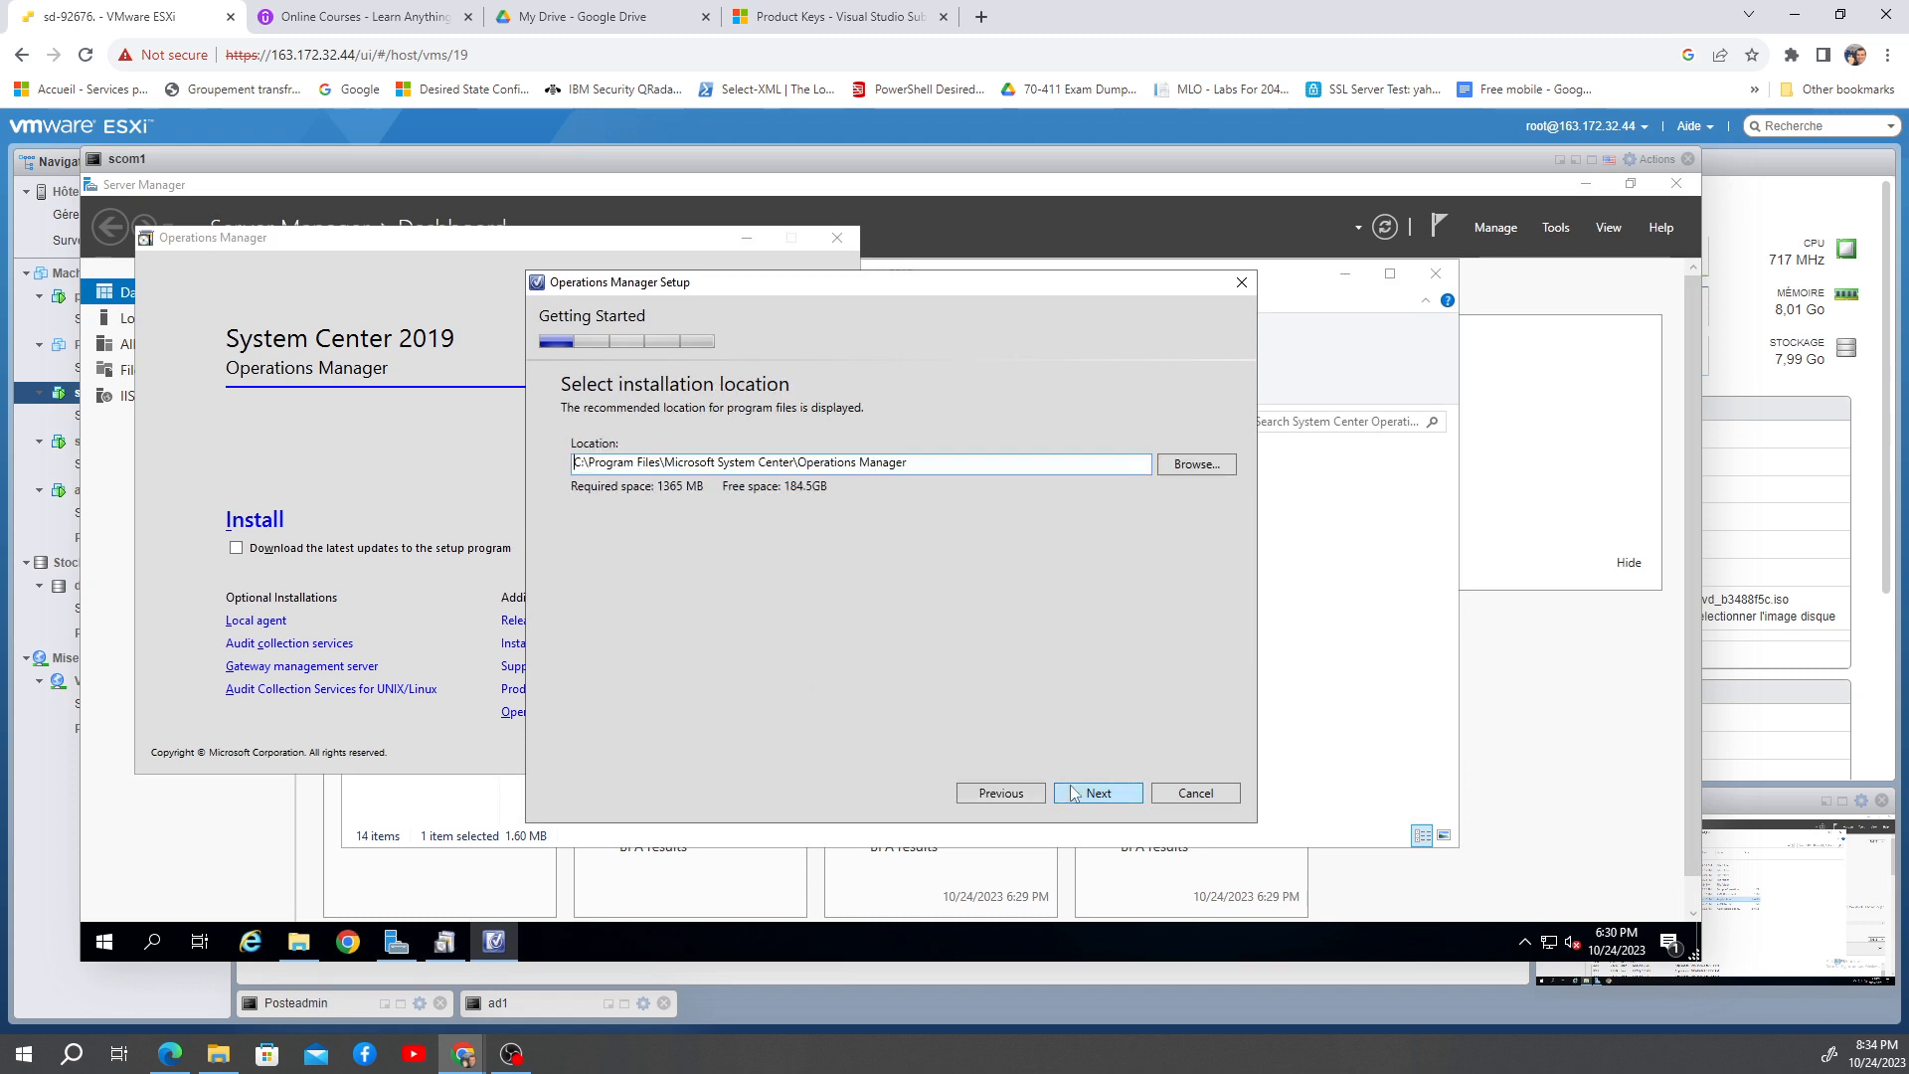
Step: Keep the default installation location and proceed past the prerequisites check to the installation options
left_click(1084, 792)
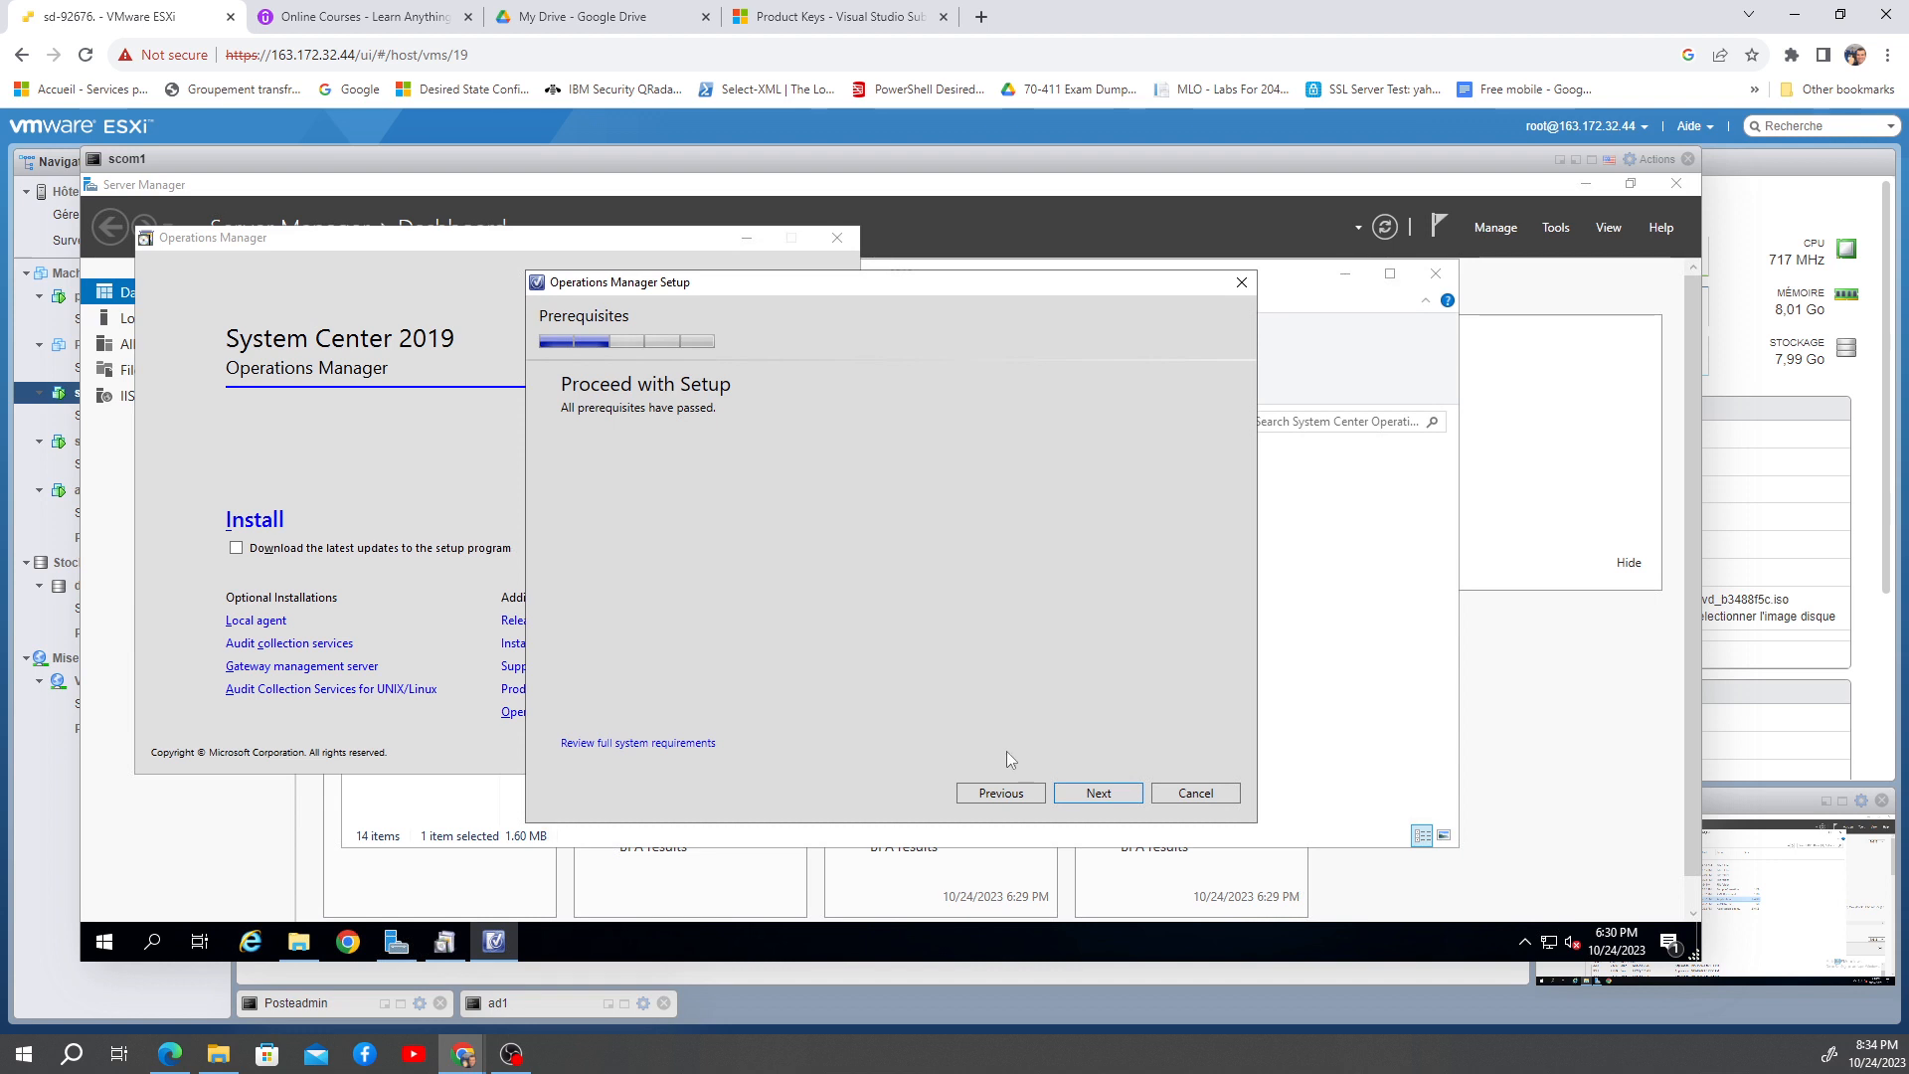
left_click(1091, 798)
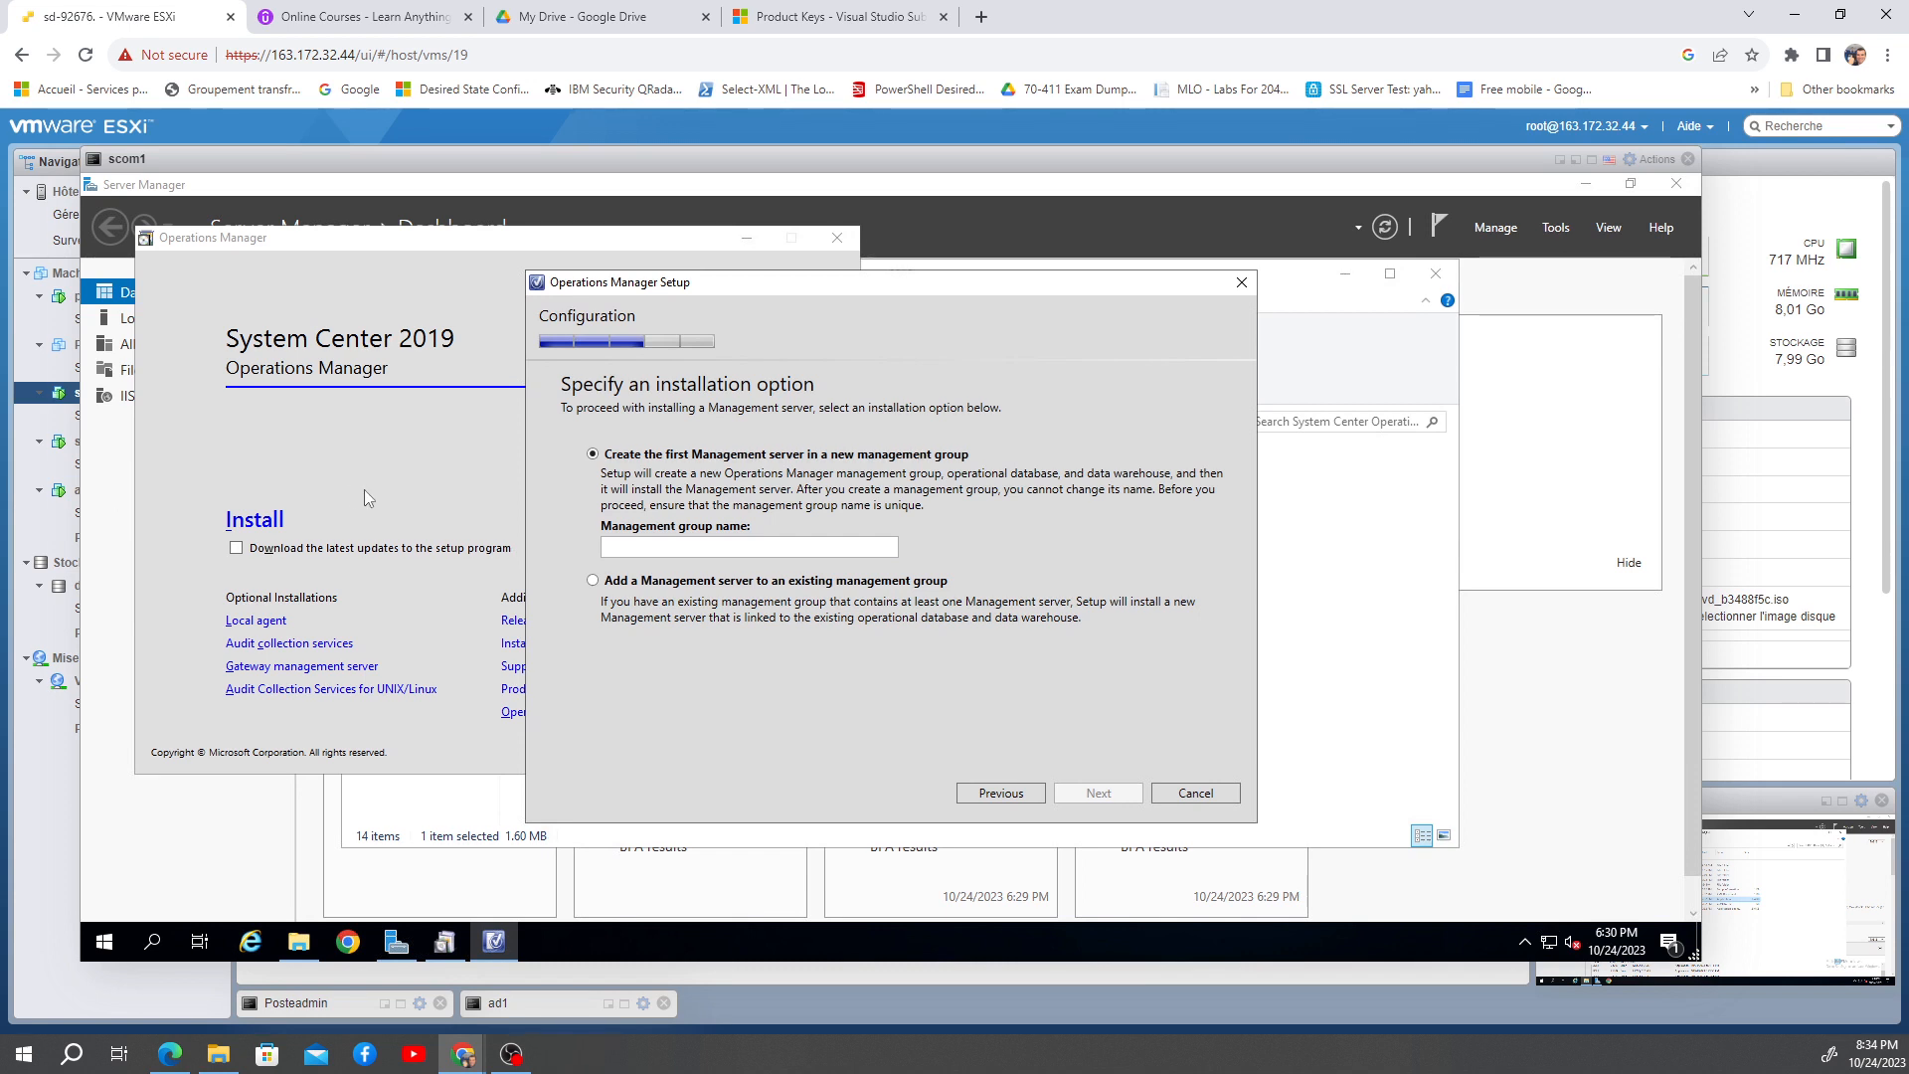
Step: Create the first Management server in a new management group named OM1, and agree to the license terms
left_click(672, 548)
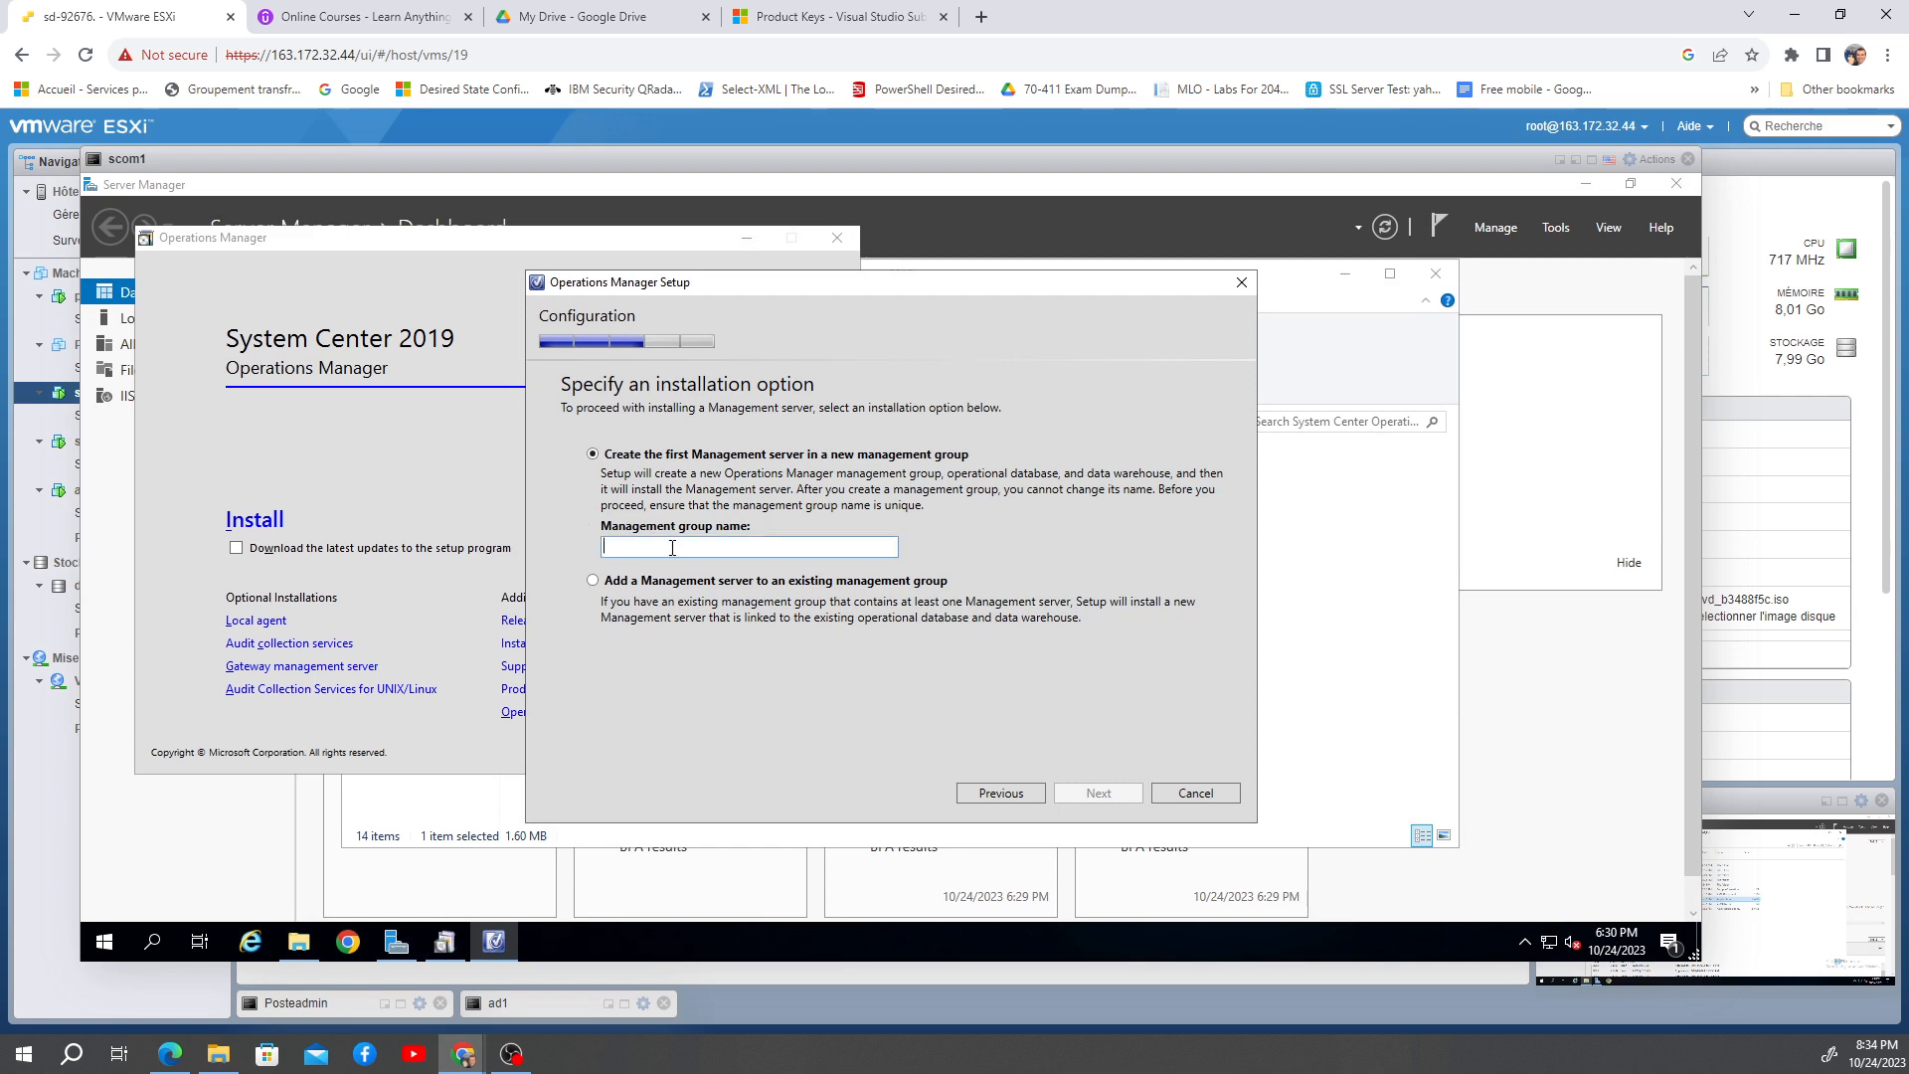
type("OM1")
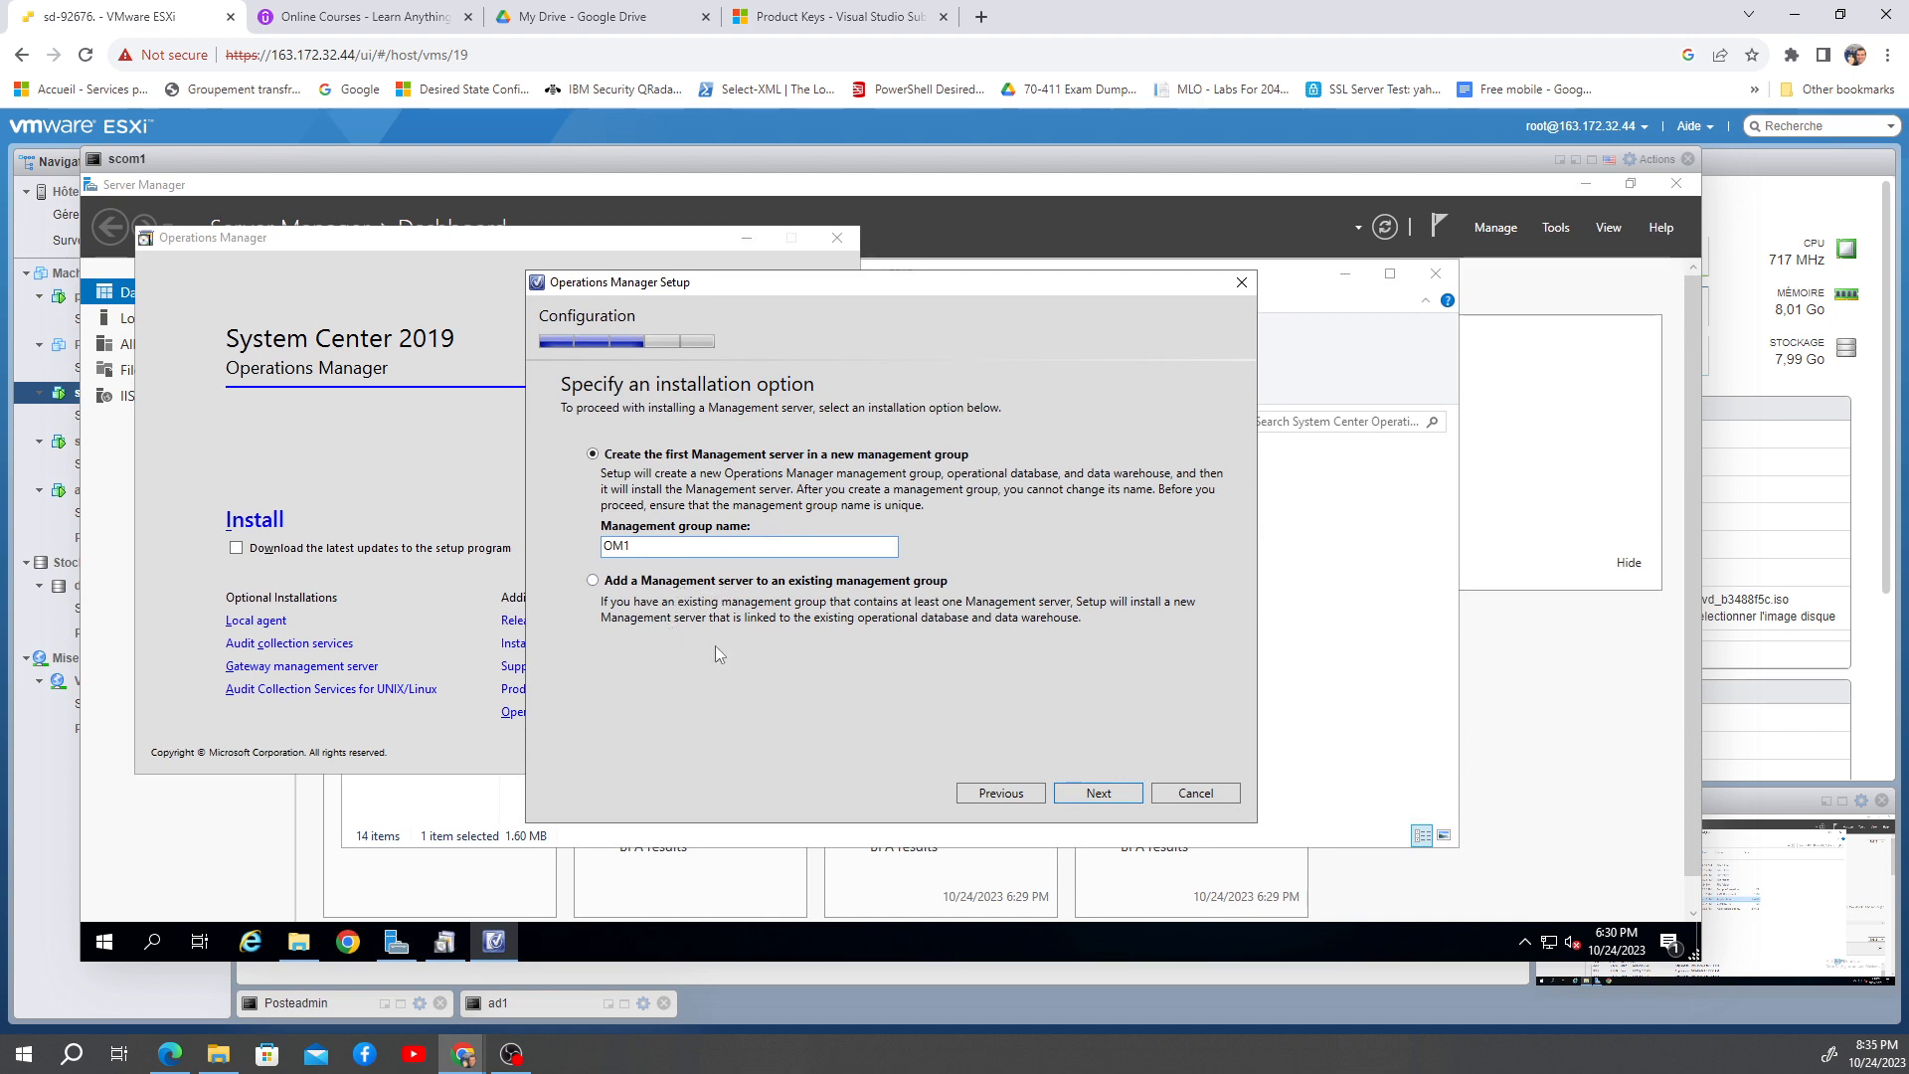
left_click(1089, 795)
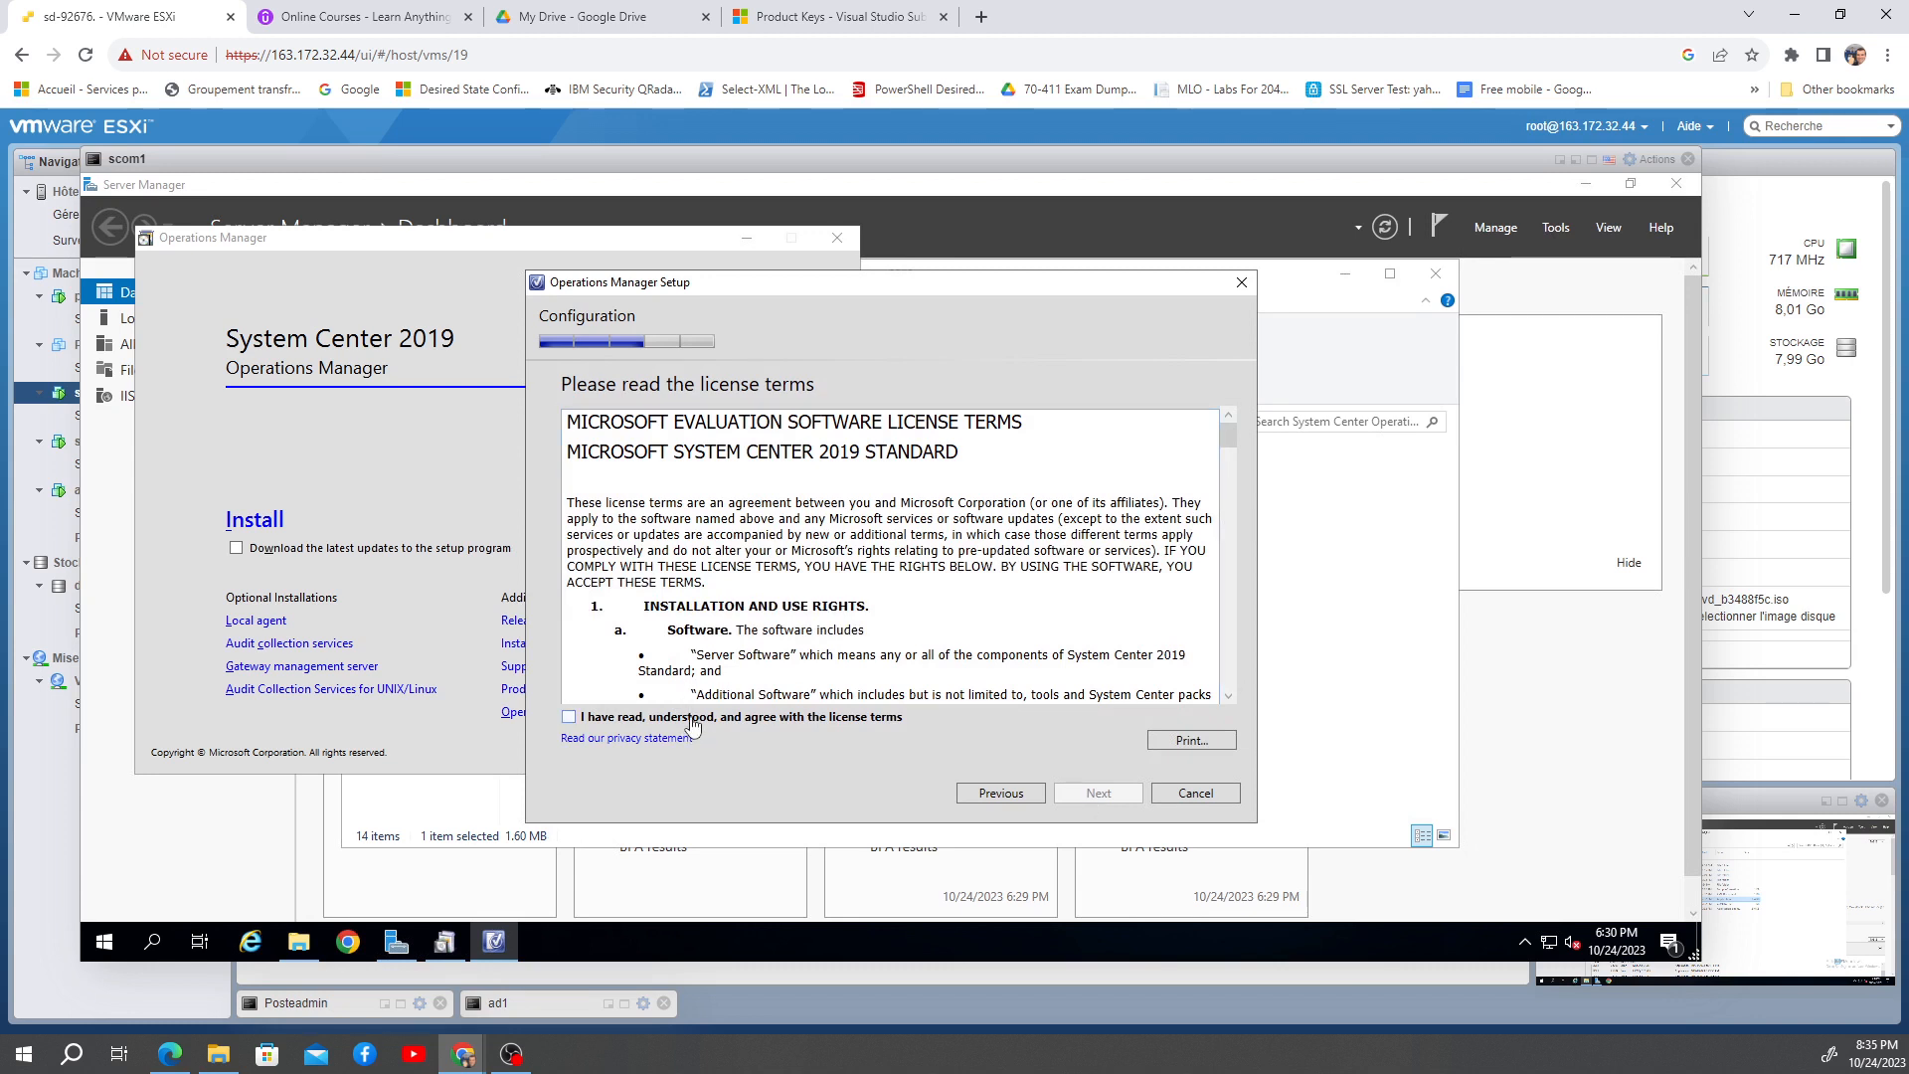
left_click(693, 720)
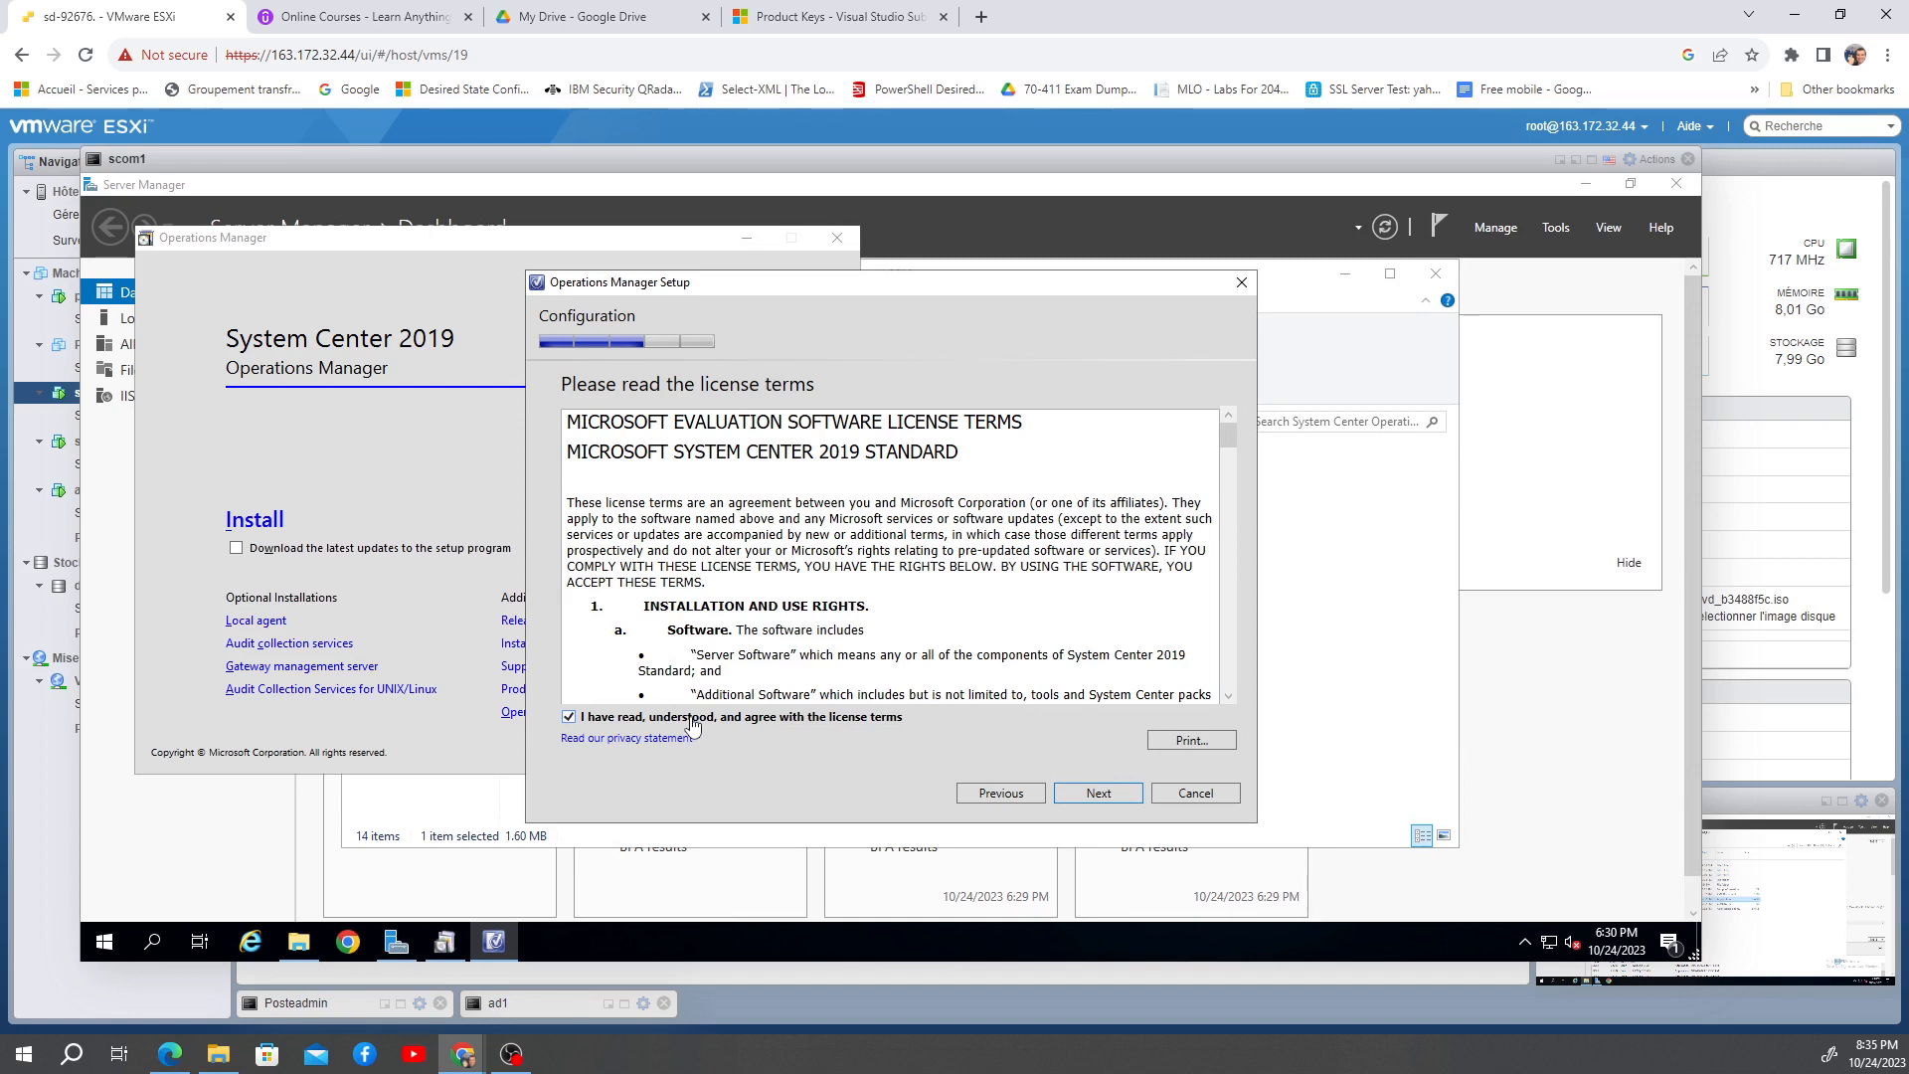
left_click(1094, 800)
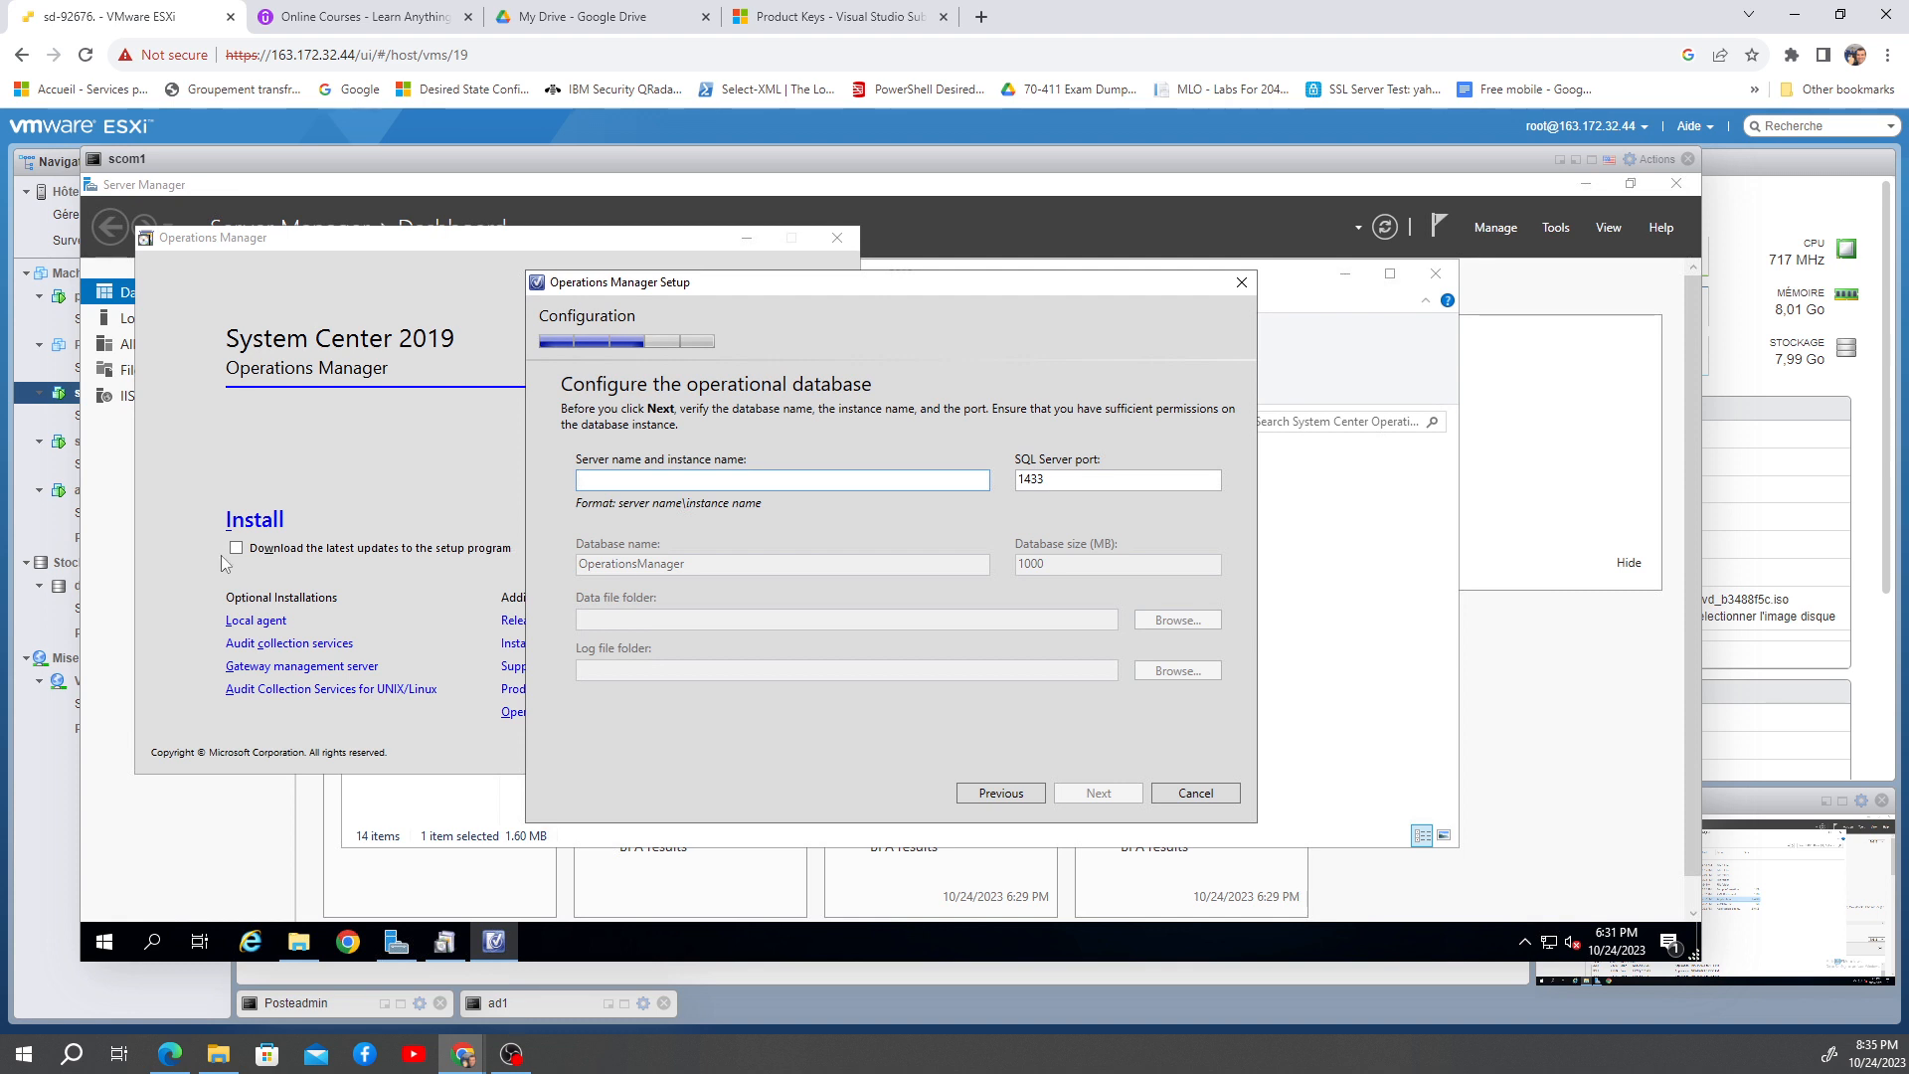
Step: Turn off Windows Defender Firewall on scom1 for the domain, private and public networks, and close the firewall settings
left_click(107, 942)
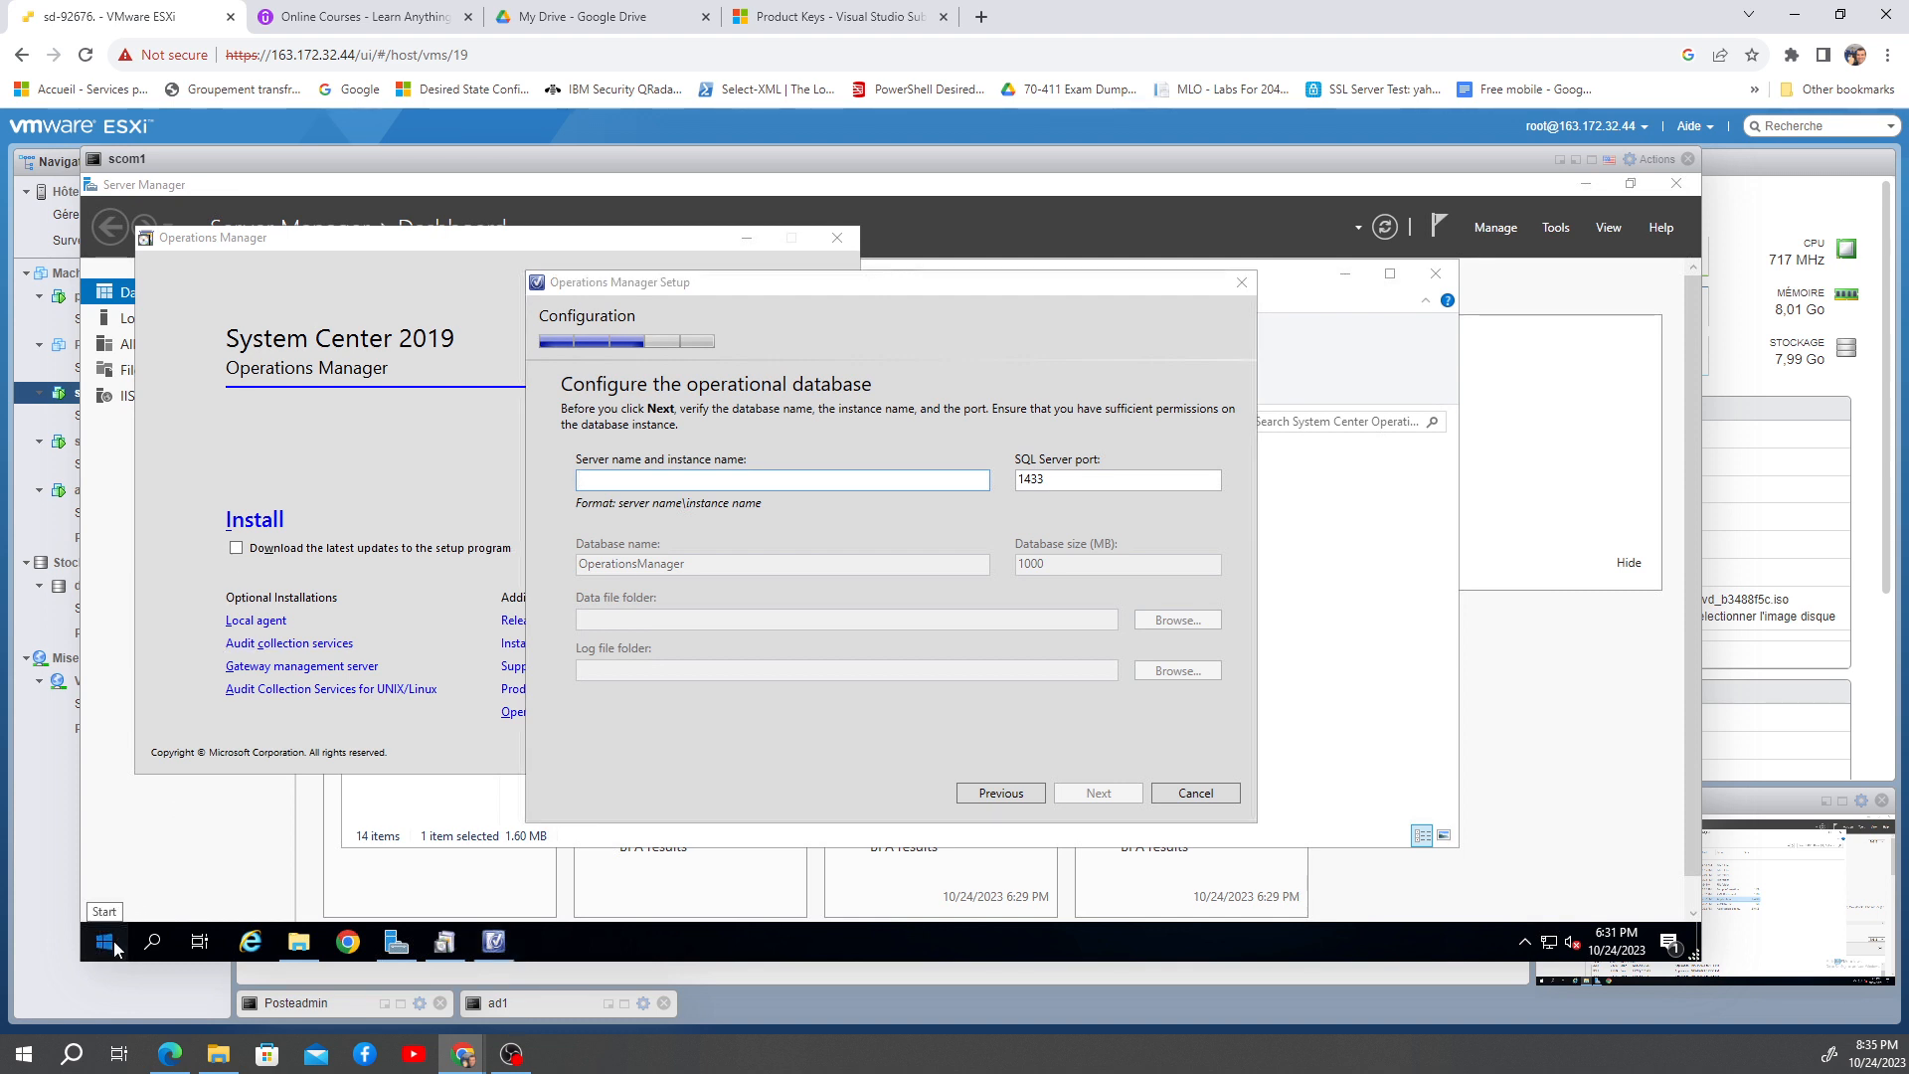
type("con")
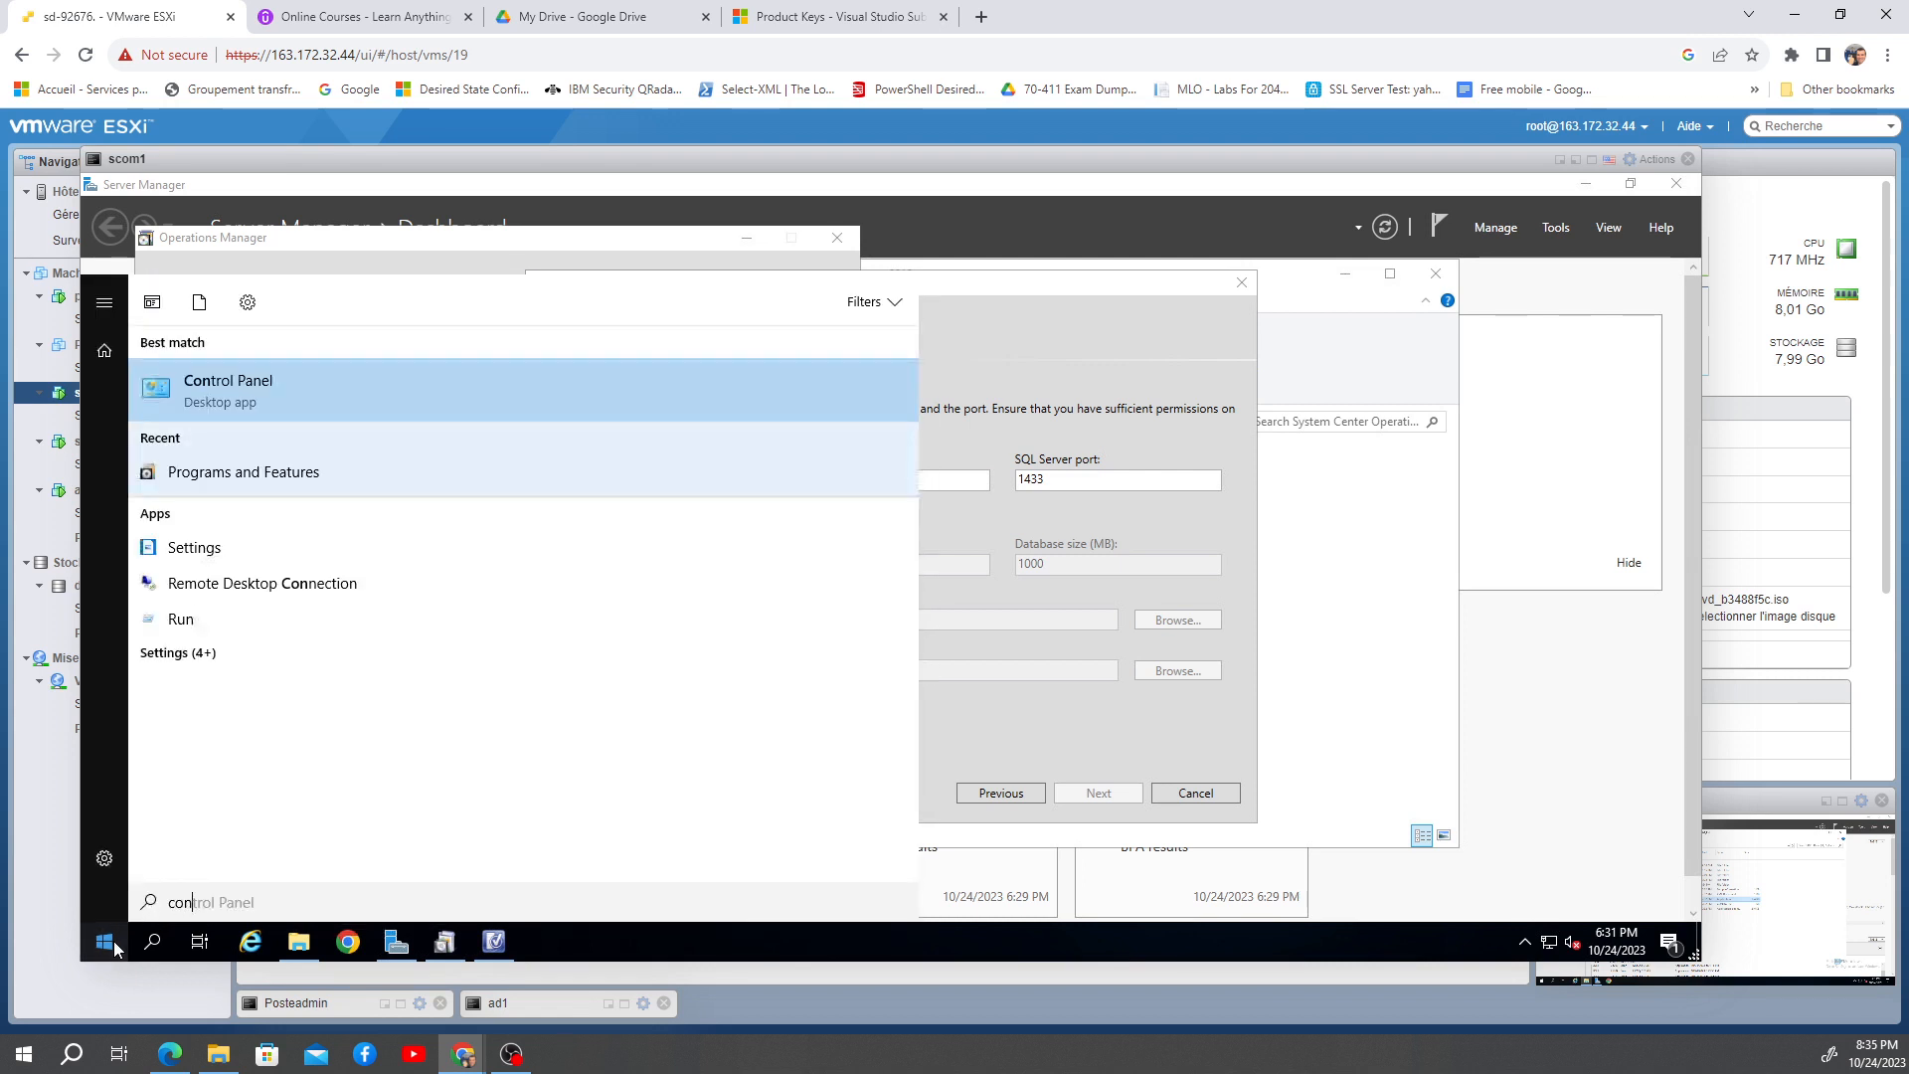
left_click(348, 387)
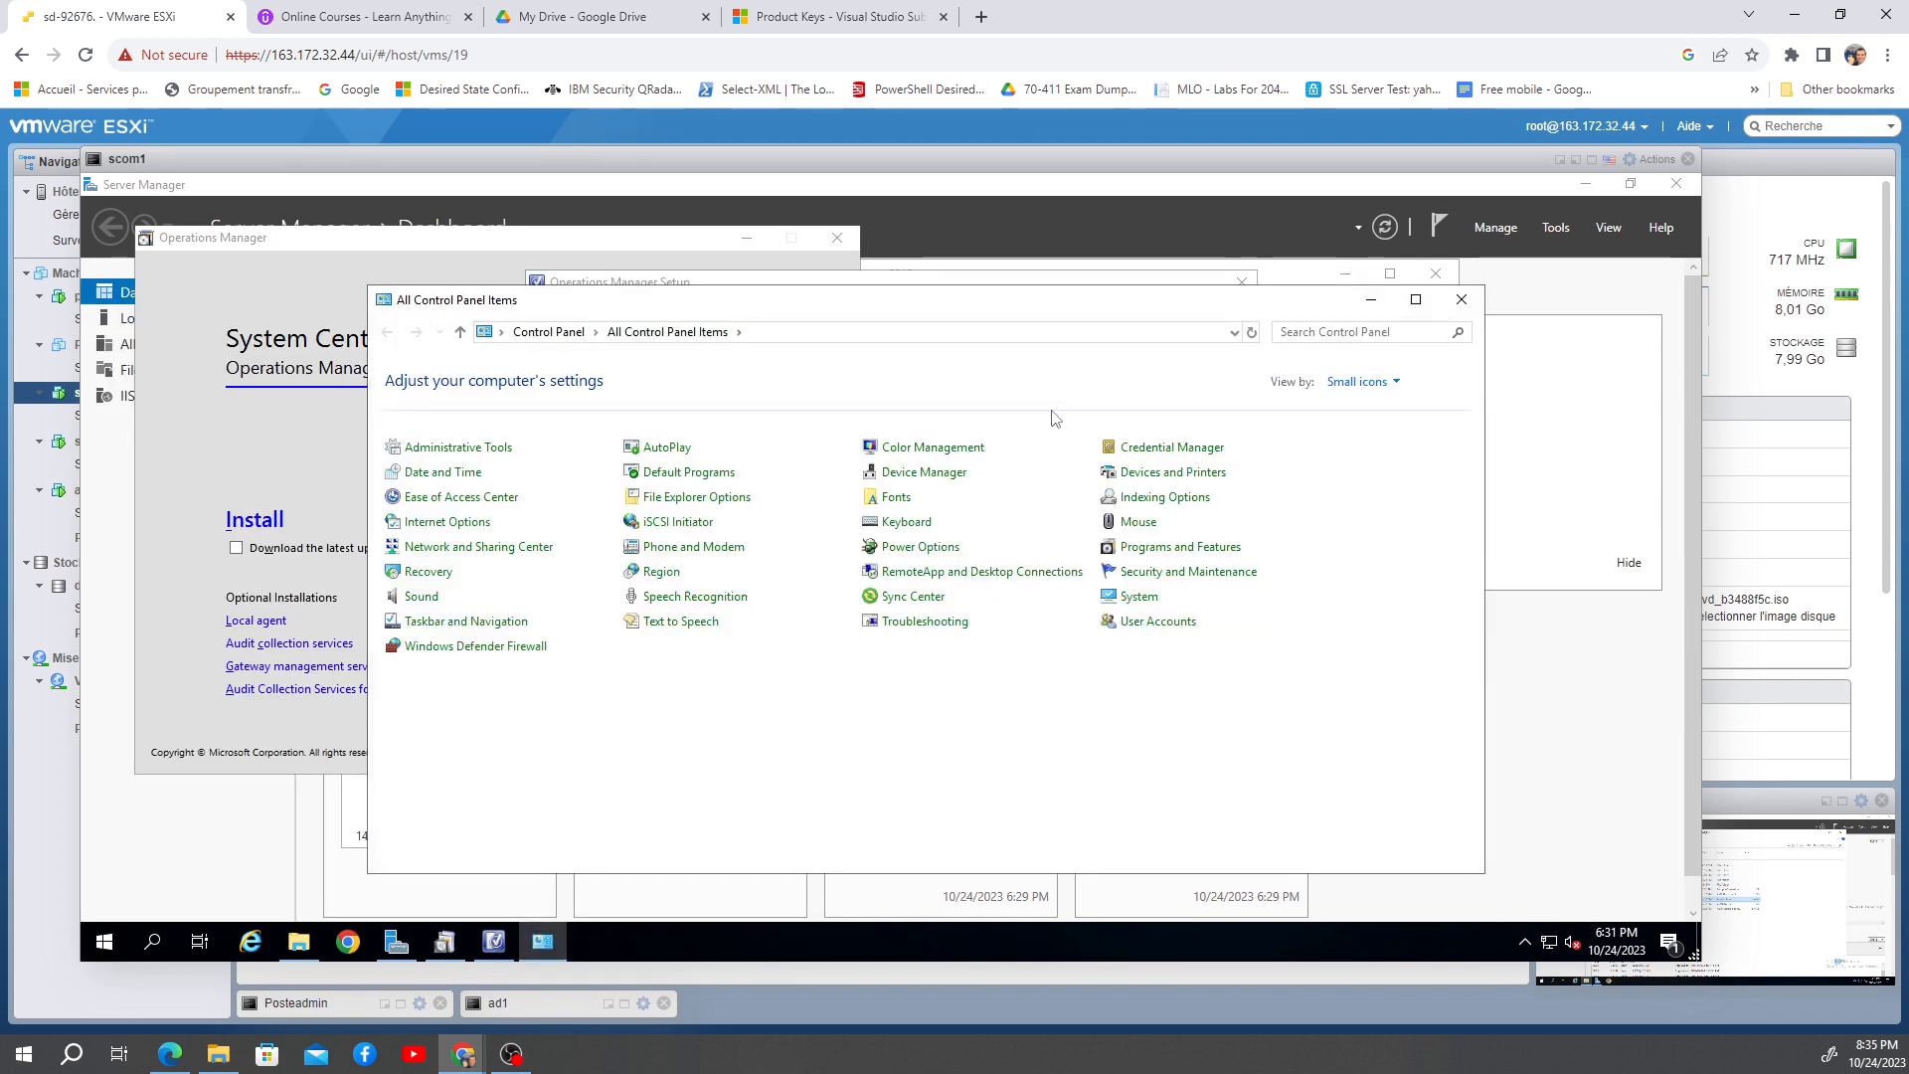
left_click(477, 646)
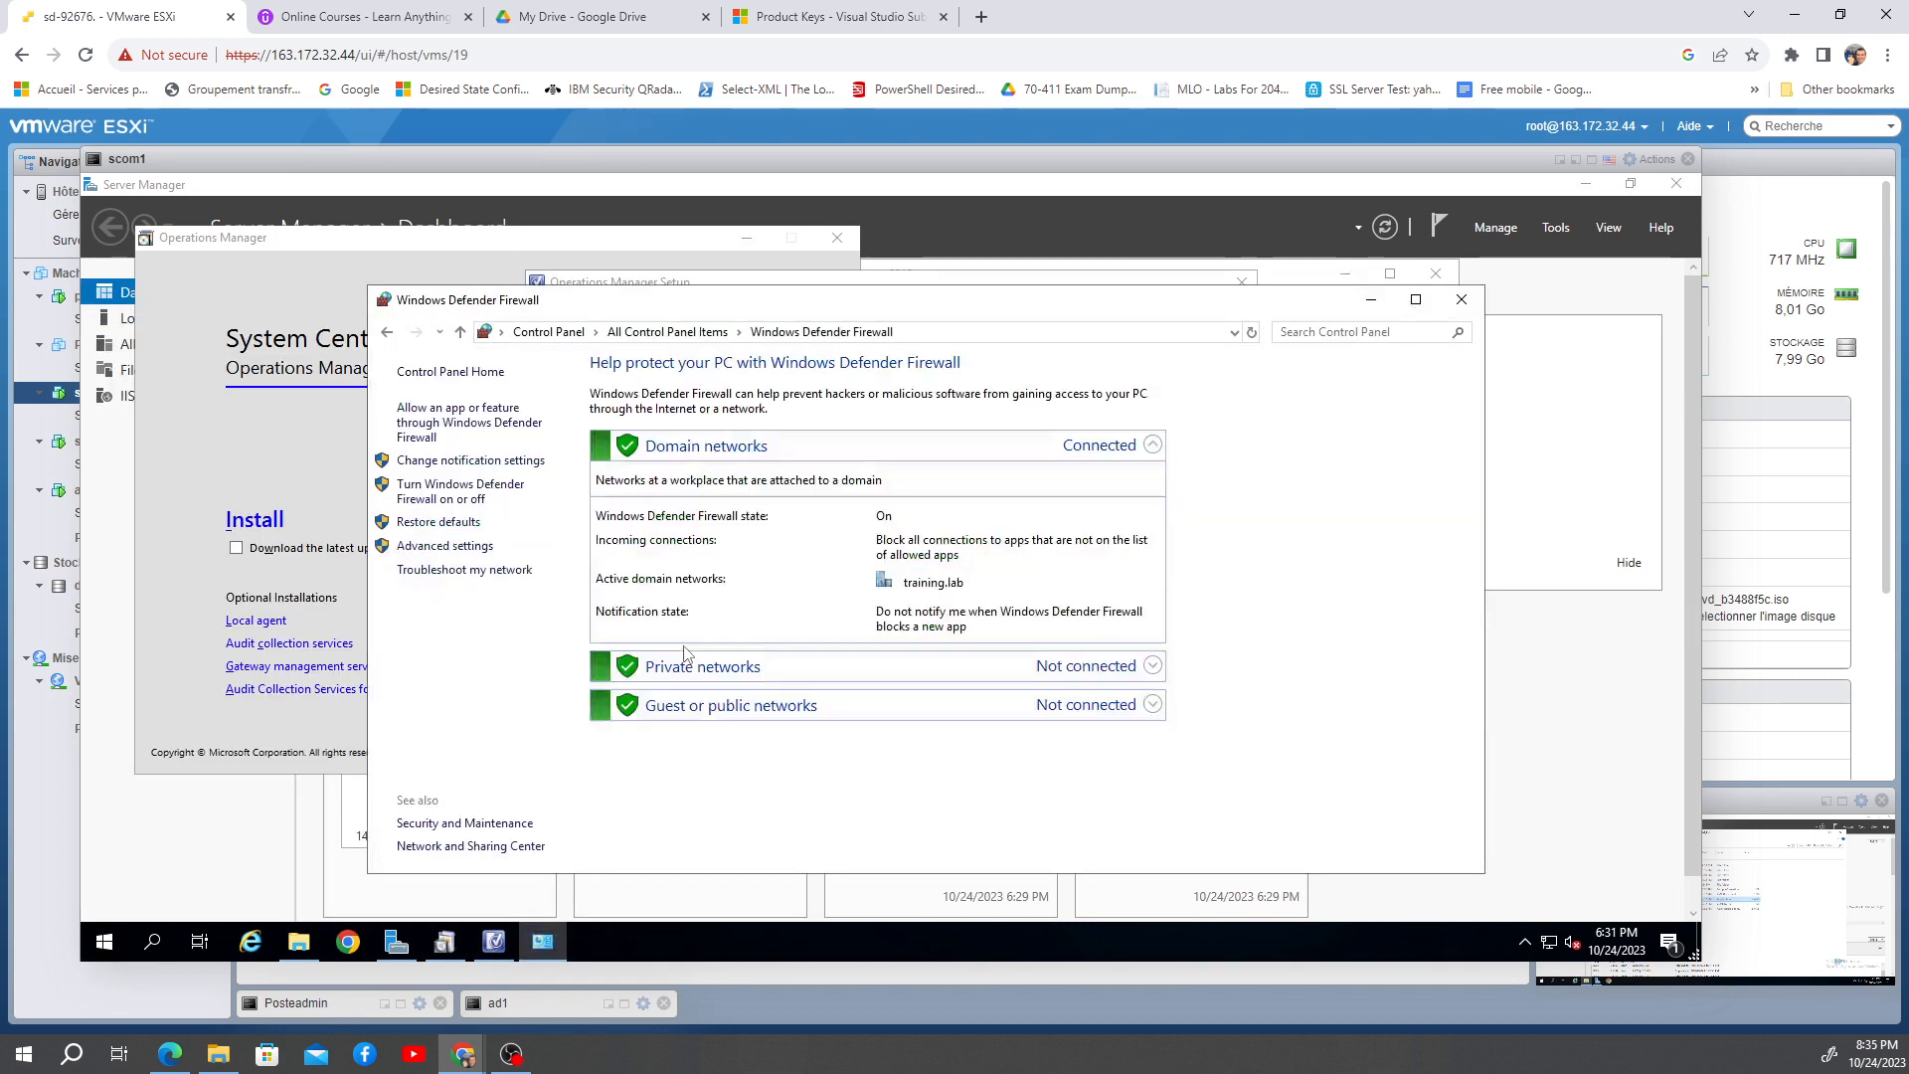
left_click(453, 497)
left_click(733, 517)
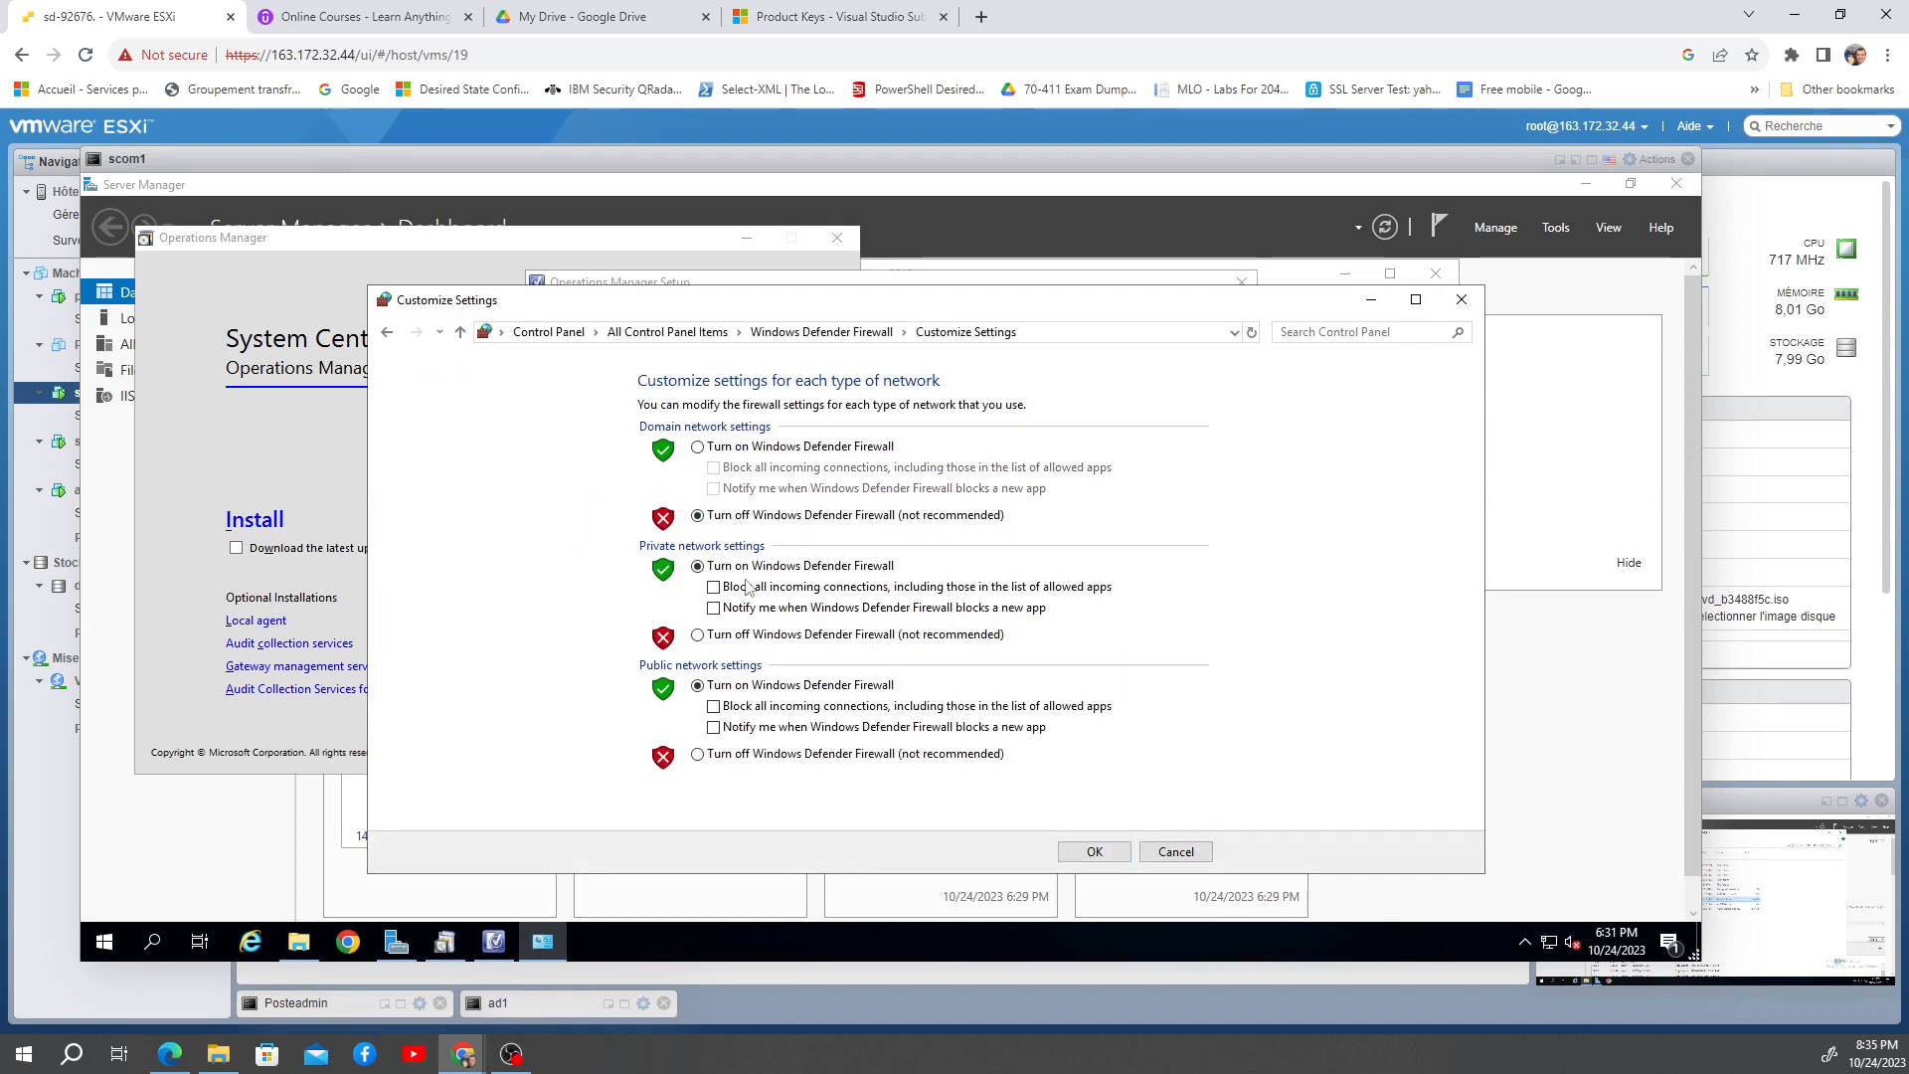
left_click(766, 636)
left_click(786, 755)
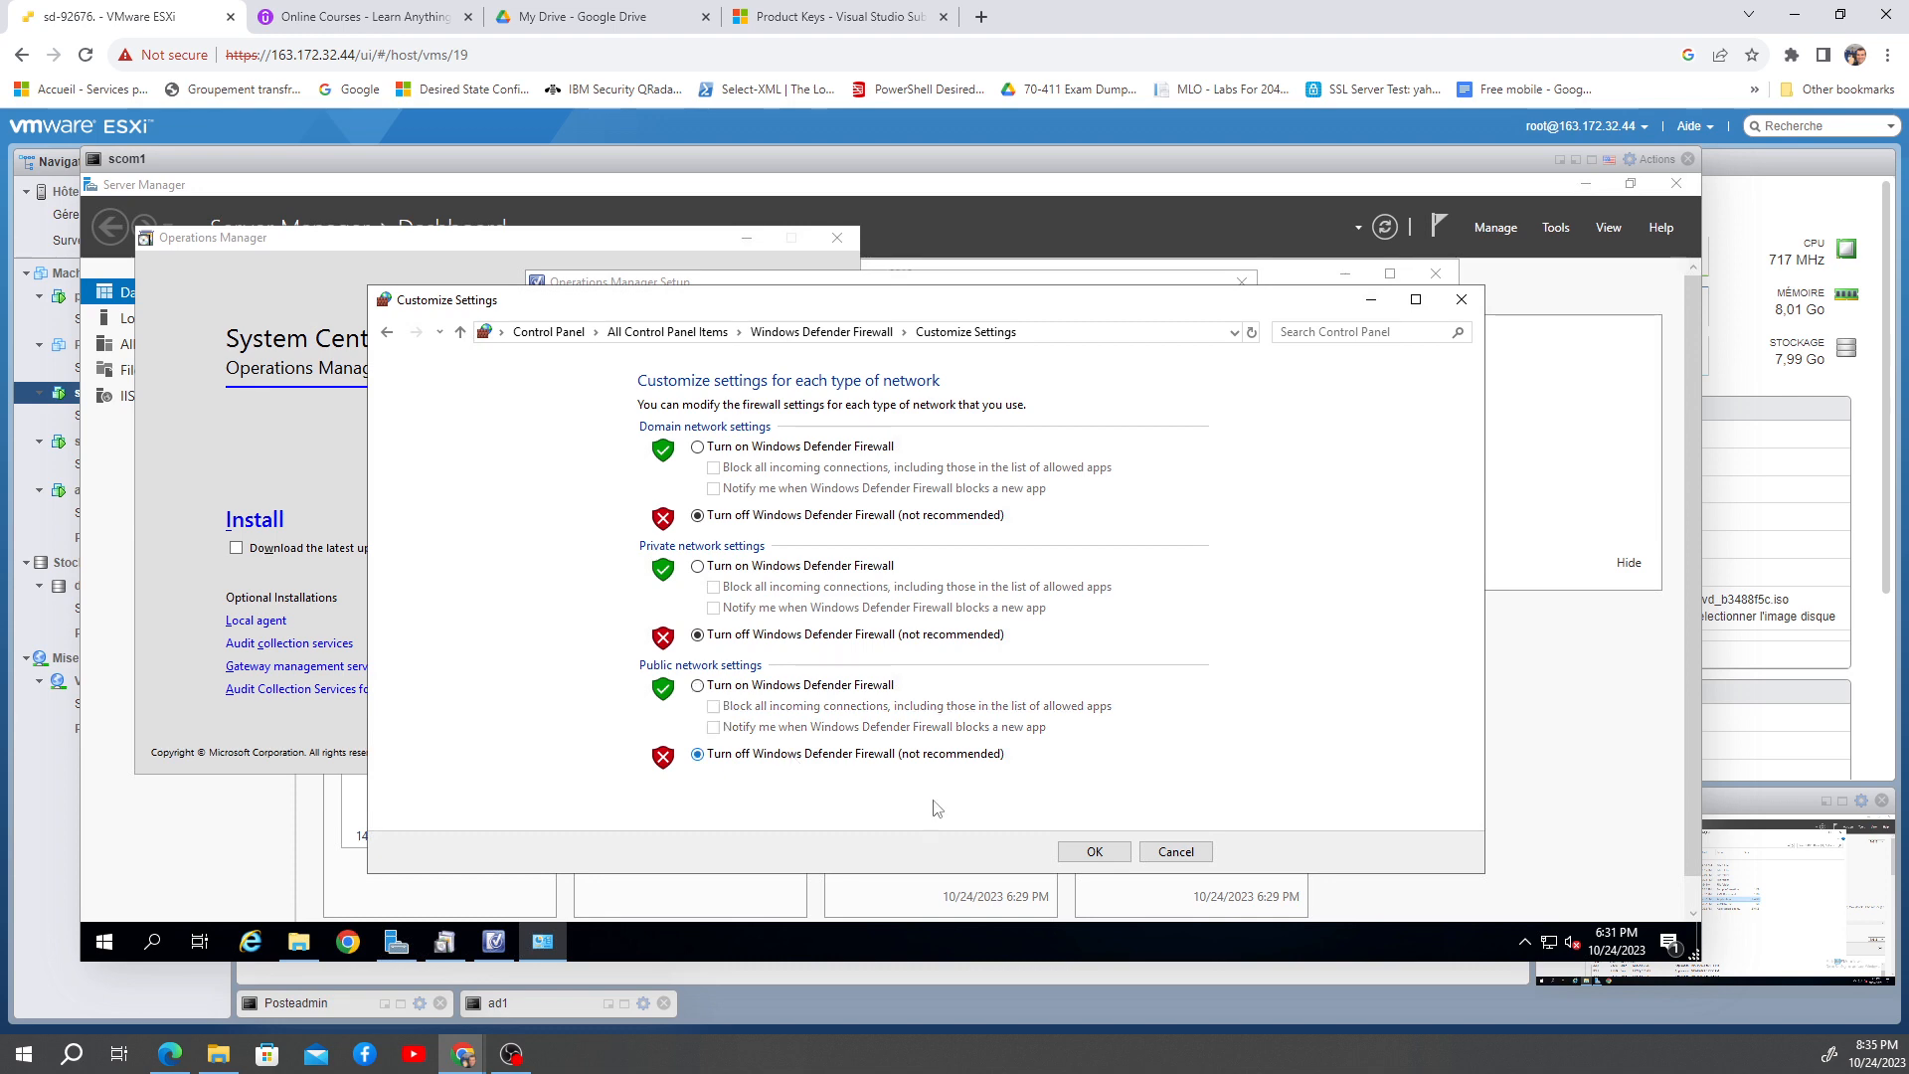
left_click(1092, 852)
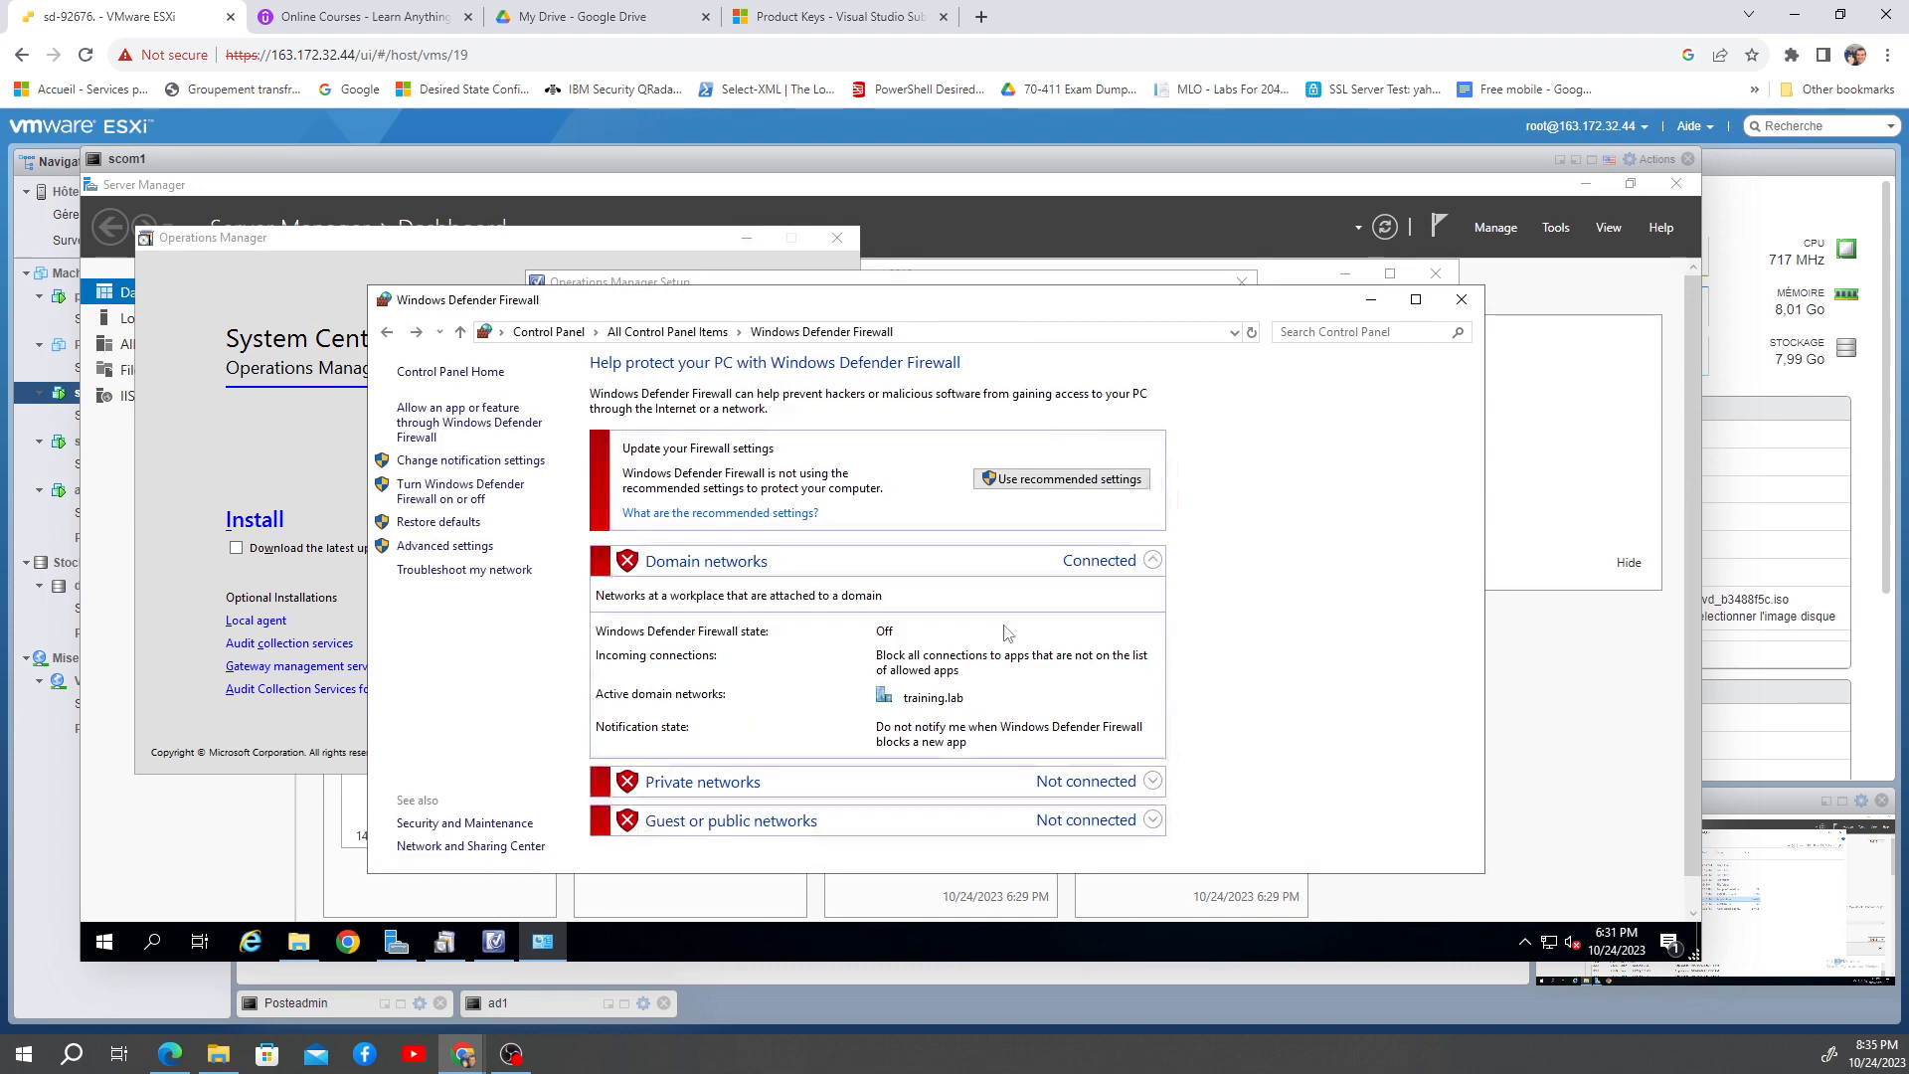
left_click(1461, 299)
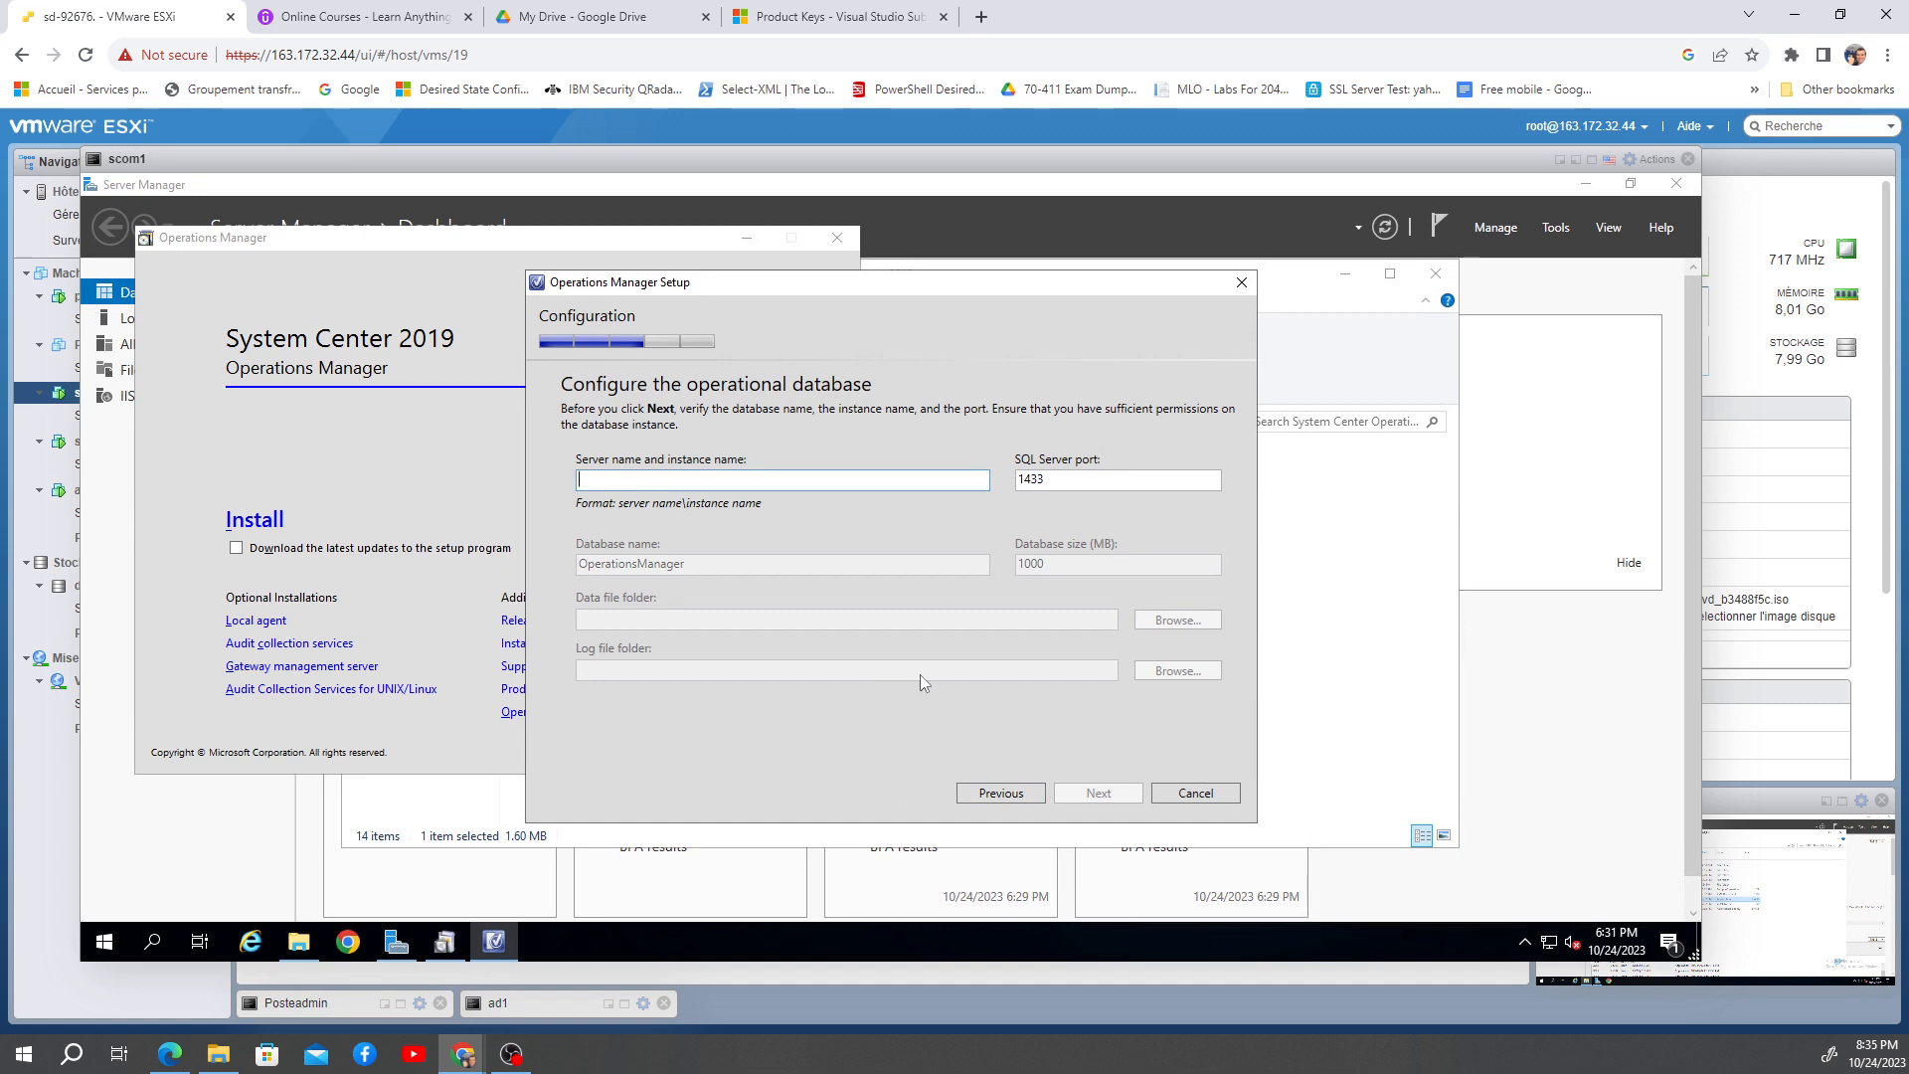
Step: Switch to the sql1 virtual machine's console and check its Windows Defender Firewall state for all network types
left_click(1560, 159)
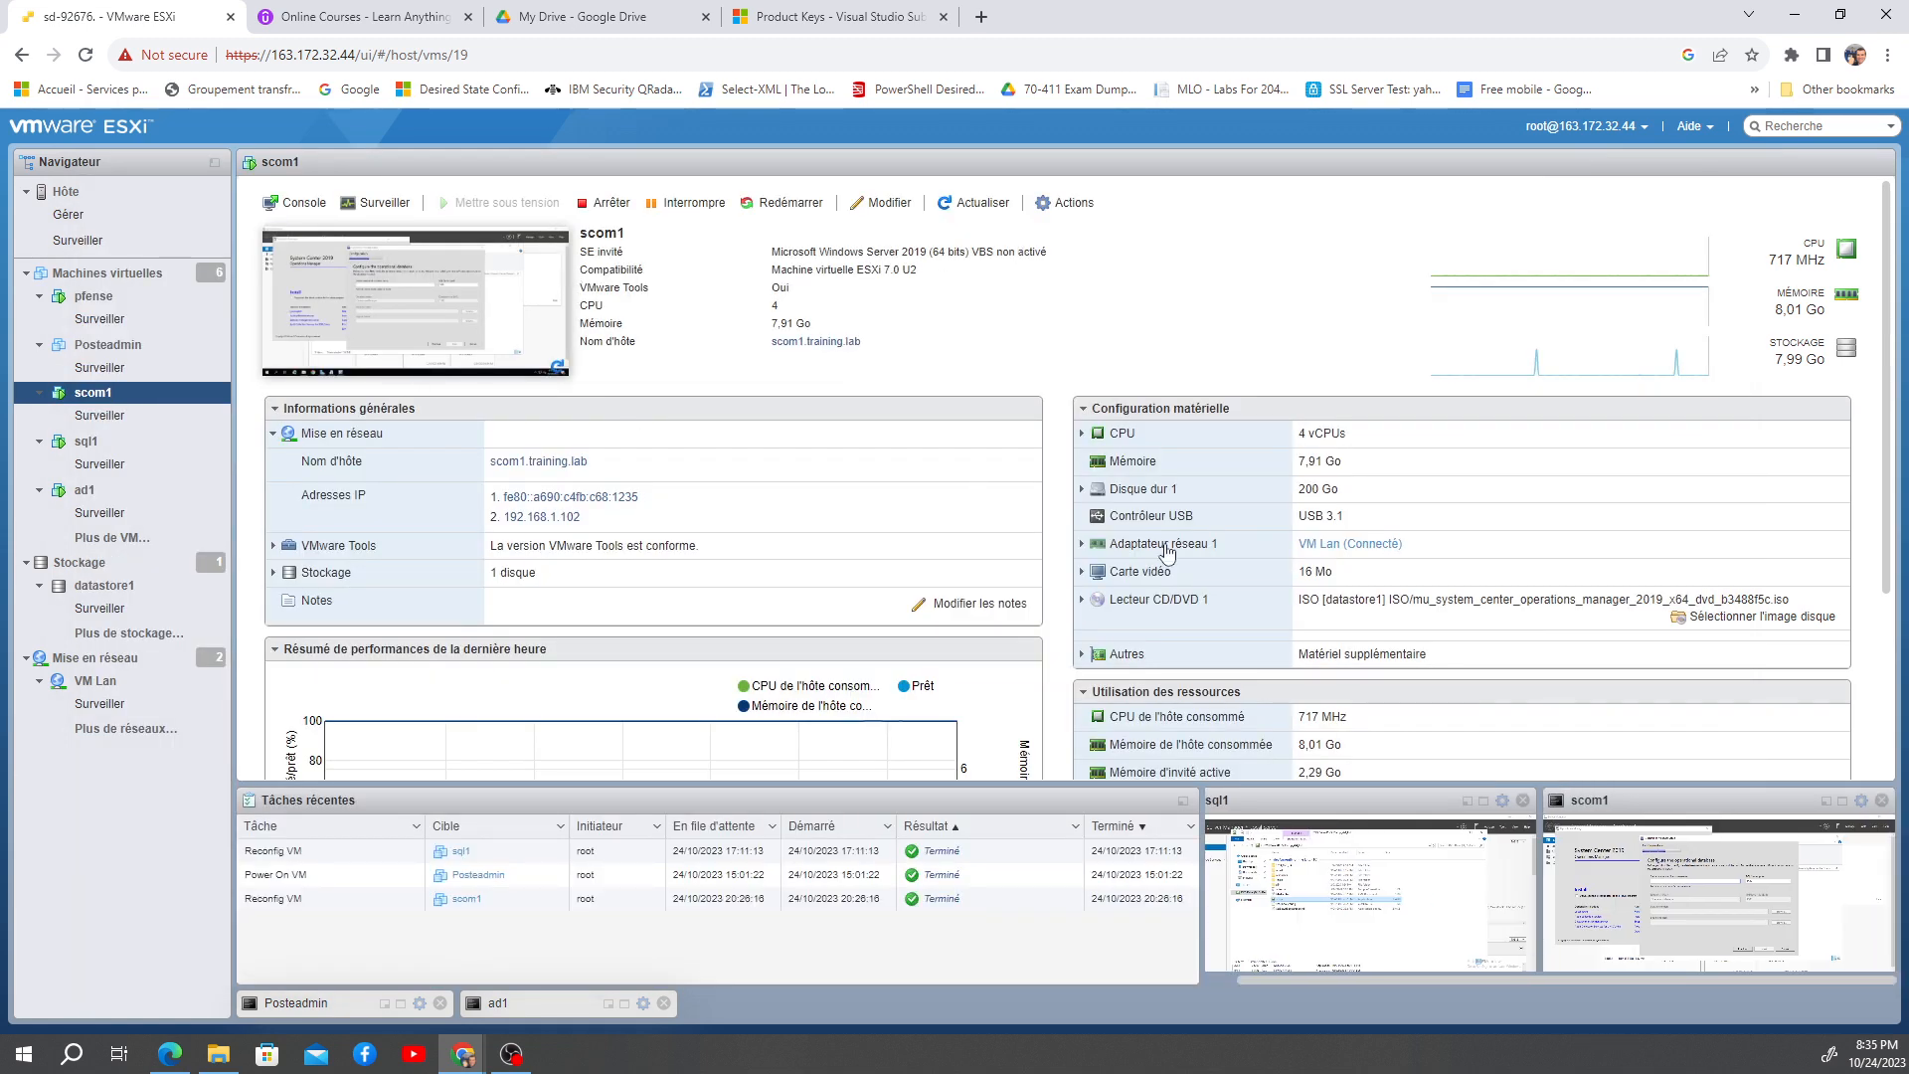
left_click(1481, 808)
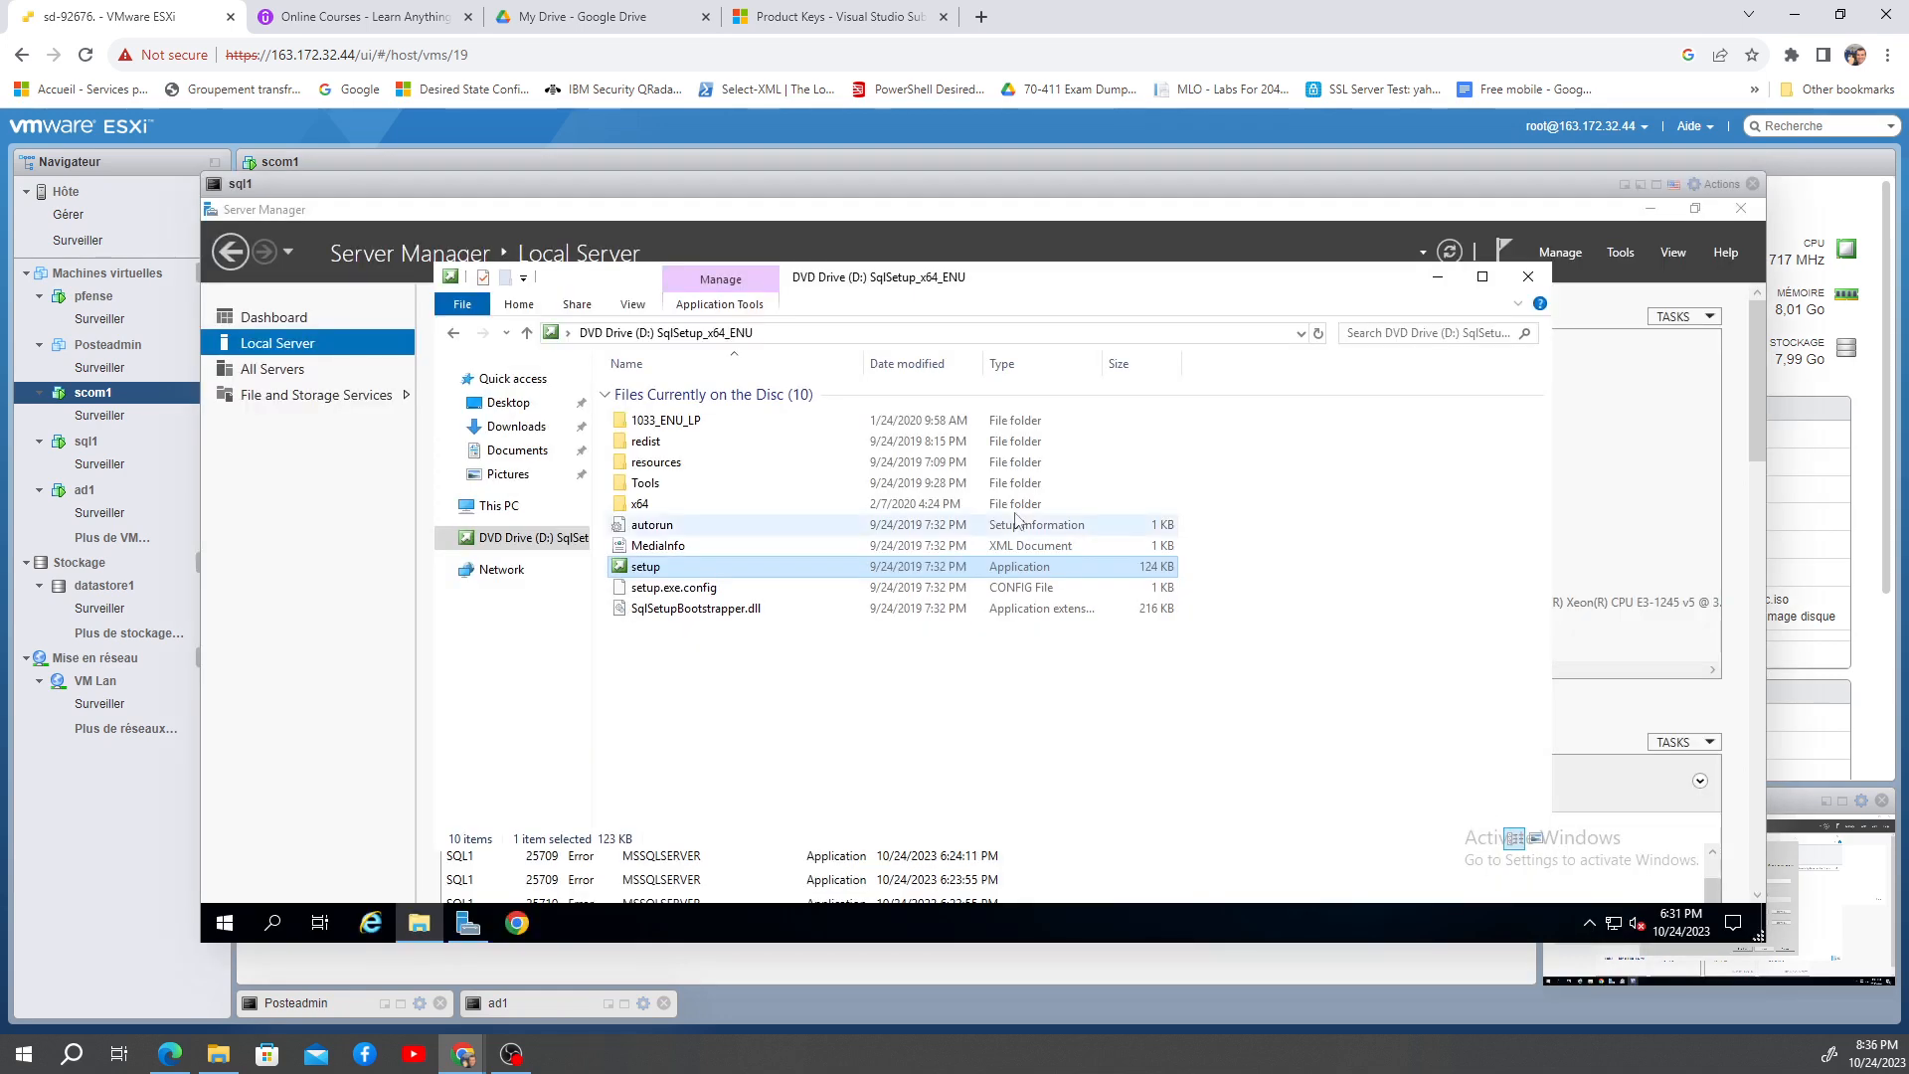
left_click(468, 923)
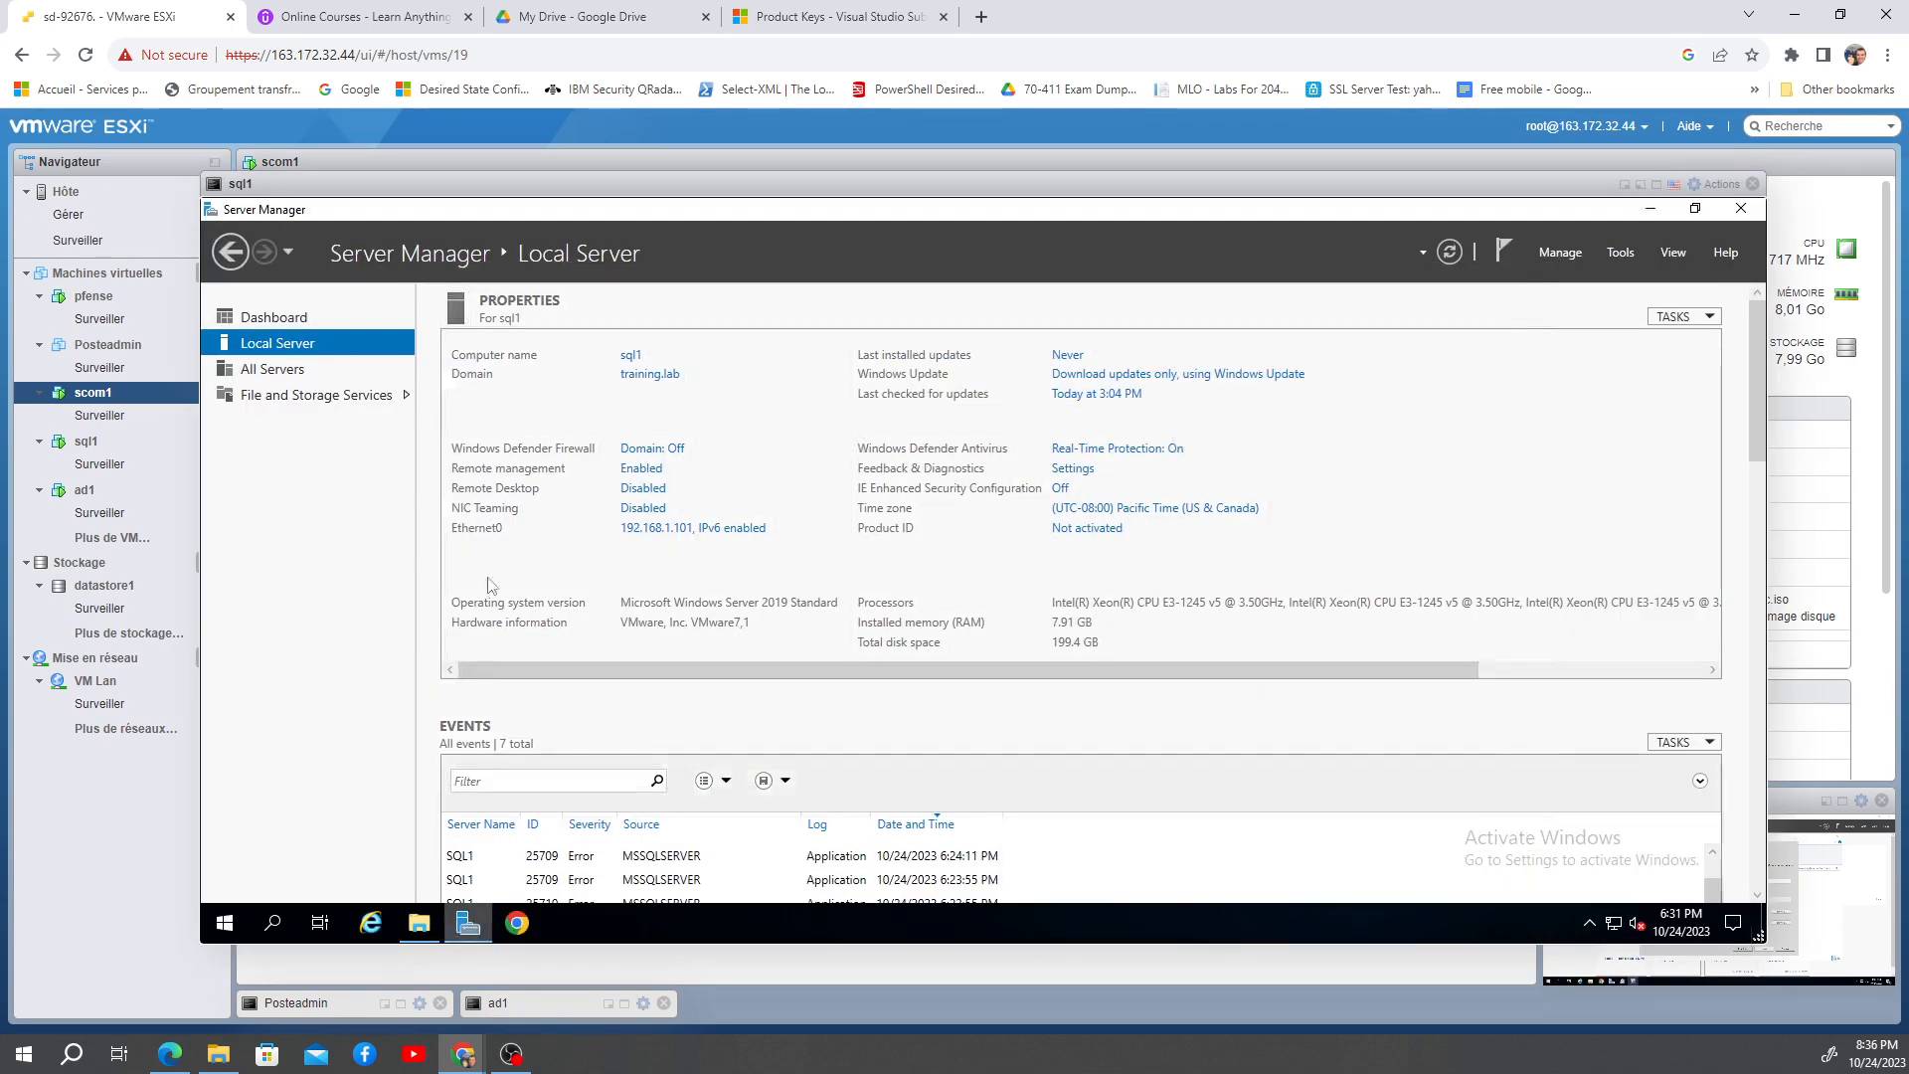
left_click(224, 923)
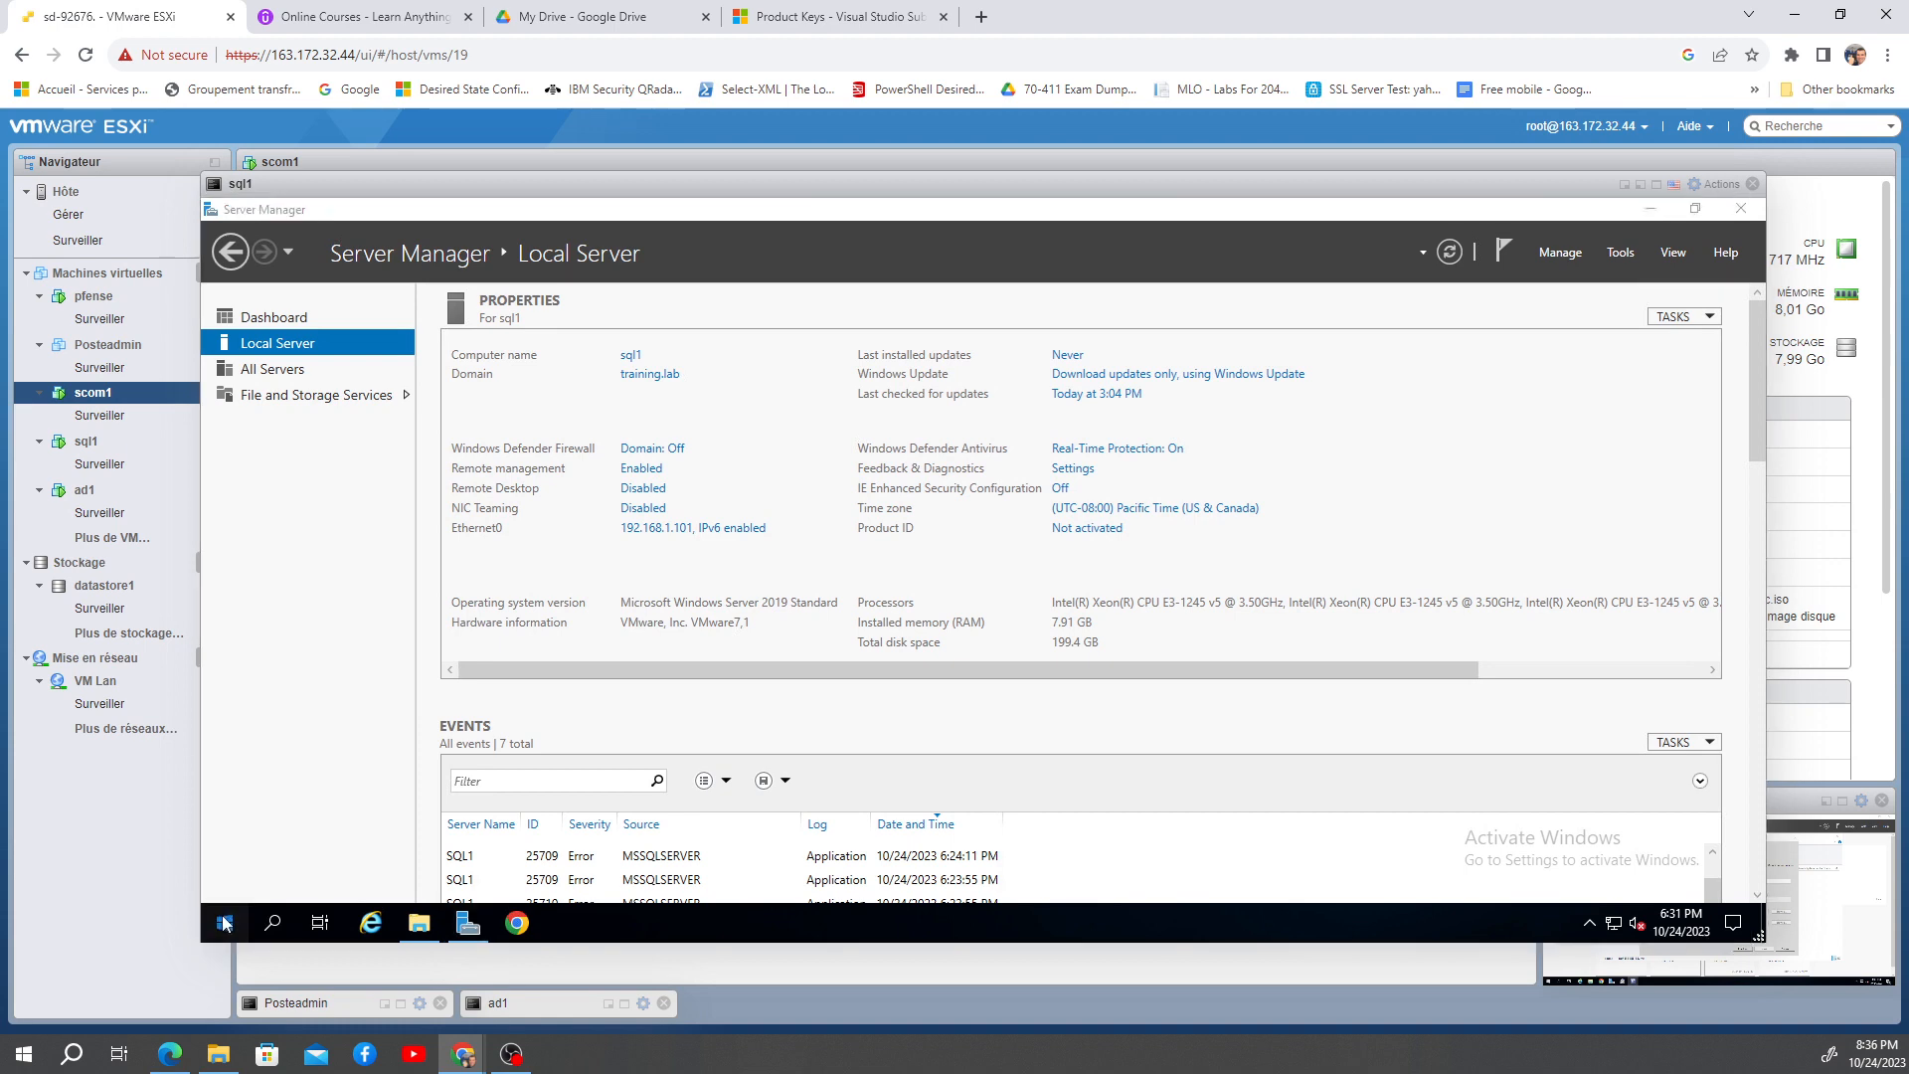
type("con")
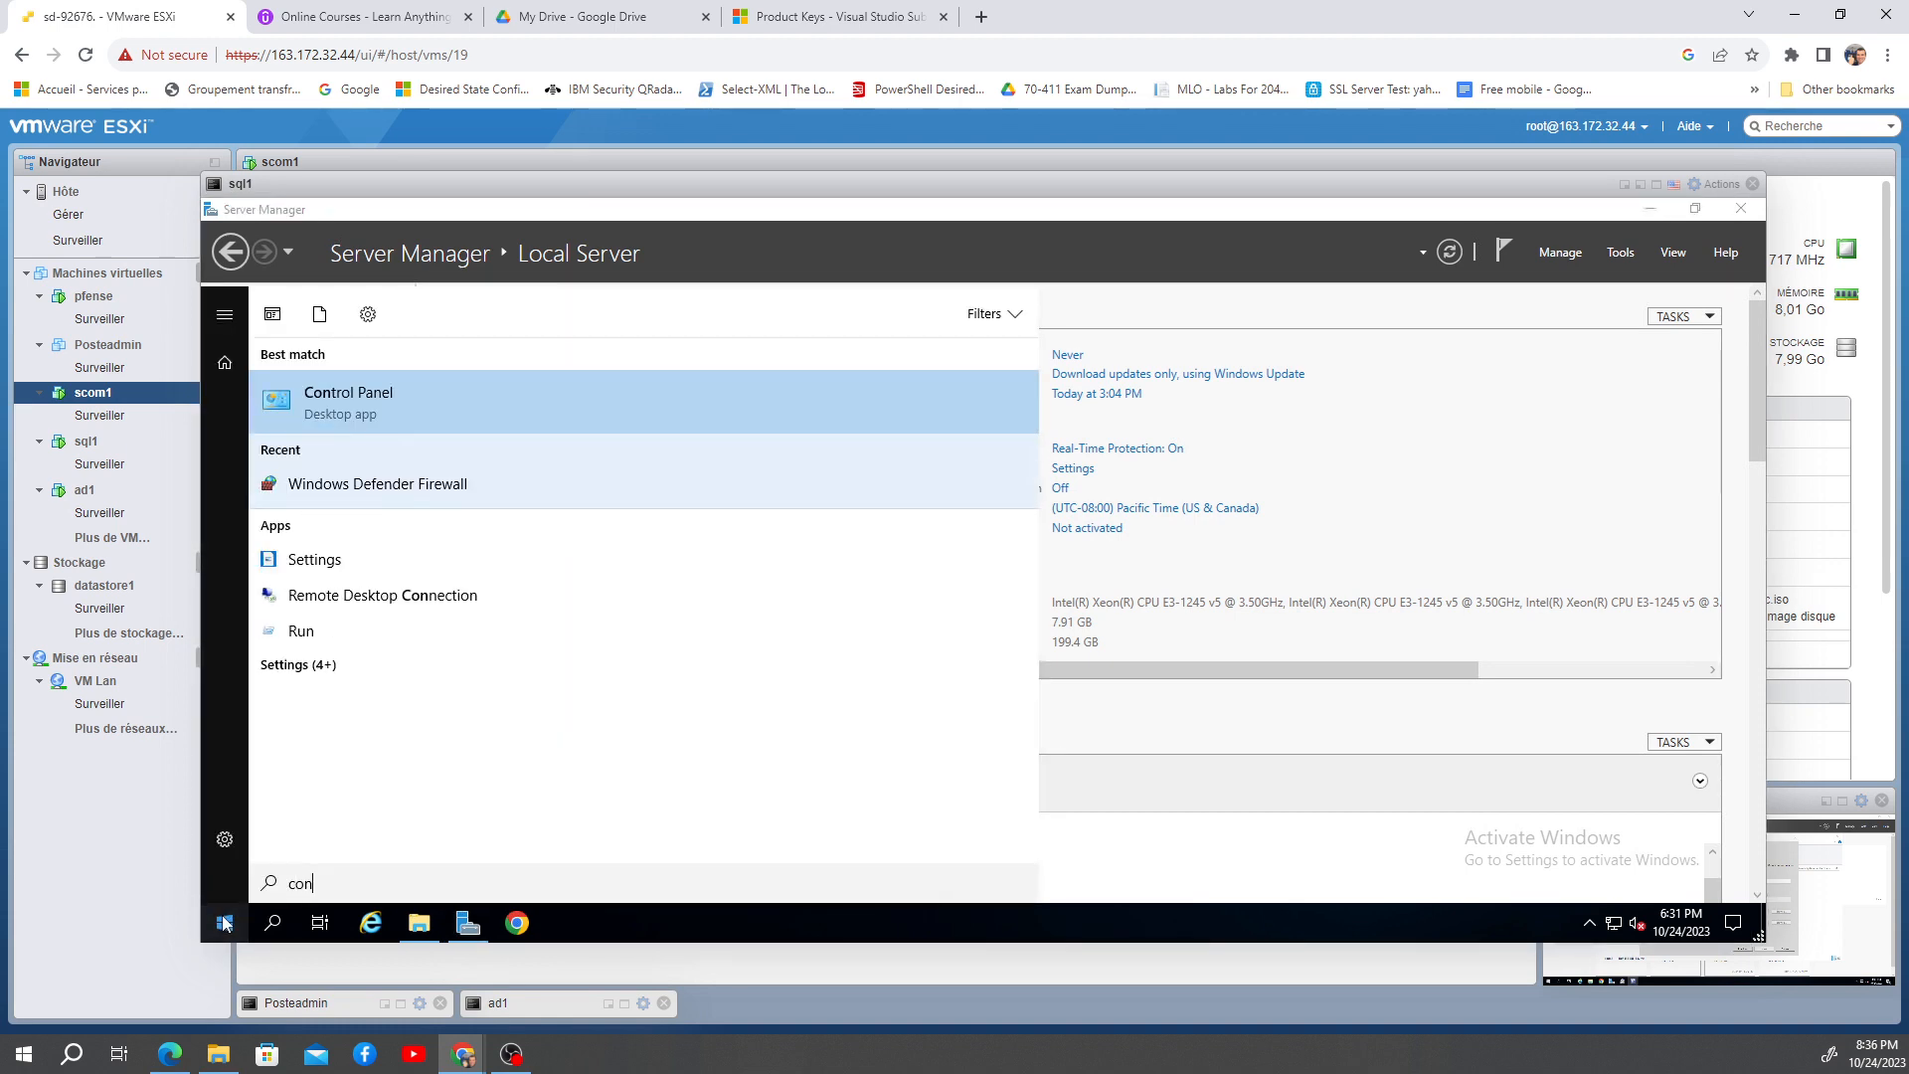
left_click(372, 497)
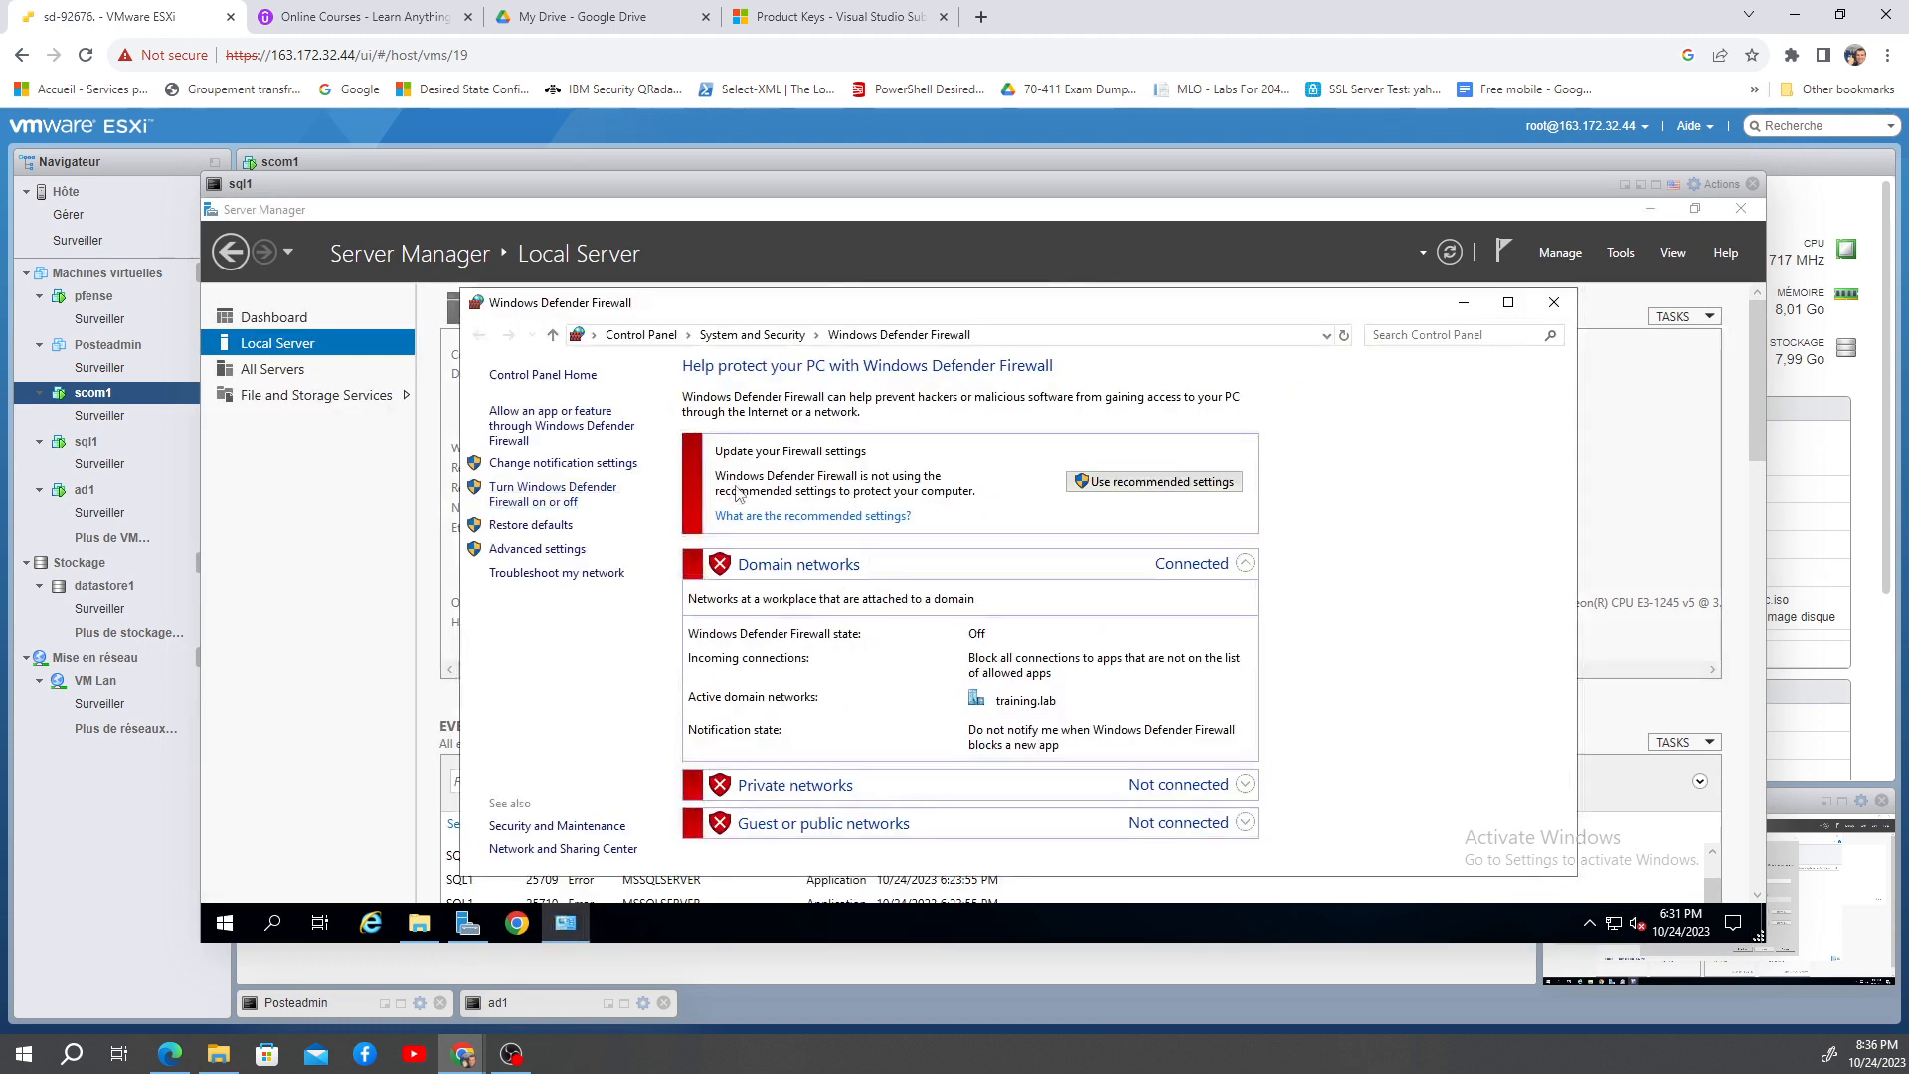
left_click(1546, 306)
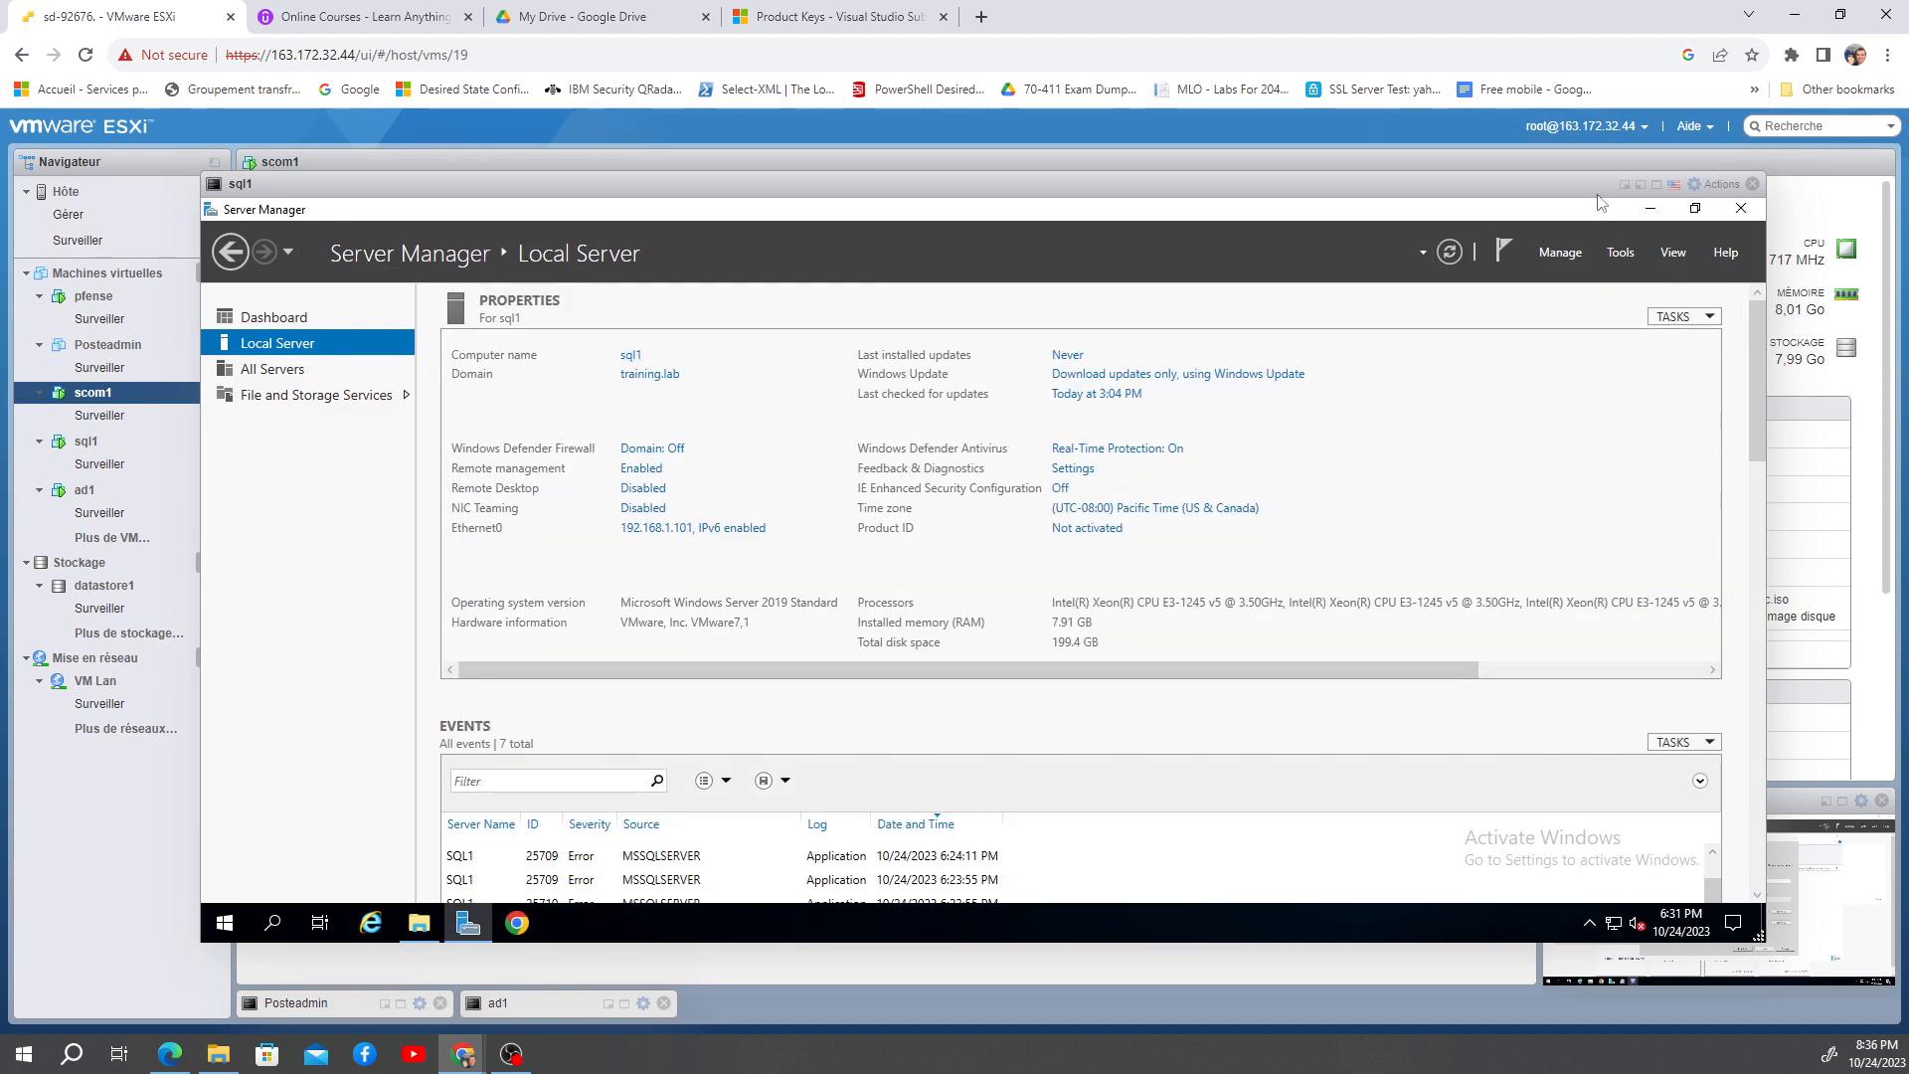
left_click(1623, 186)
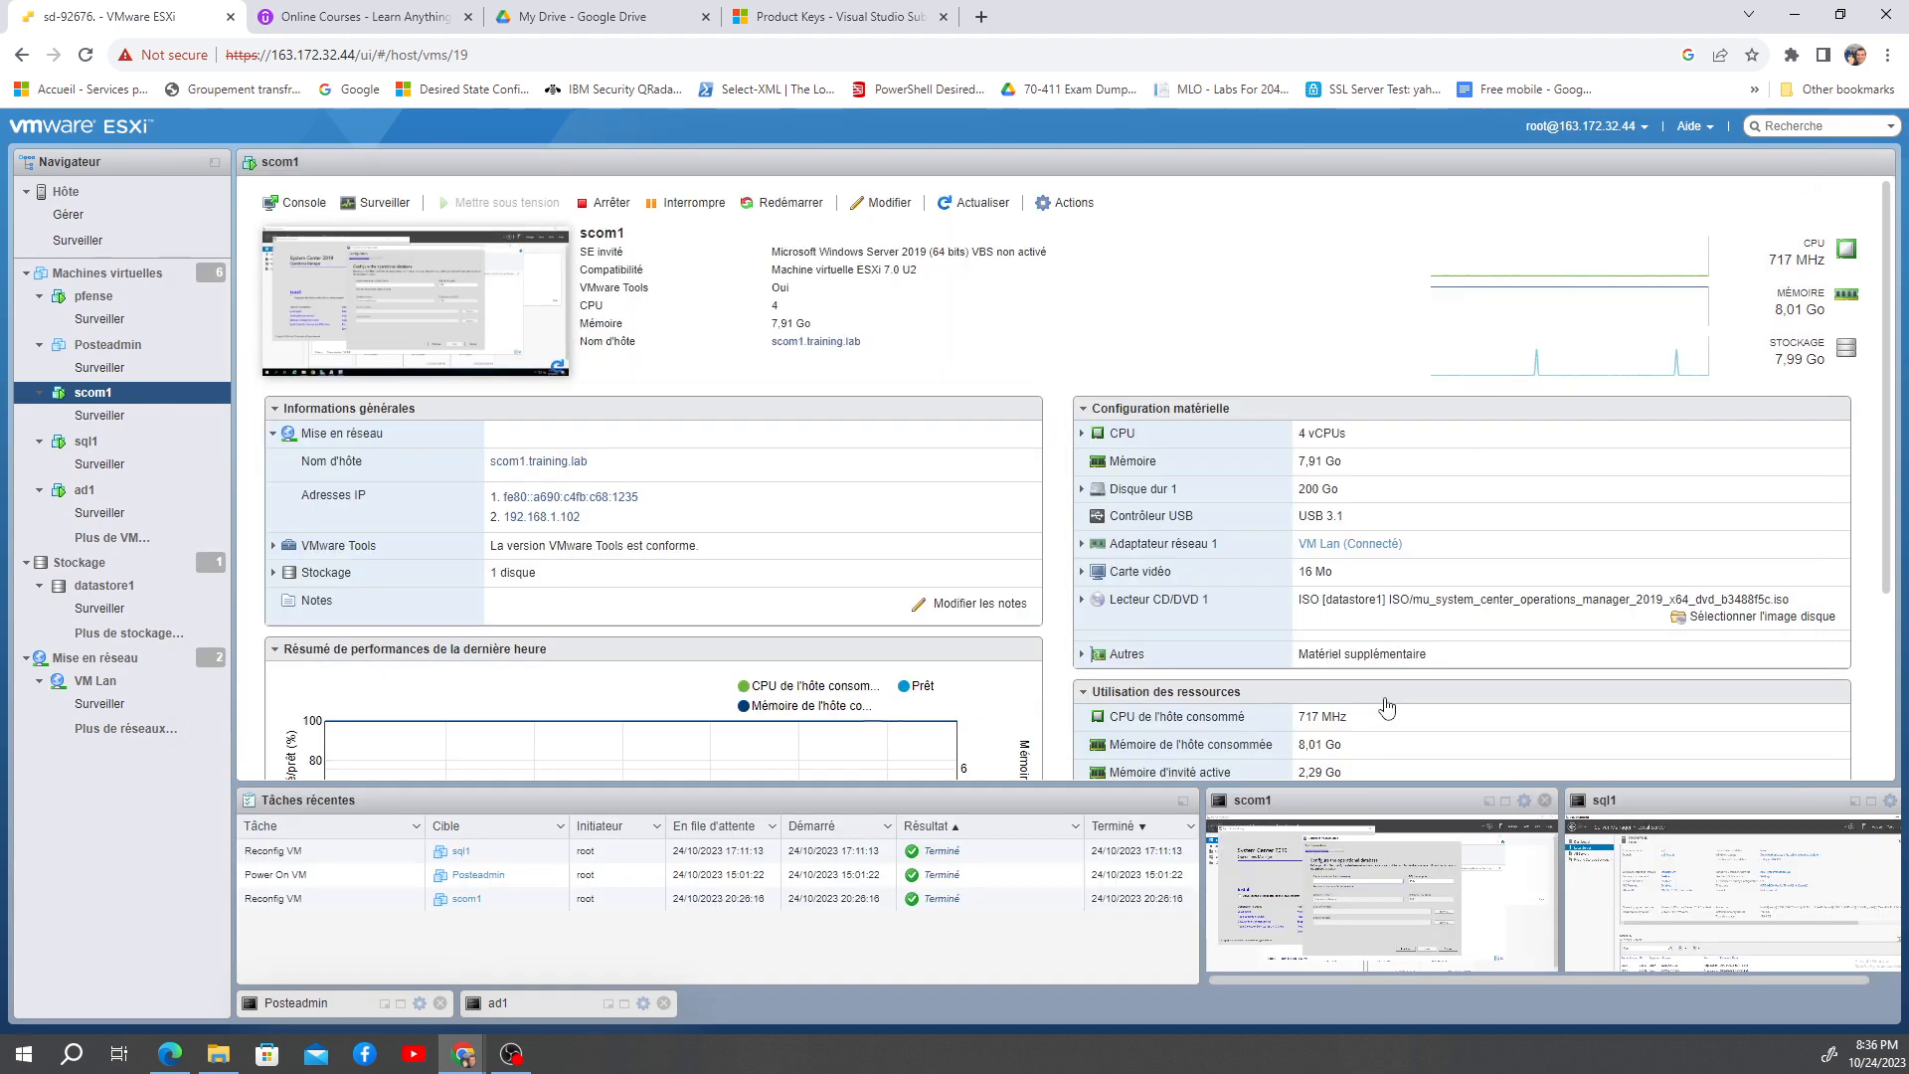
Step: Back in scom1's setup, use sql1.training.lab for the operational database and a new data warehouse, keeping port 1433 and the default database settings
left_click(1469, 807)
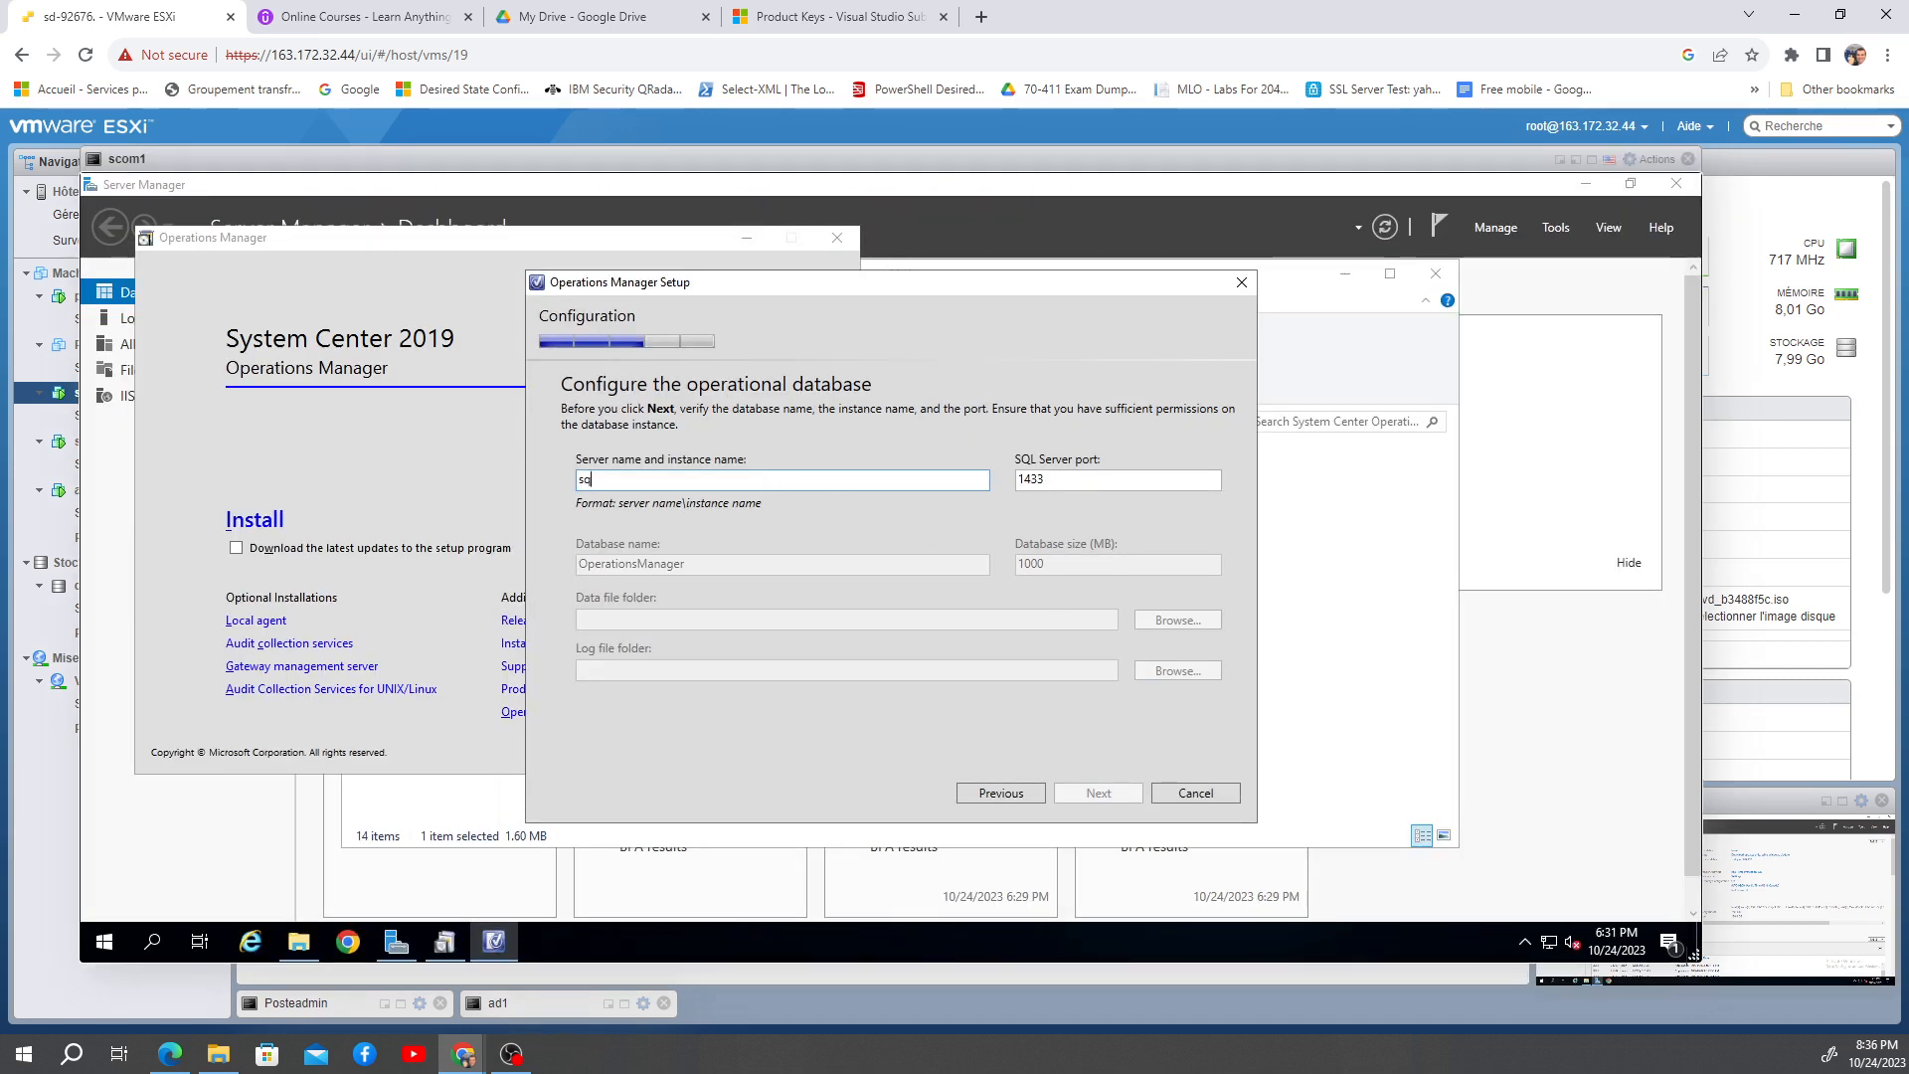
type(".")
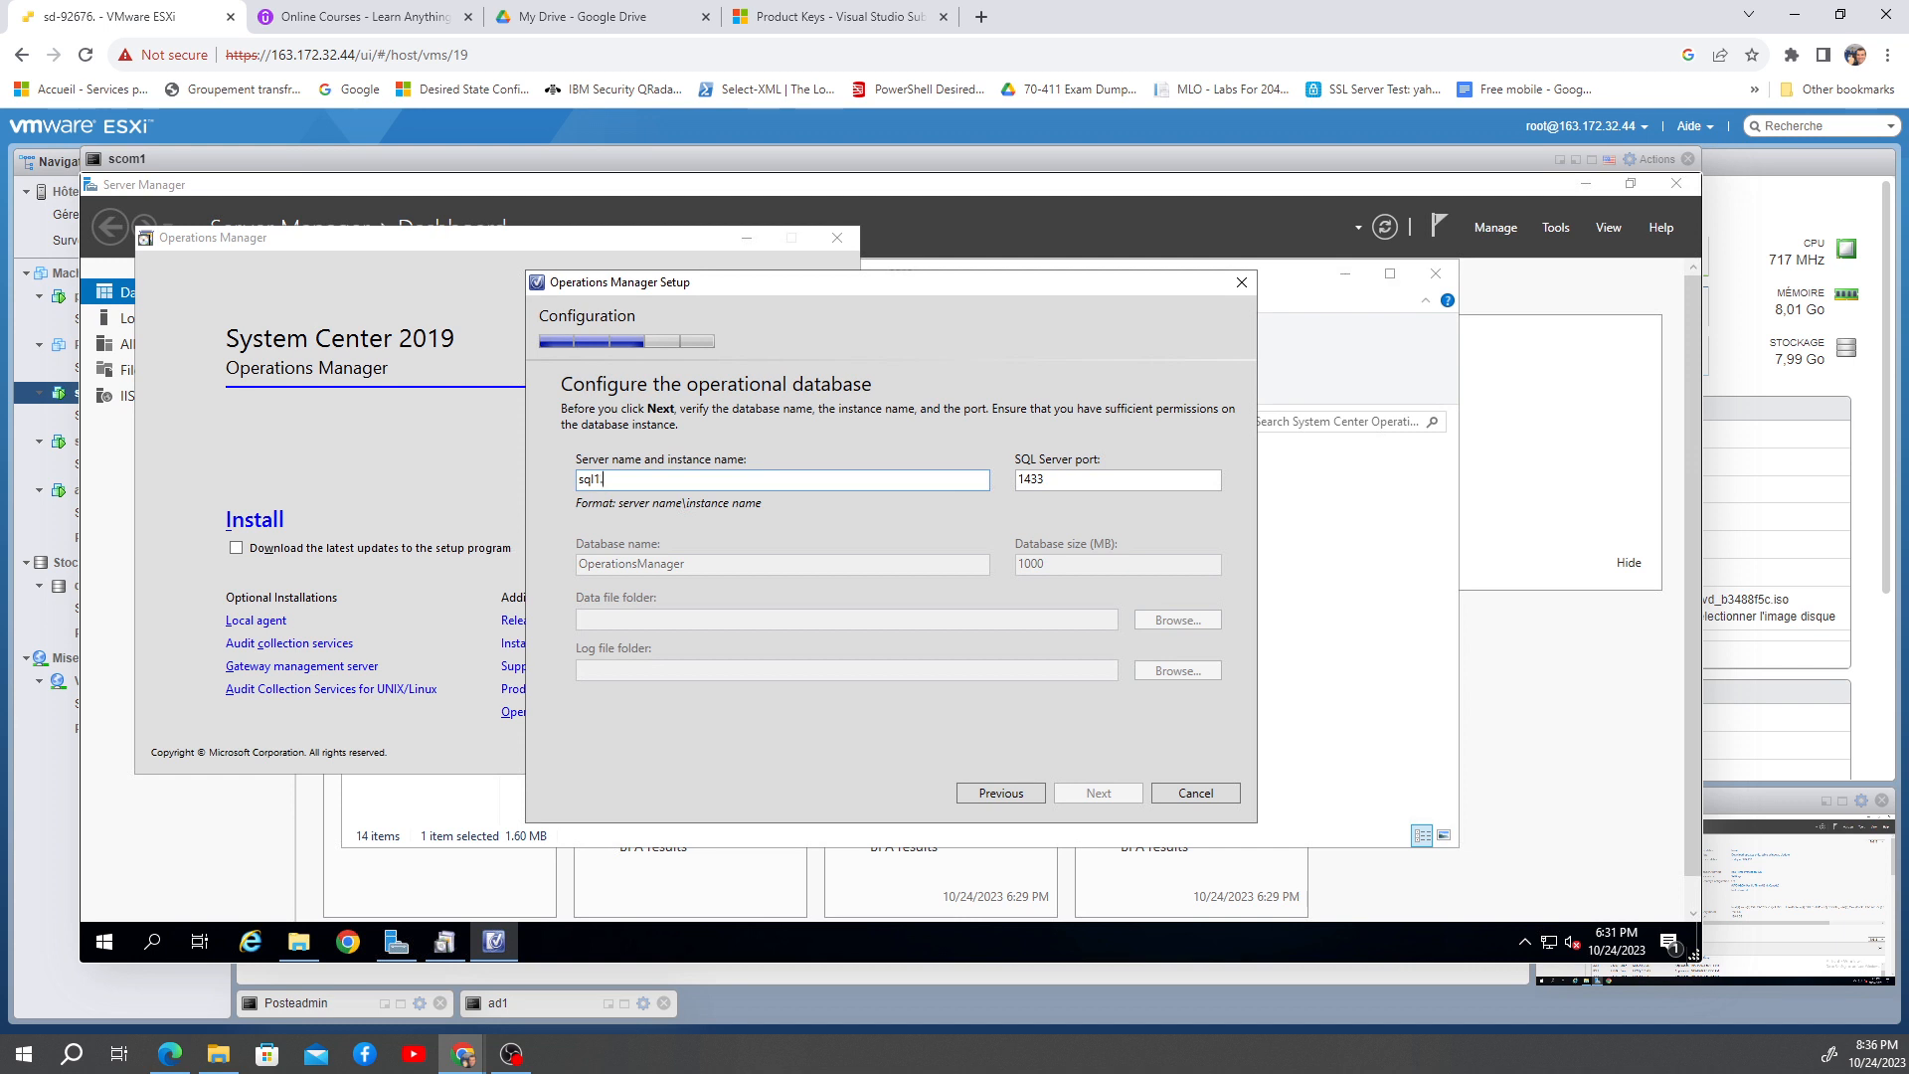
type("training.lab")
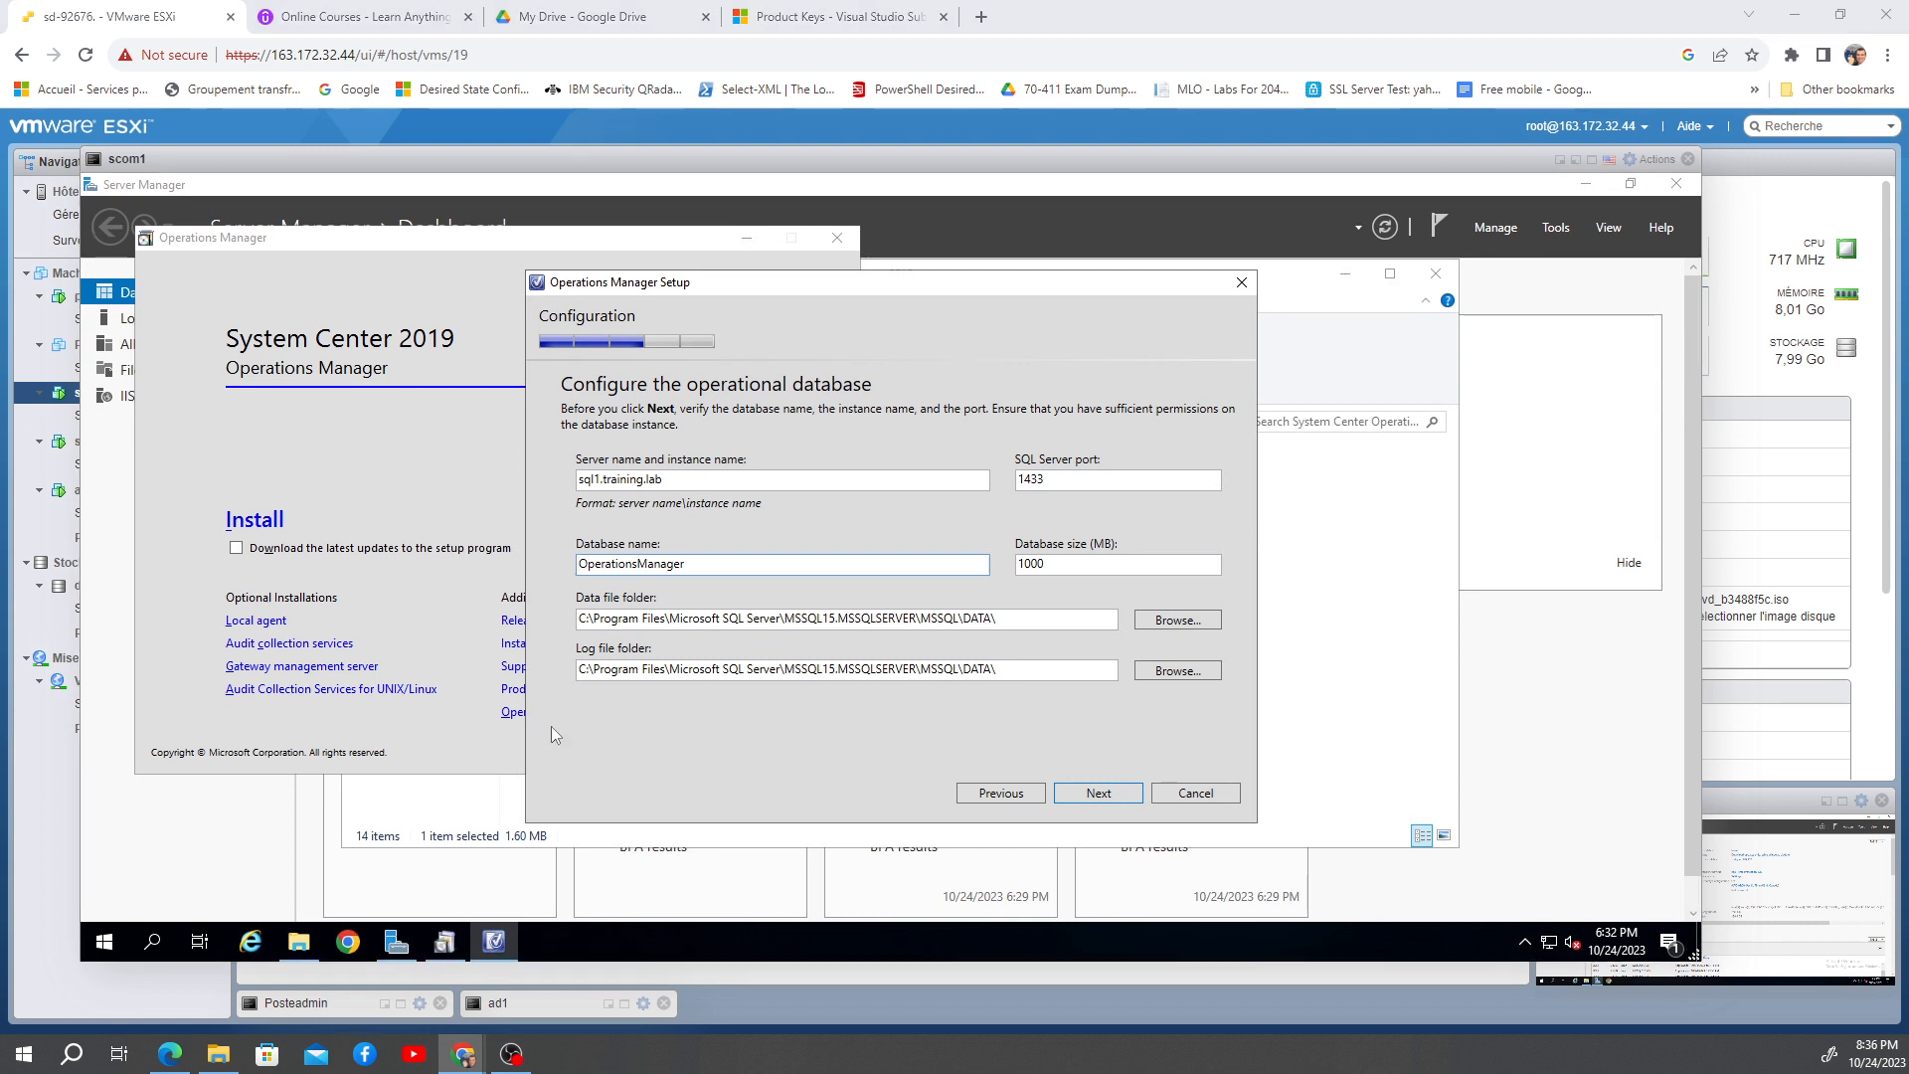
left_click(1091, 796)
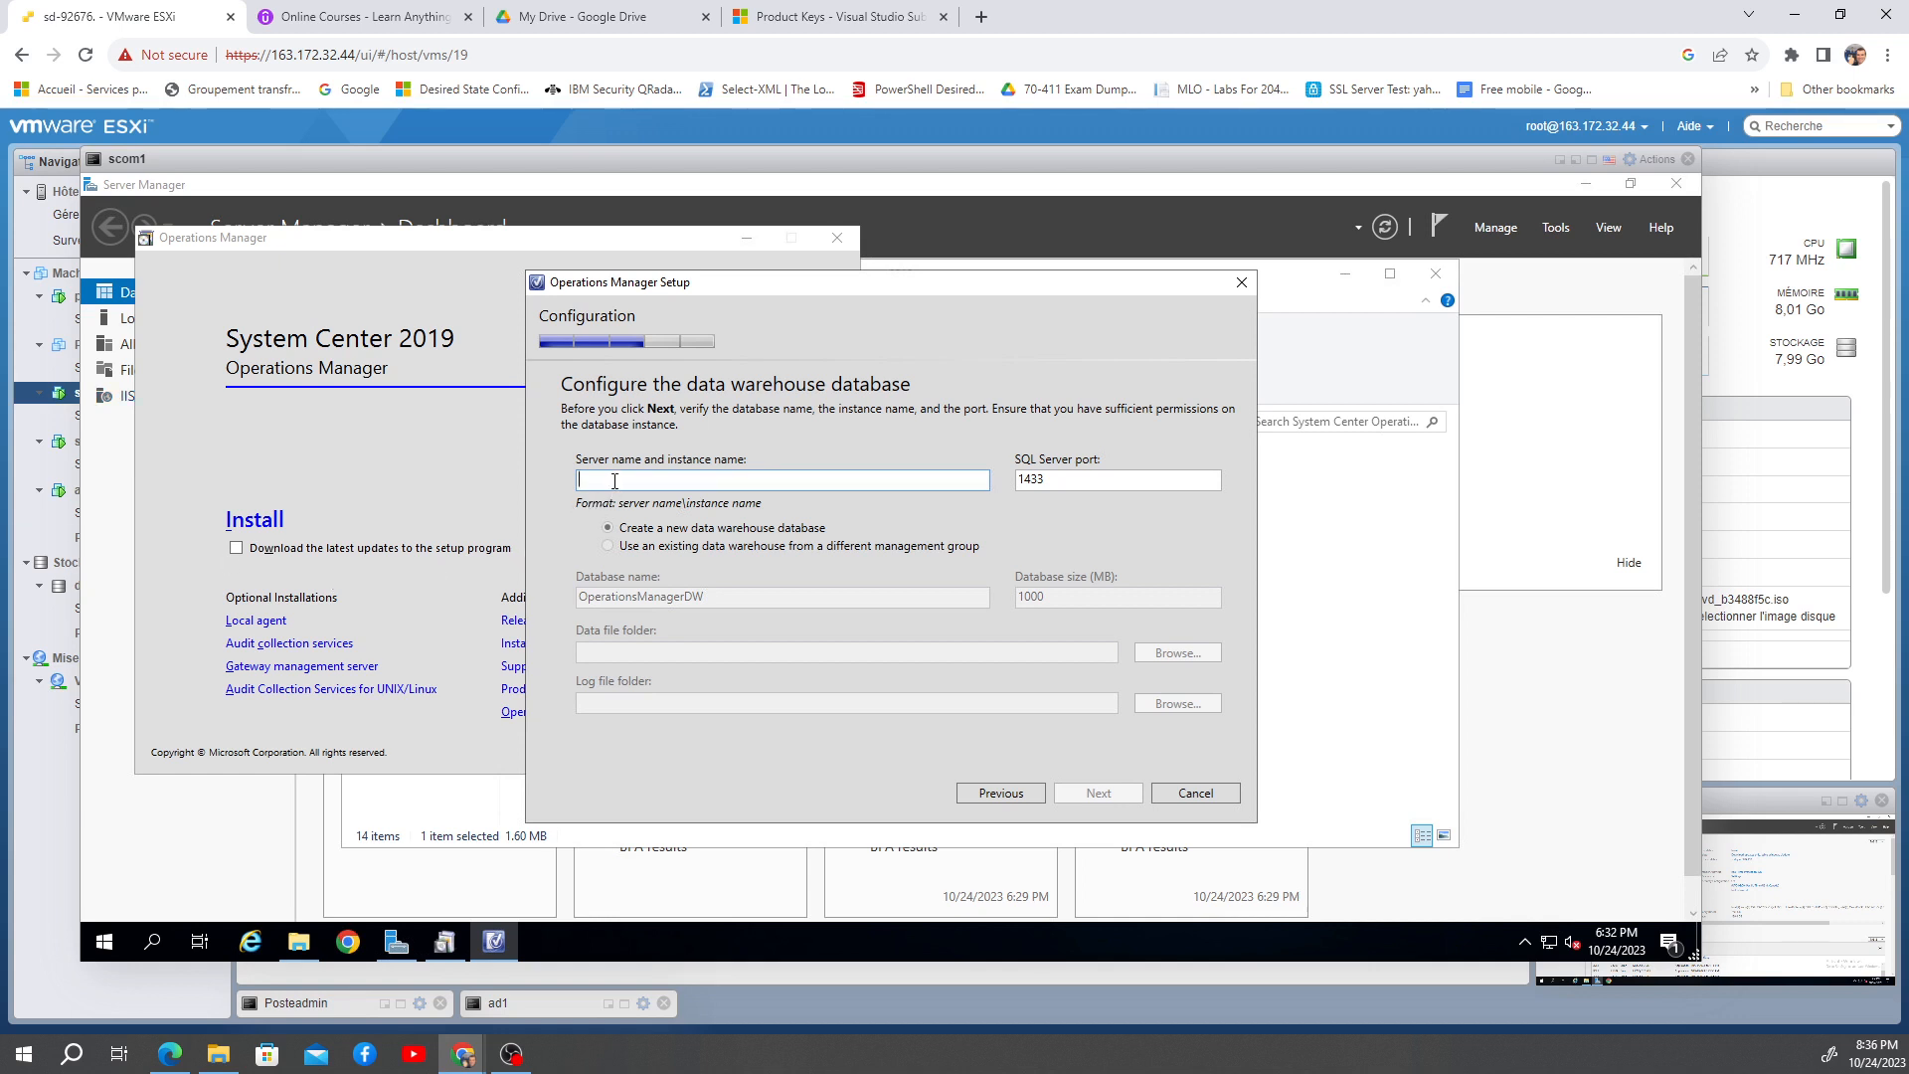
type("ql1.training.lab")
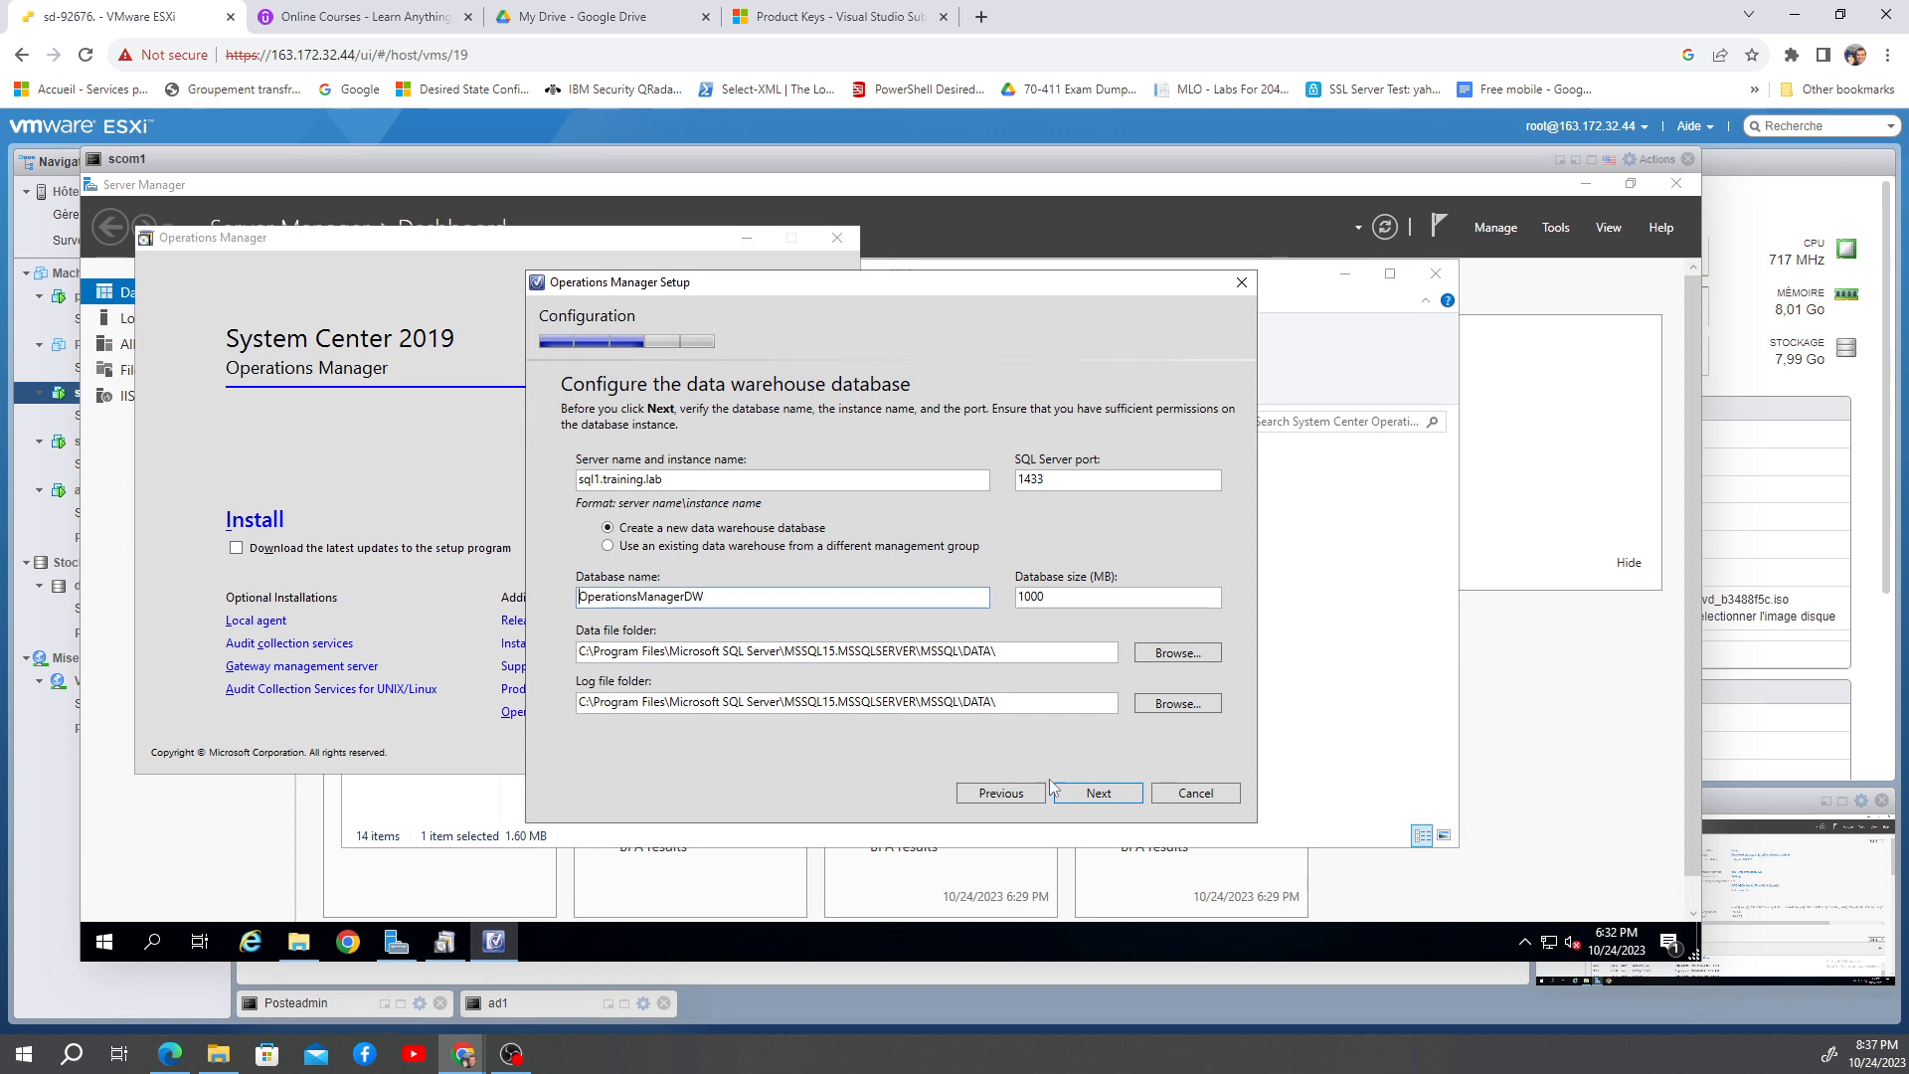
left_click(1094, 795)
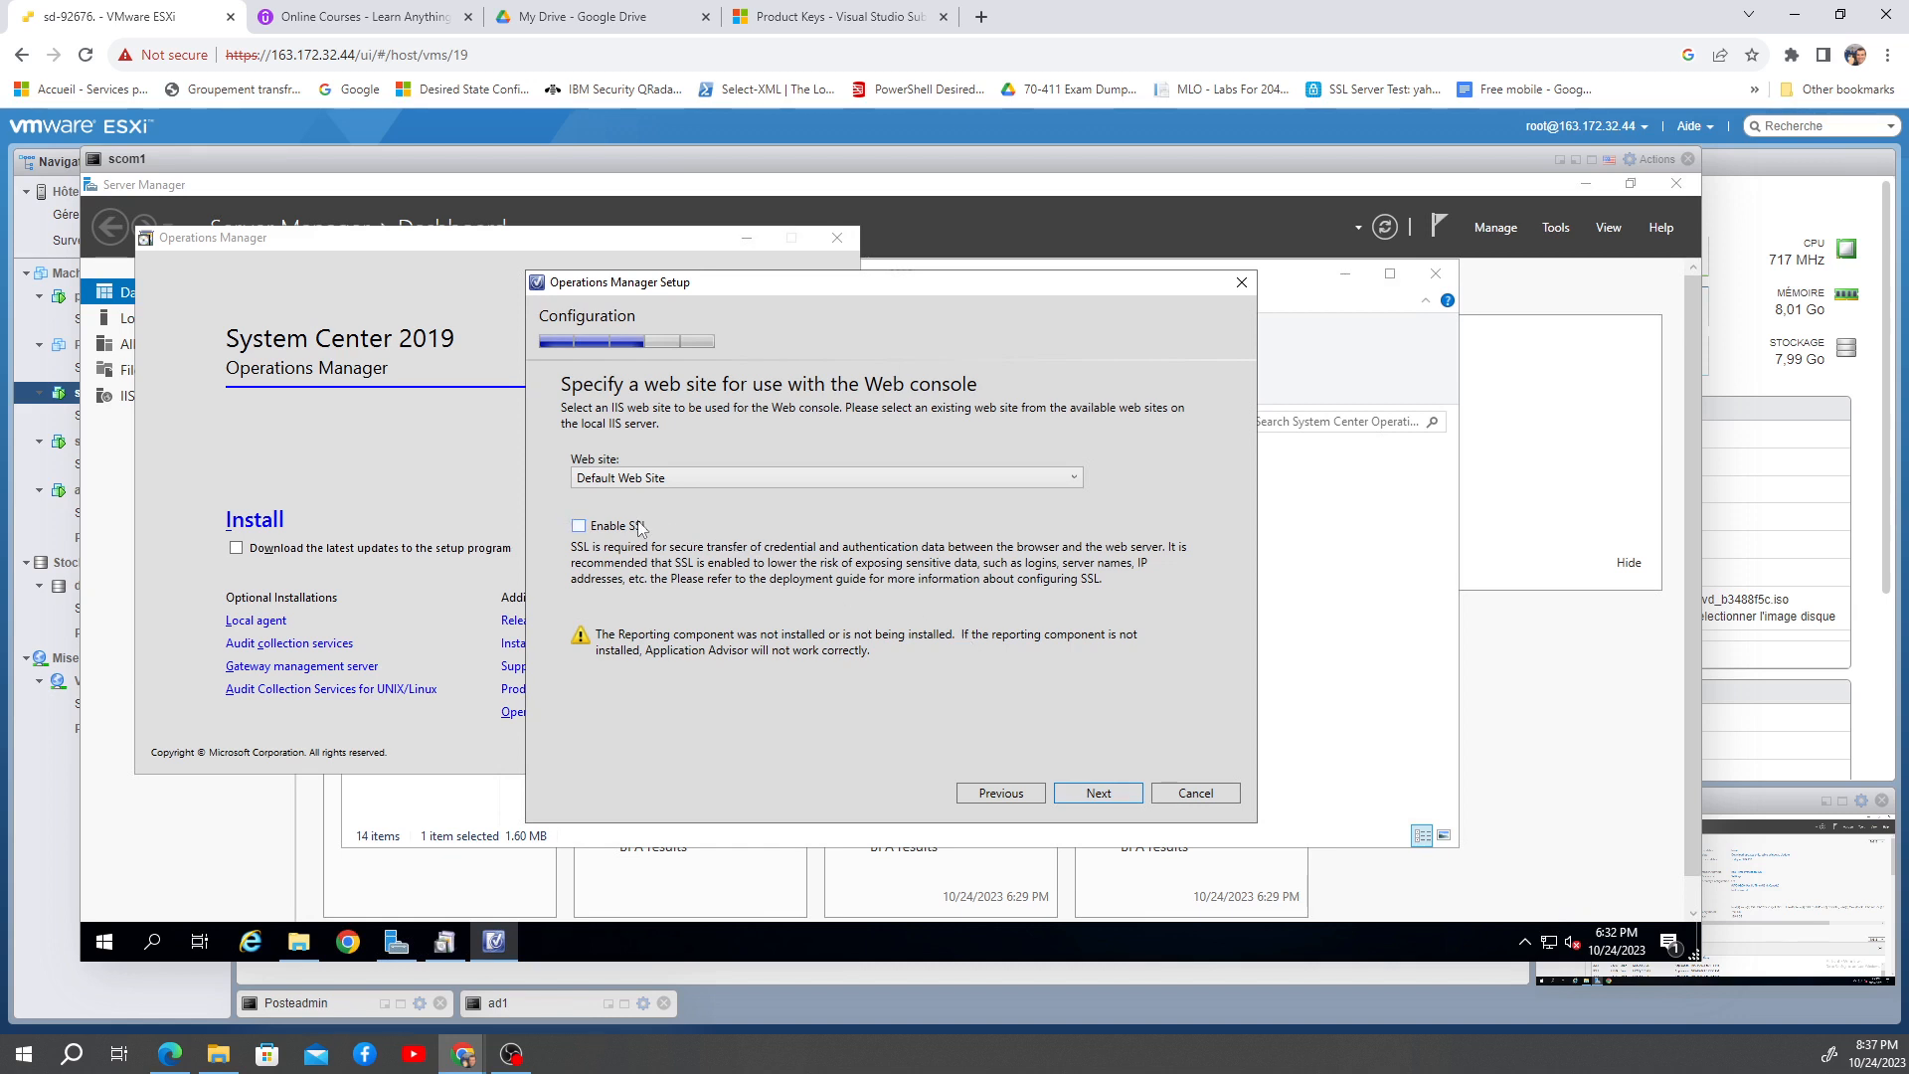
Step: Keep Default Web Site without SSL and Mixed Authentication for the Web console, and proceed to the Operations Manager accounts
left_click(1093, 794)
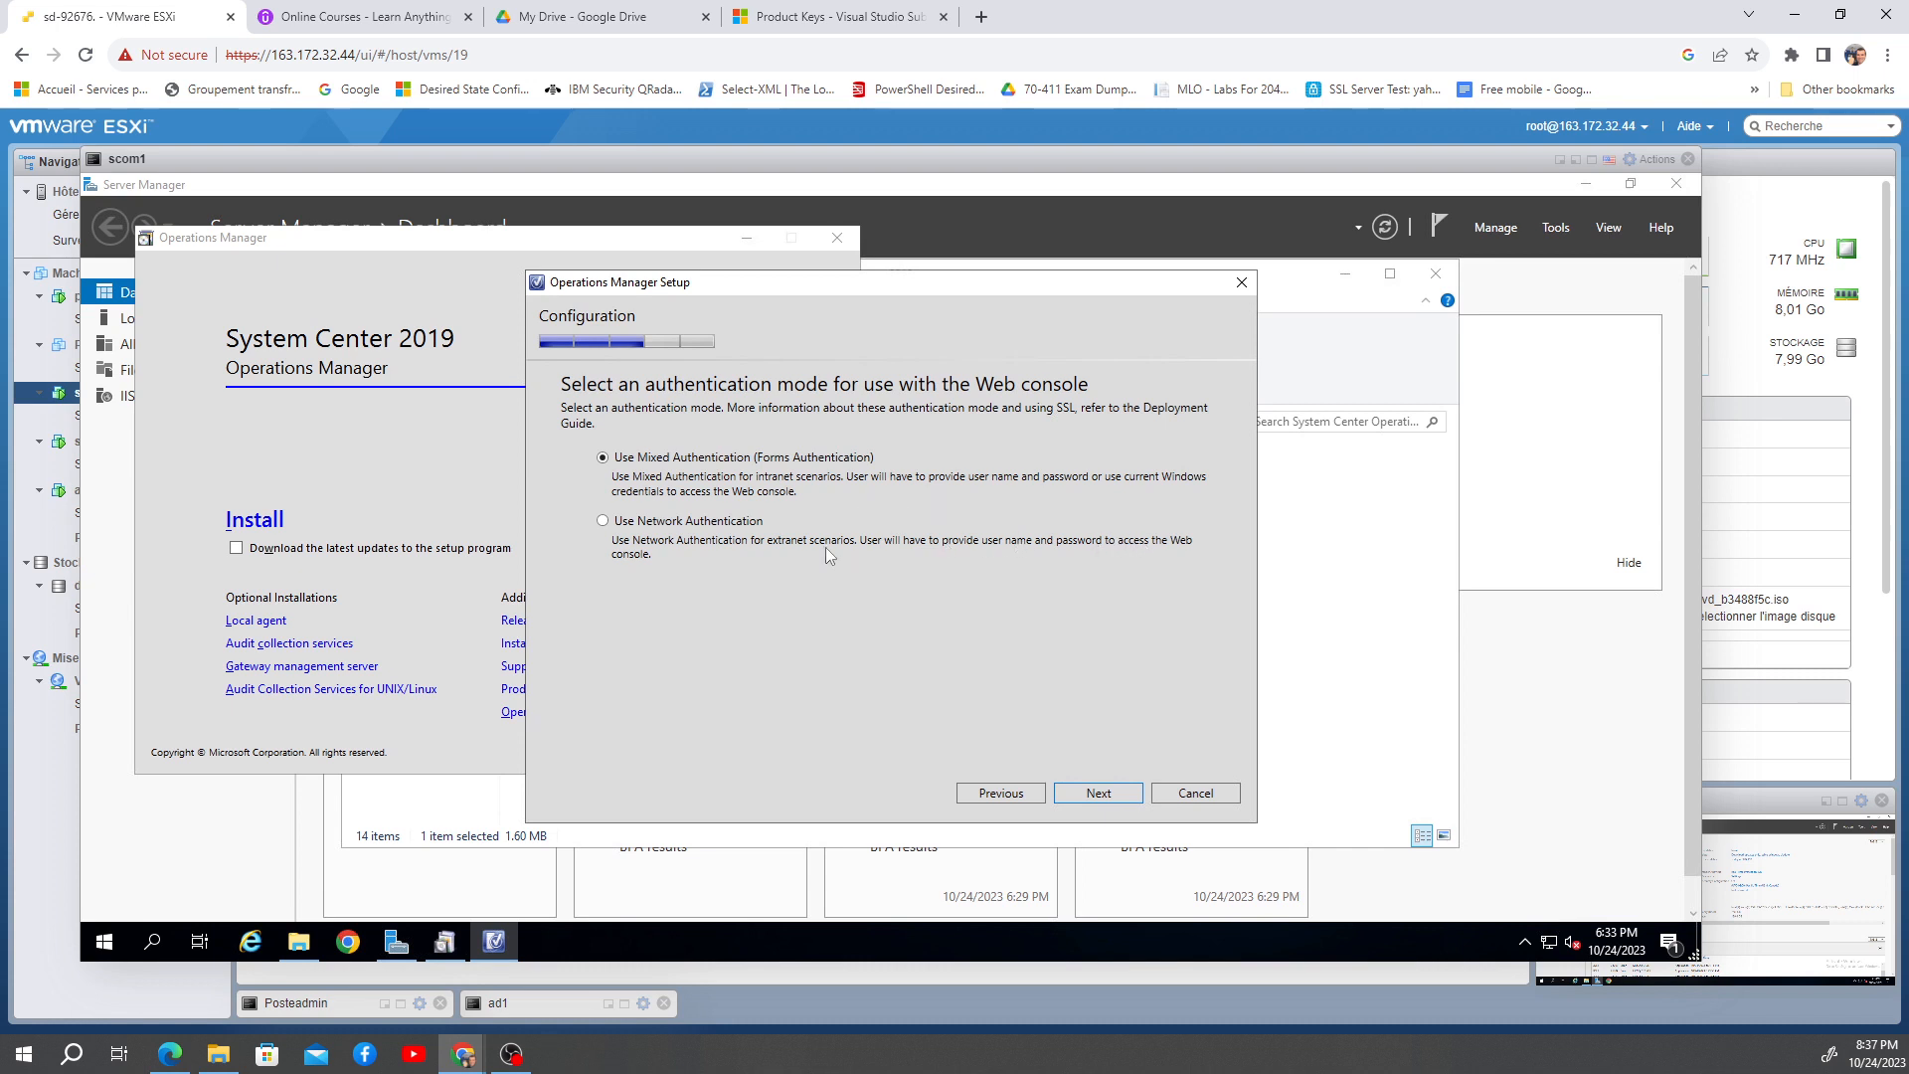
left_click(1099, 796)
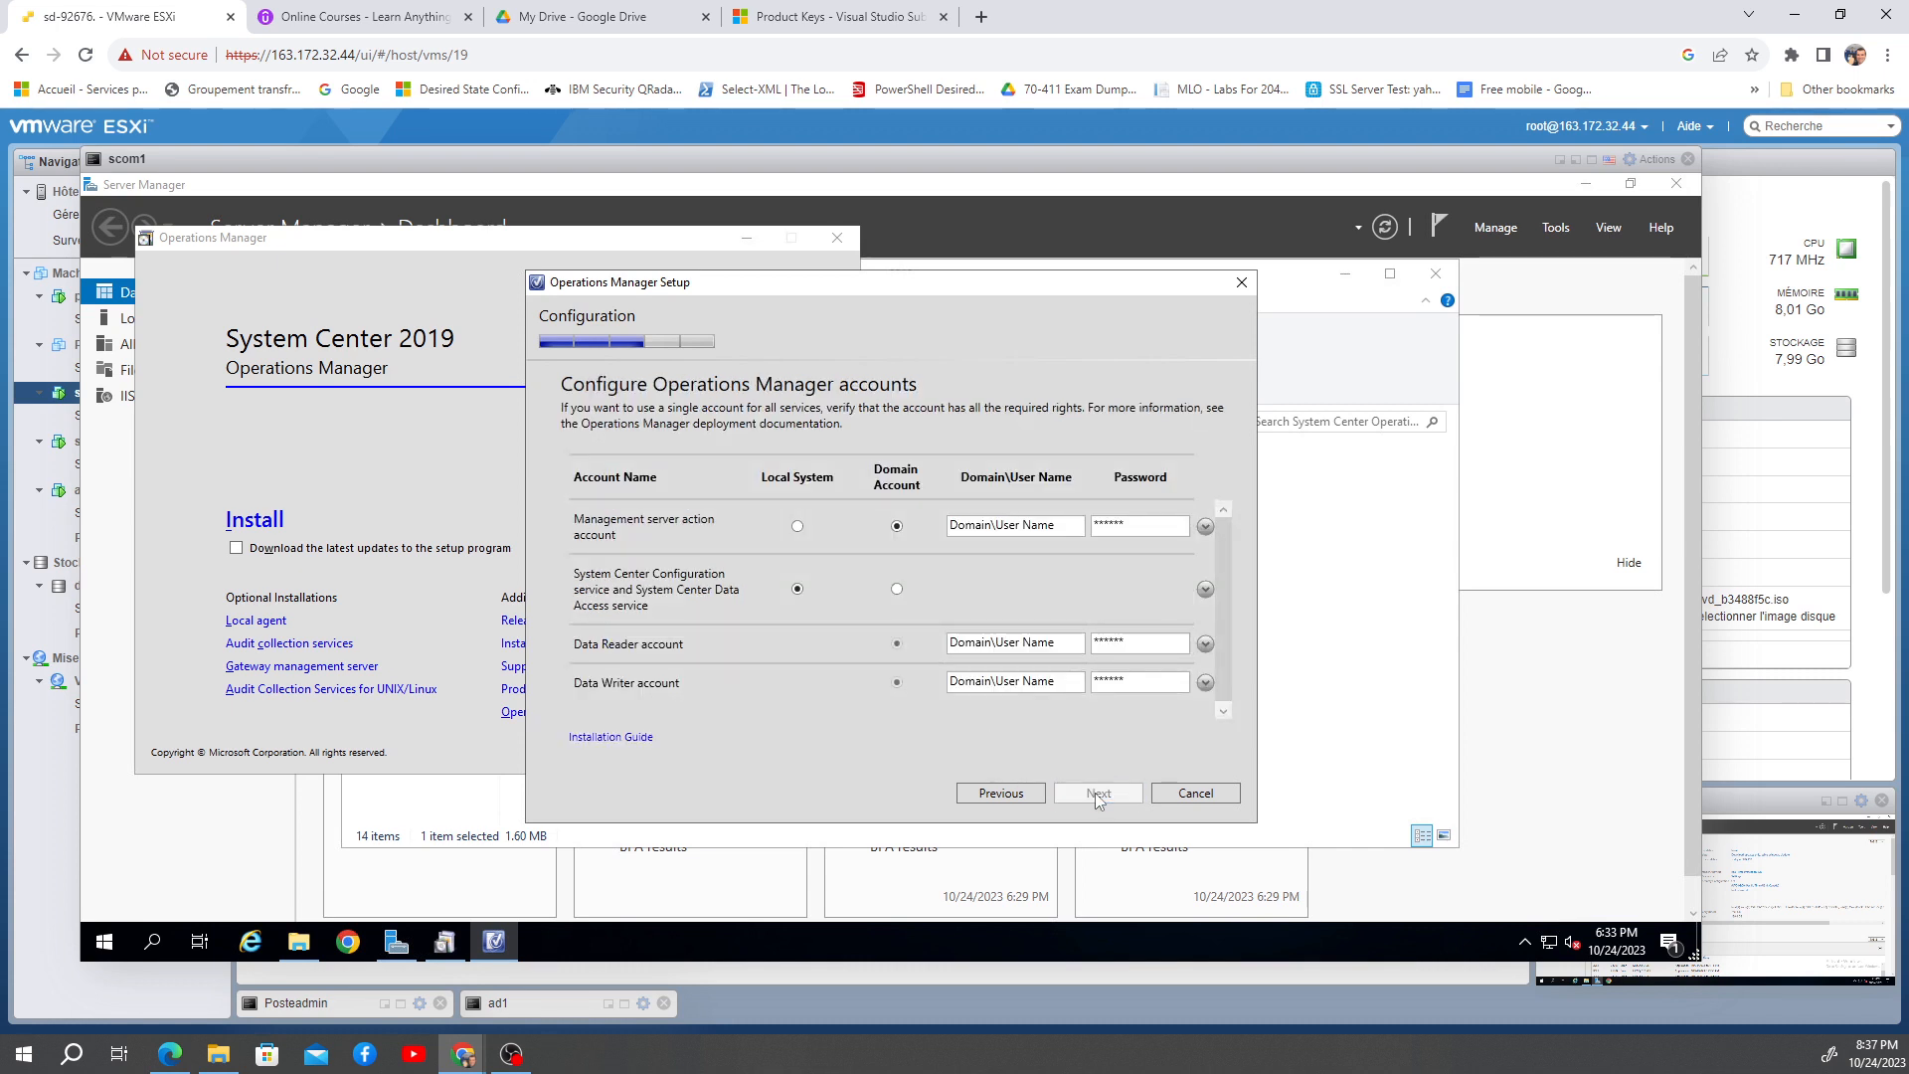
Step: Review the management server action account's description and set its domain user name to training\omaa
left_click(1047, 528)
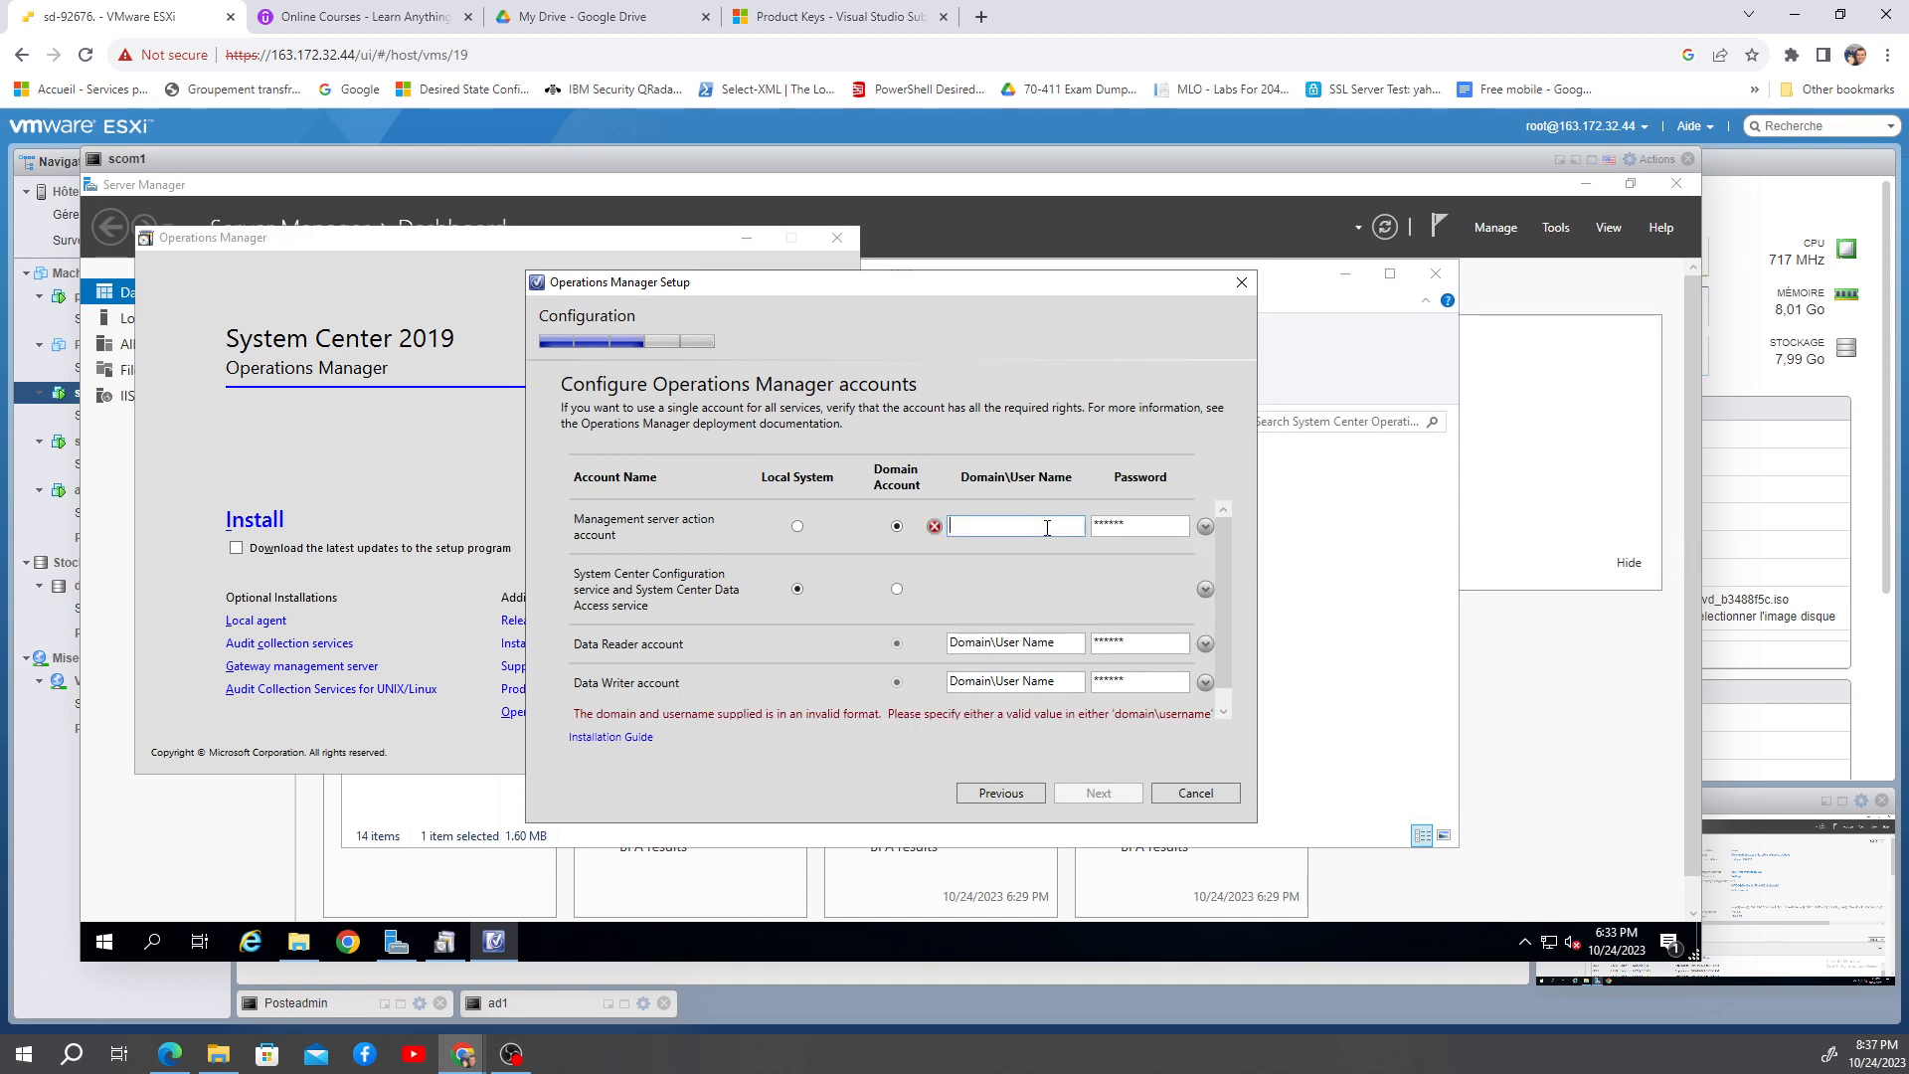
left_click(1206, 529)
left_click(1207, 530)
left_click(1207, 529)
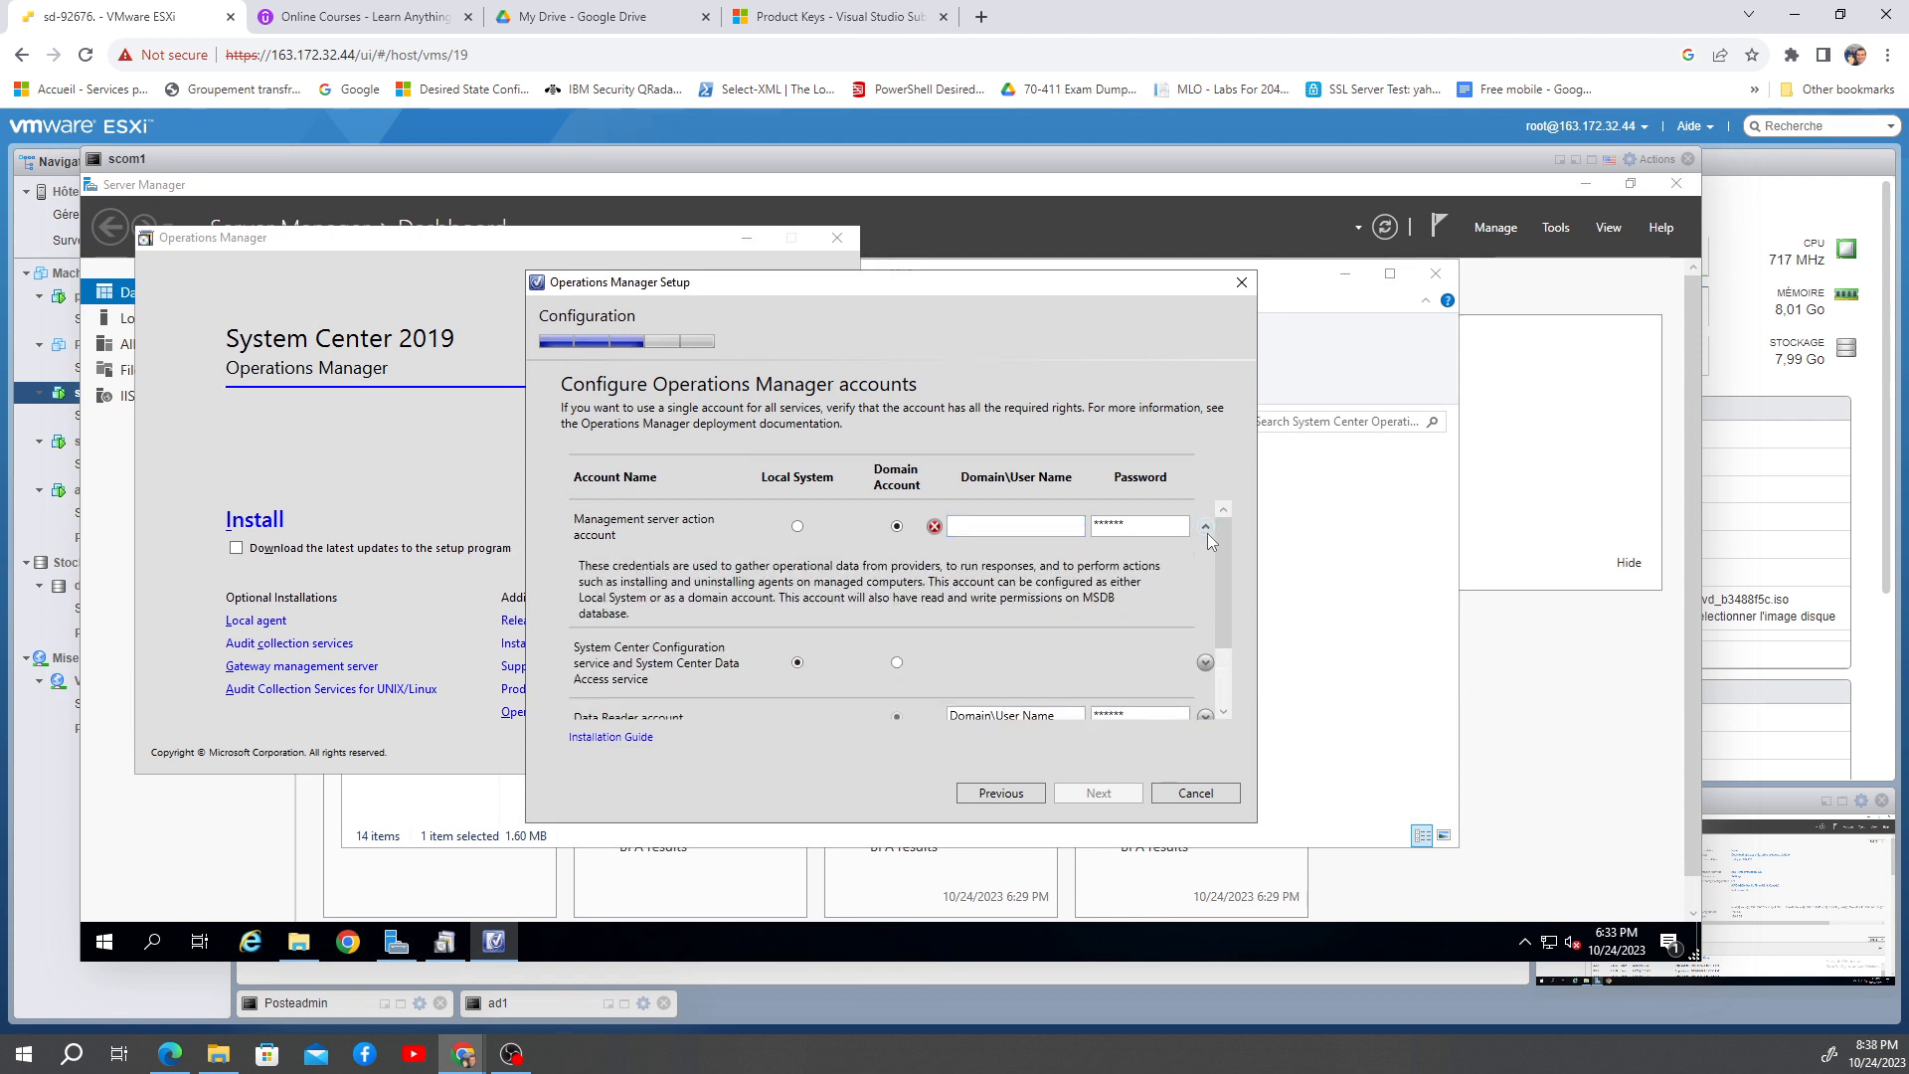
left_click(1206, 528)
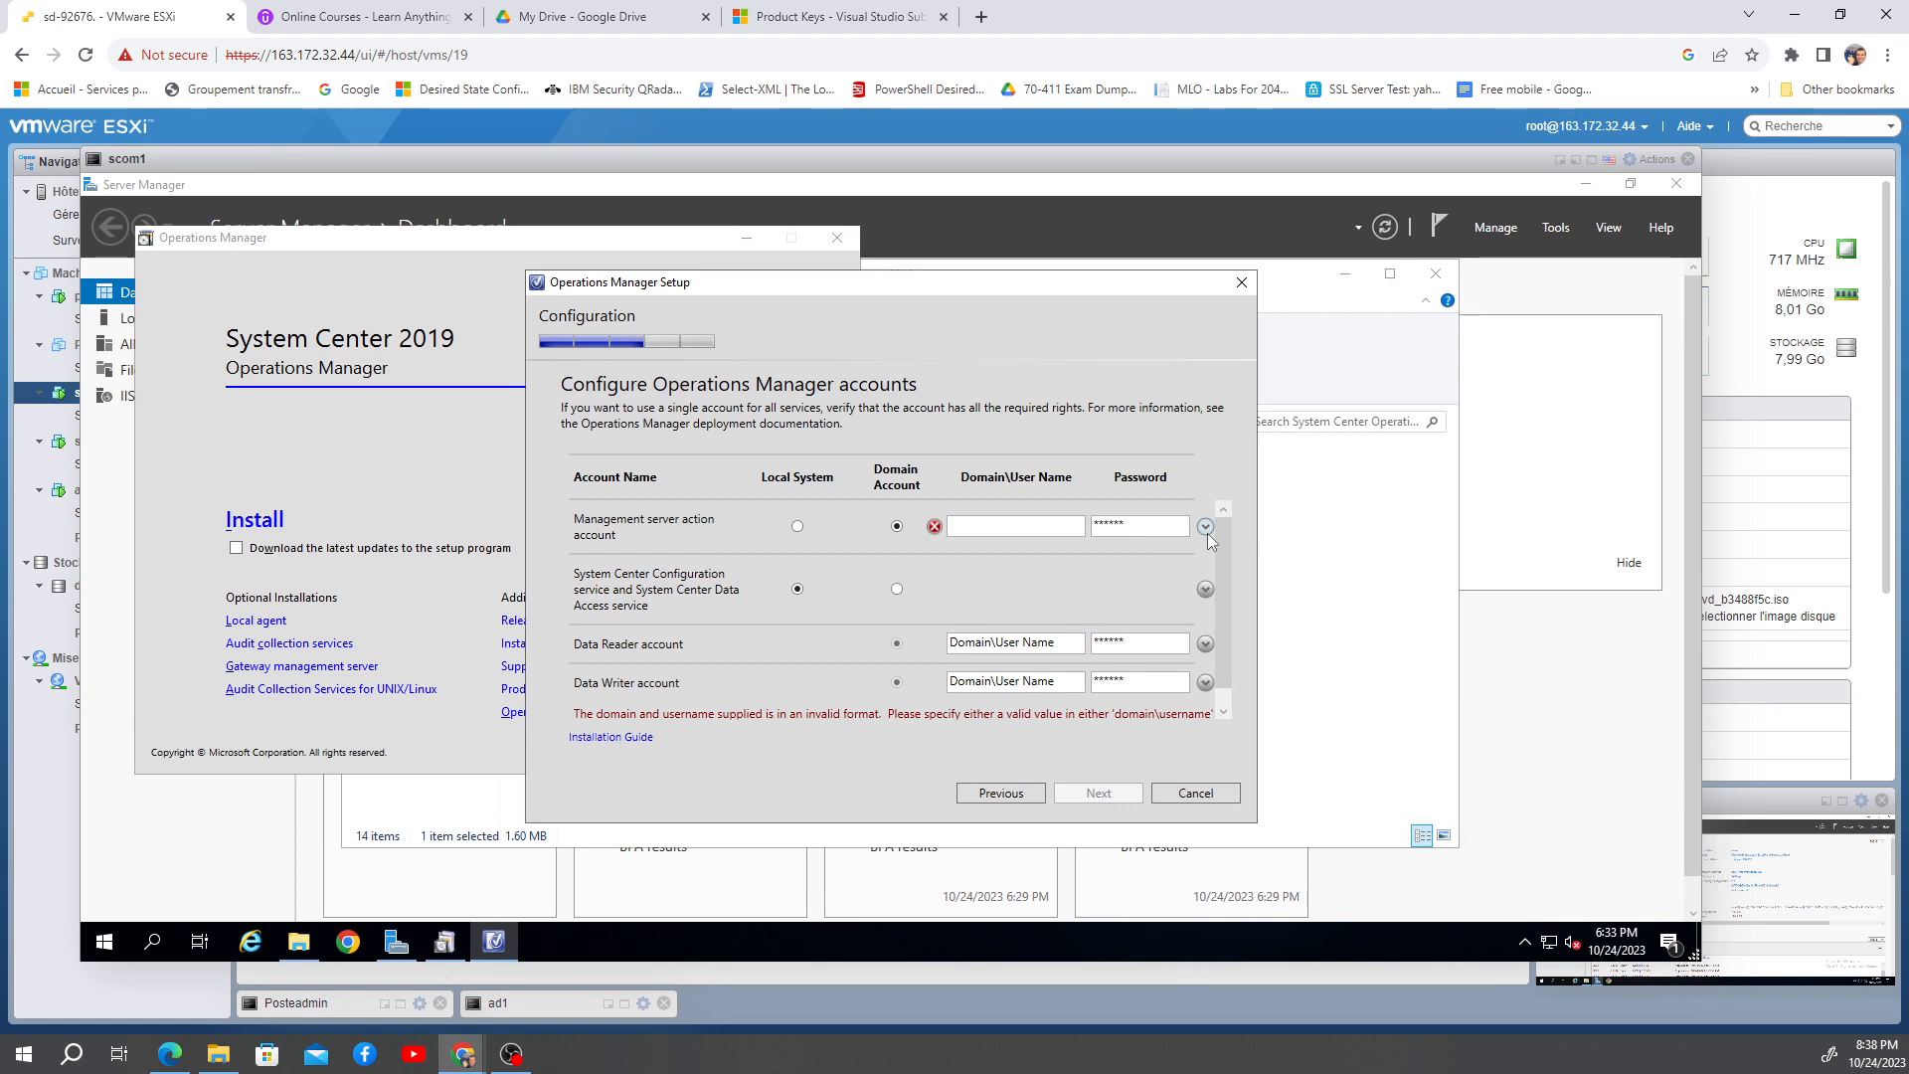
left_click(1022, 524)
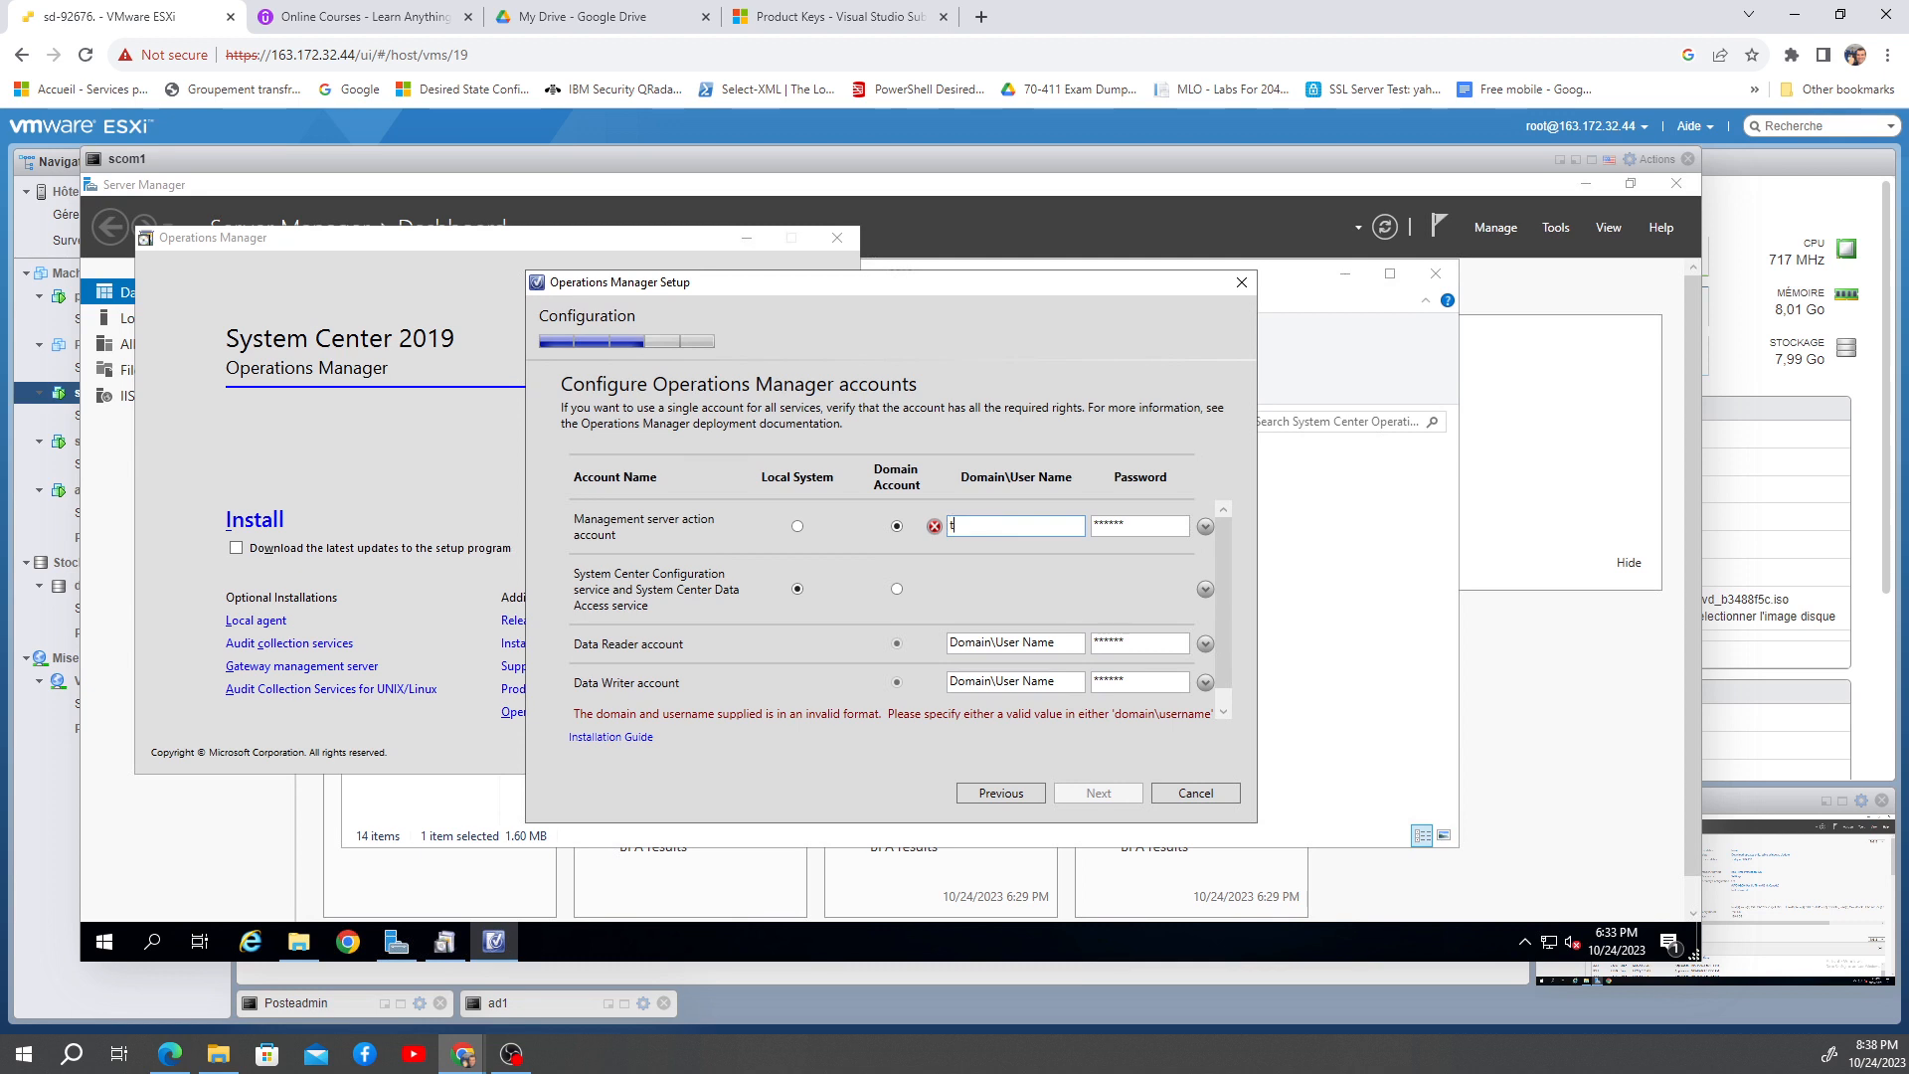
type("ning\\o")
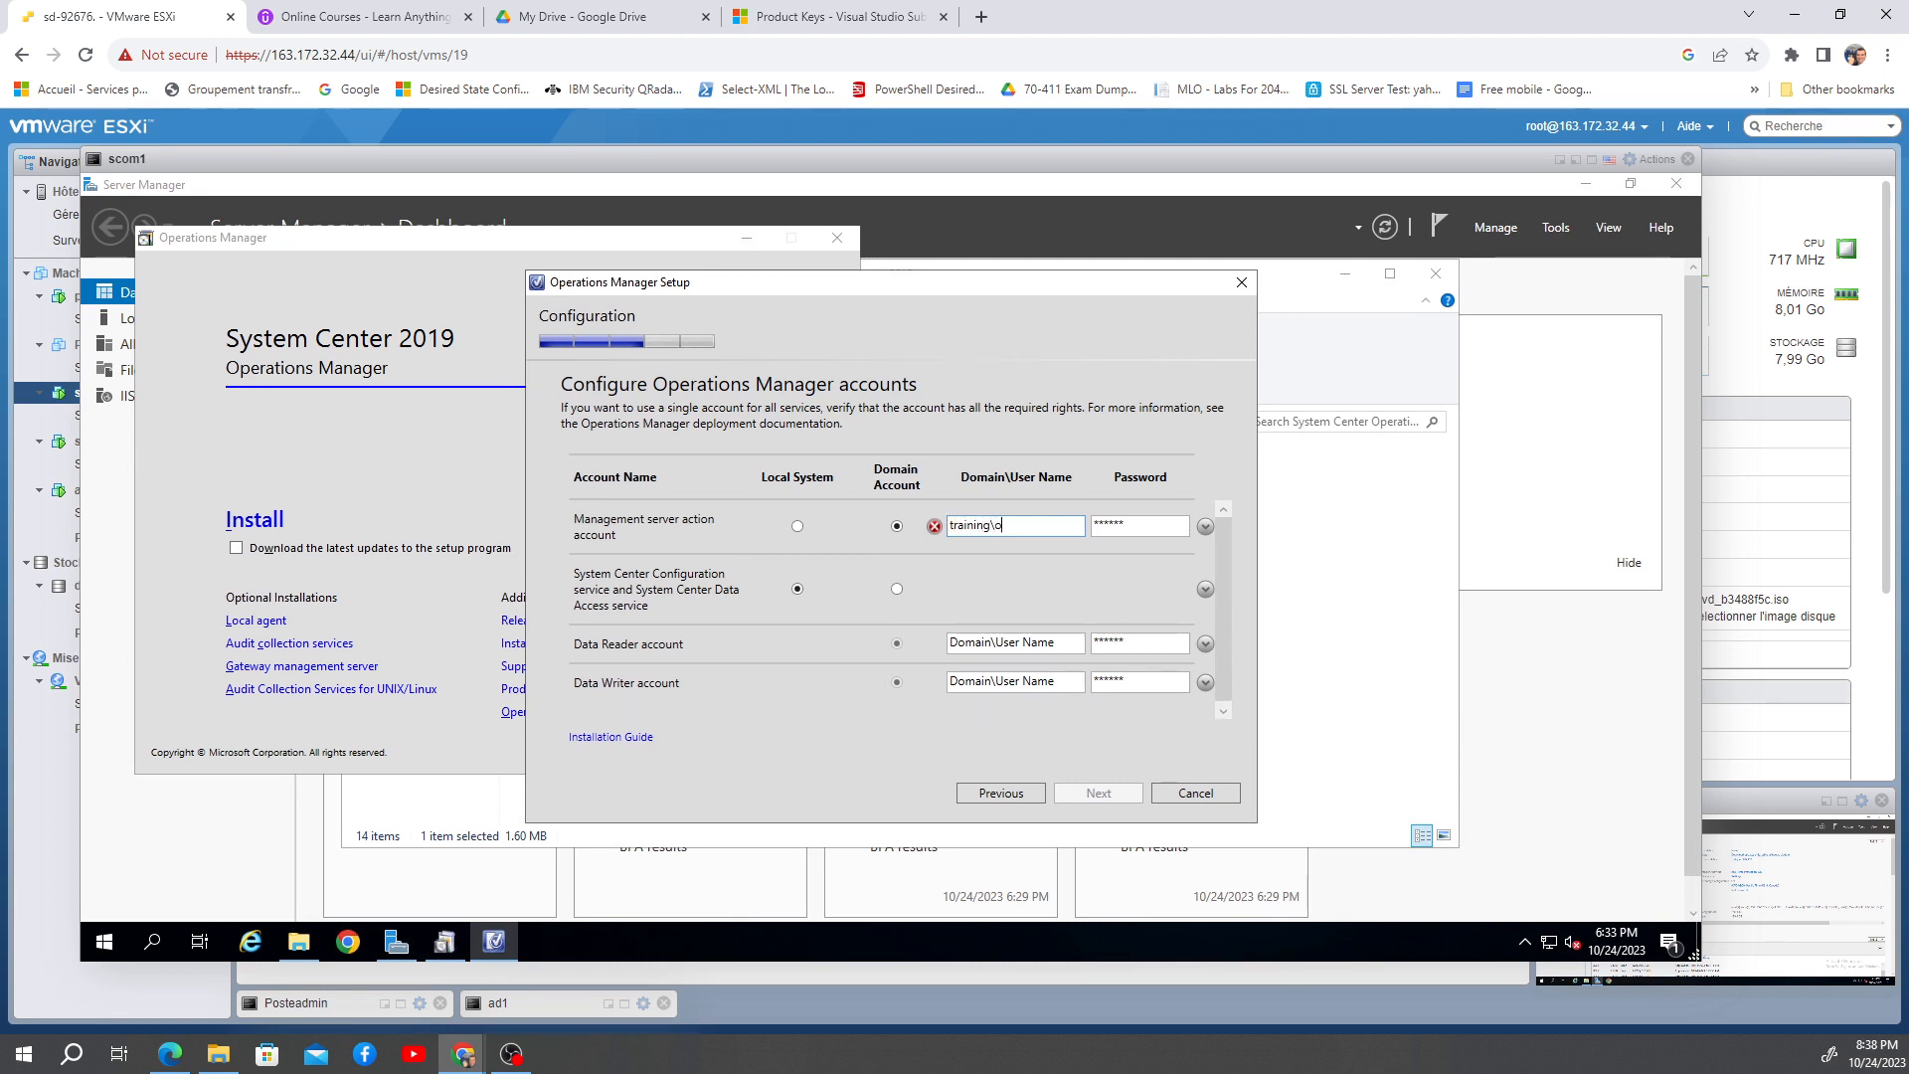
type("maa")
Step: Switch to the ad1 virtual machine's console and sign in to the domain administrator account with its password
left_click(1560, 161)
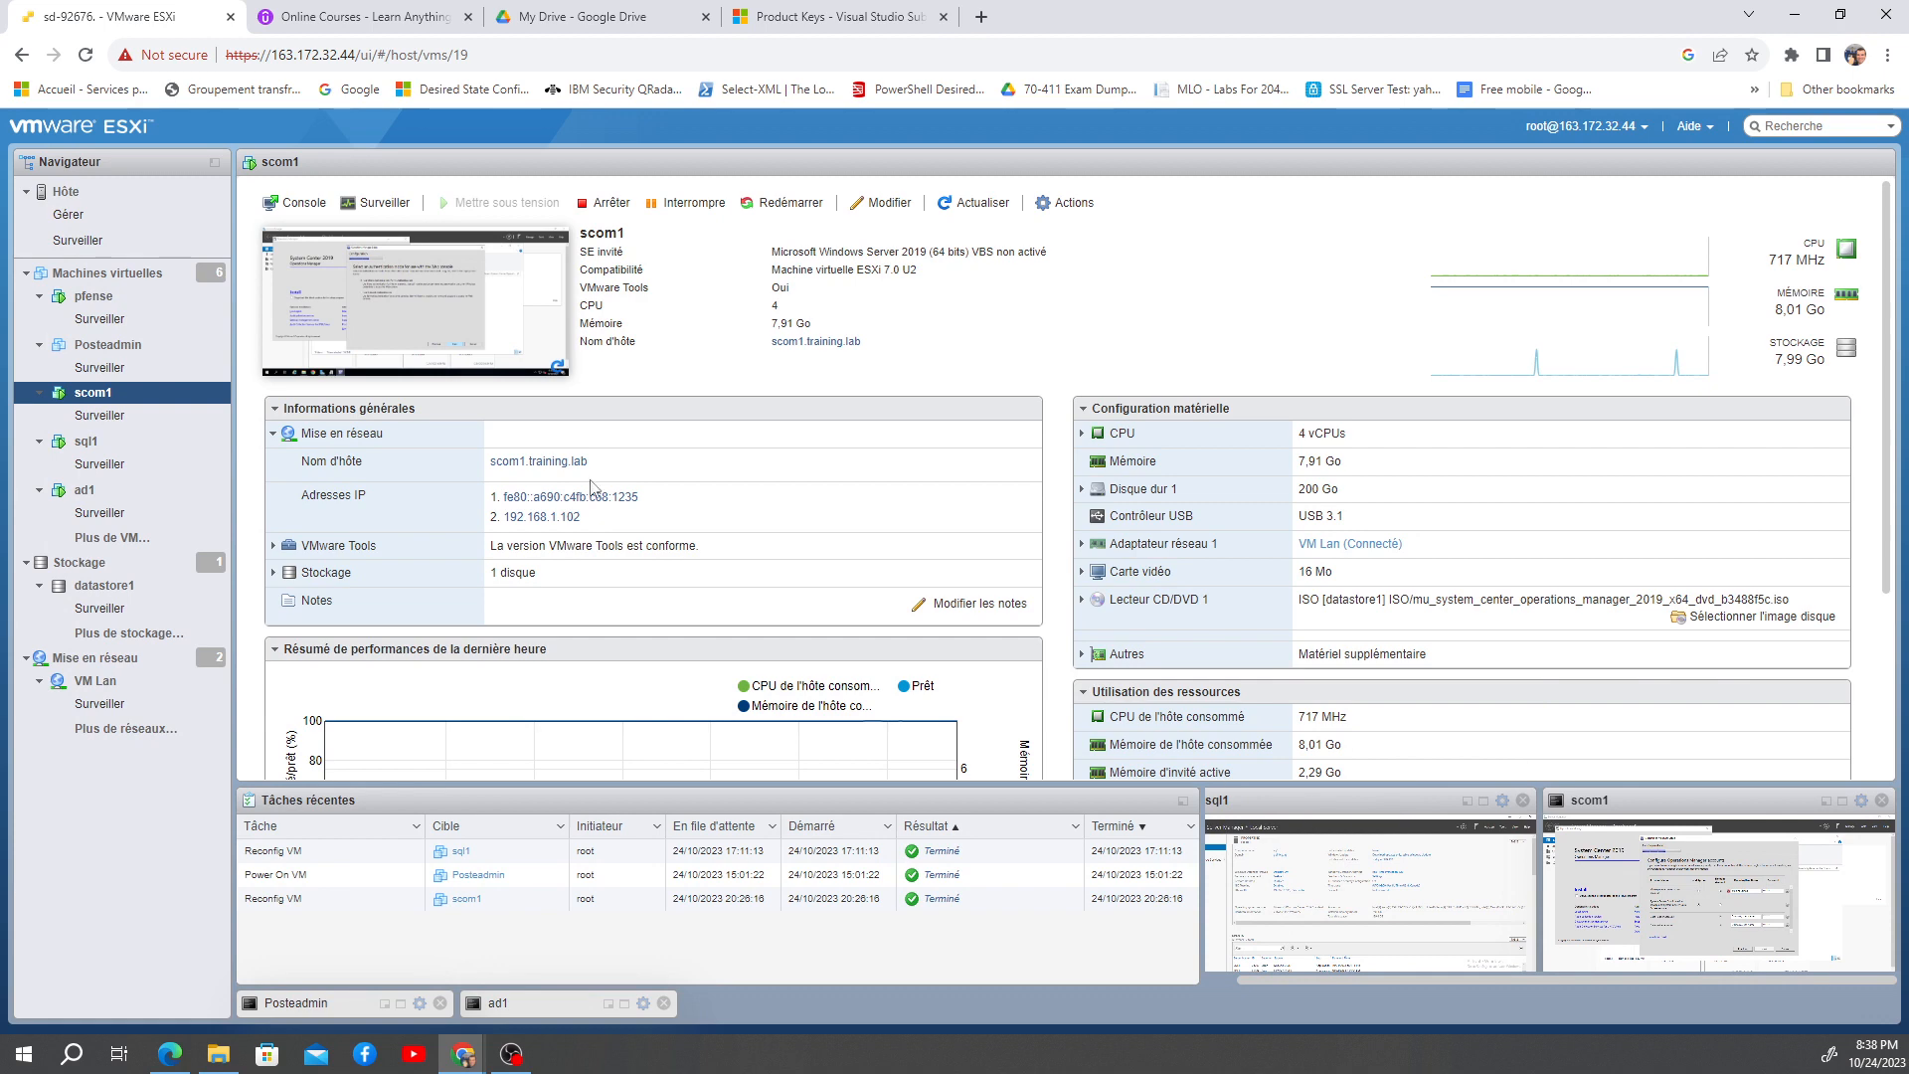
left_click(86, 489)
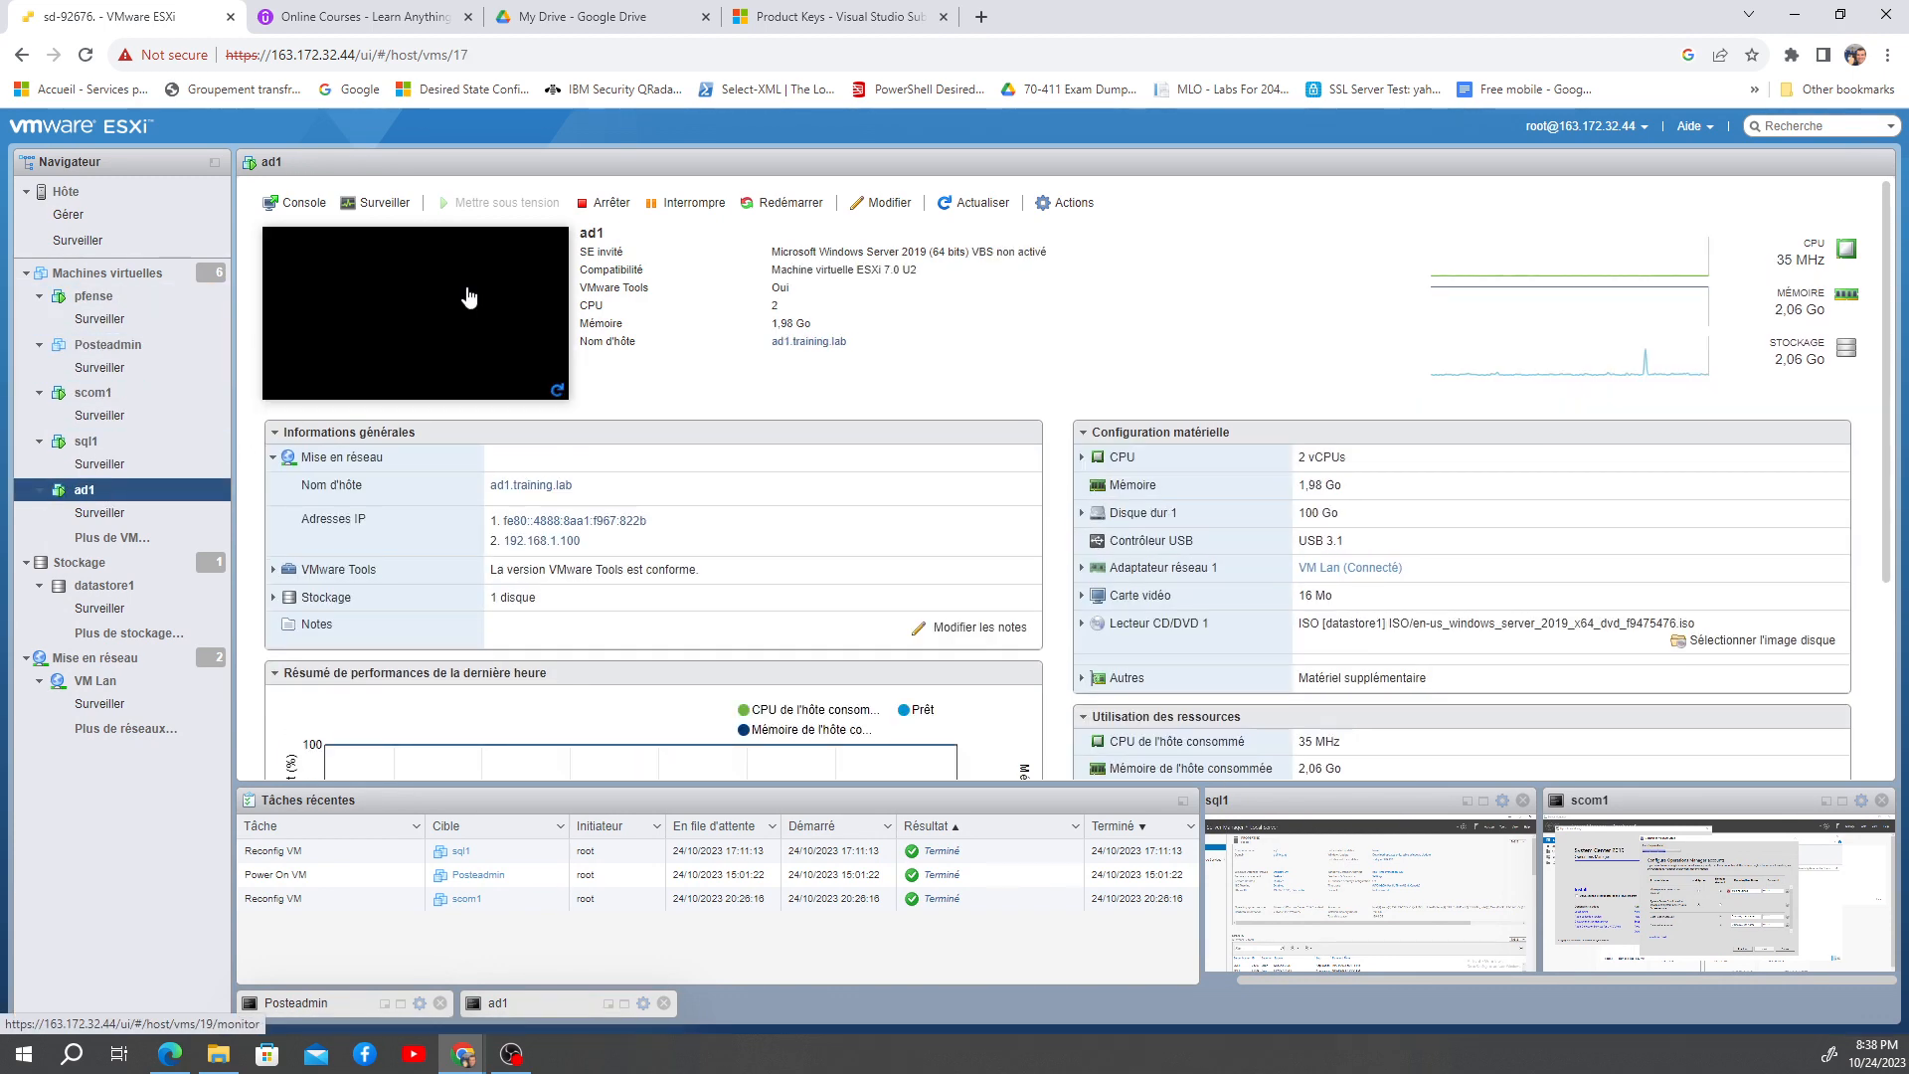
left_click(470, 297)
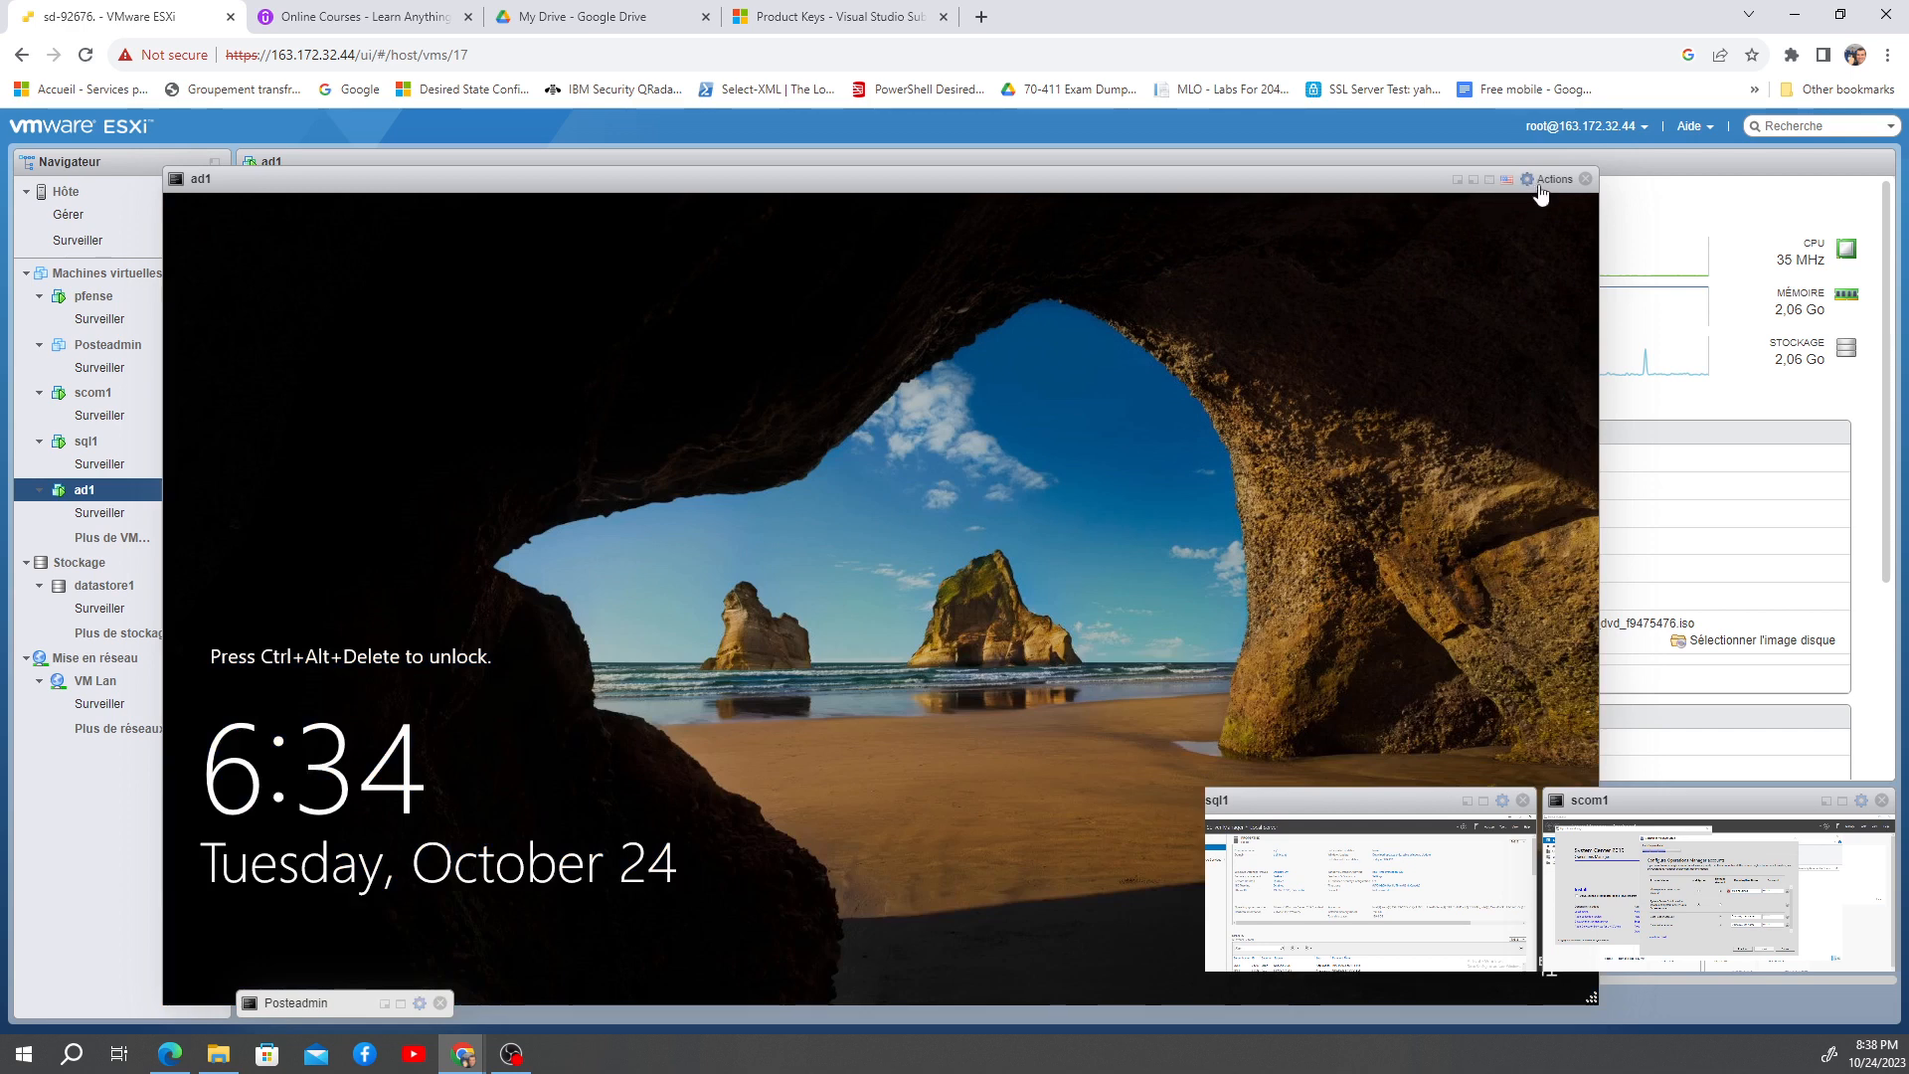
left_click(1541, 181)
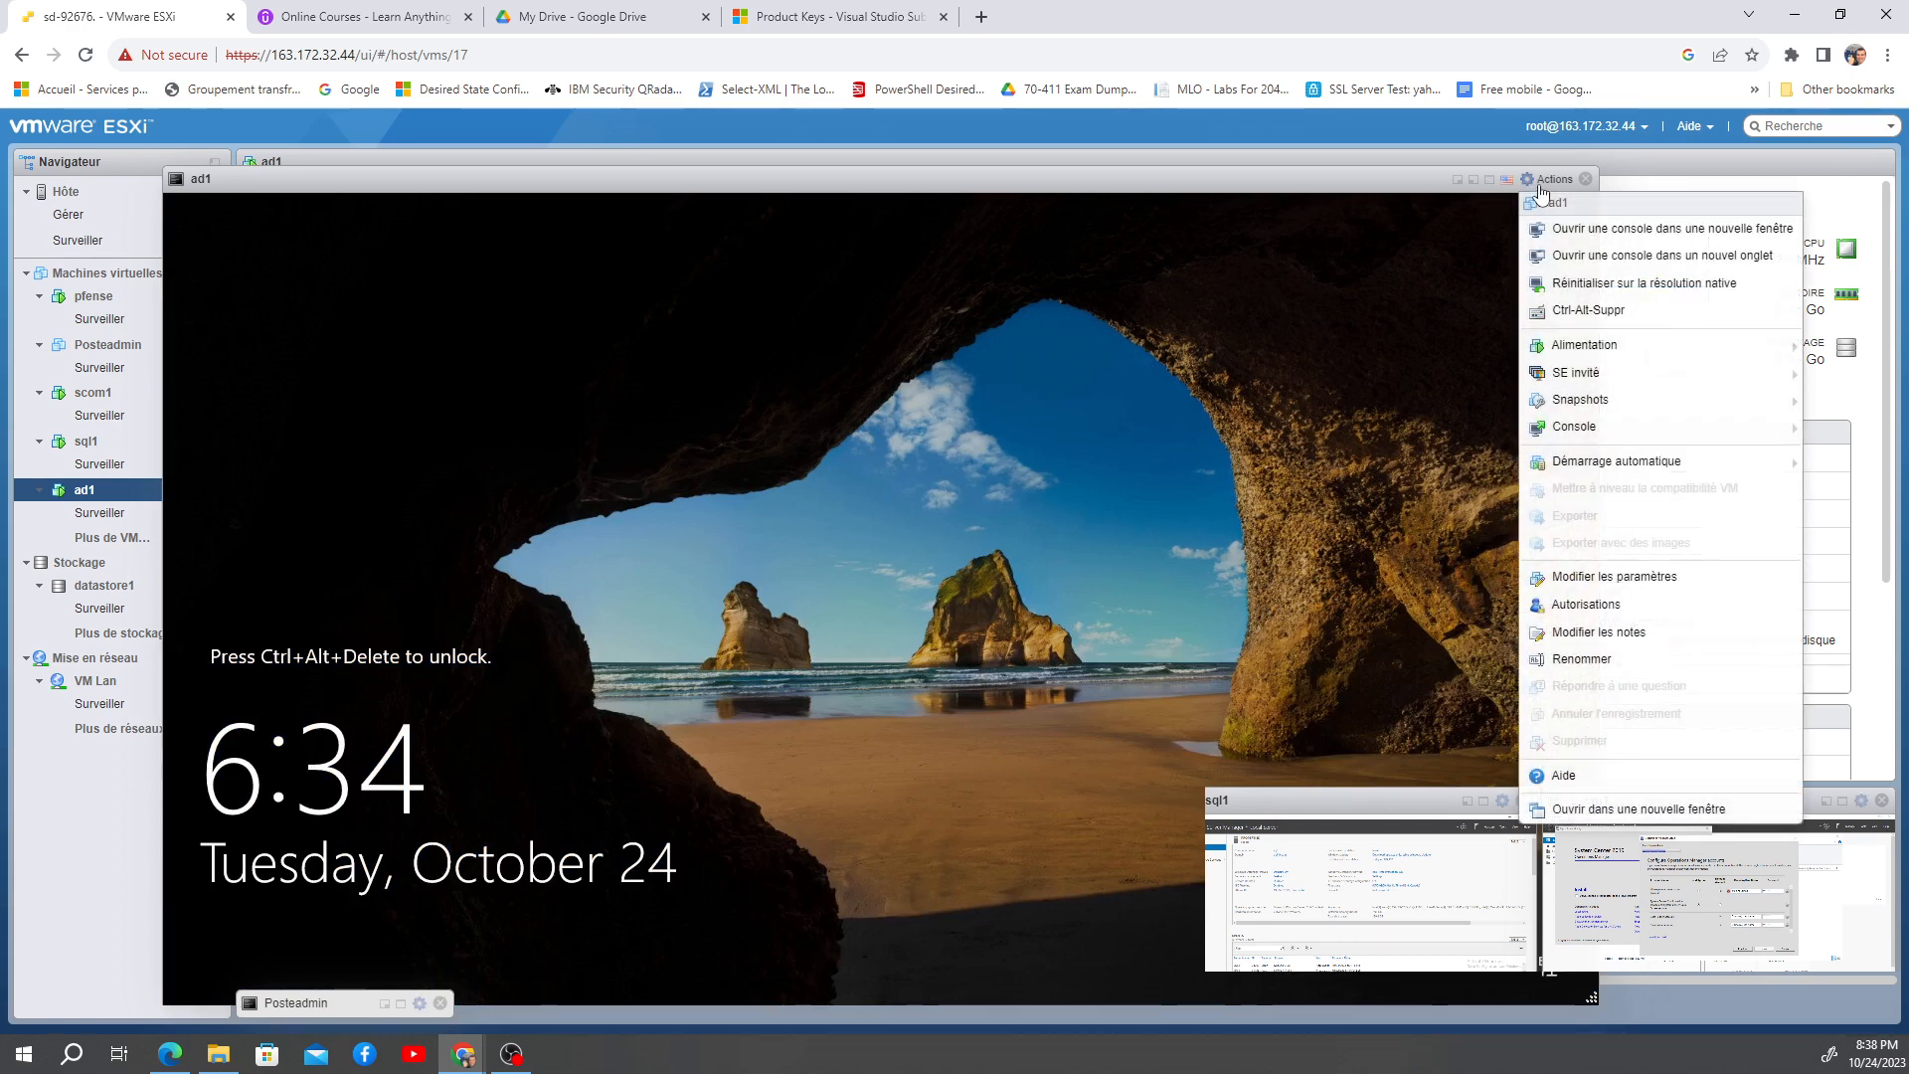
left_click(1547, 311)
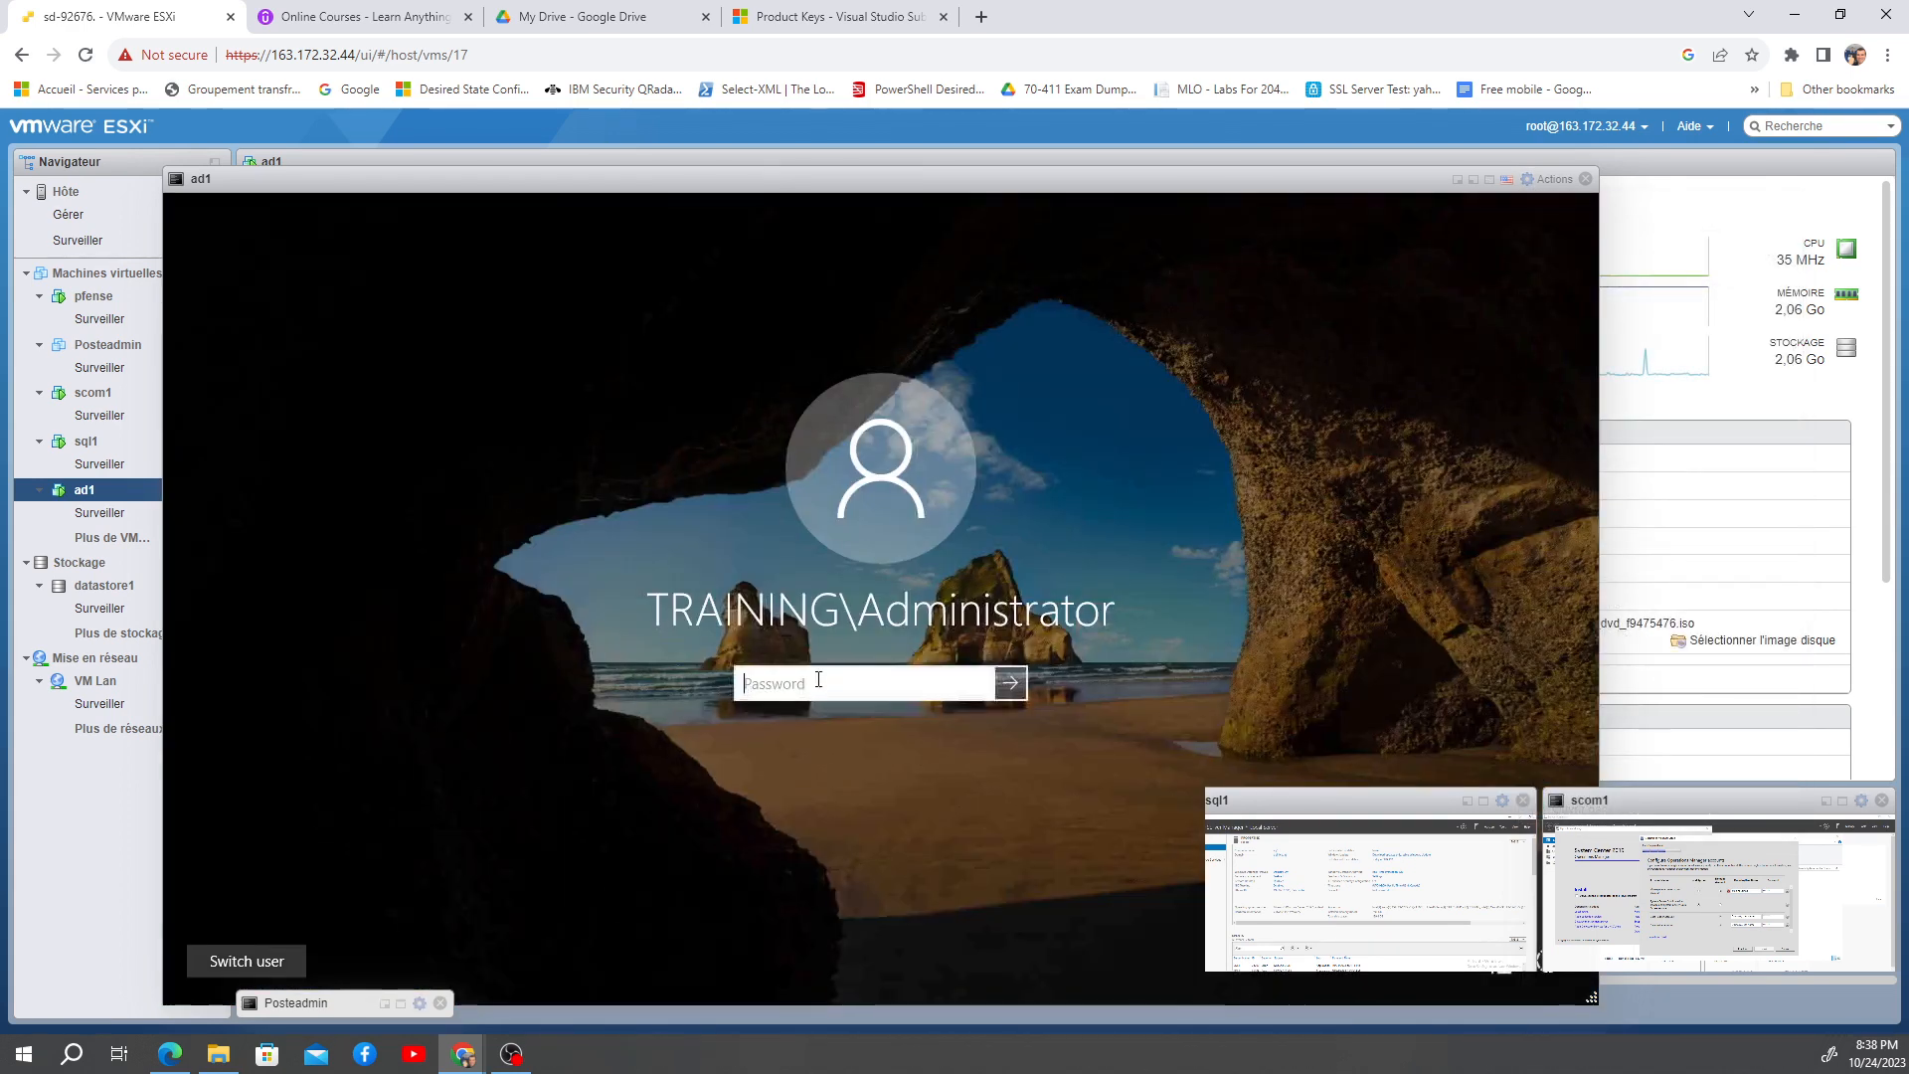
type("•••••")
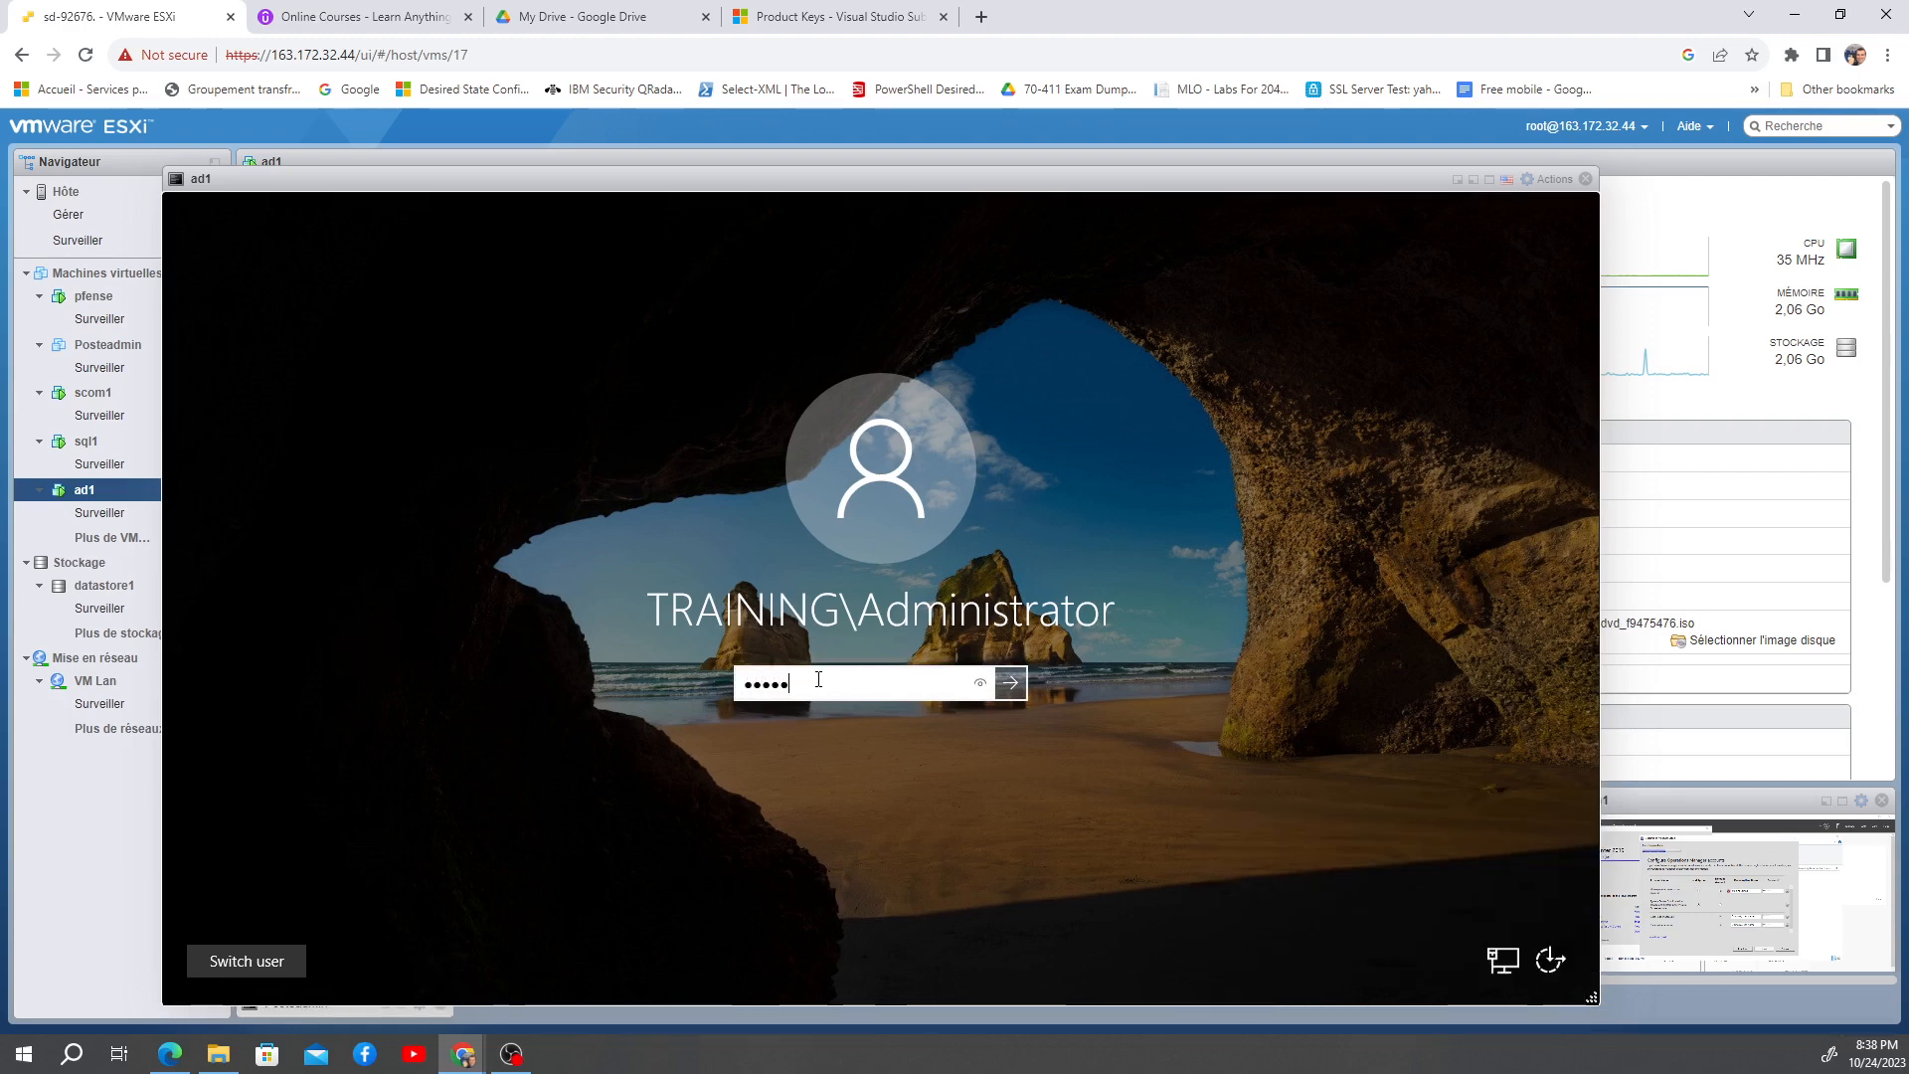
type("••")
key("Return")
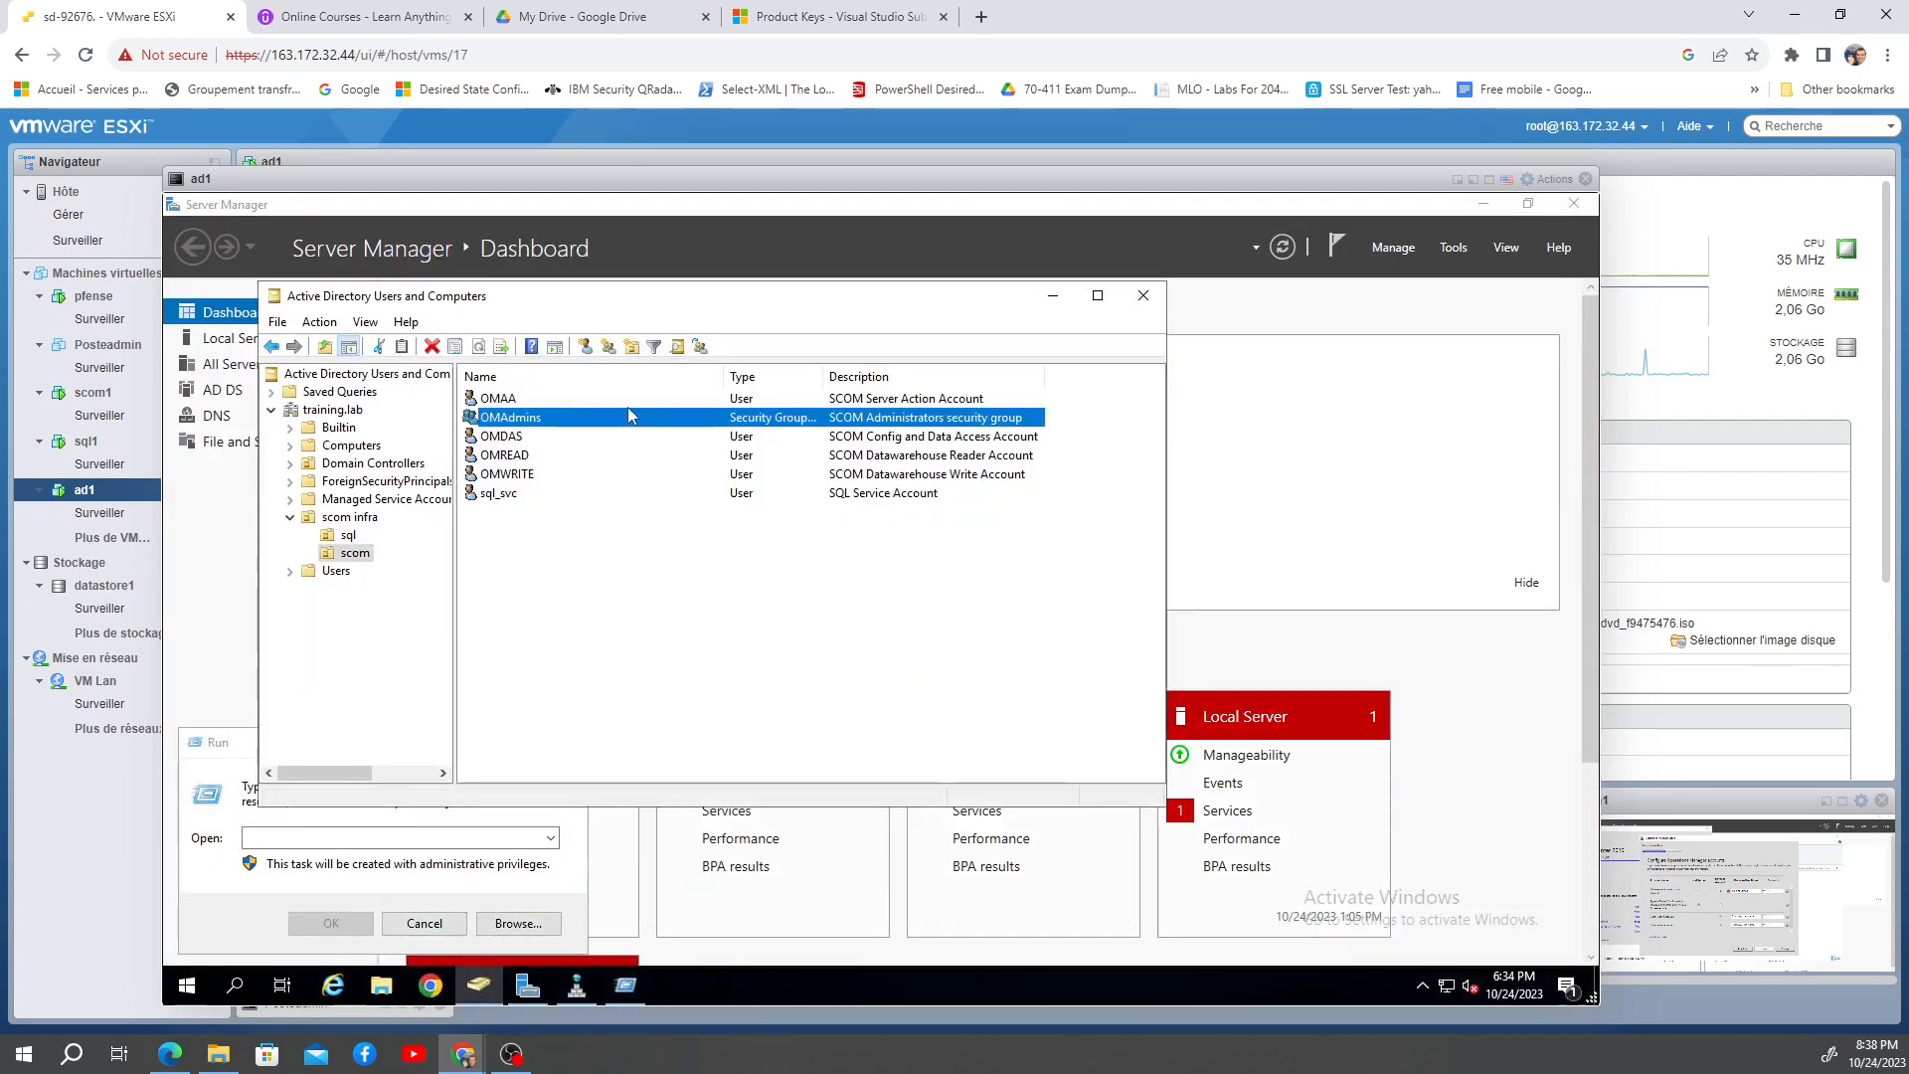
Step: Check the OMAA and OMDAS service accounts in ad1's scom organizational unit, and return to the scom1 console
left_click(507, 399)
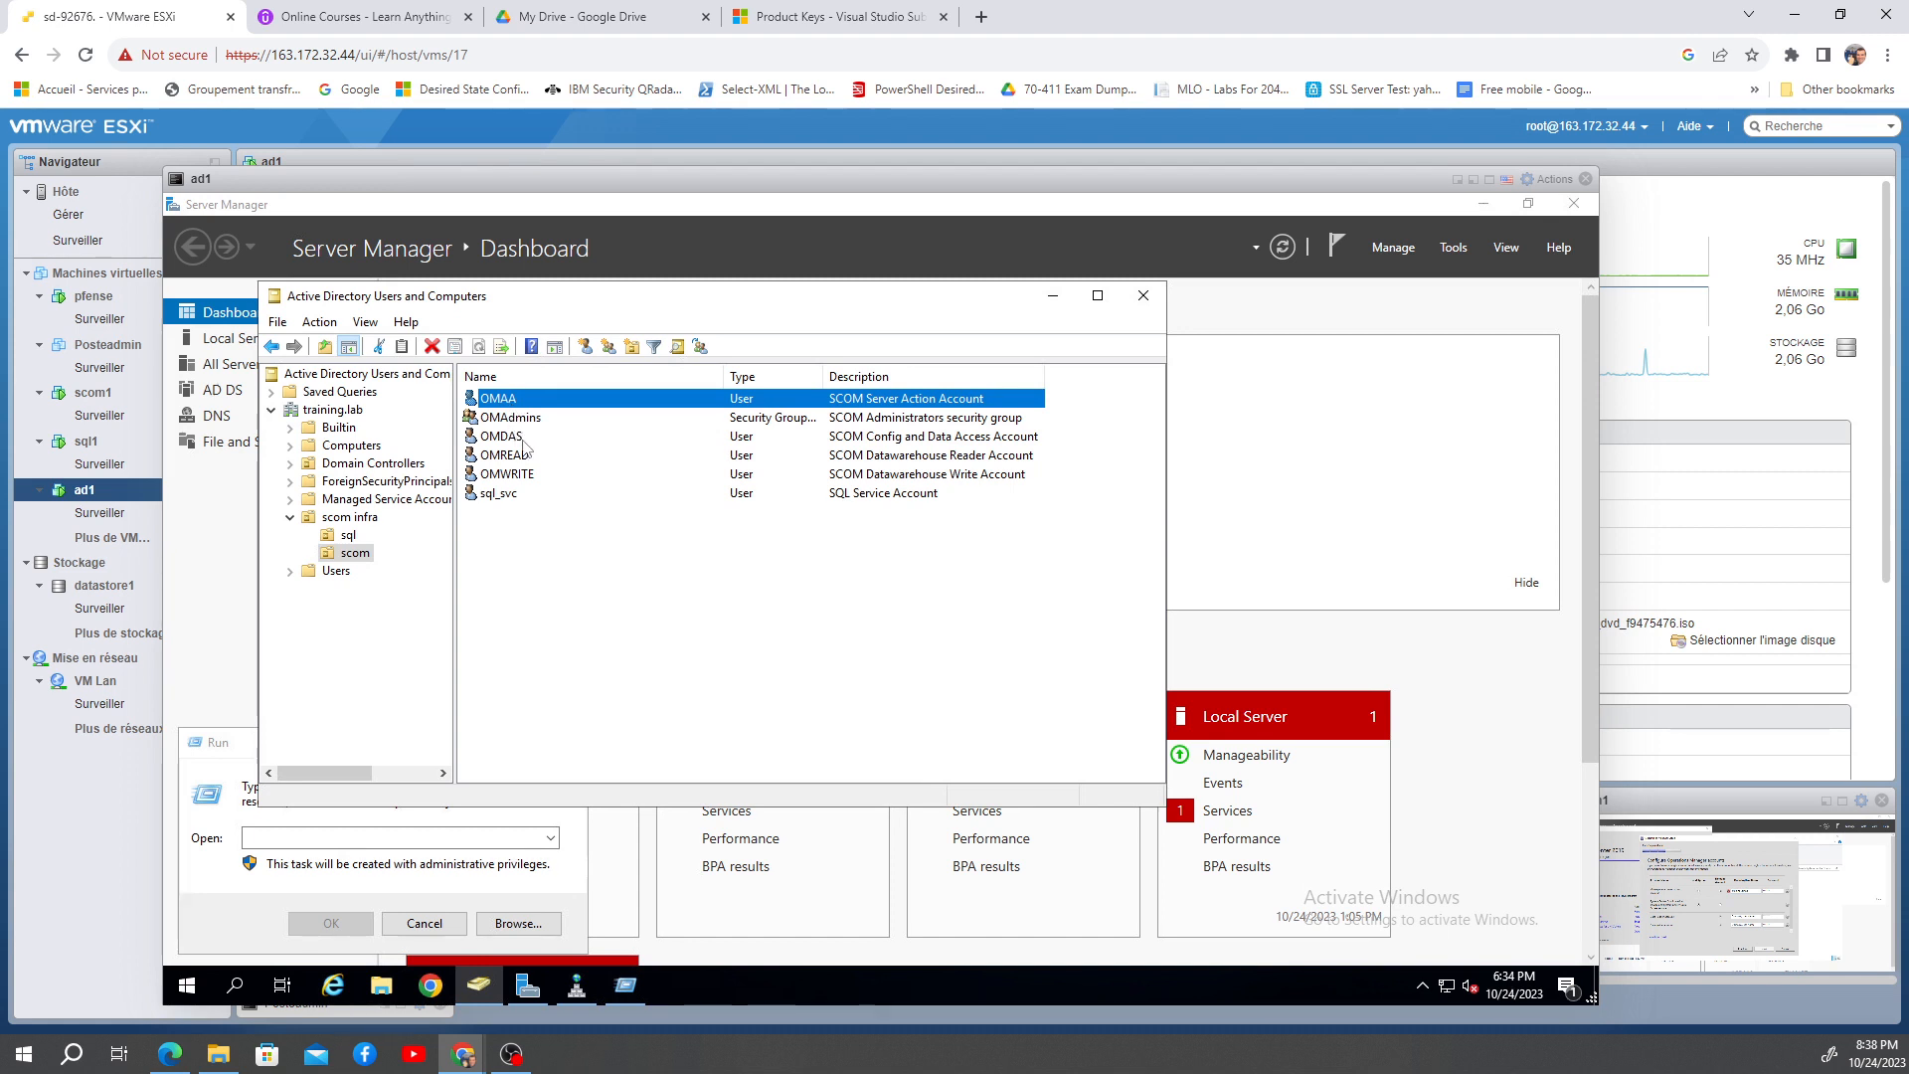
left_click(519, 437)
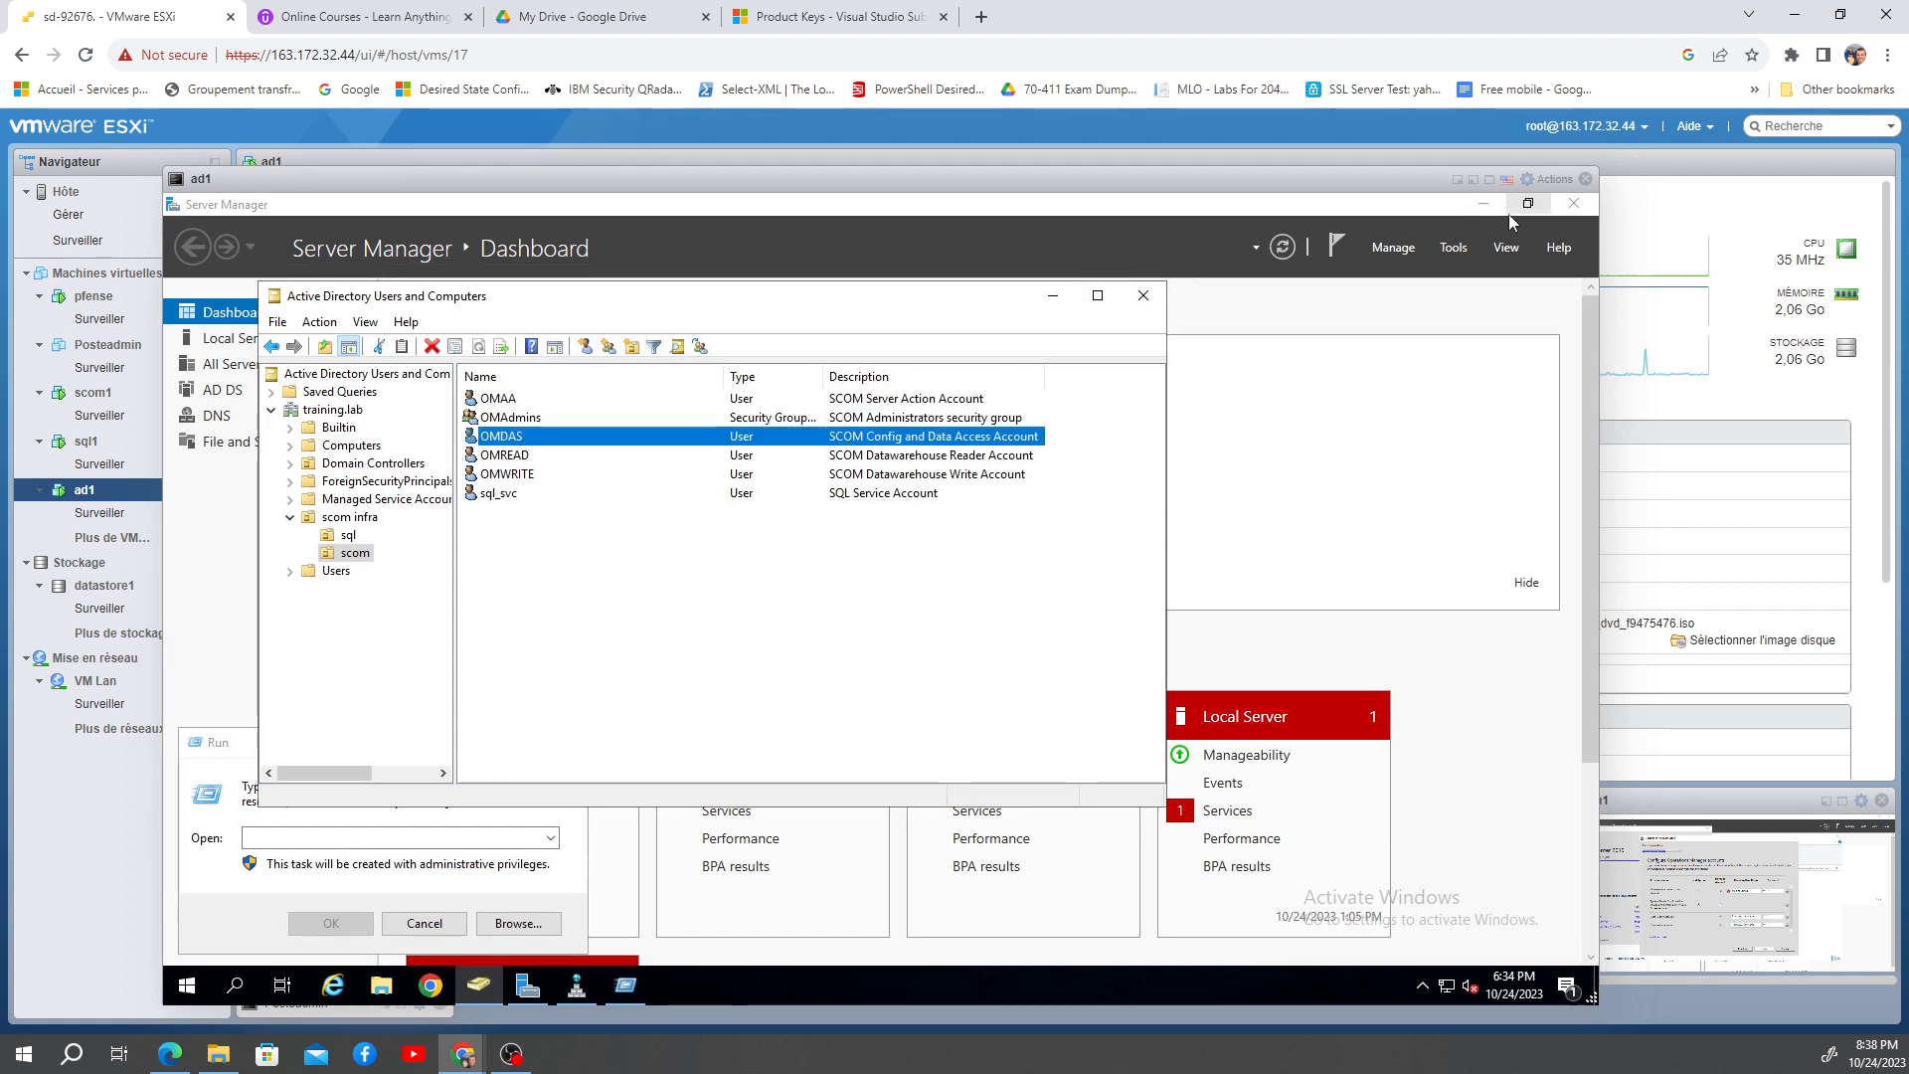
left_click(1457, 183)
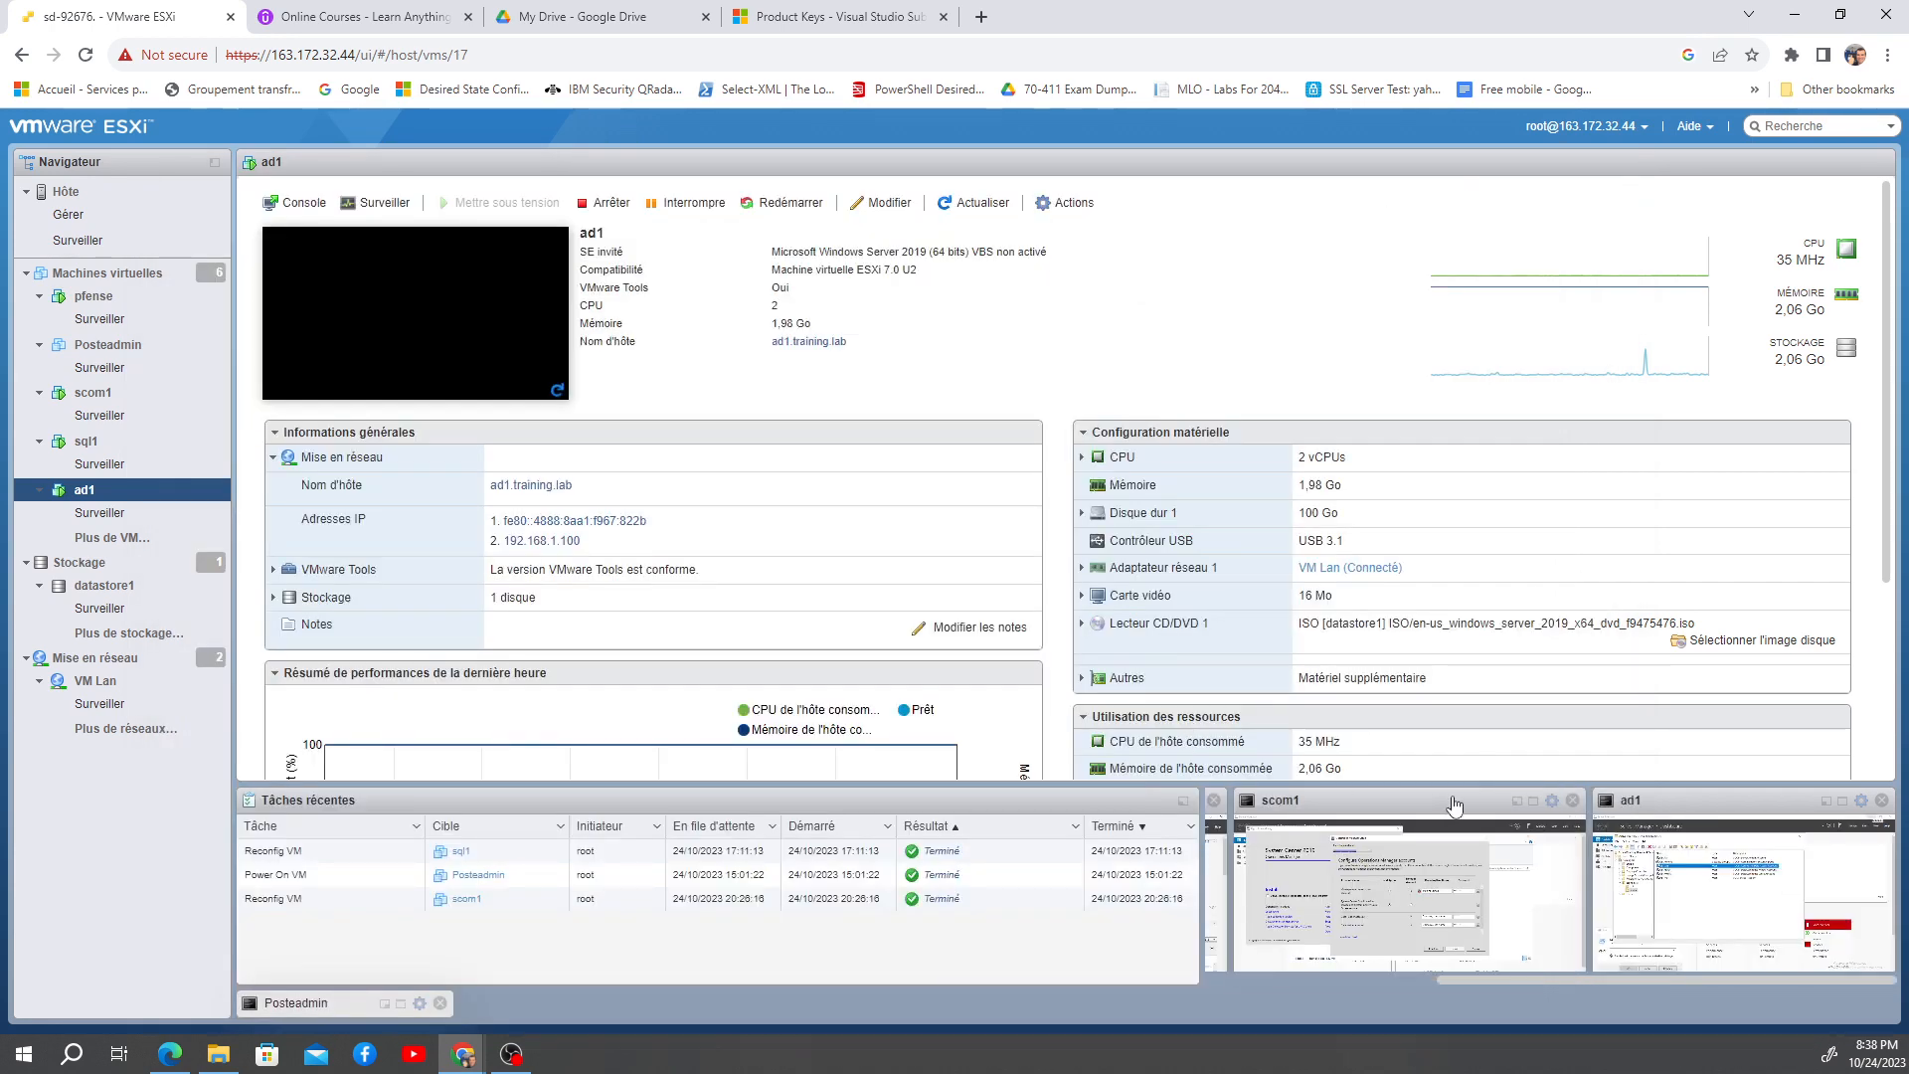
left_click(1536, 805)
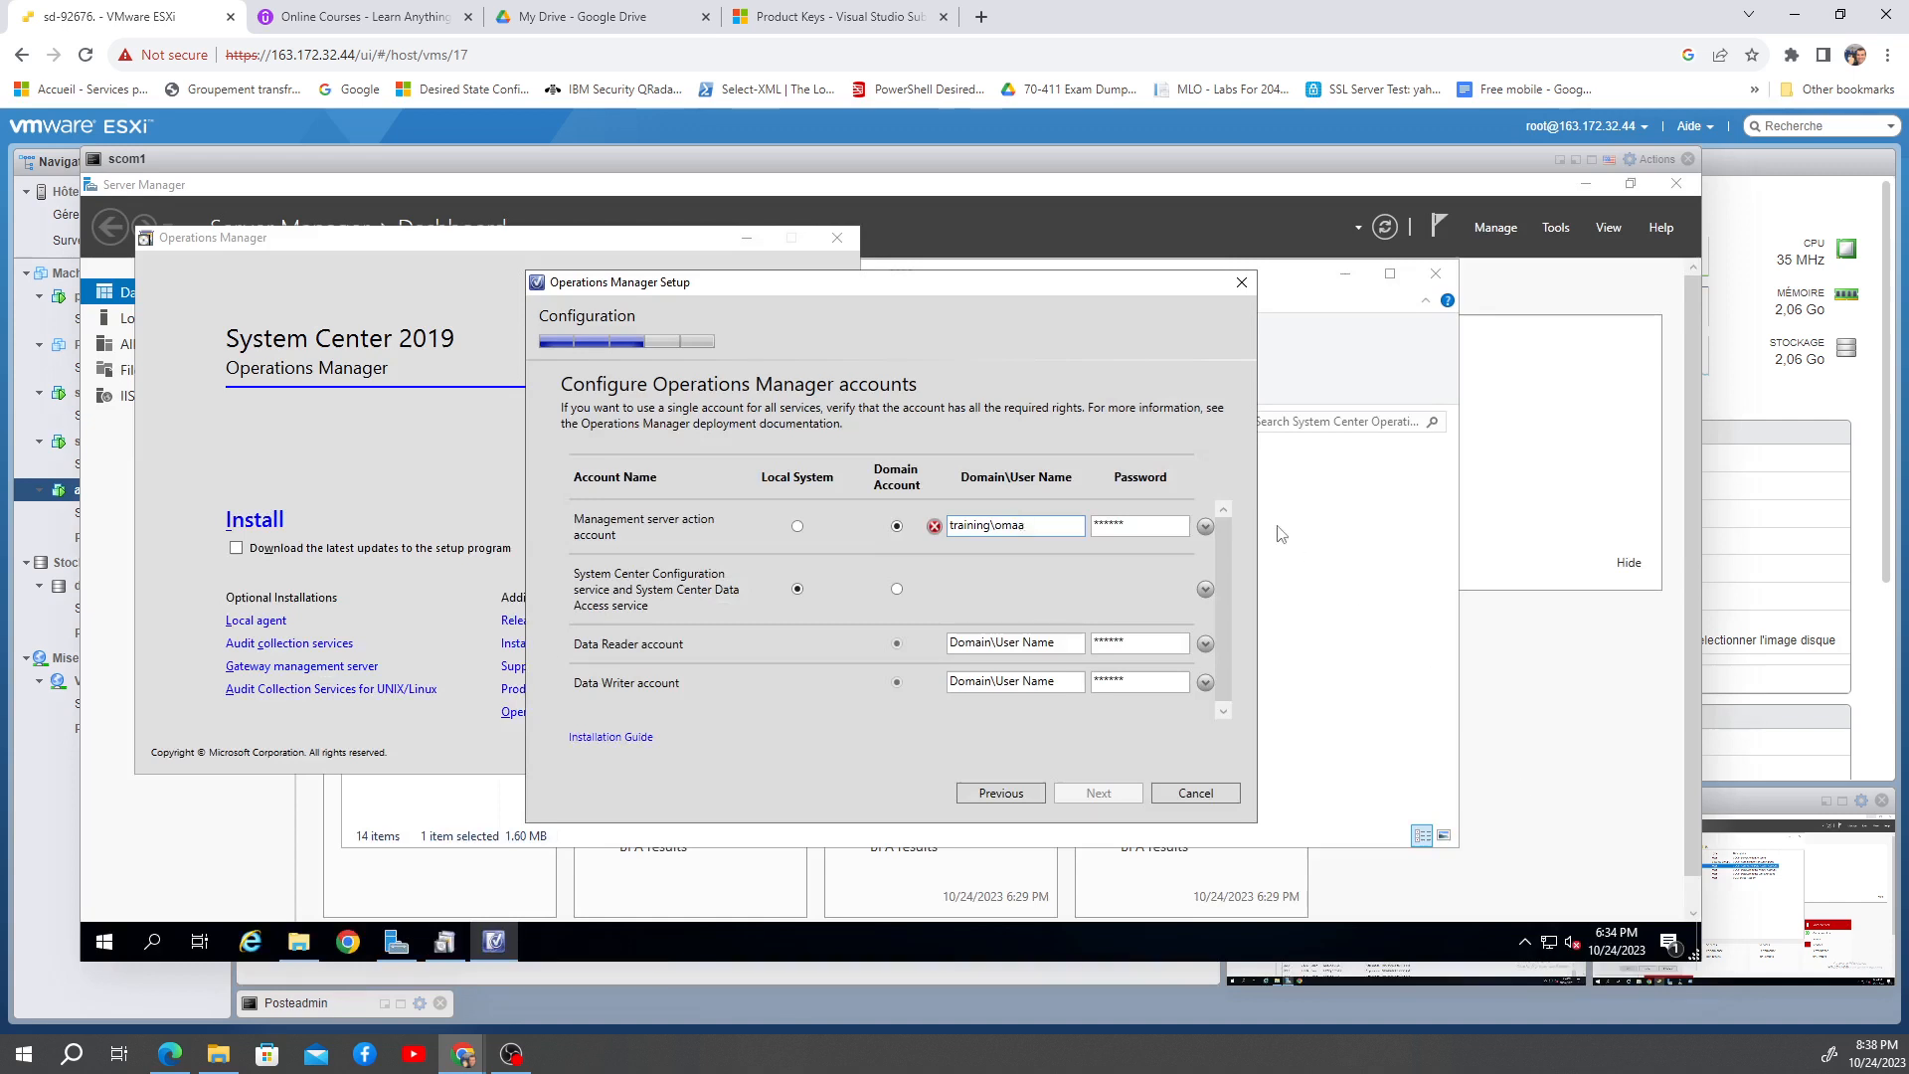
Step: Enter the management server action account's password and reread the description of what its credentials are used for
left_click(1145, 524)
type("P")
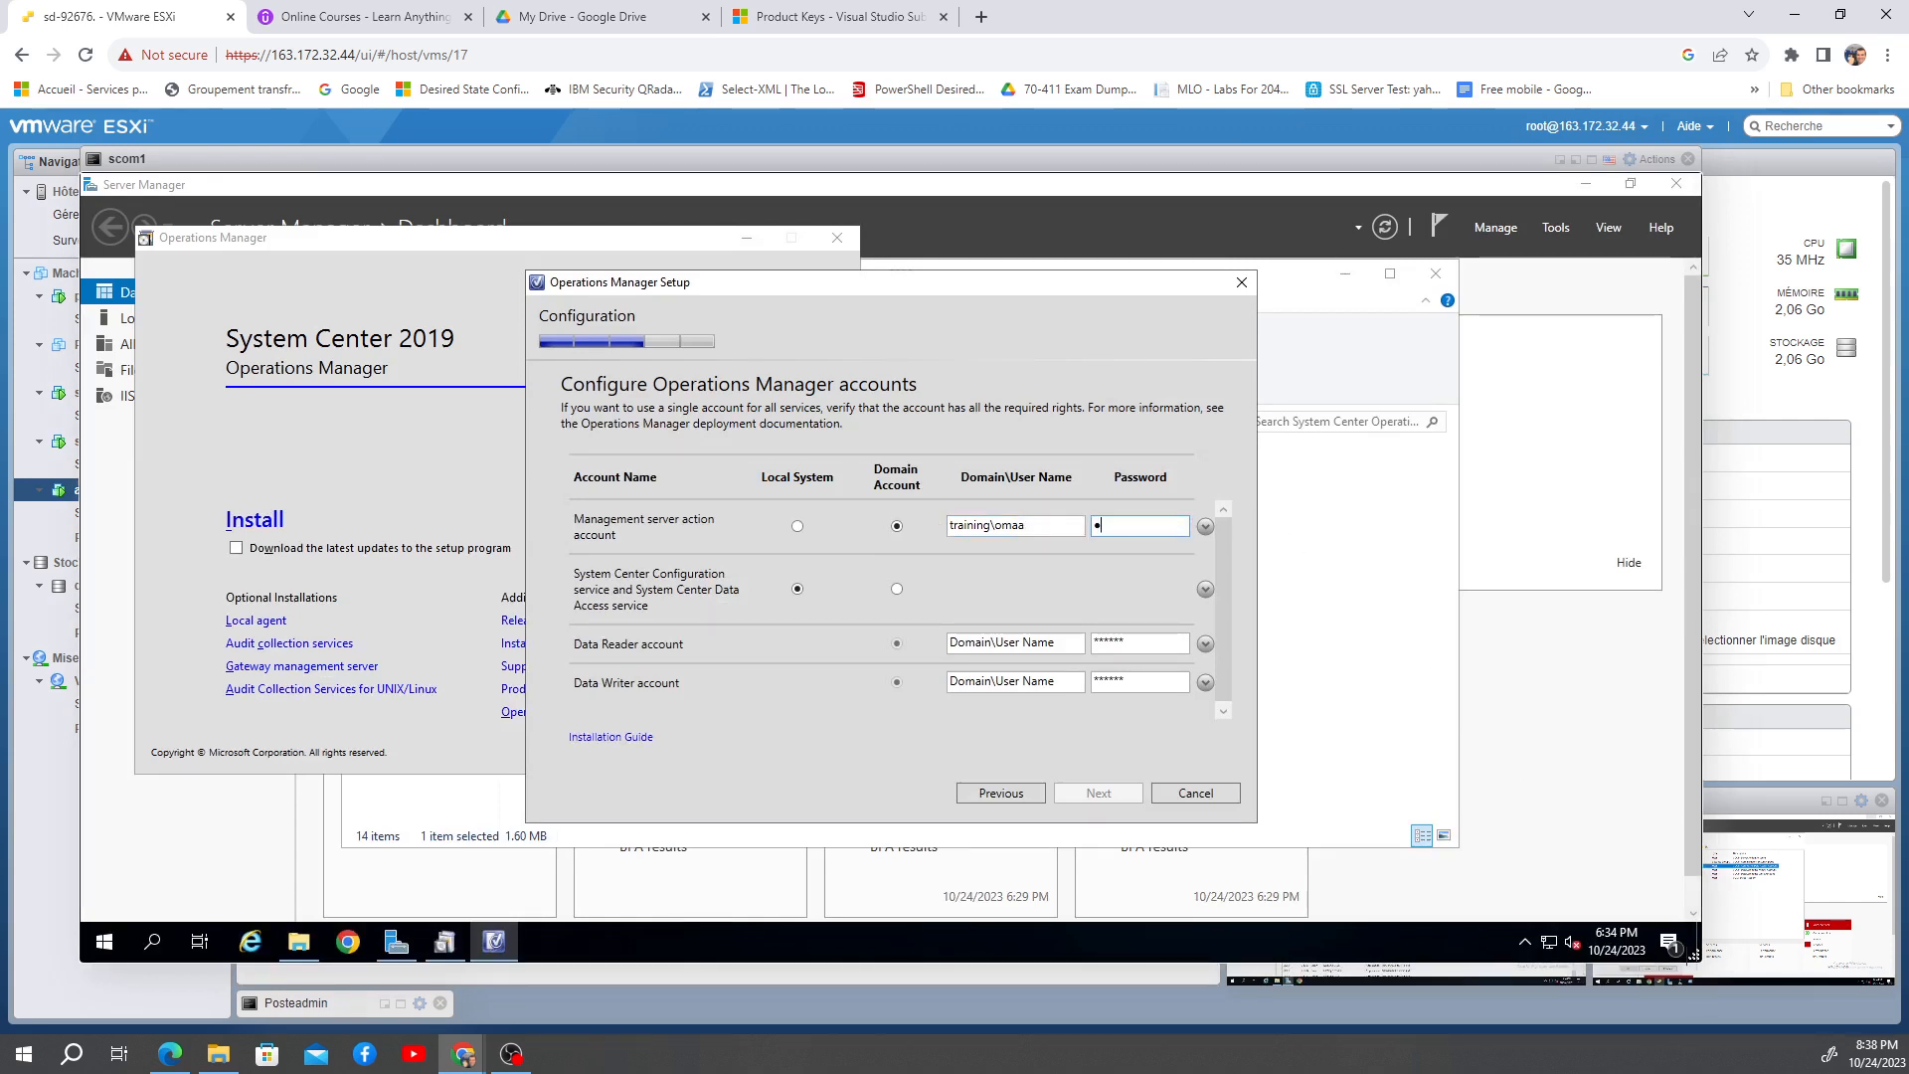
type("•••••••")
left_click(1205, 526)
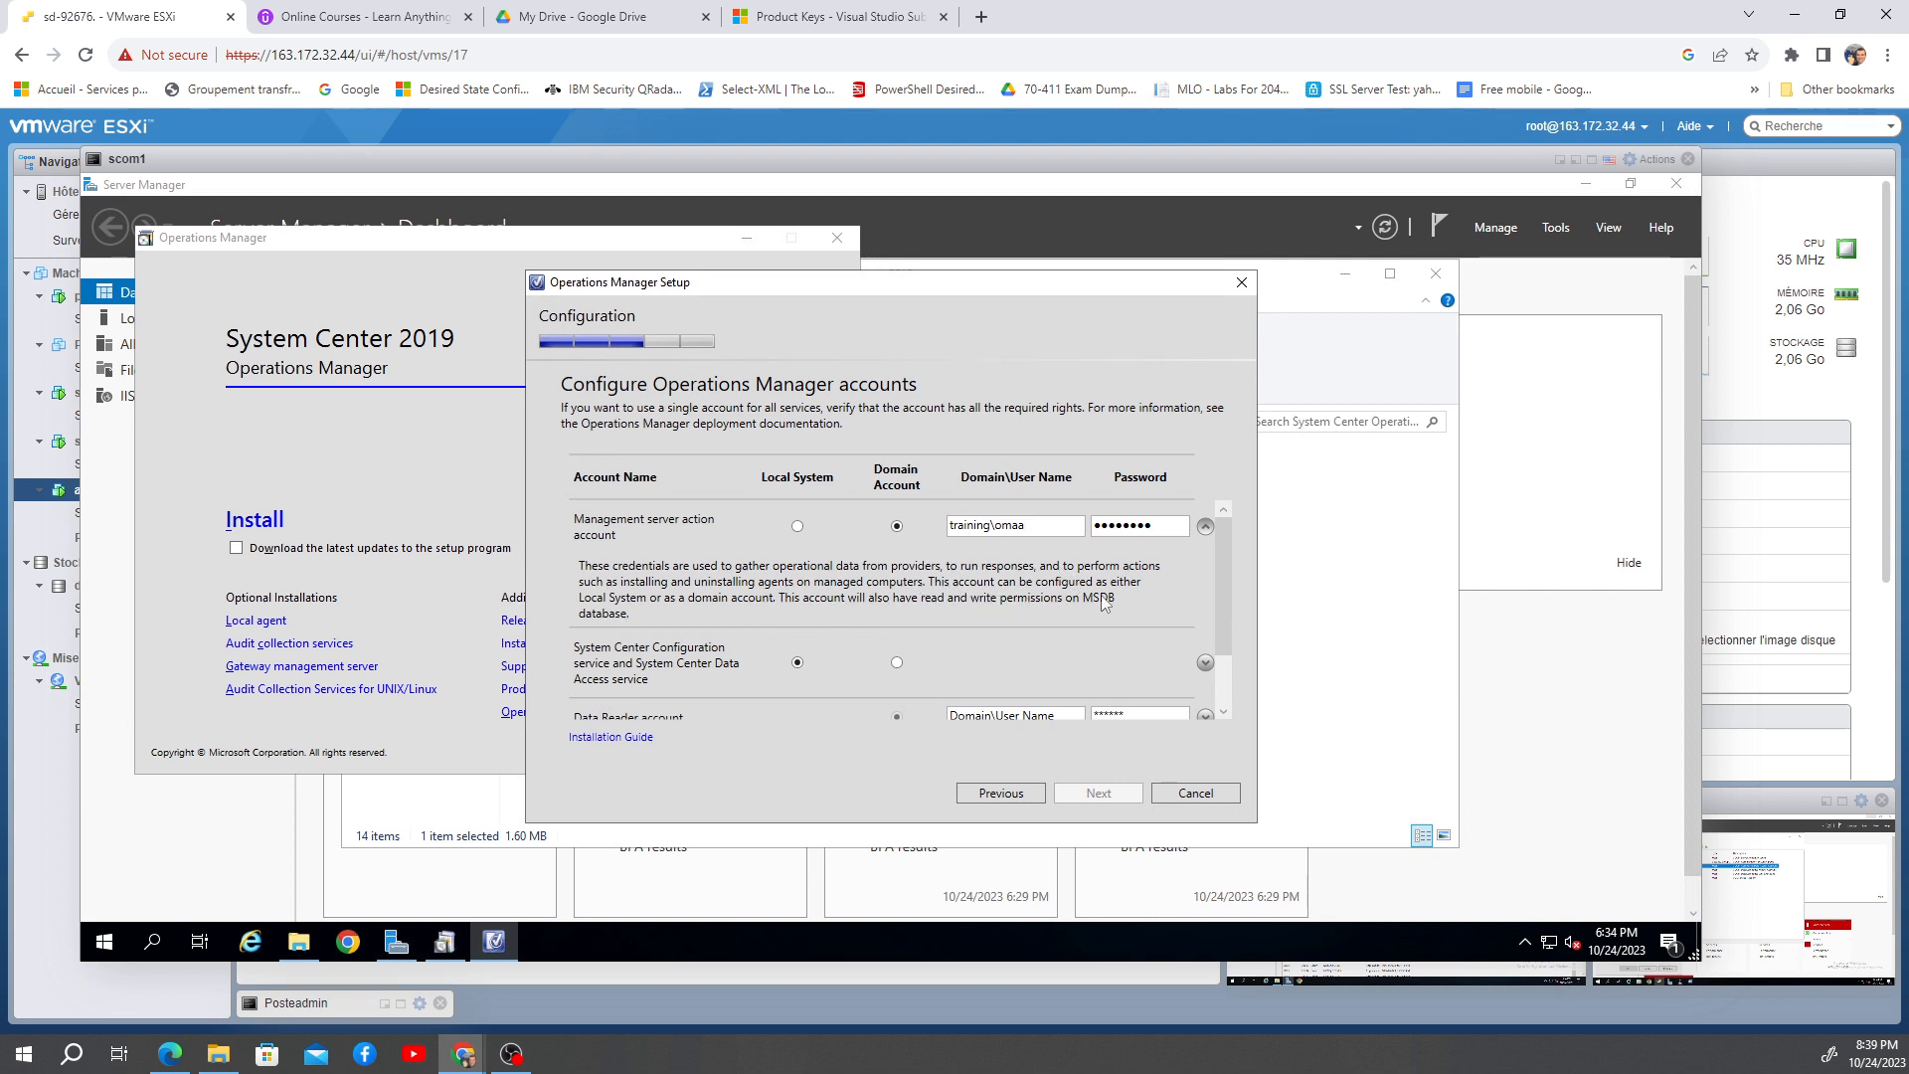
left_click(1205, 527)
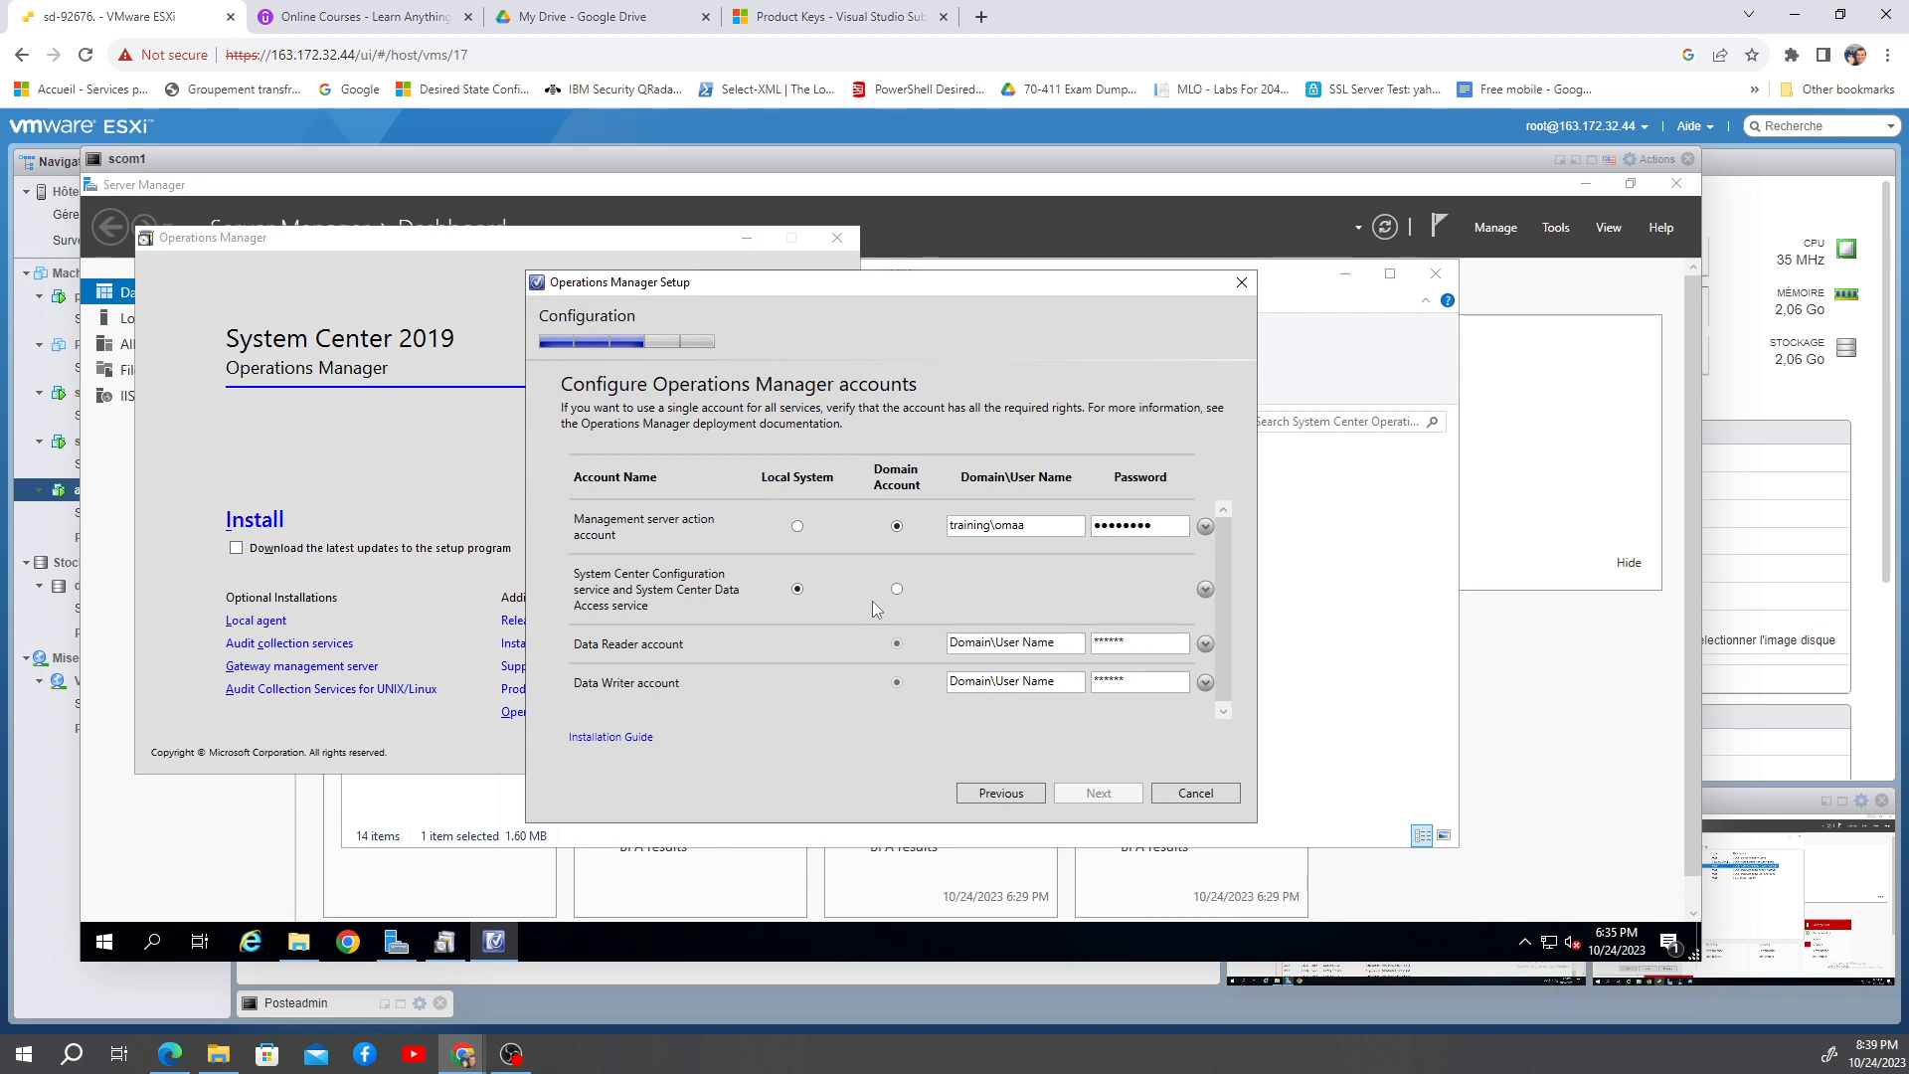
Step: Switch the Configuration and Data Access service to a domain account, fill in training\omaa as user name, and read its description
left_click(897, 588)
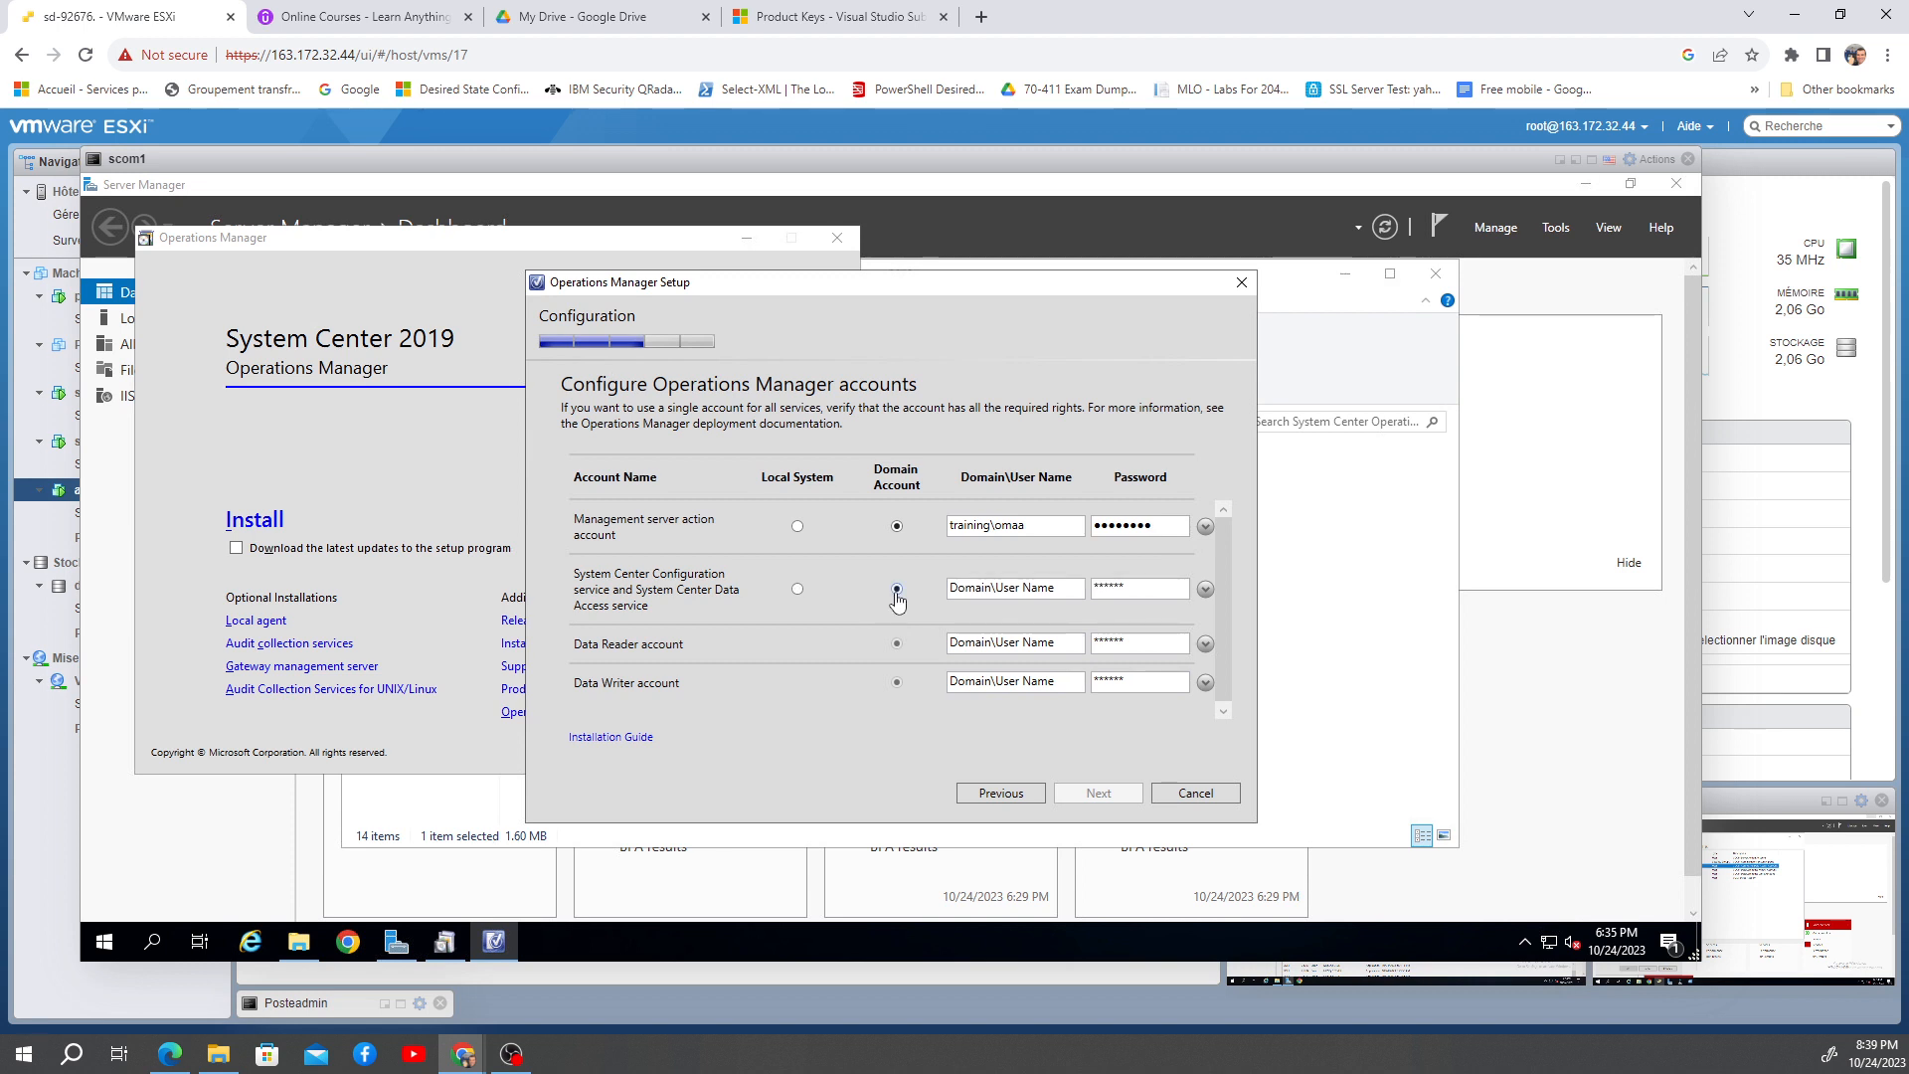
left_click(1008, 588)
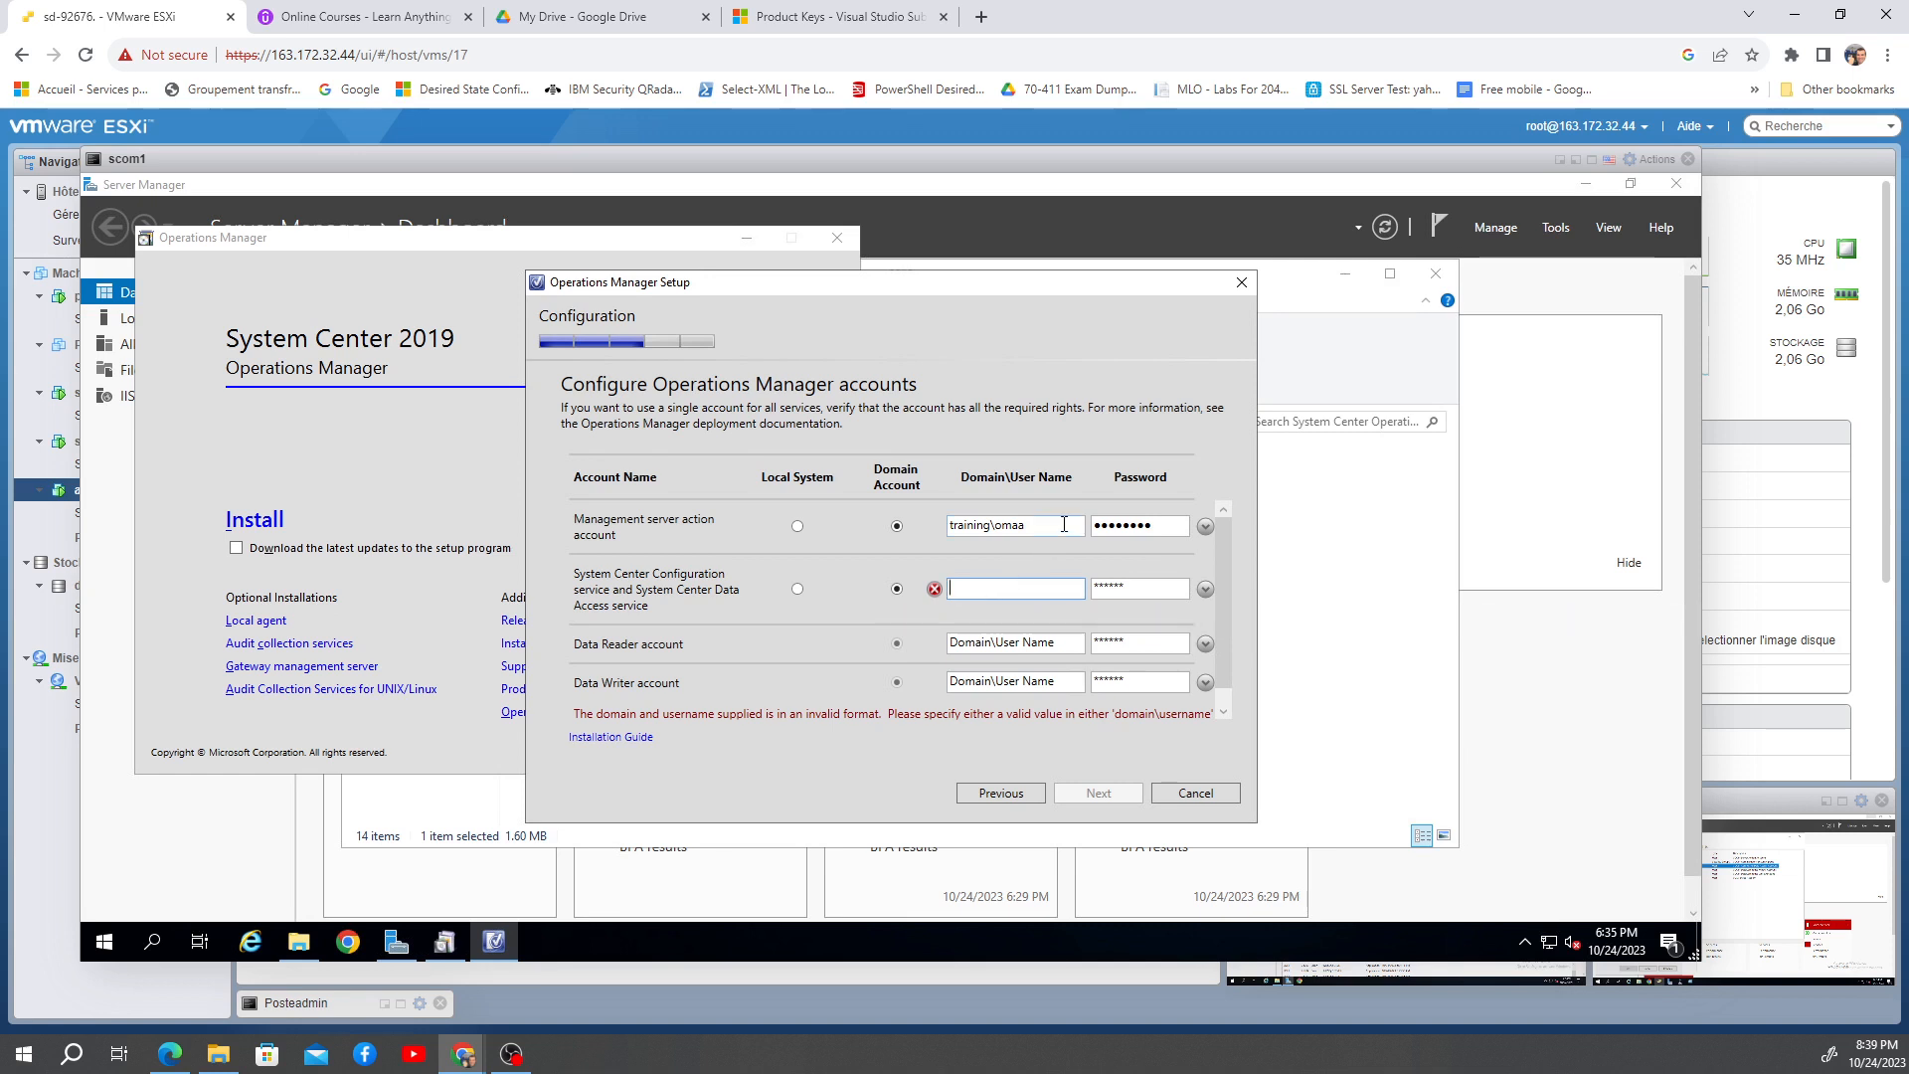
left_click_drag(1064, 524, 914, 534)
key("ctrl+c")
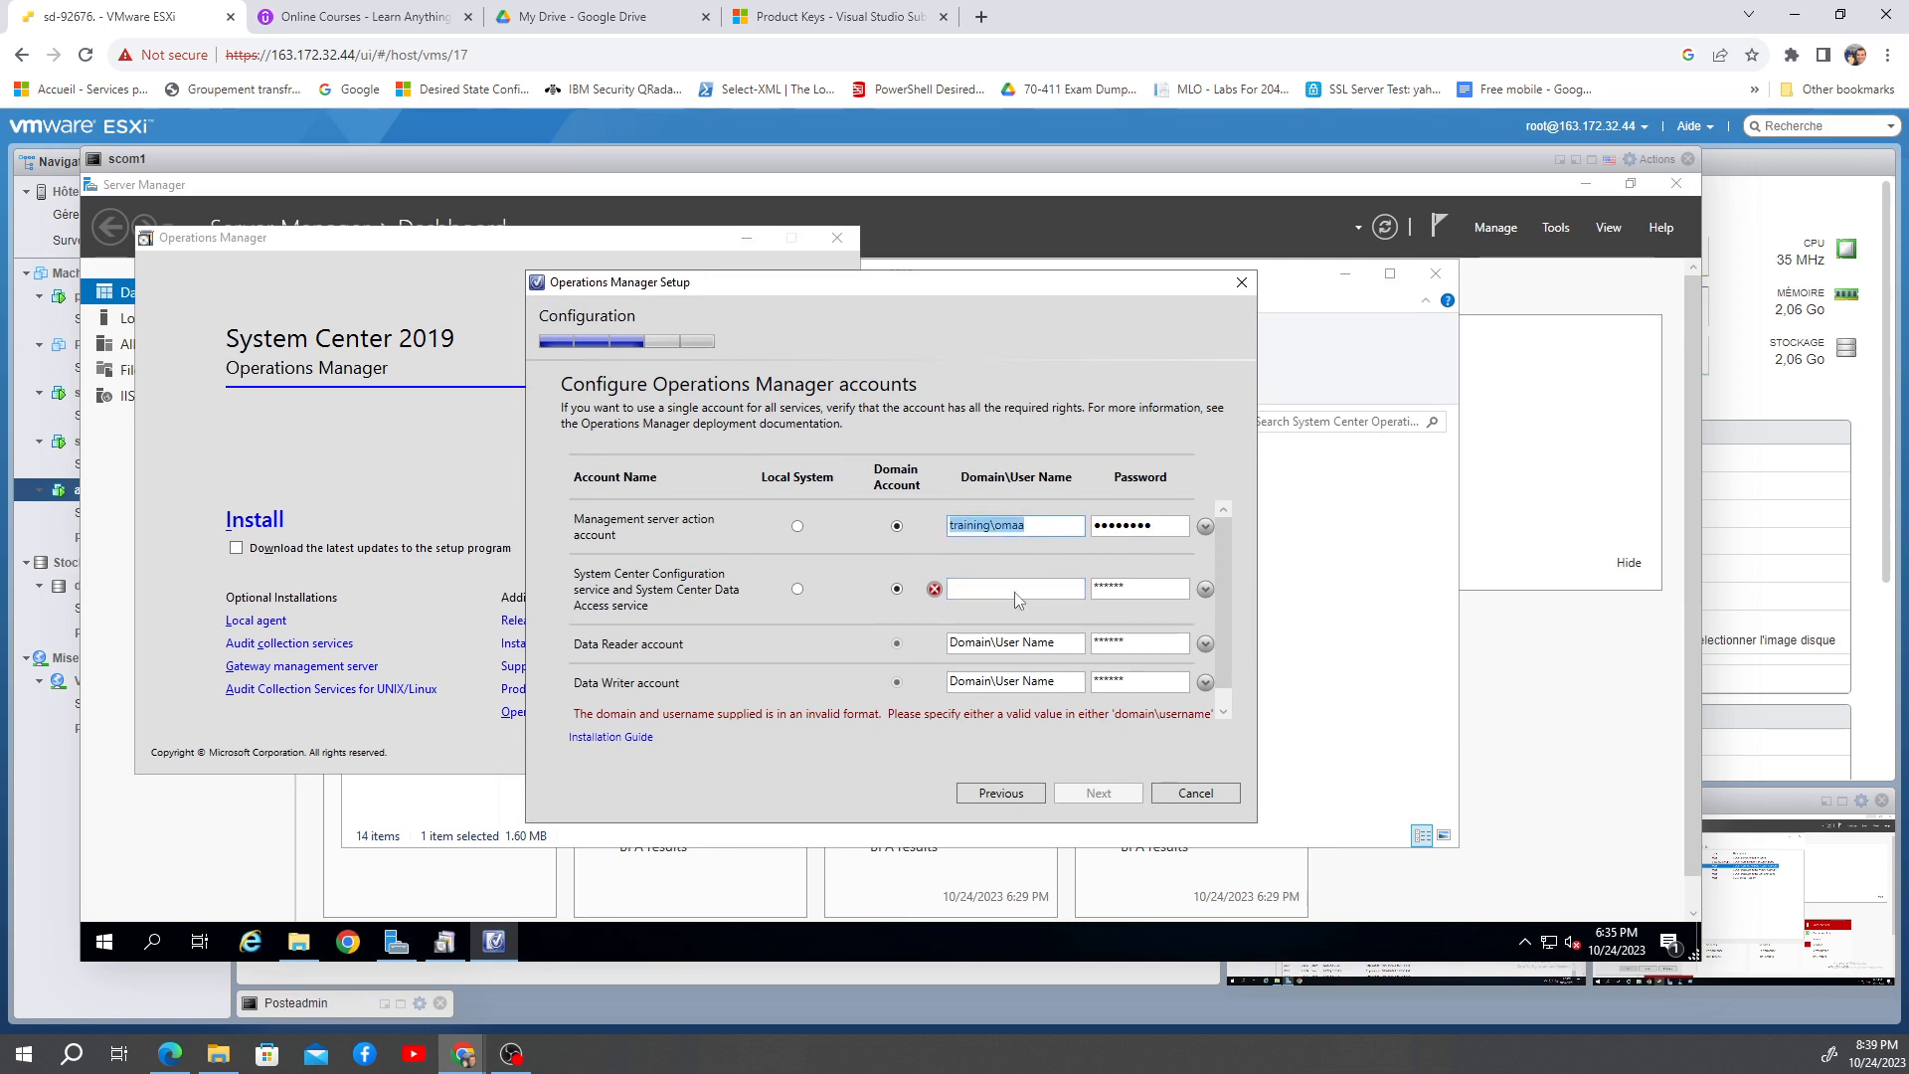
left_click(1014, 589)
key("ctrl+v")
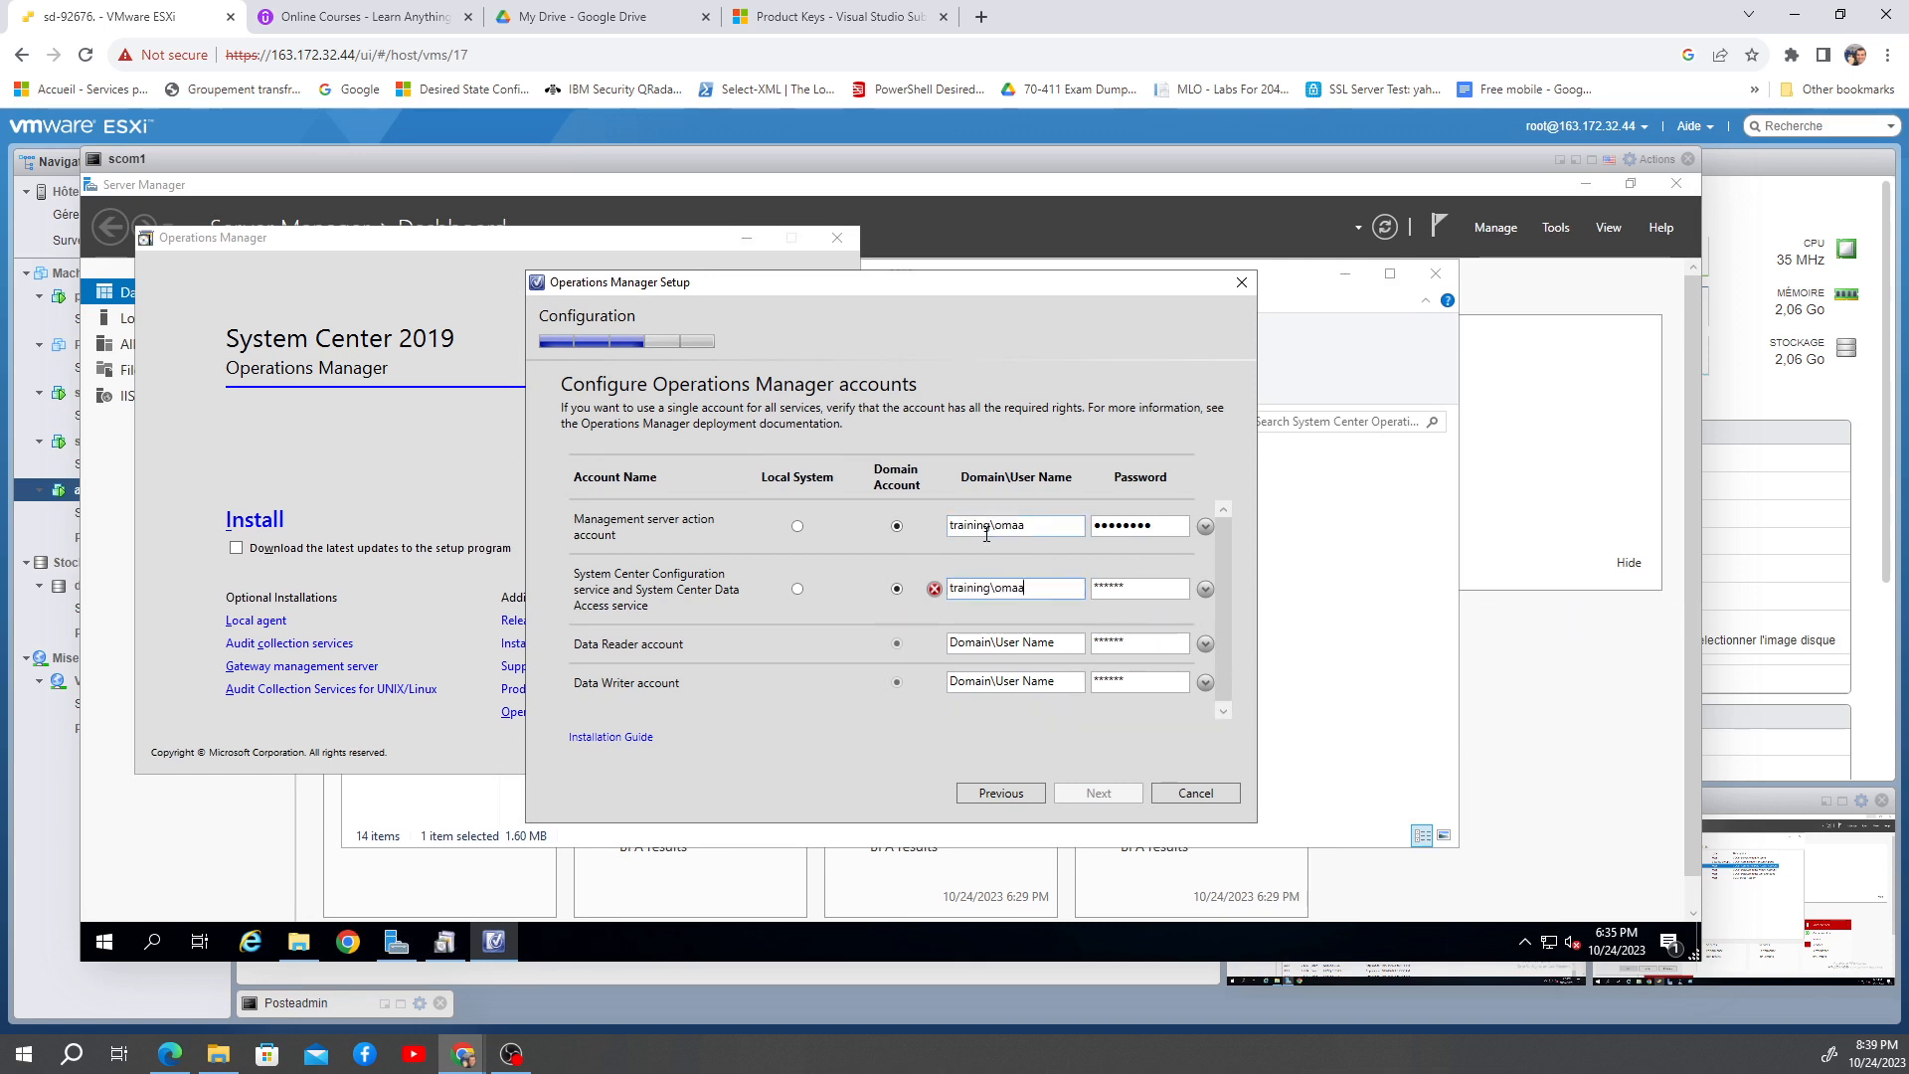
left_click(1205, 590)
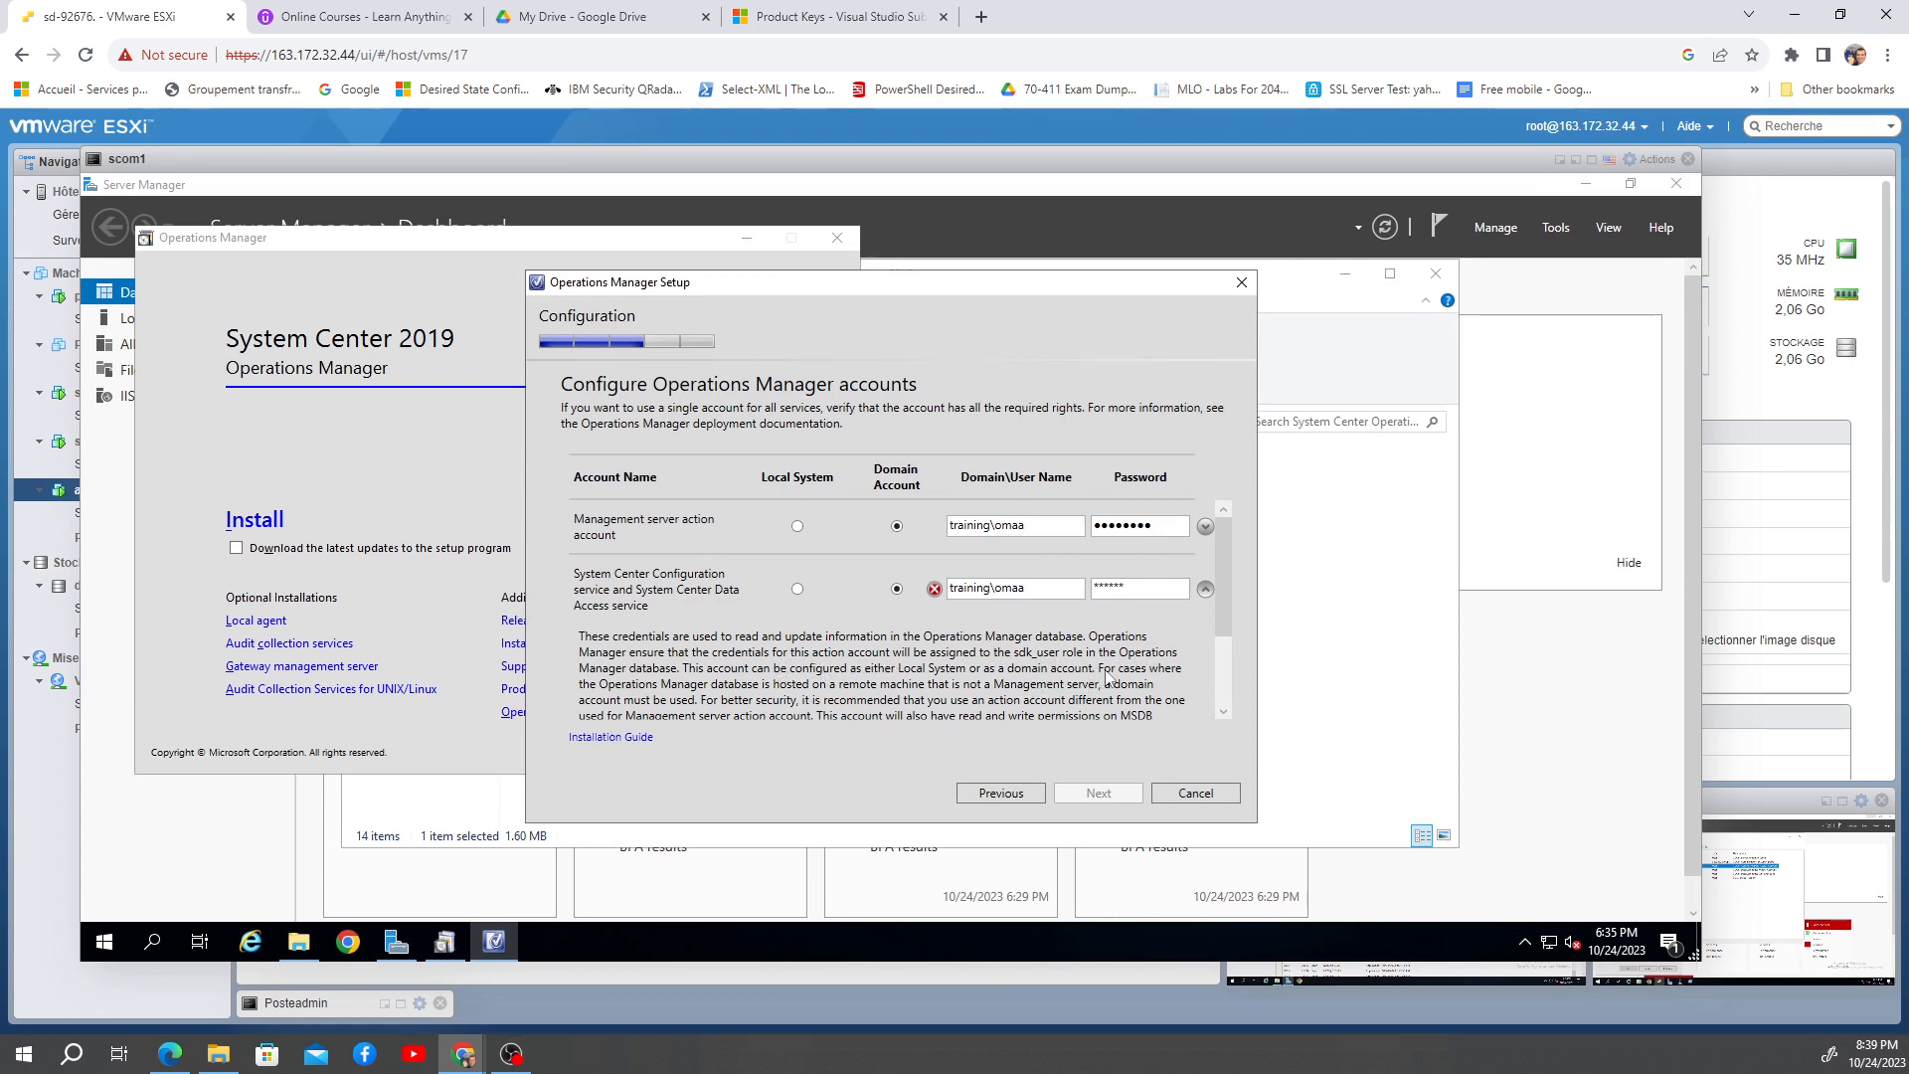
left_click(1205, 589)
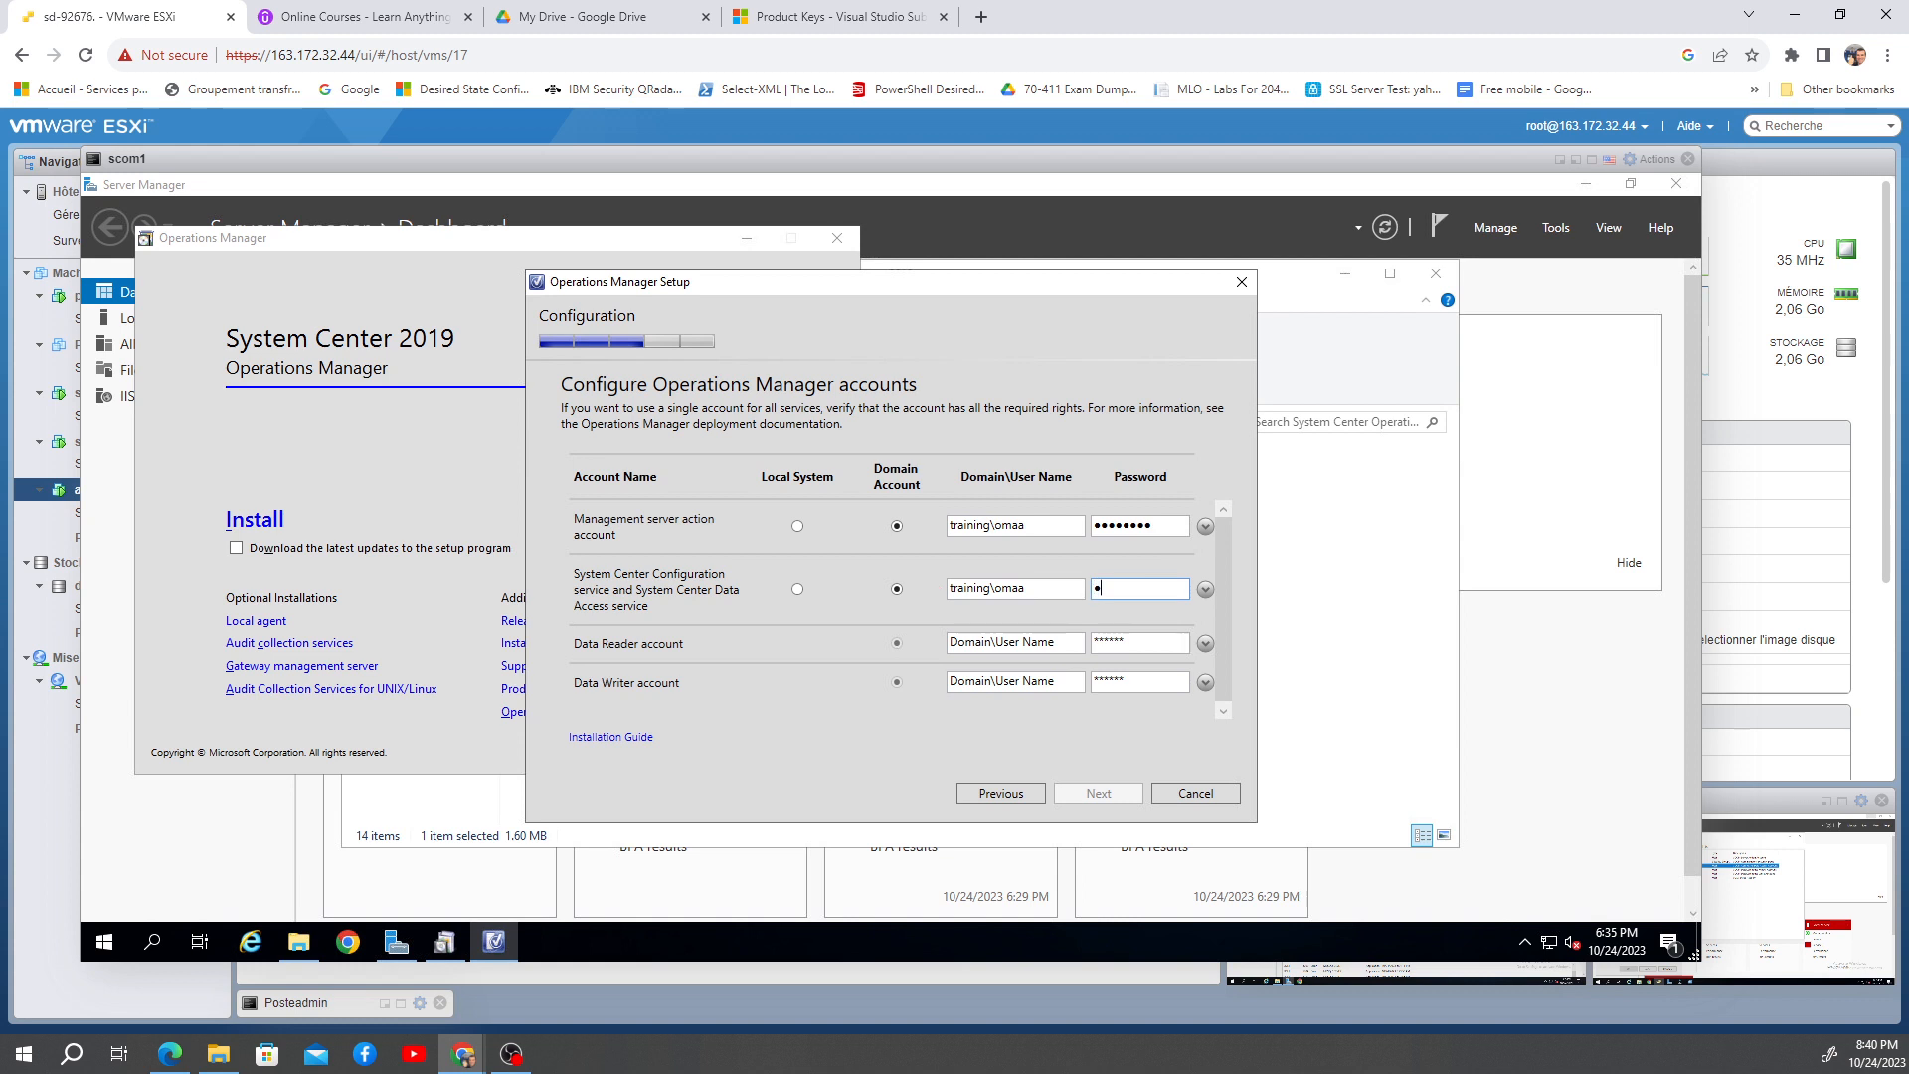
Step: Enter the password for the System Center Configuration and Data Access service account
type("••••")
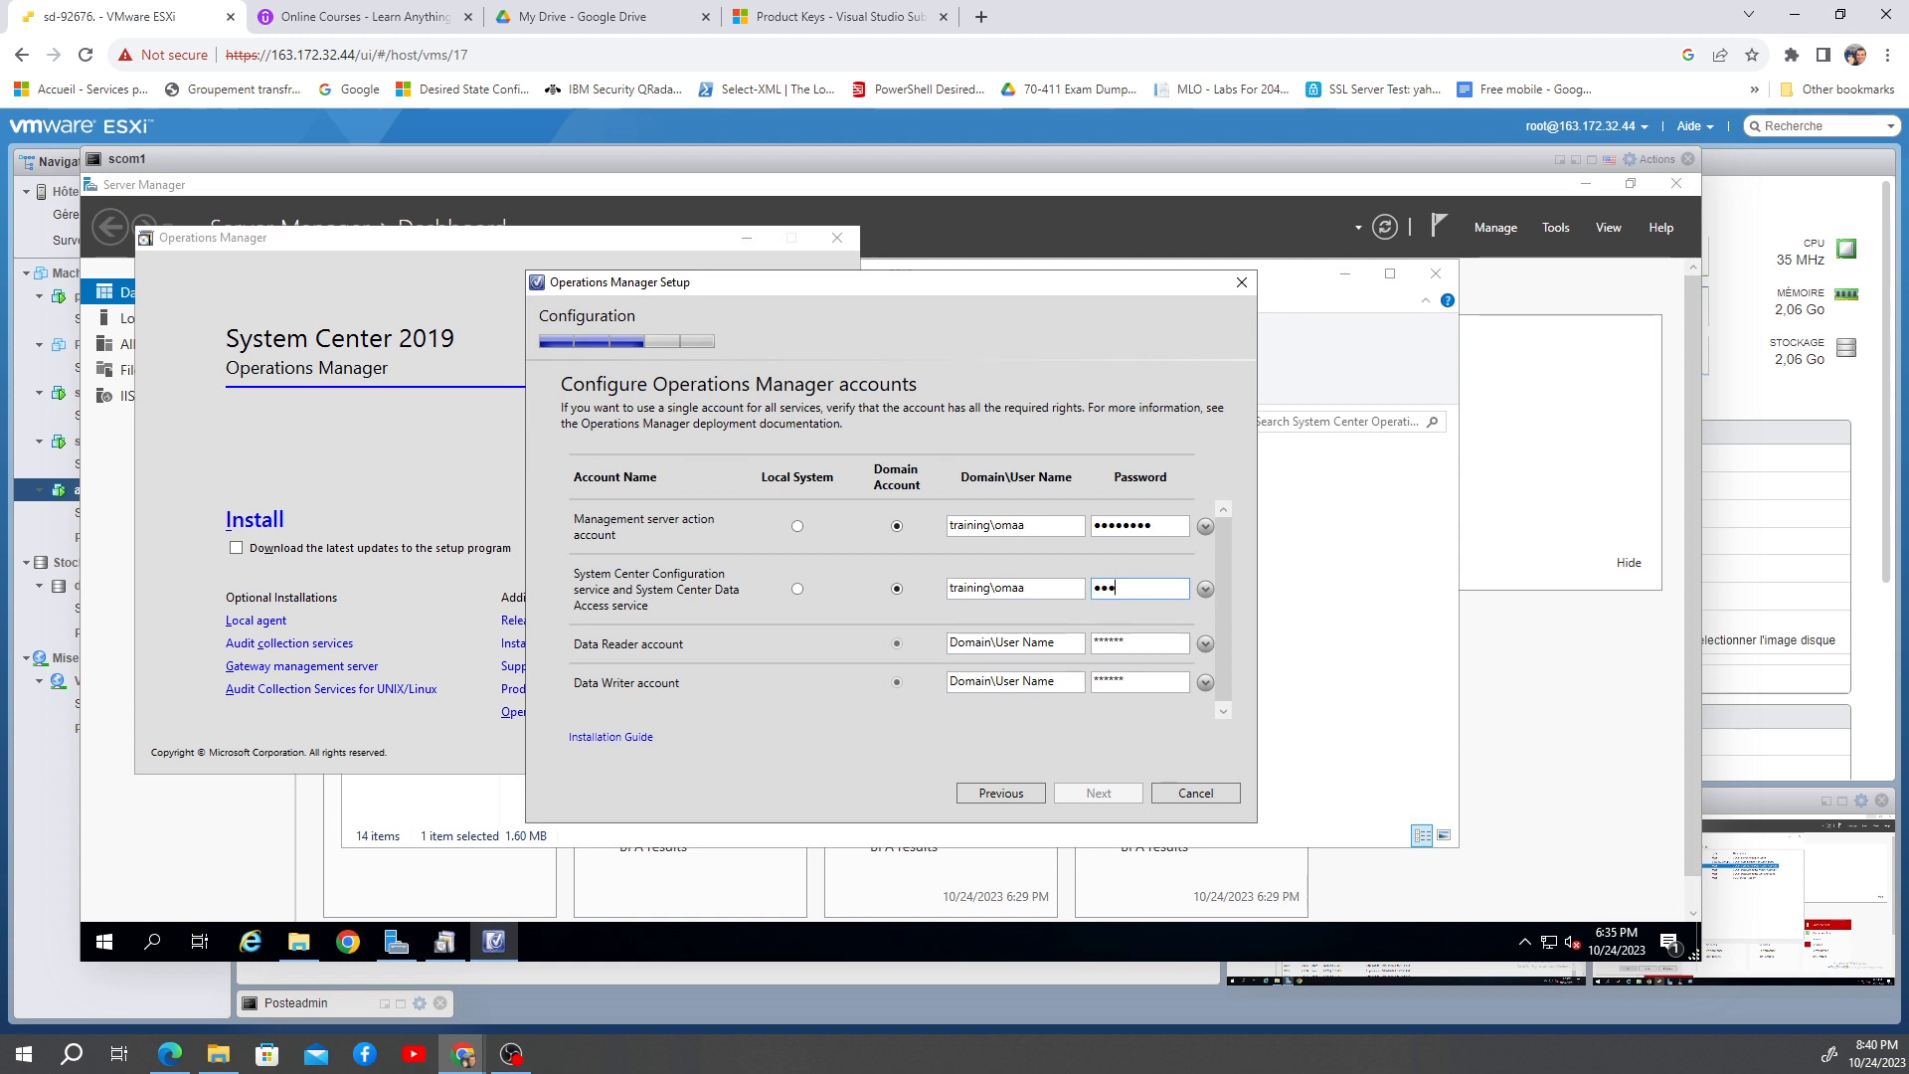
key("BackSpace")
key("BackSpace")
key("BackSpace")
type("••")
Step: Set the Data Reader account's user name to training\omread and the Data Writer account's to training\omwrite
left_click_drag(1036, 588, 881, 536)
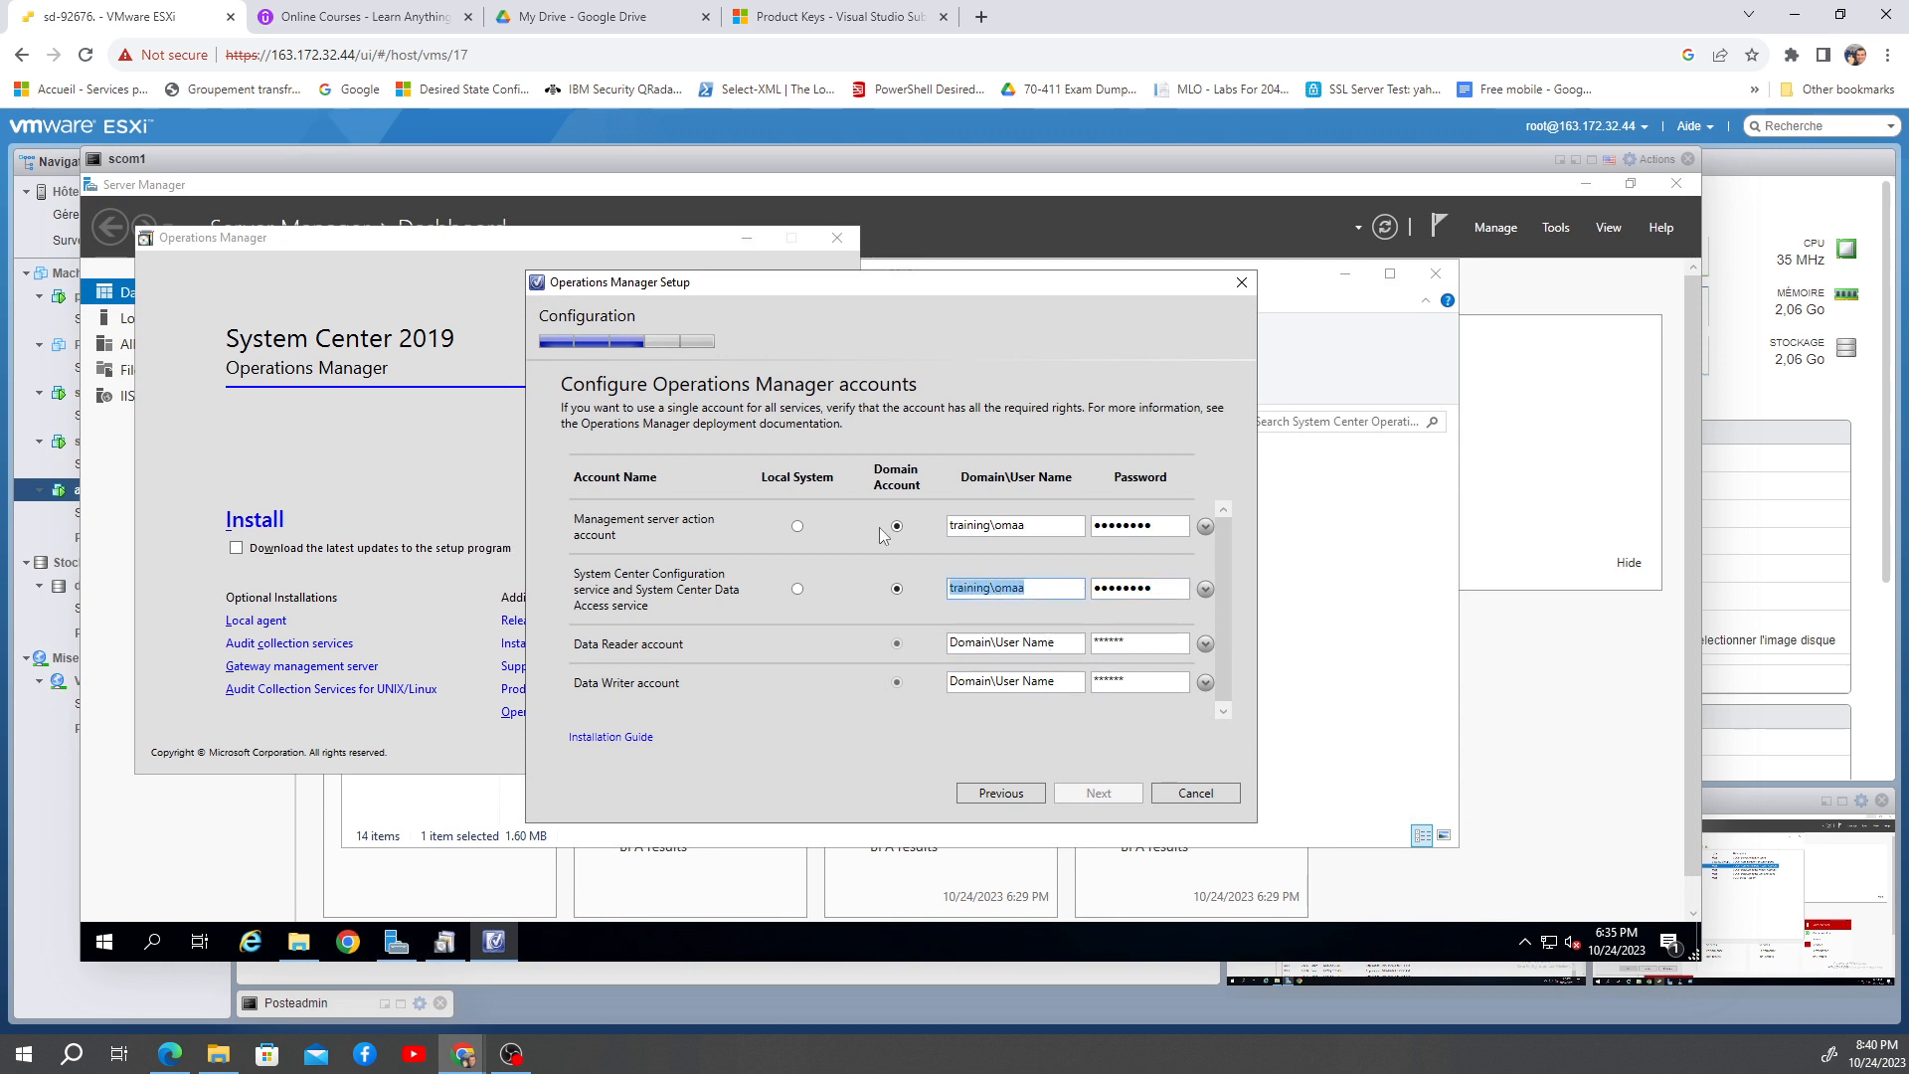
left_click(1006, 641)
key("ctrl+v")
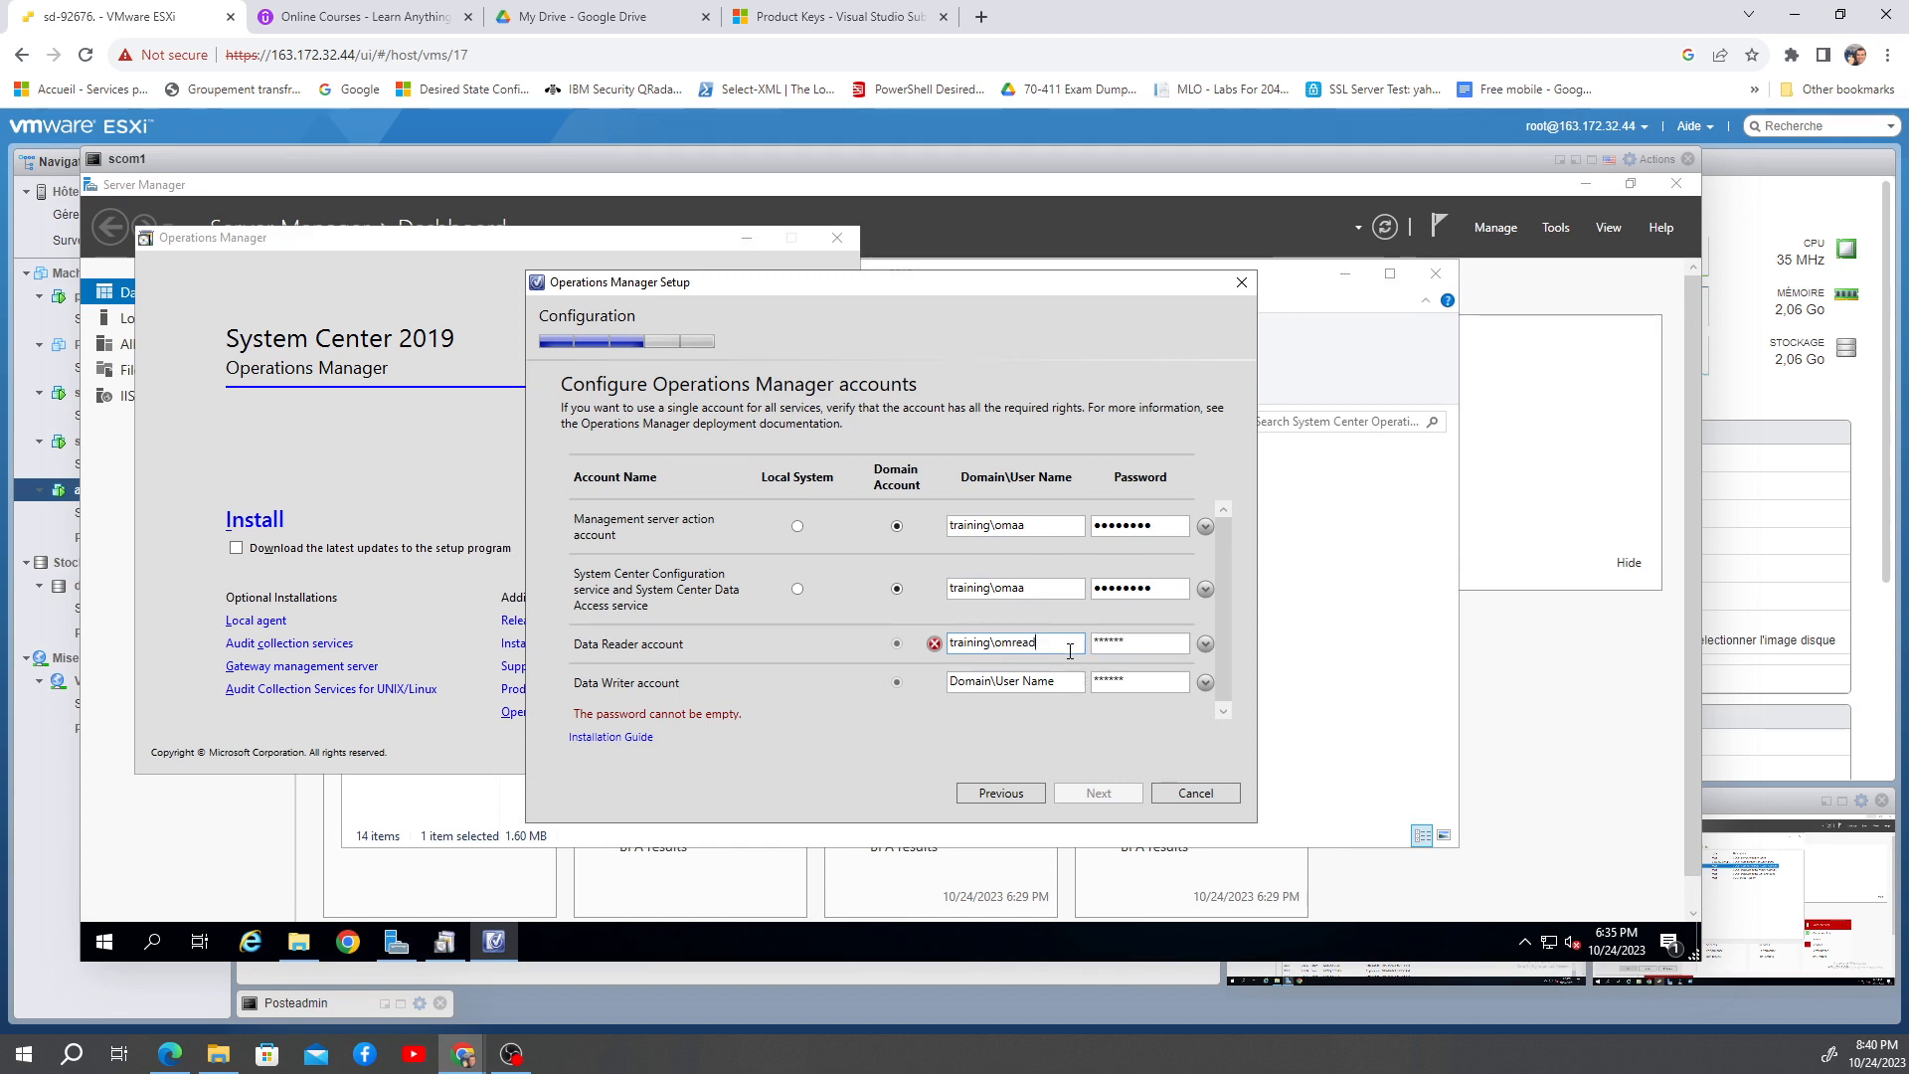
left_click(978, 680)
key("ctrl+v")
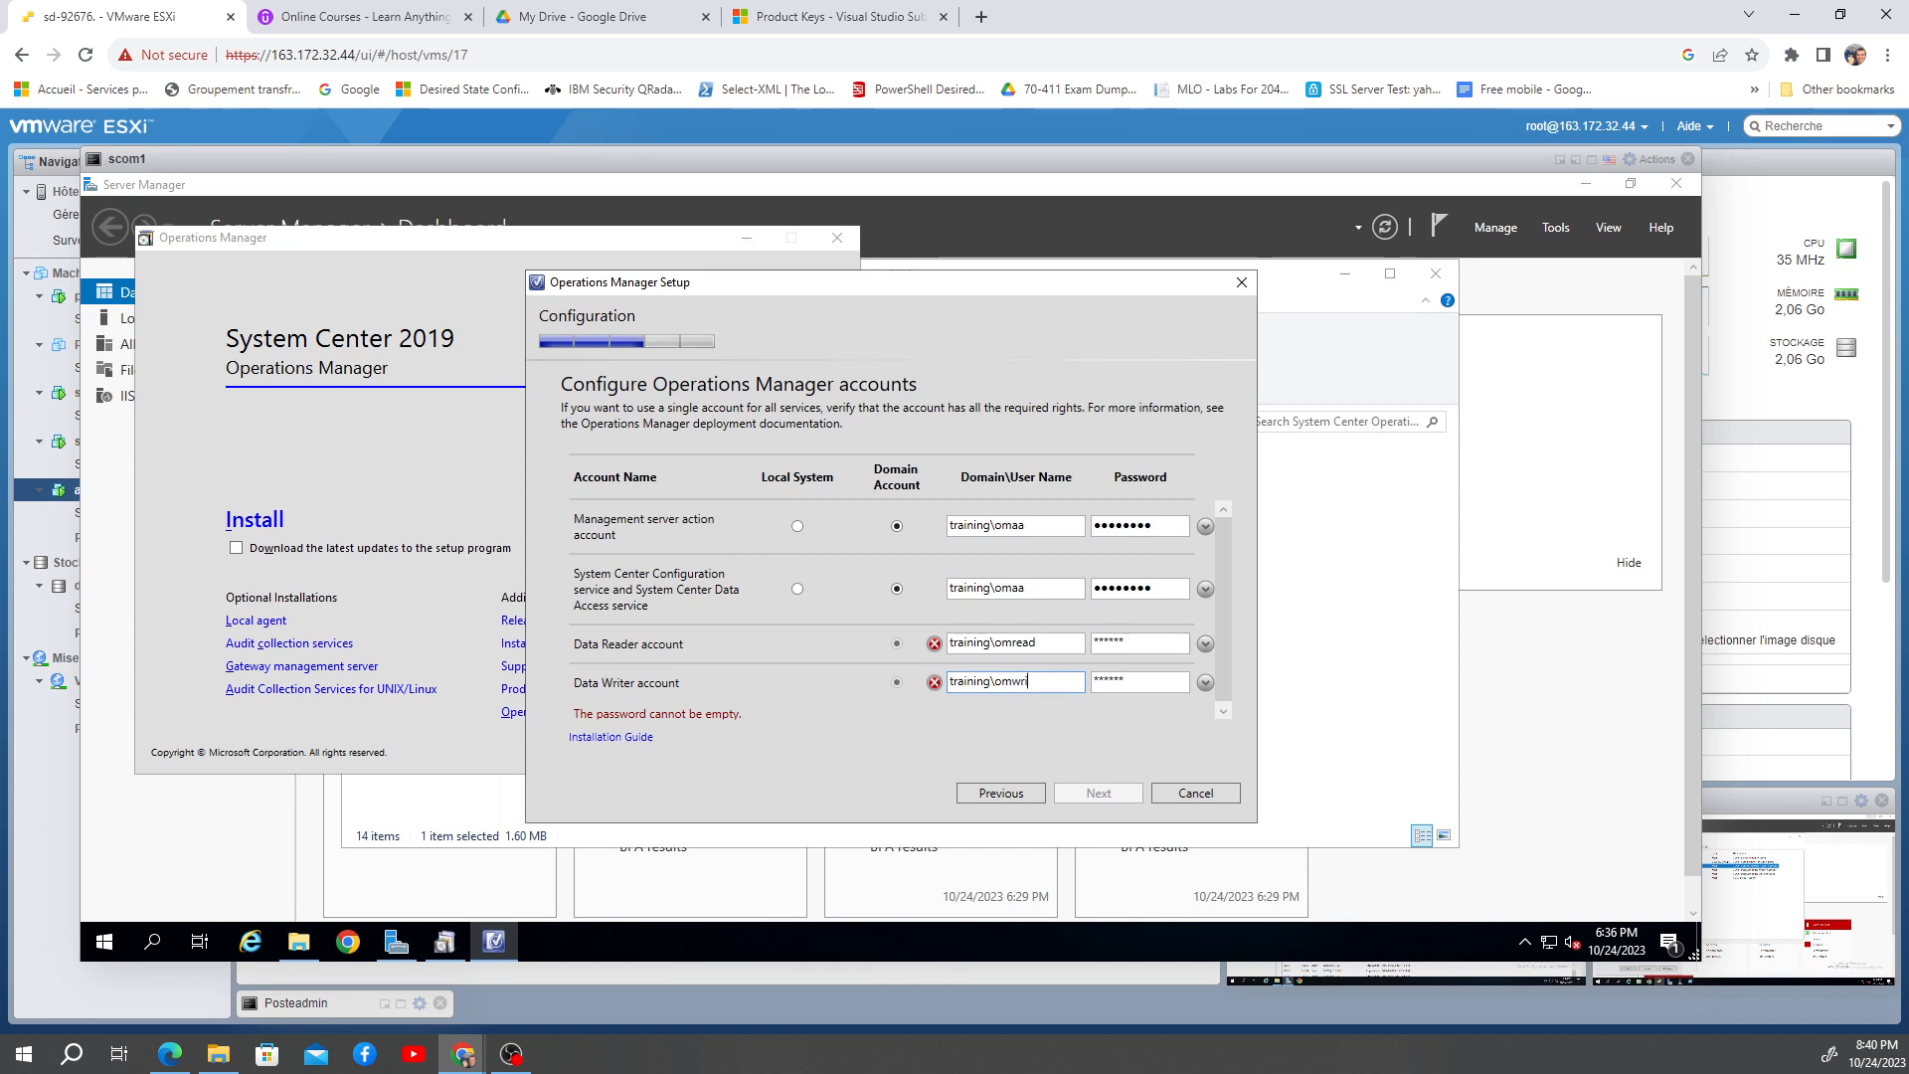
Step: Enter the passwords for the Data Reader and Data Writer accounts
left_click(1144, 644)
type("•••••••")
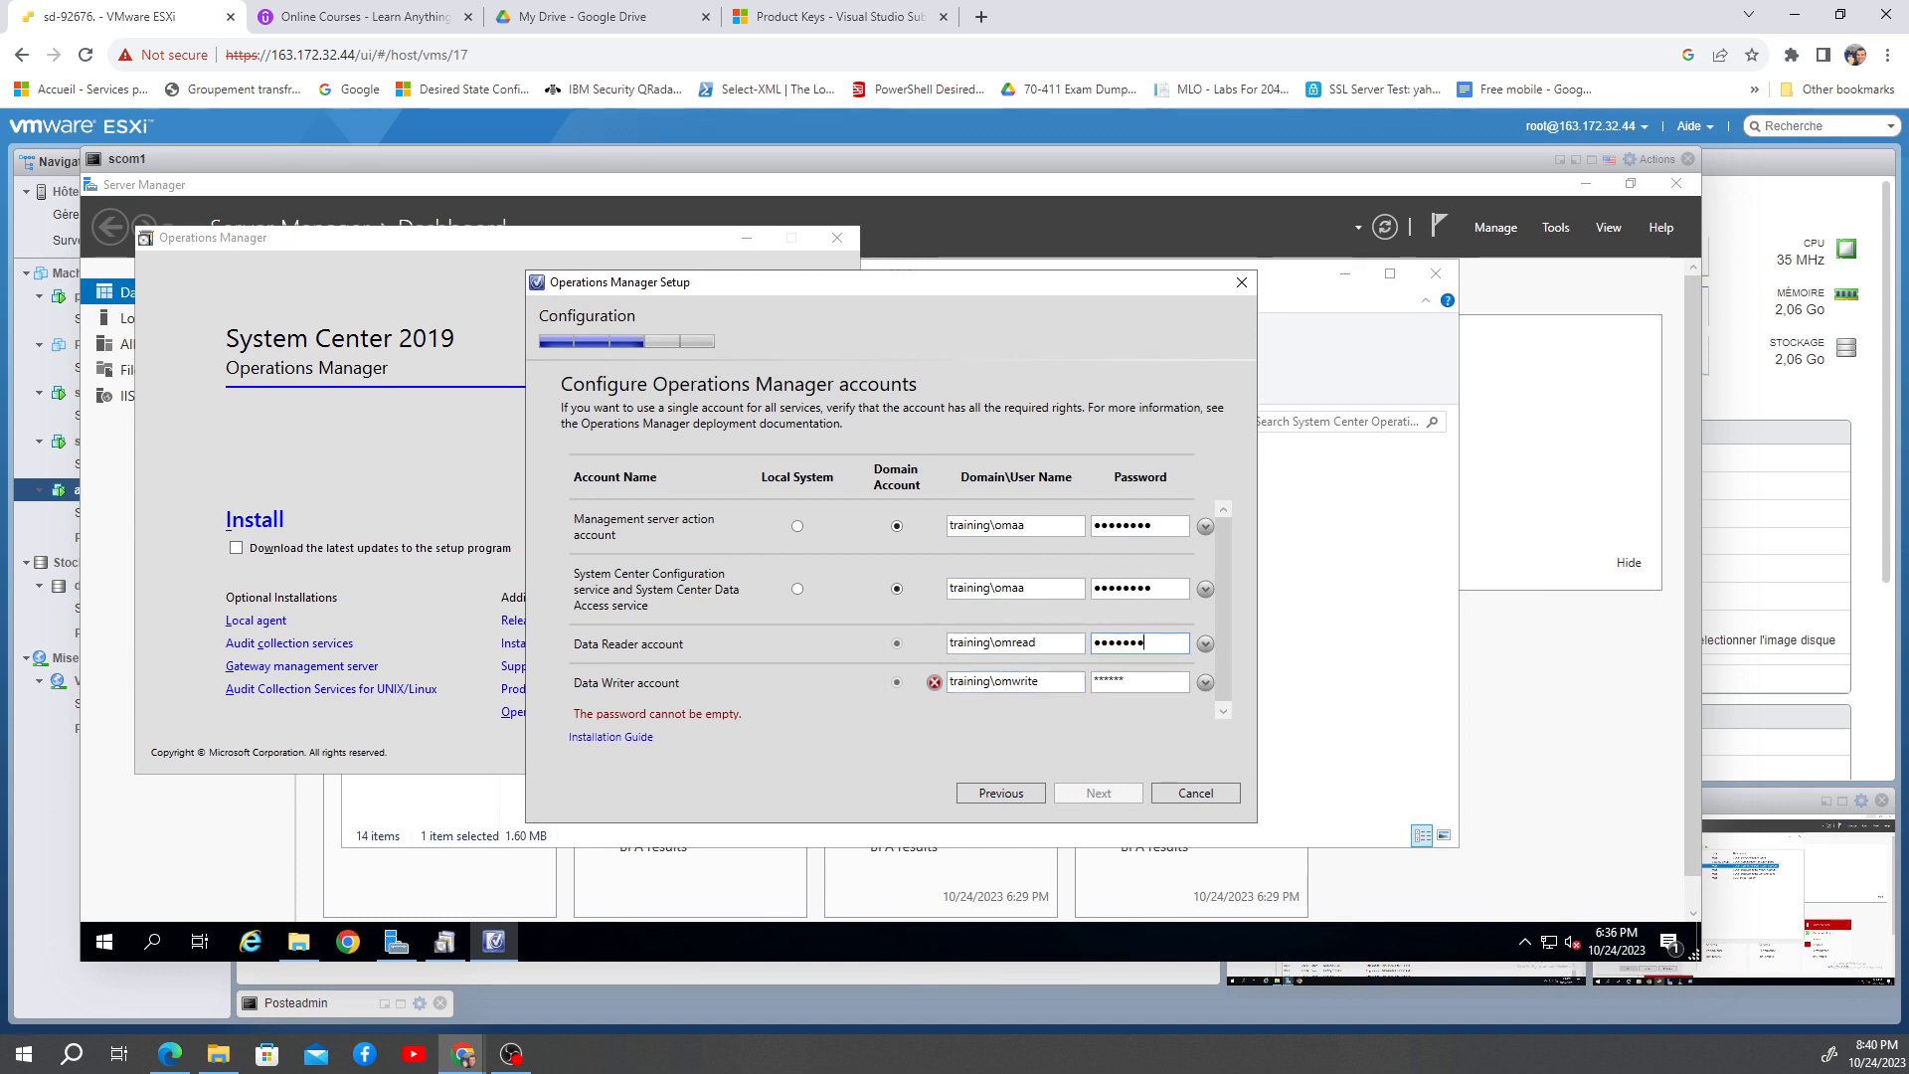
type("•")
key("Tab")
key("Tab")
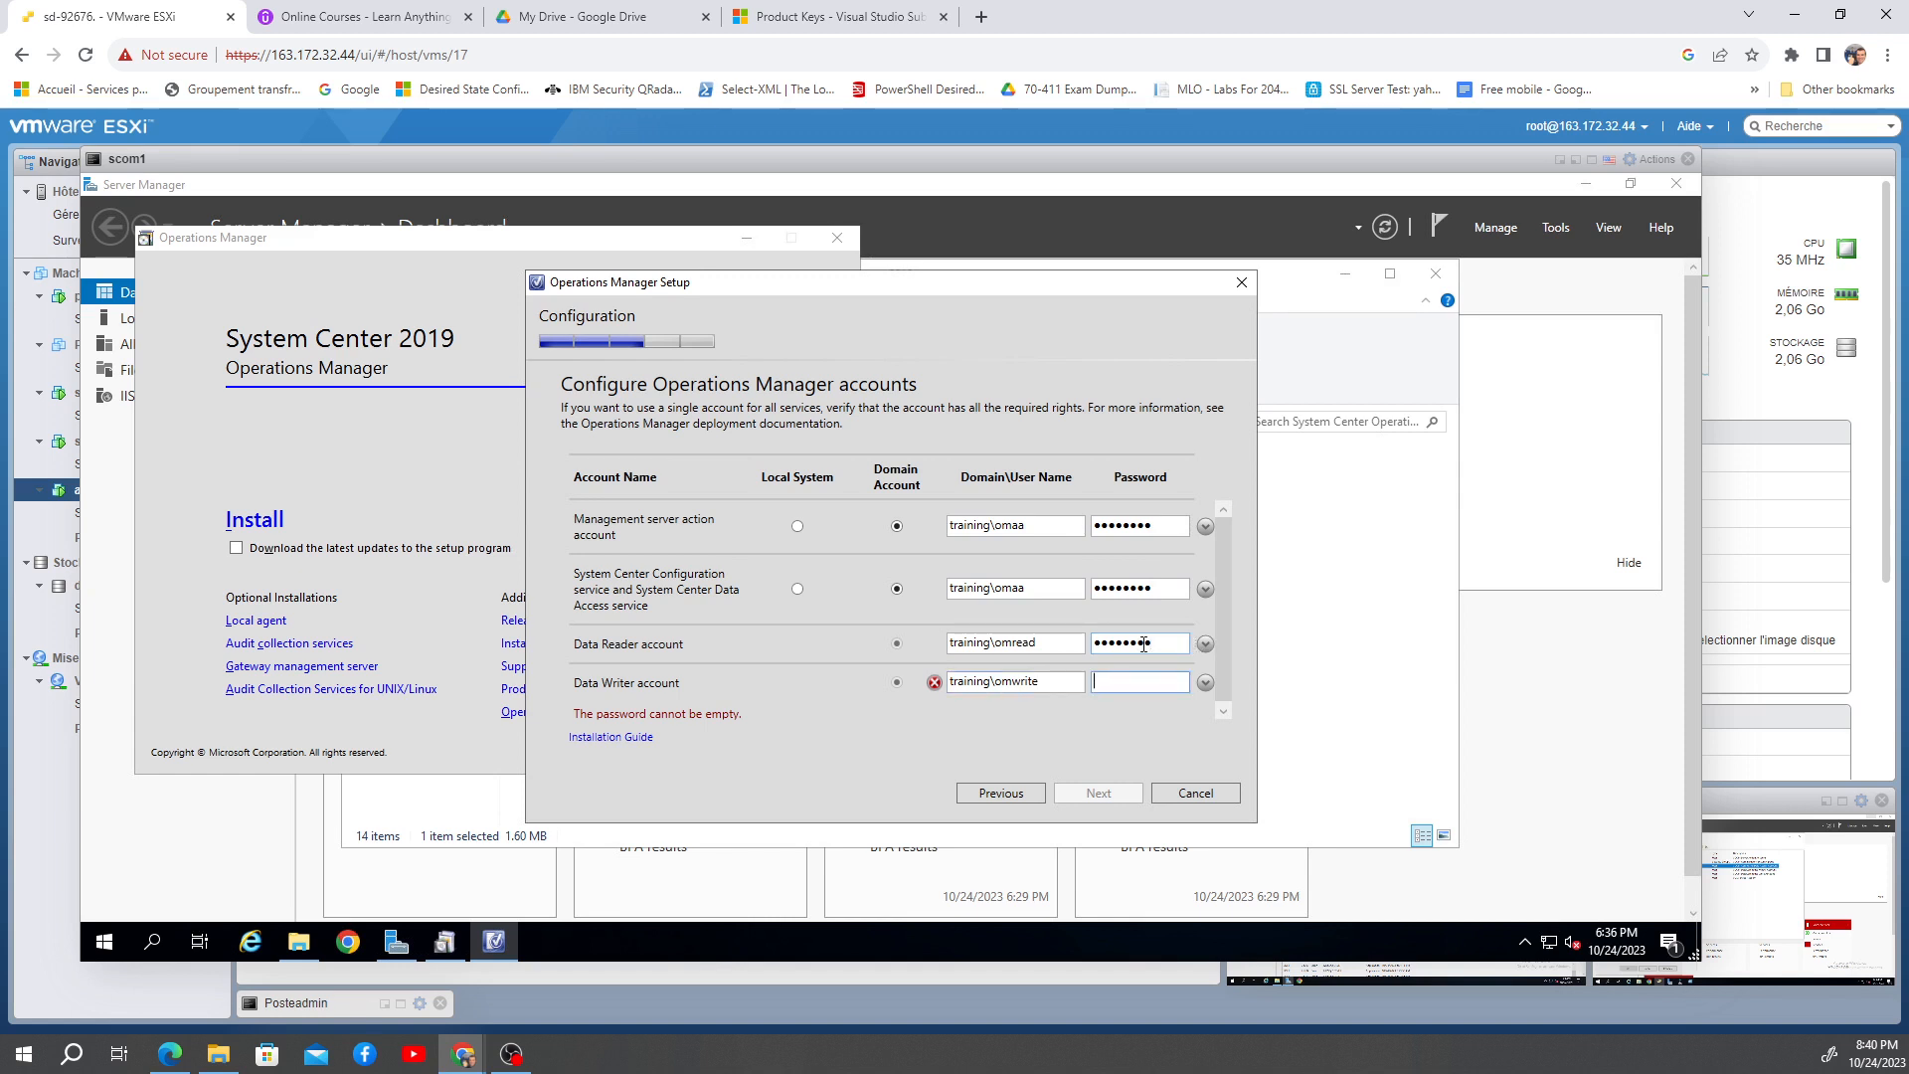
type("•")
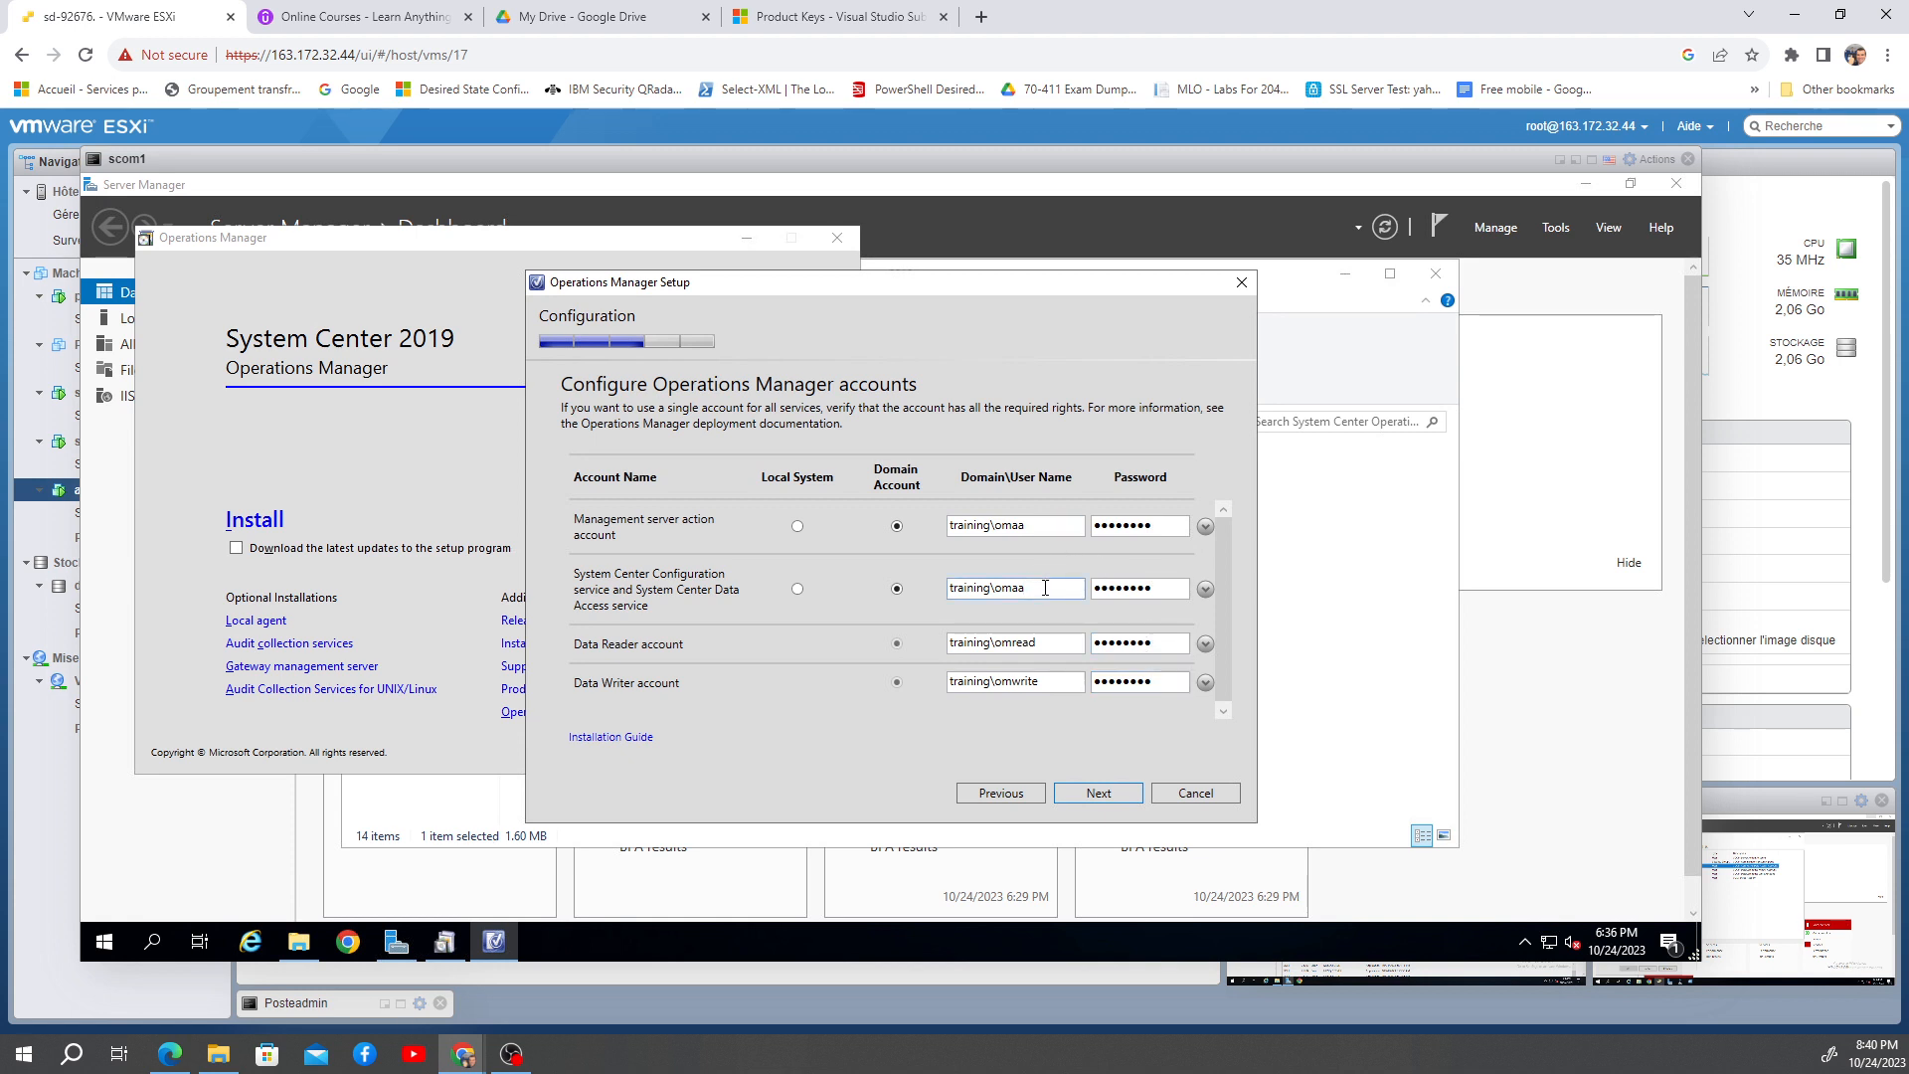
Step: Accept the account configuration and the Diagnostic and Usage Data notice, and set Microsoft Update to Off
key("BackSpace")
left_click(1090, 793)
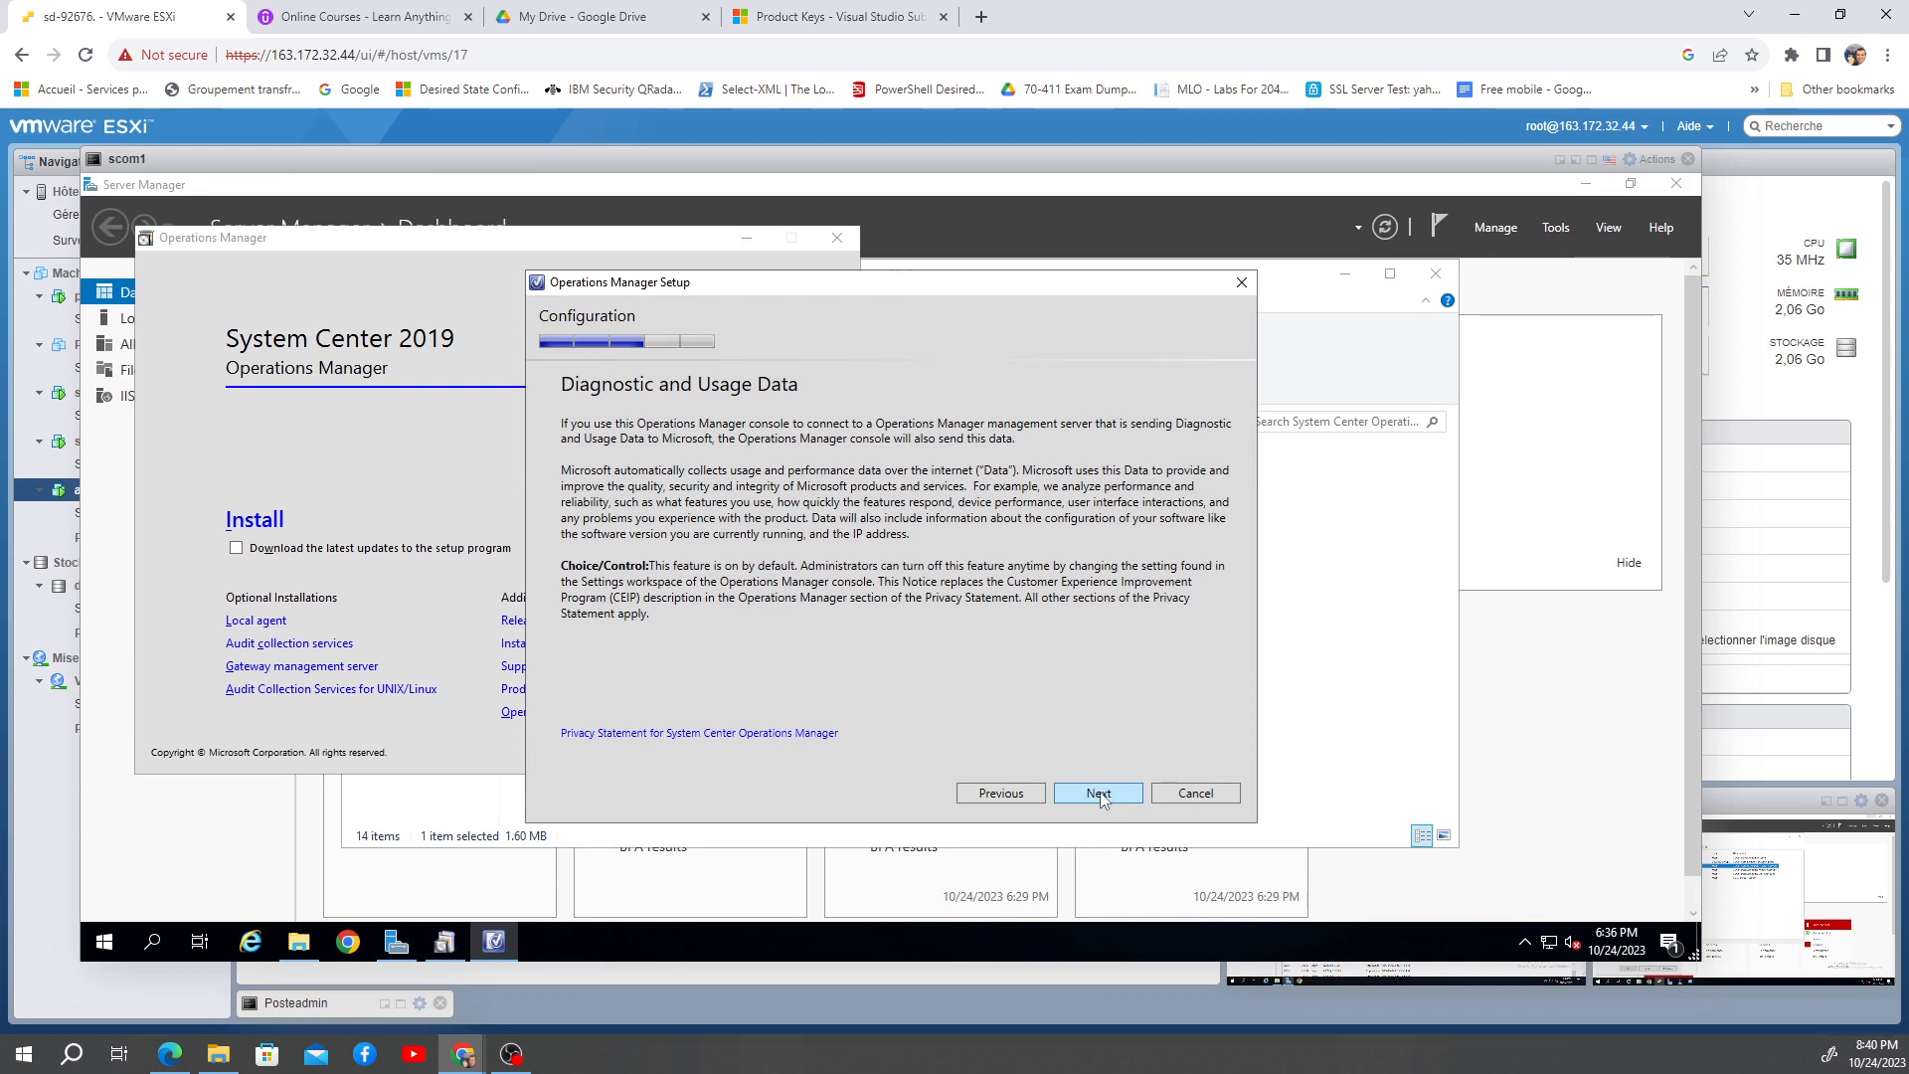
left_click(1100, 798)
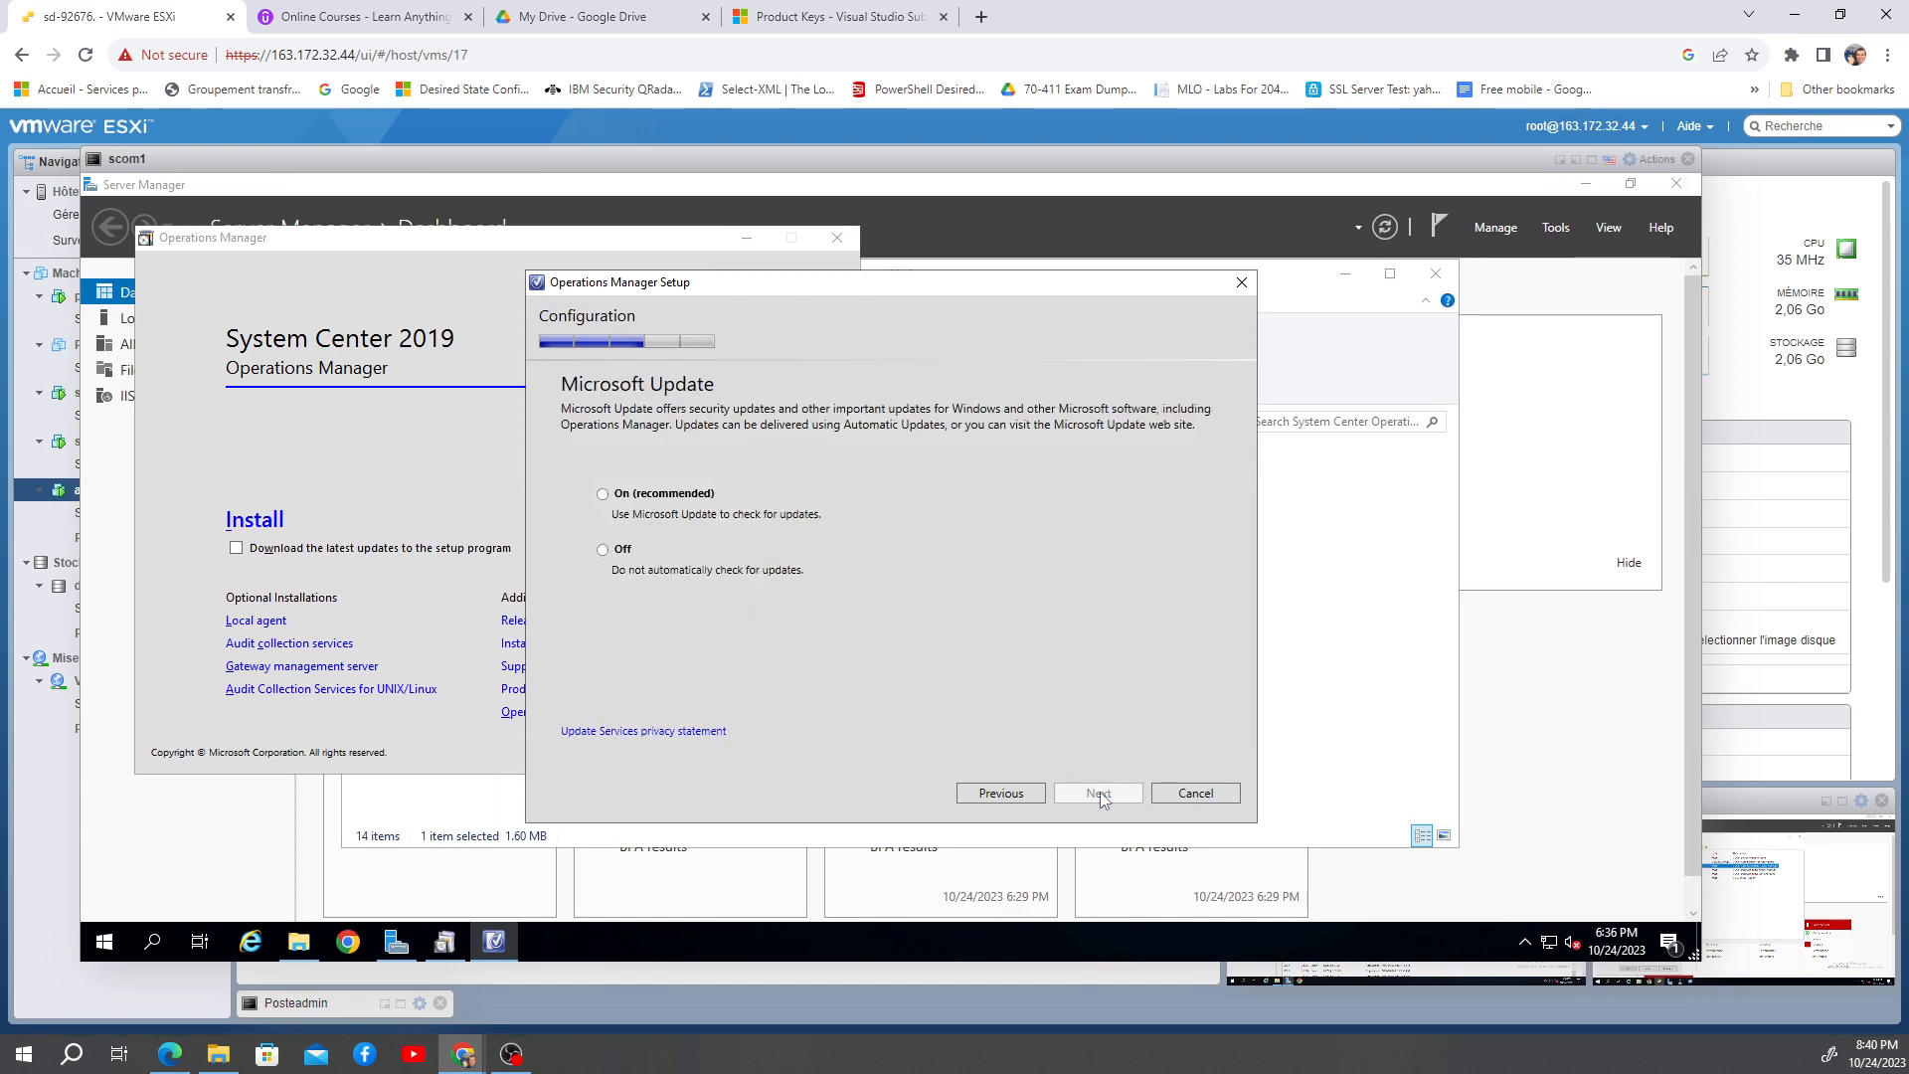
left_click(618, 564)
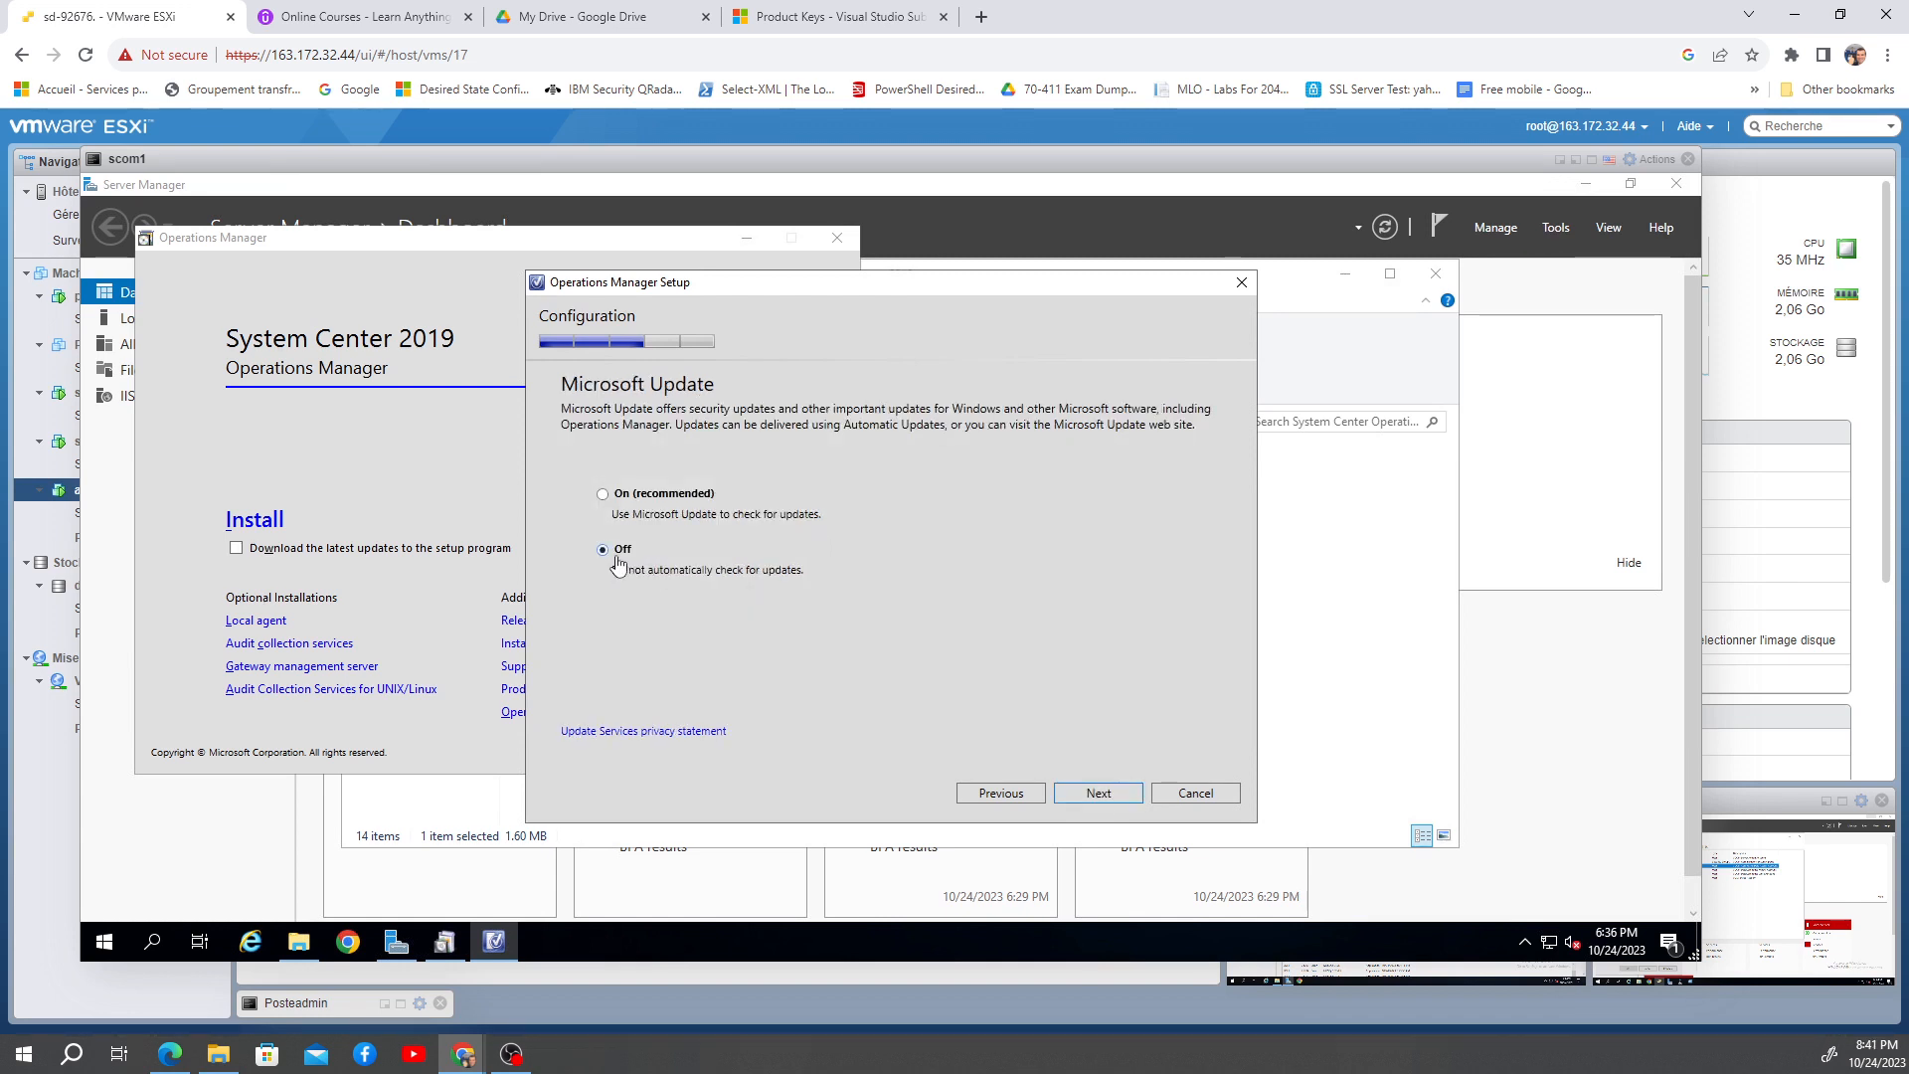
Step: Continue to the installation summary, review all the listed settings and start the Operations Manager installation
left_click(1107, 798)
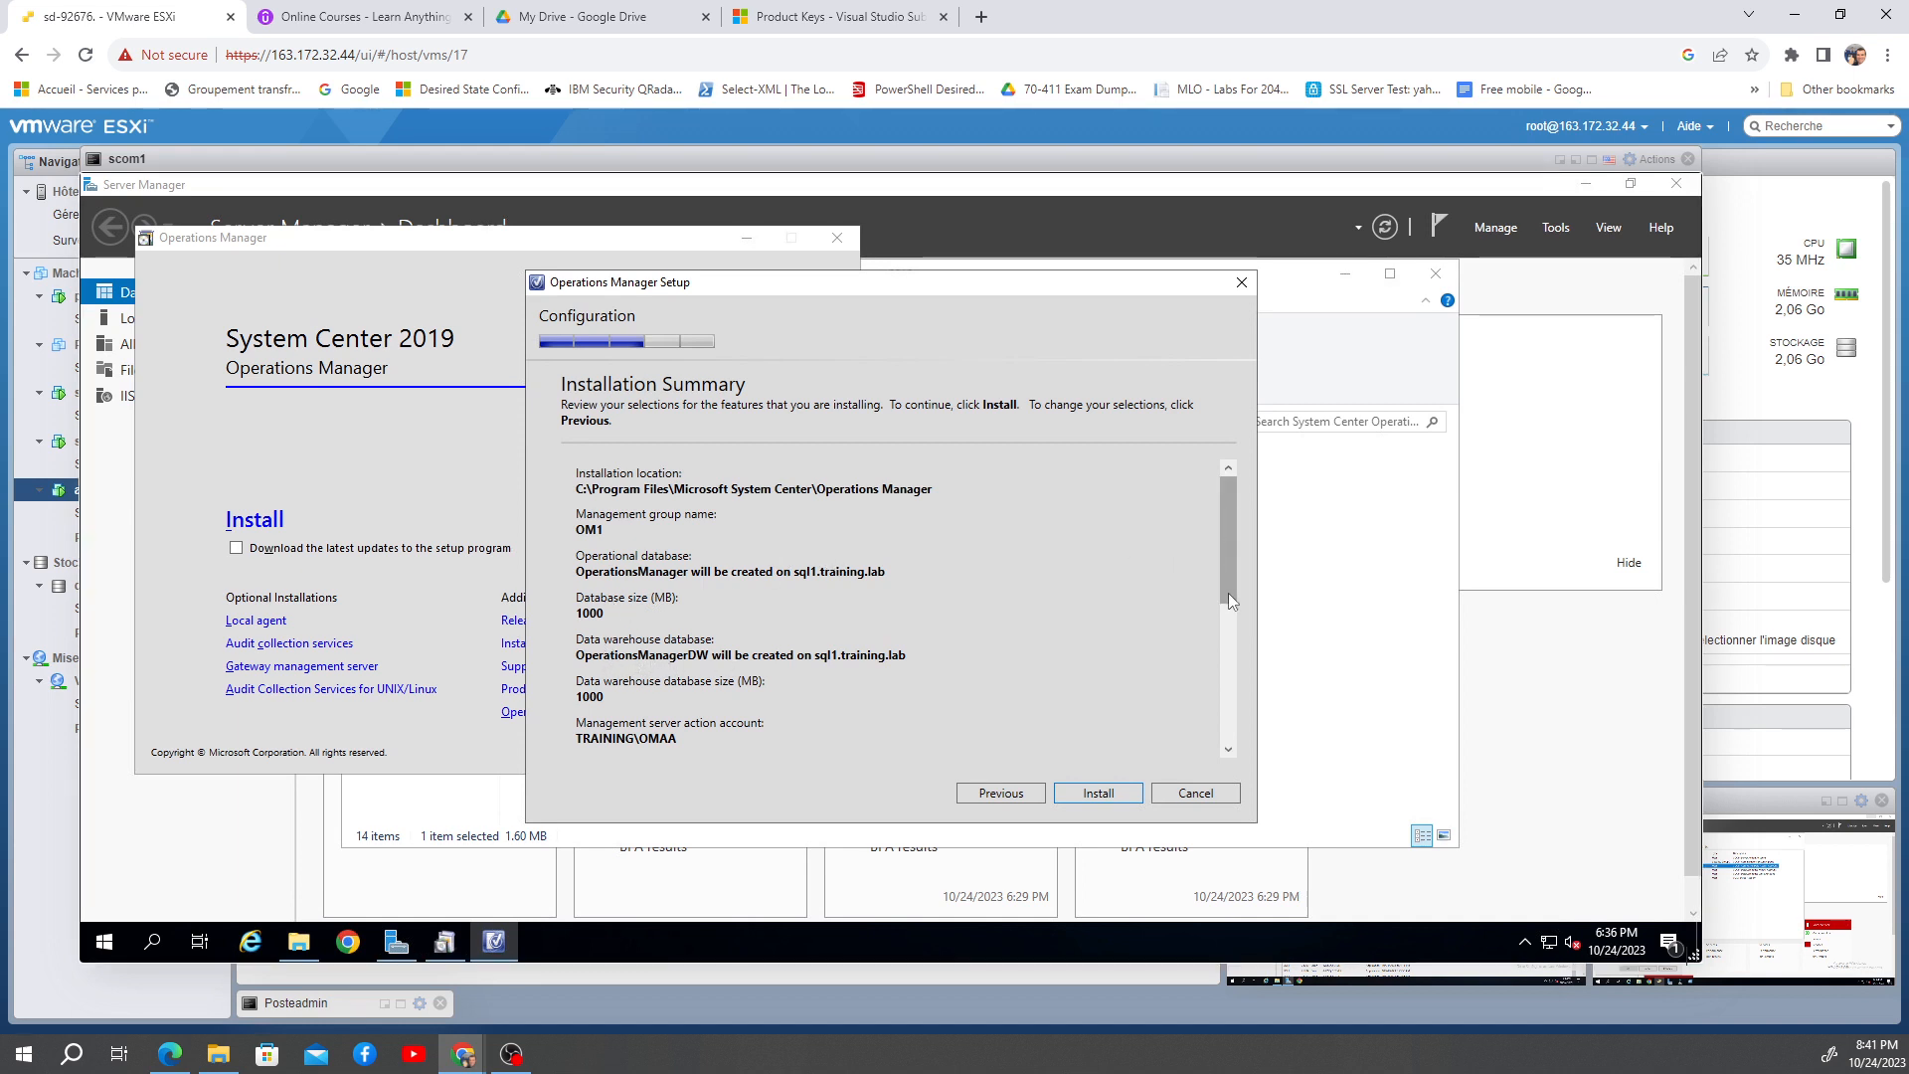
left_click(1229, 626)
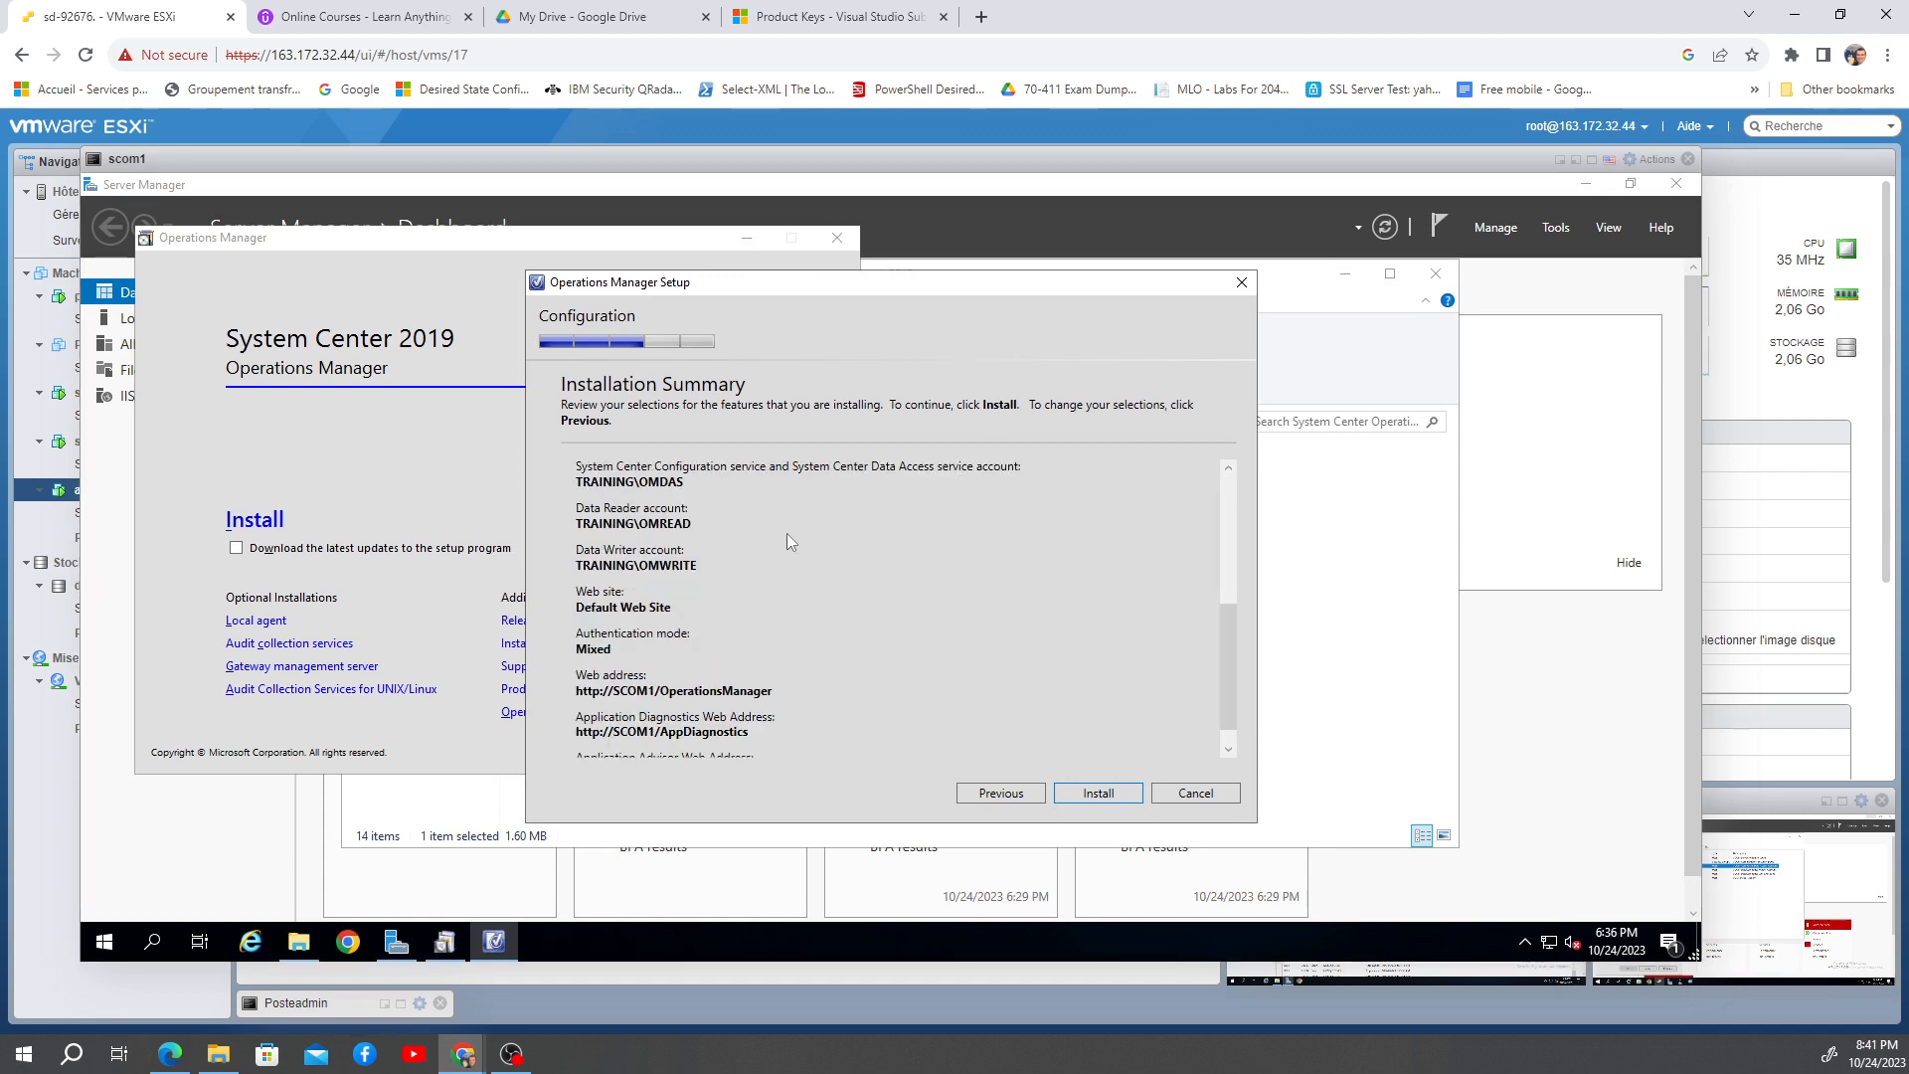
left_click(1229, 473)
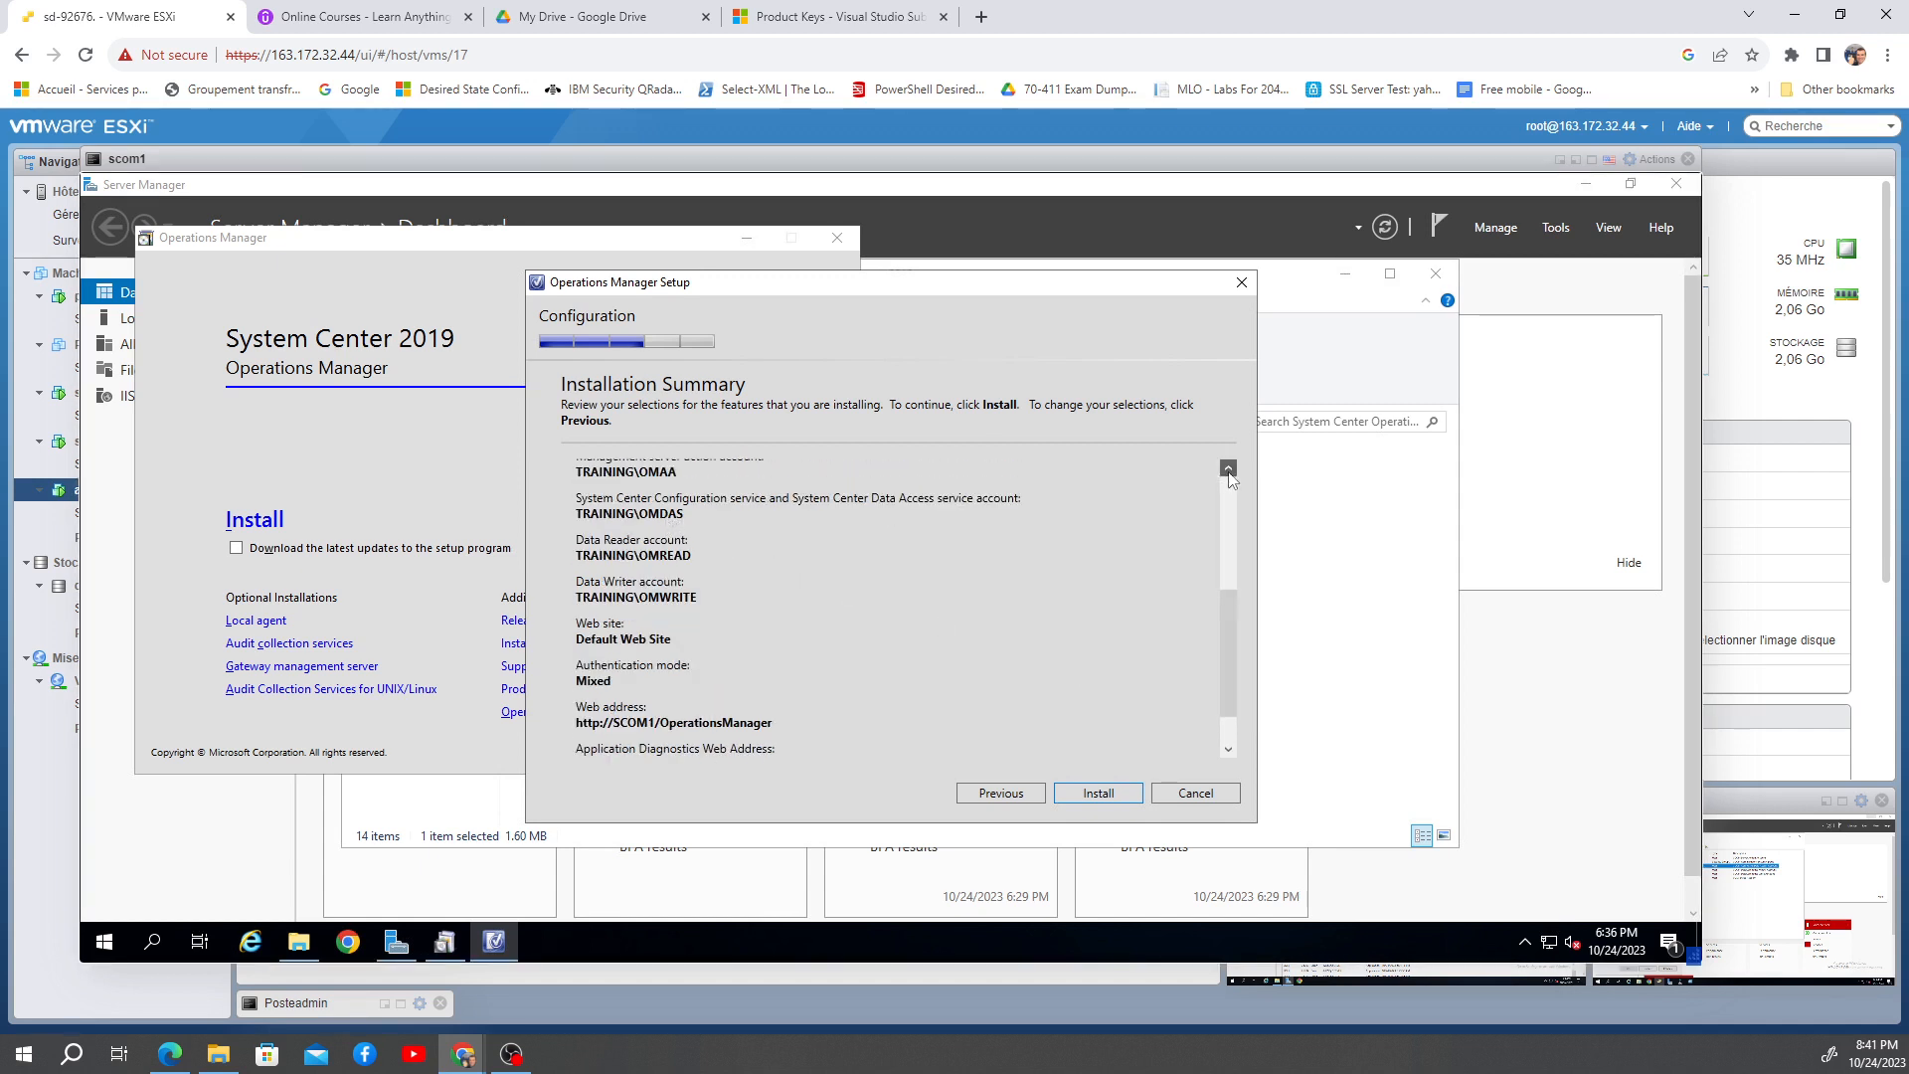
left_click(1229, 474)
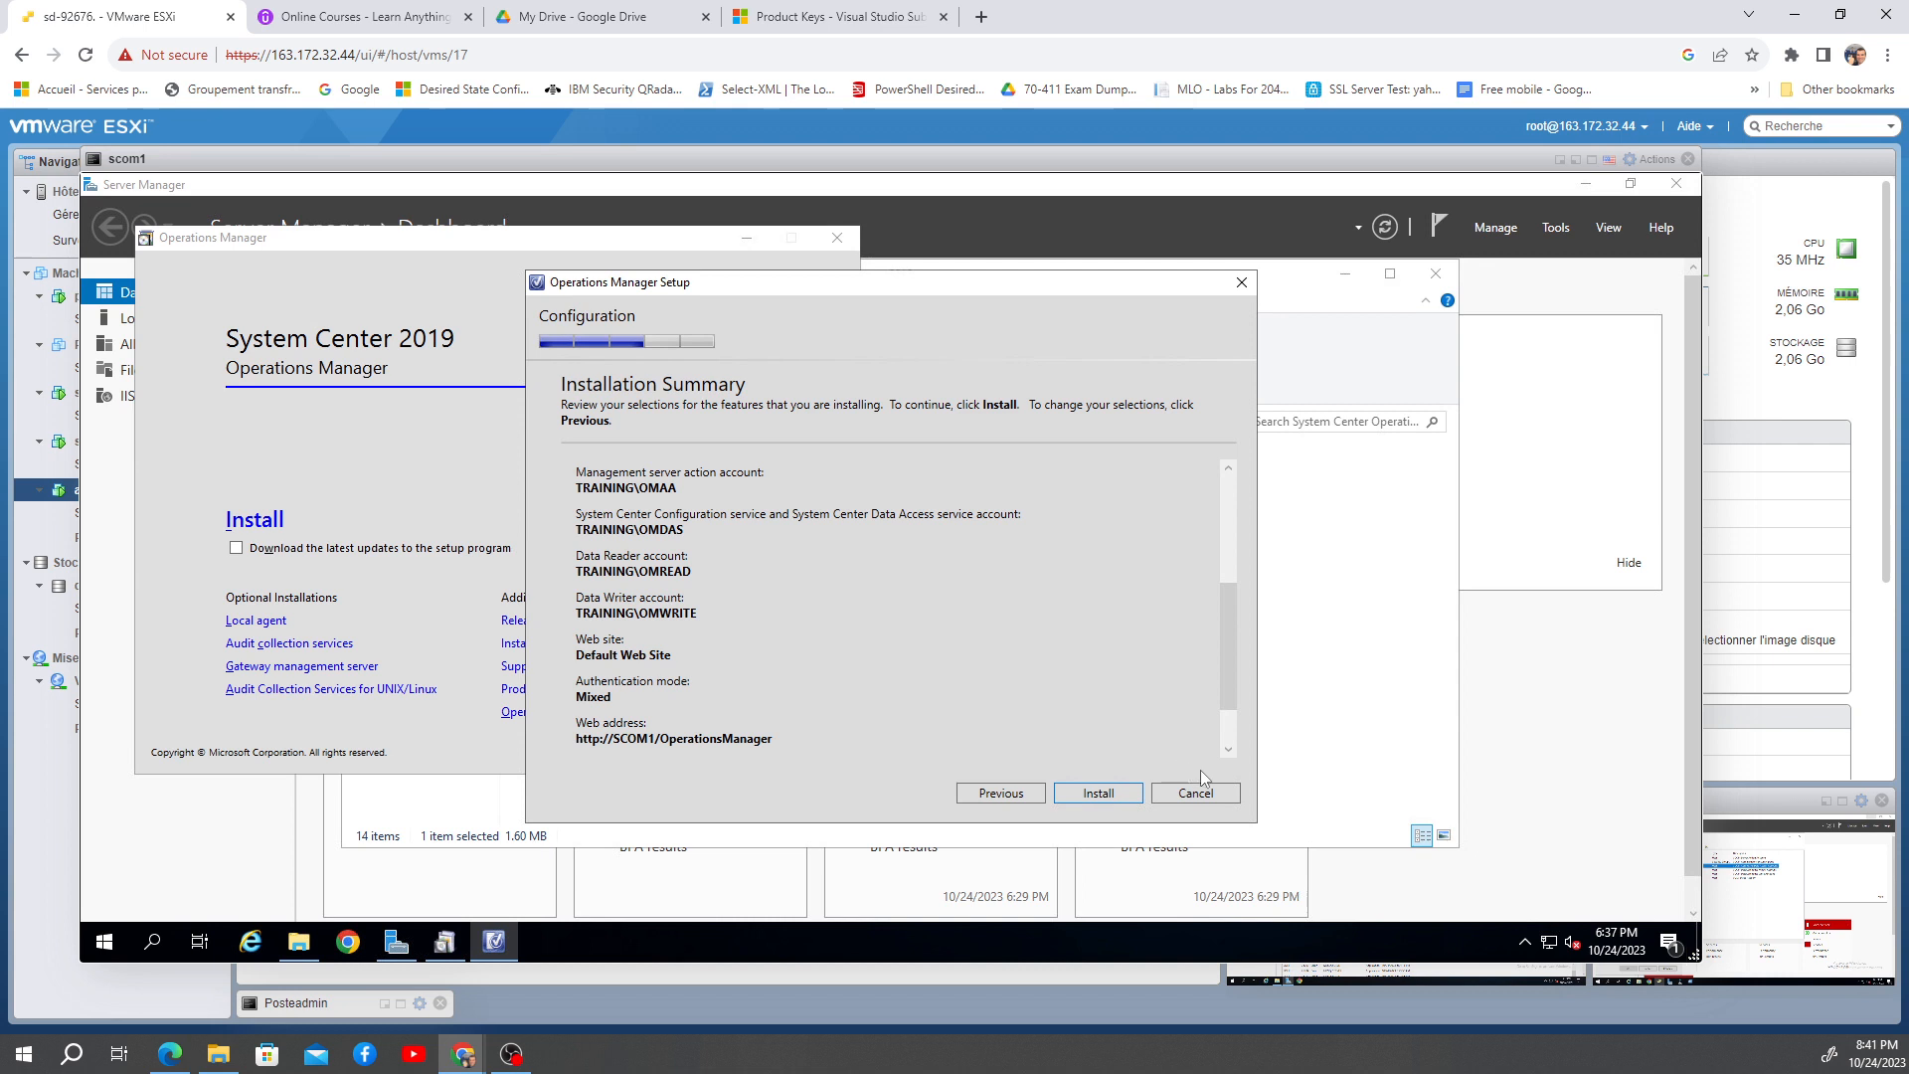
left_click(1228, 750)
left_click(1228, 750)
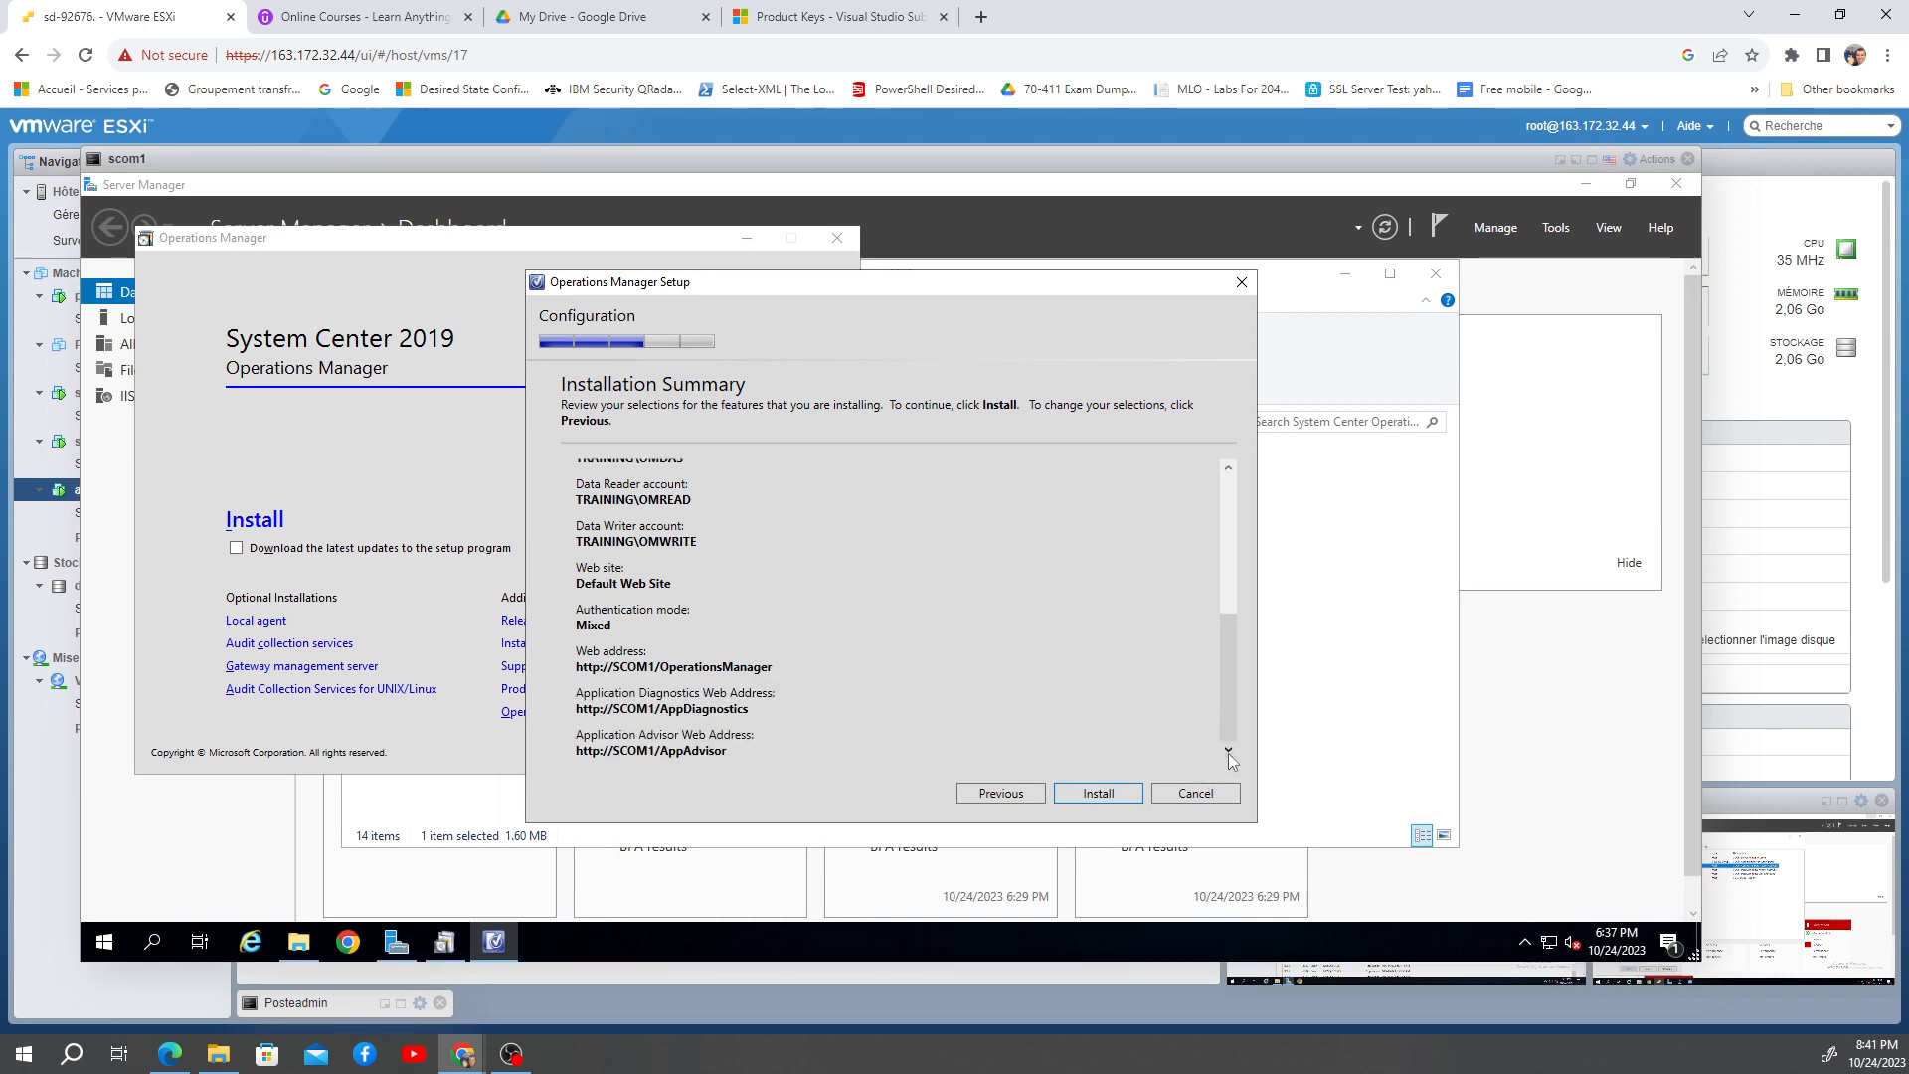
left_click(1105, 793)
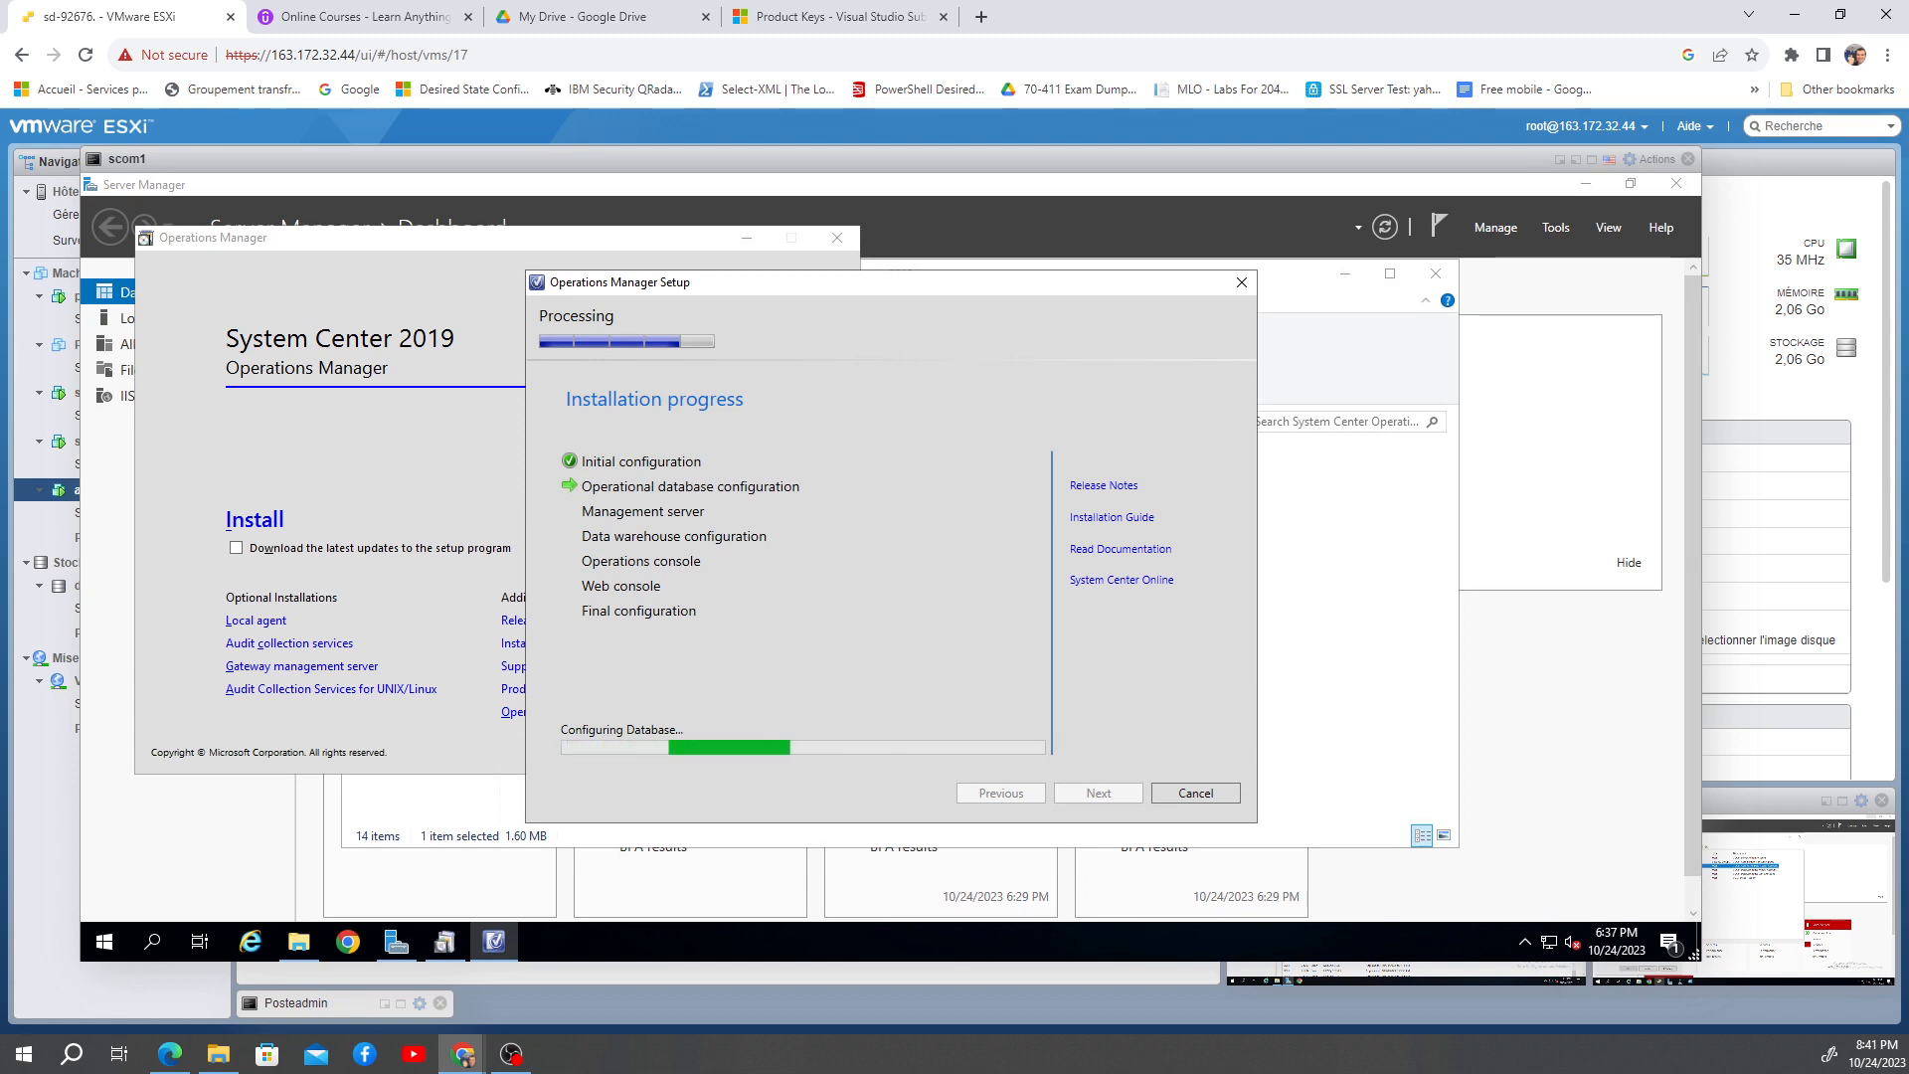
Step: Open Task Manager's detailed CPU performance view on scom1 and place the setup window beside it to monitor the installation
right_click(560, 952)
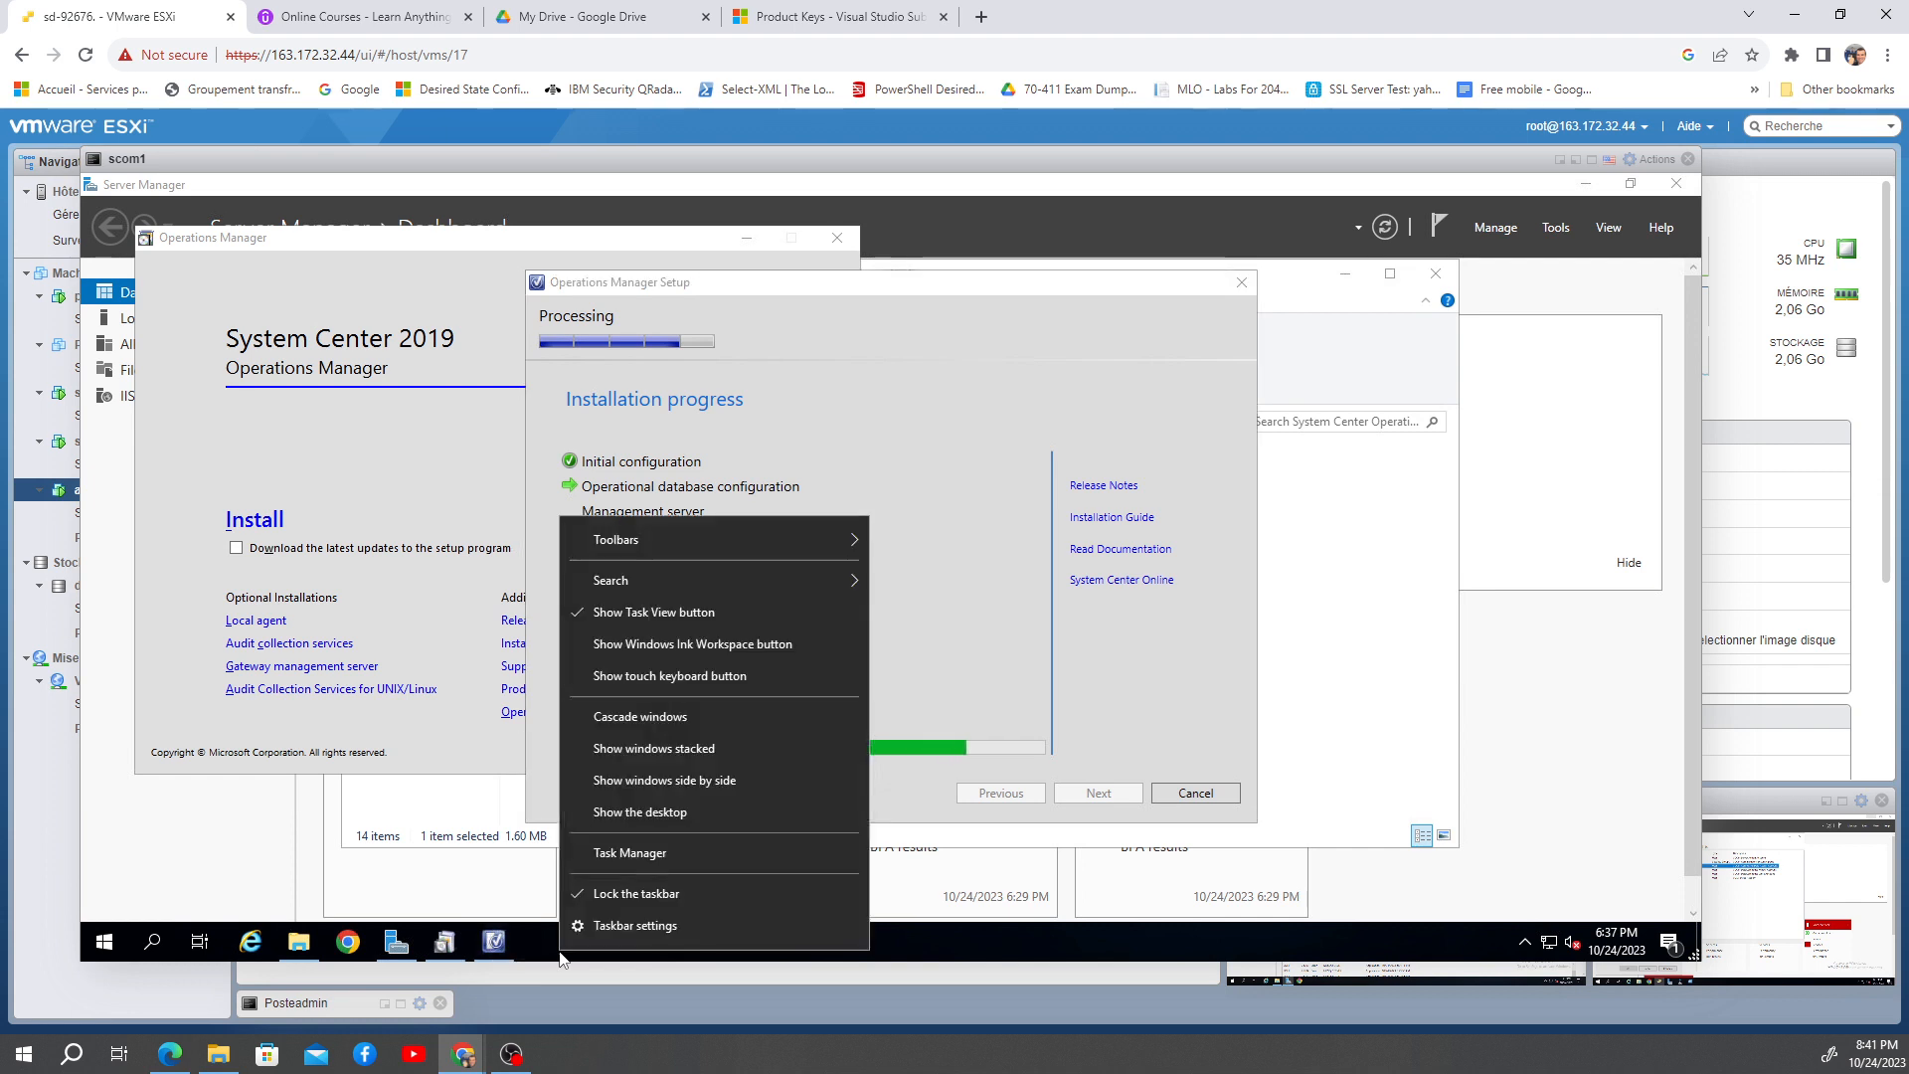
left_click(639, 853)
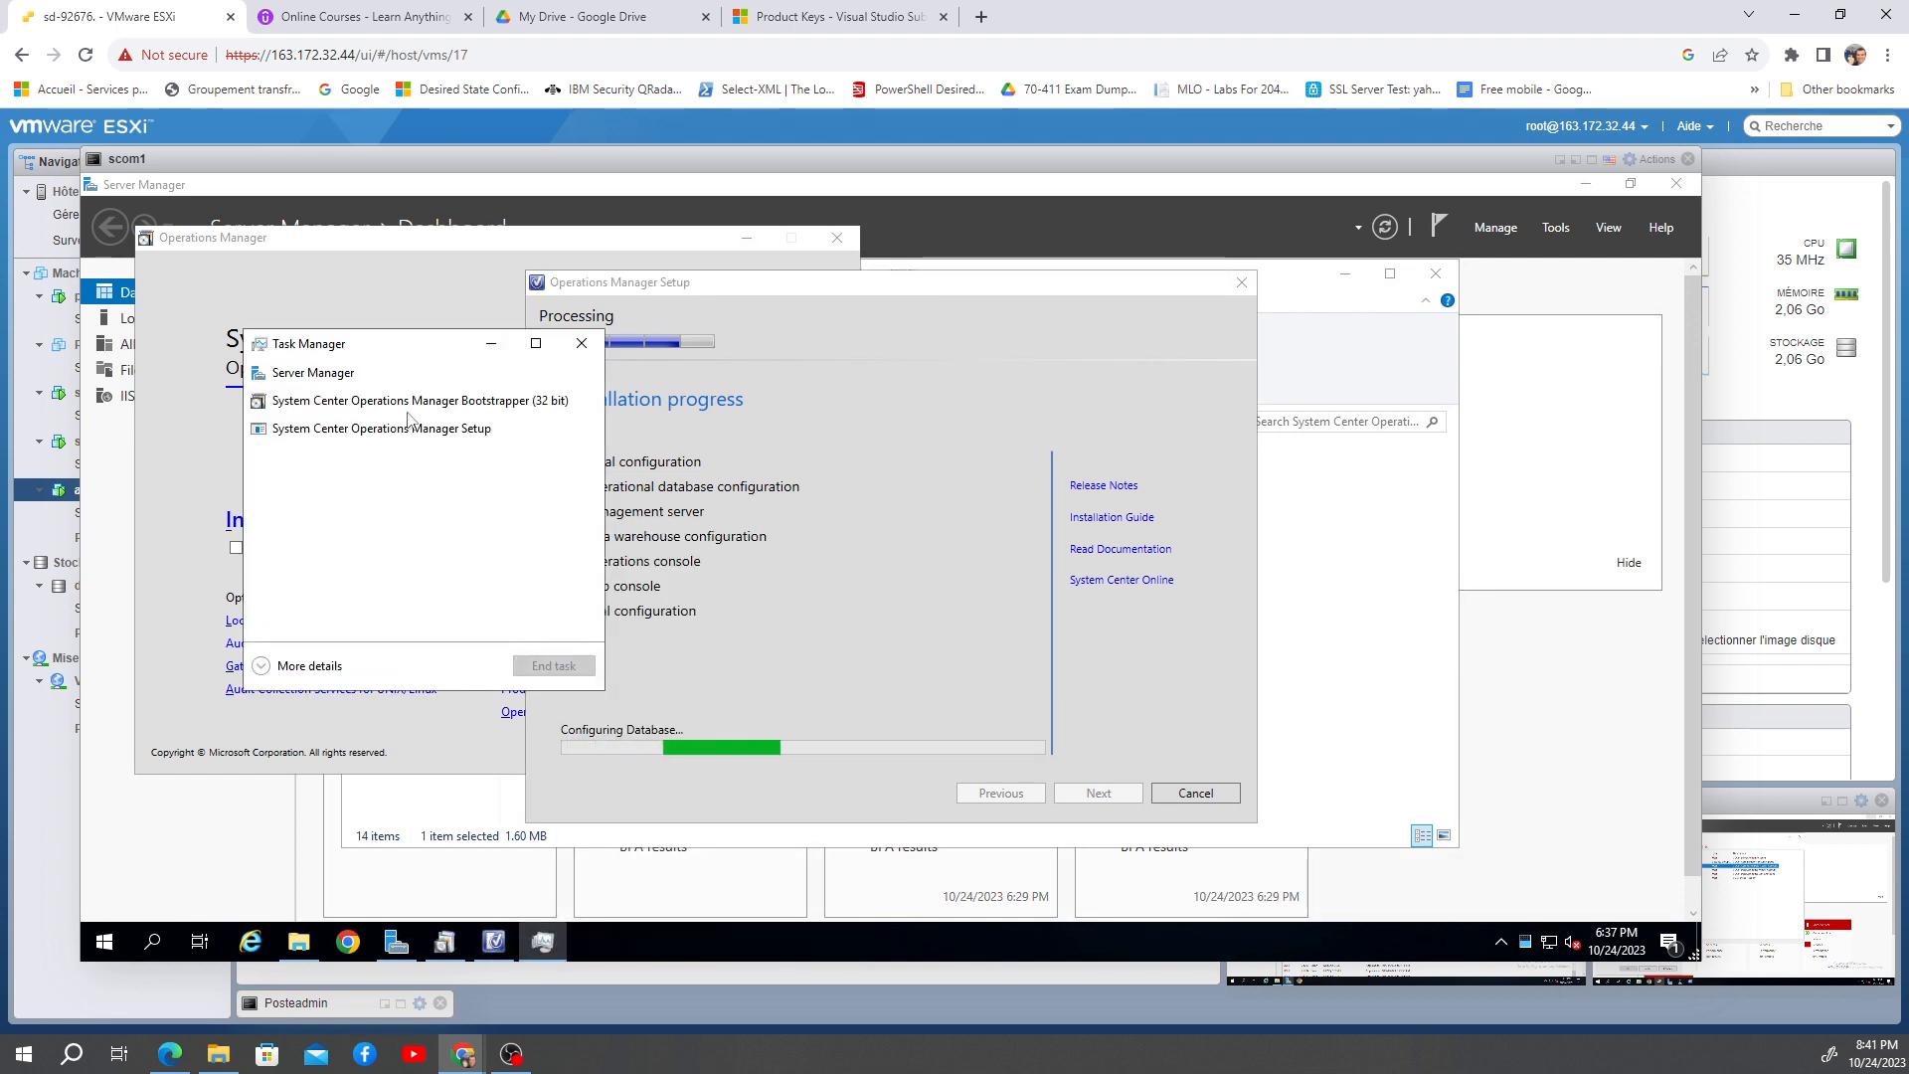
left_click(262, 665)
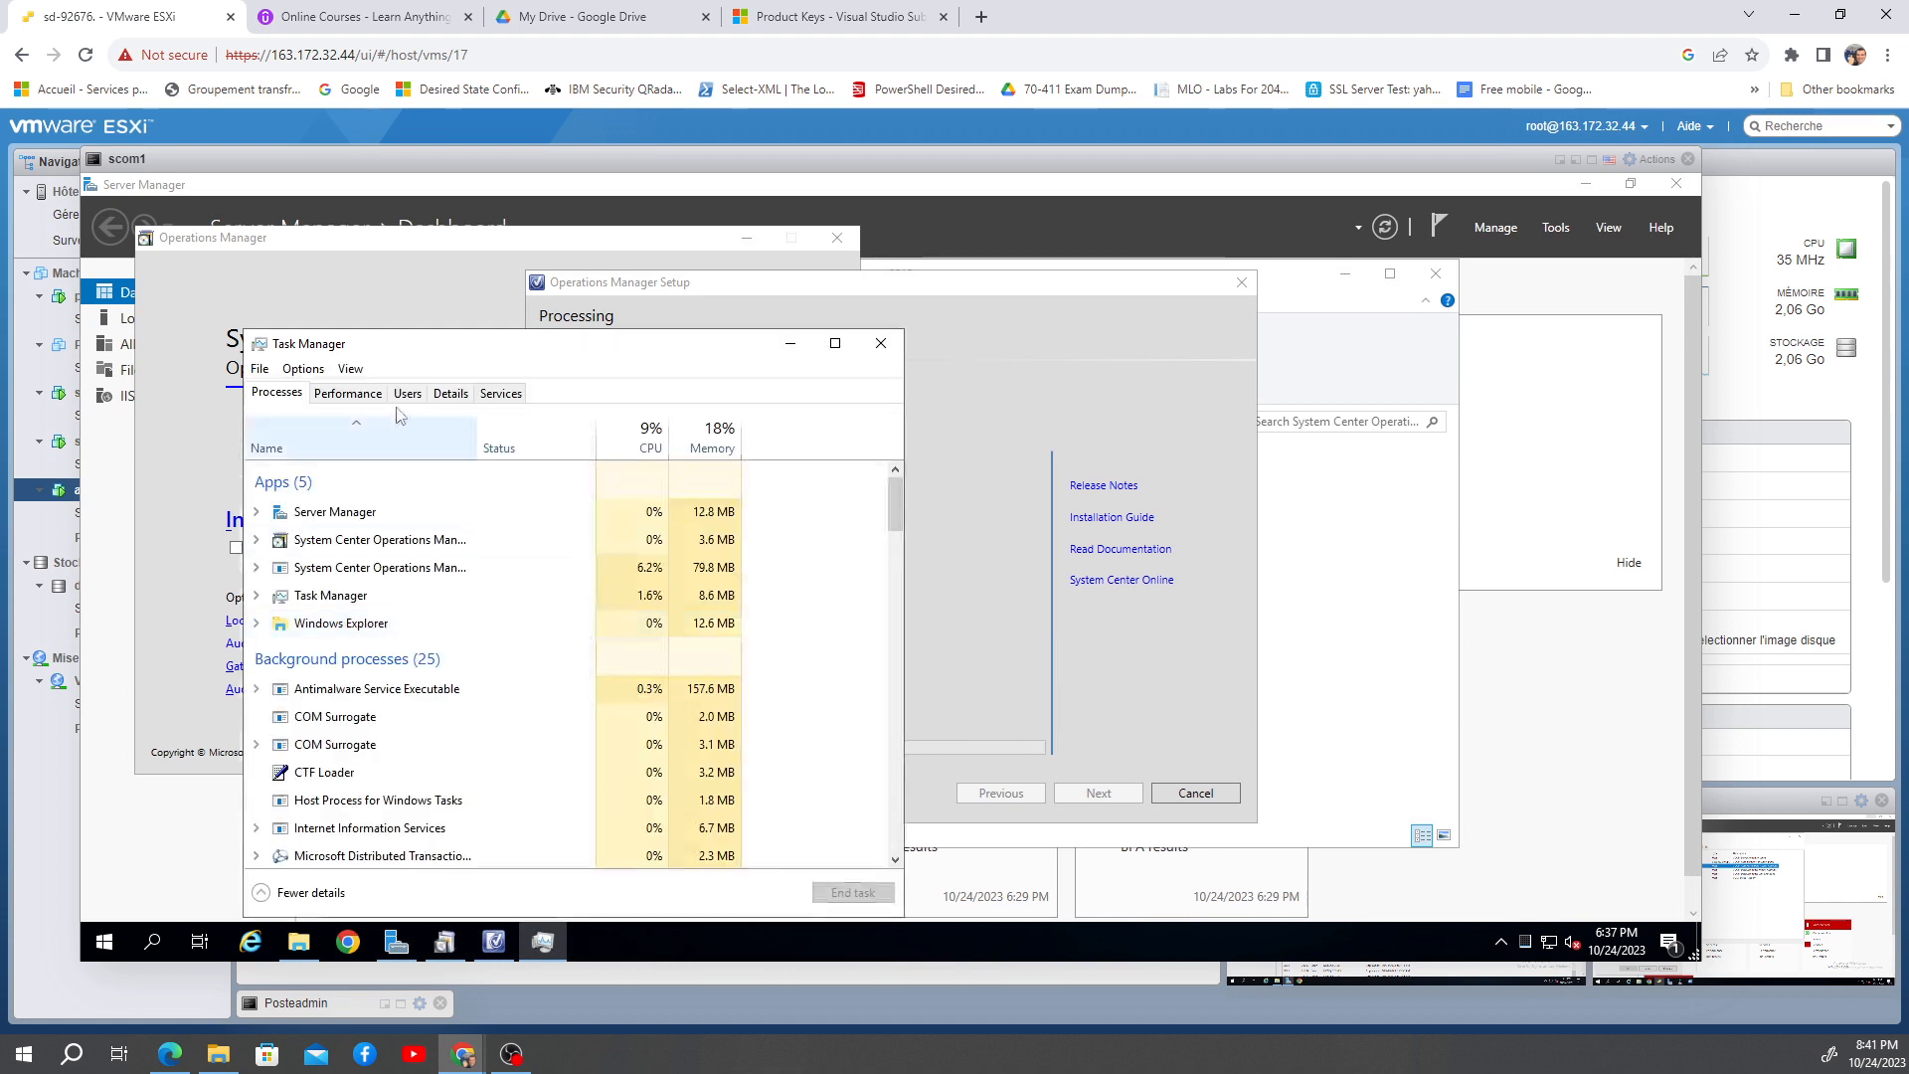
left_click(348, 393)
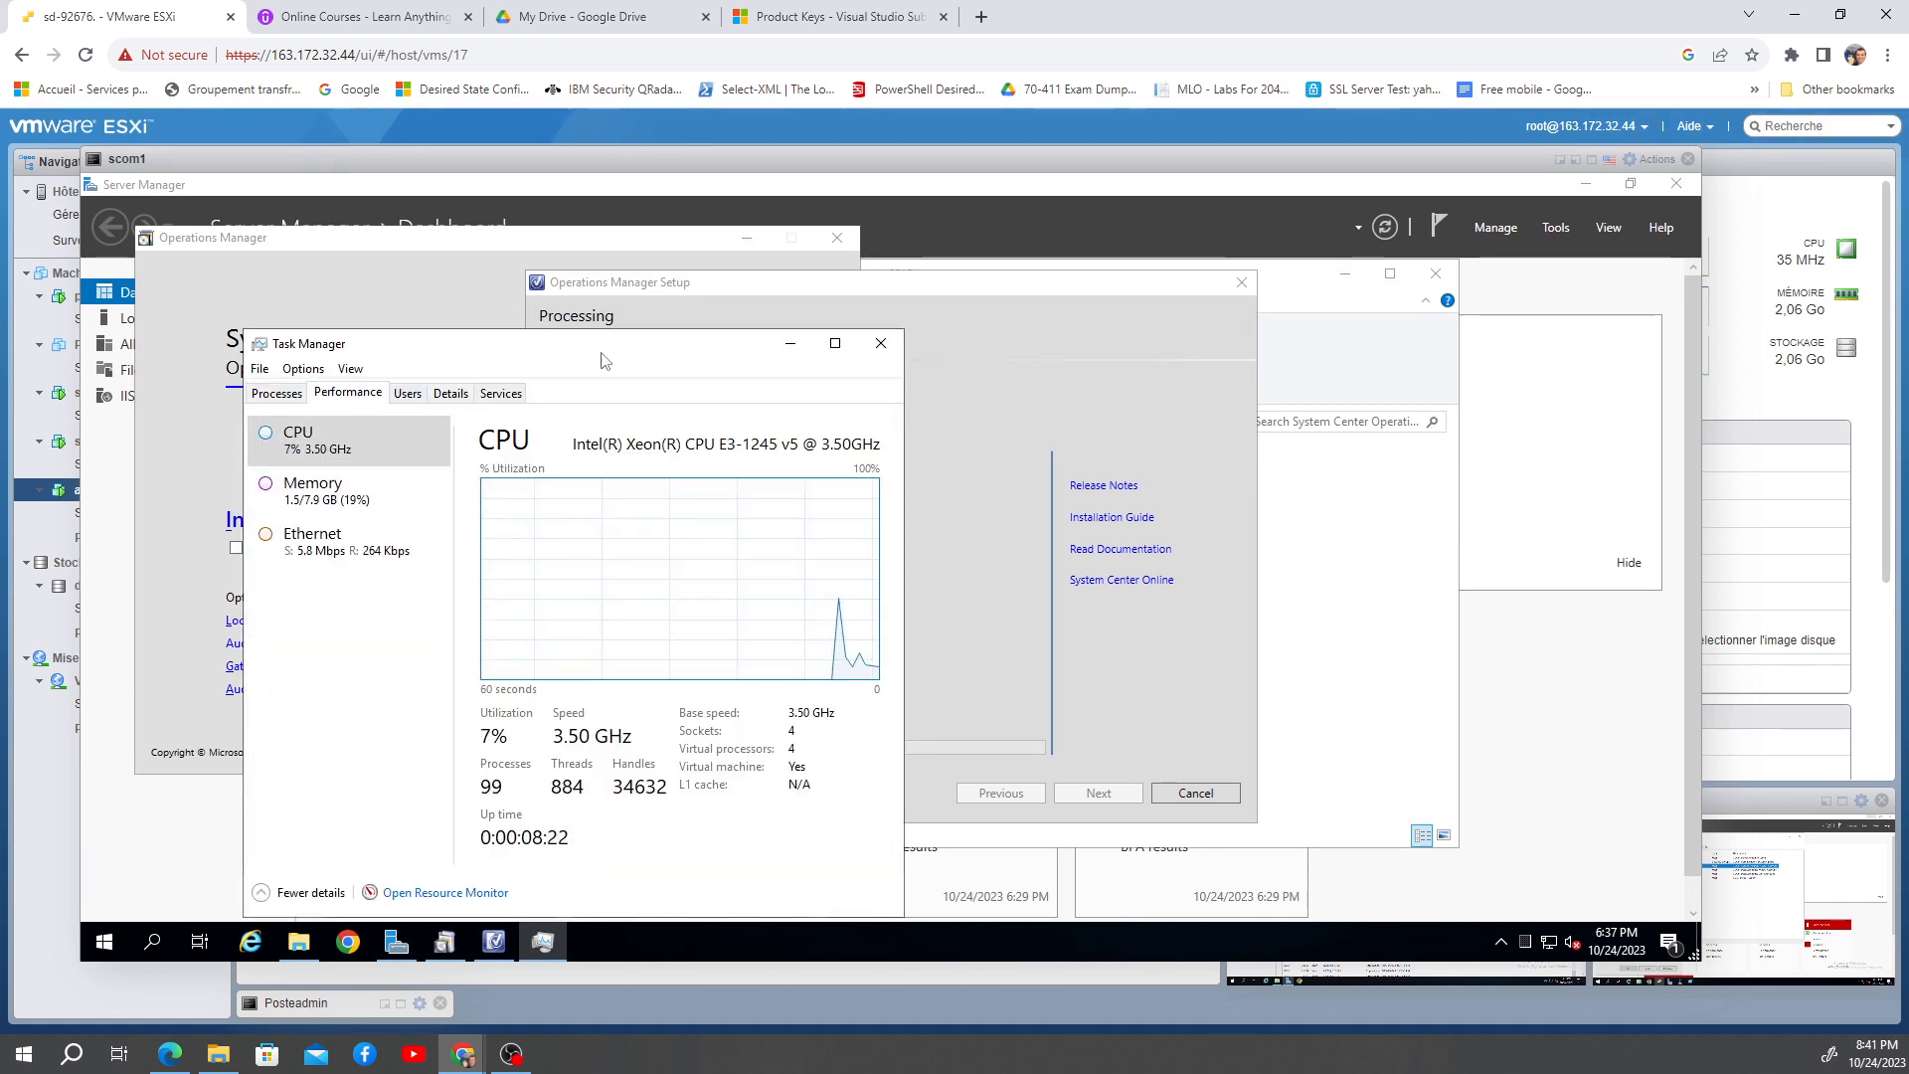
left_click_drag(751, 284, 1191, 316)
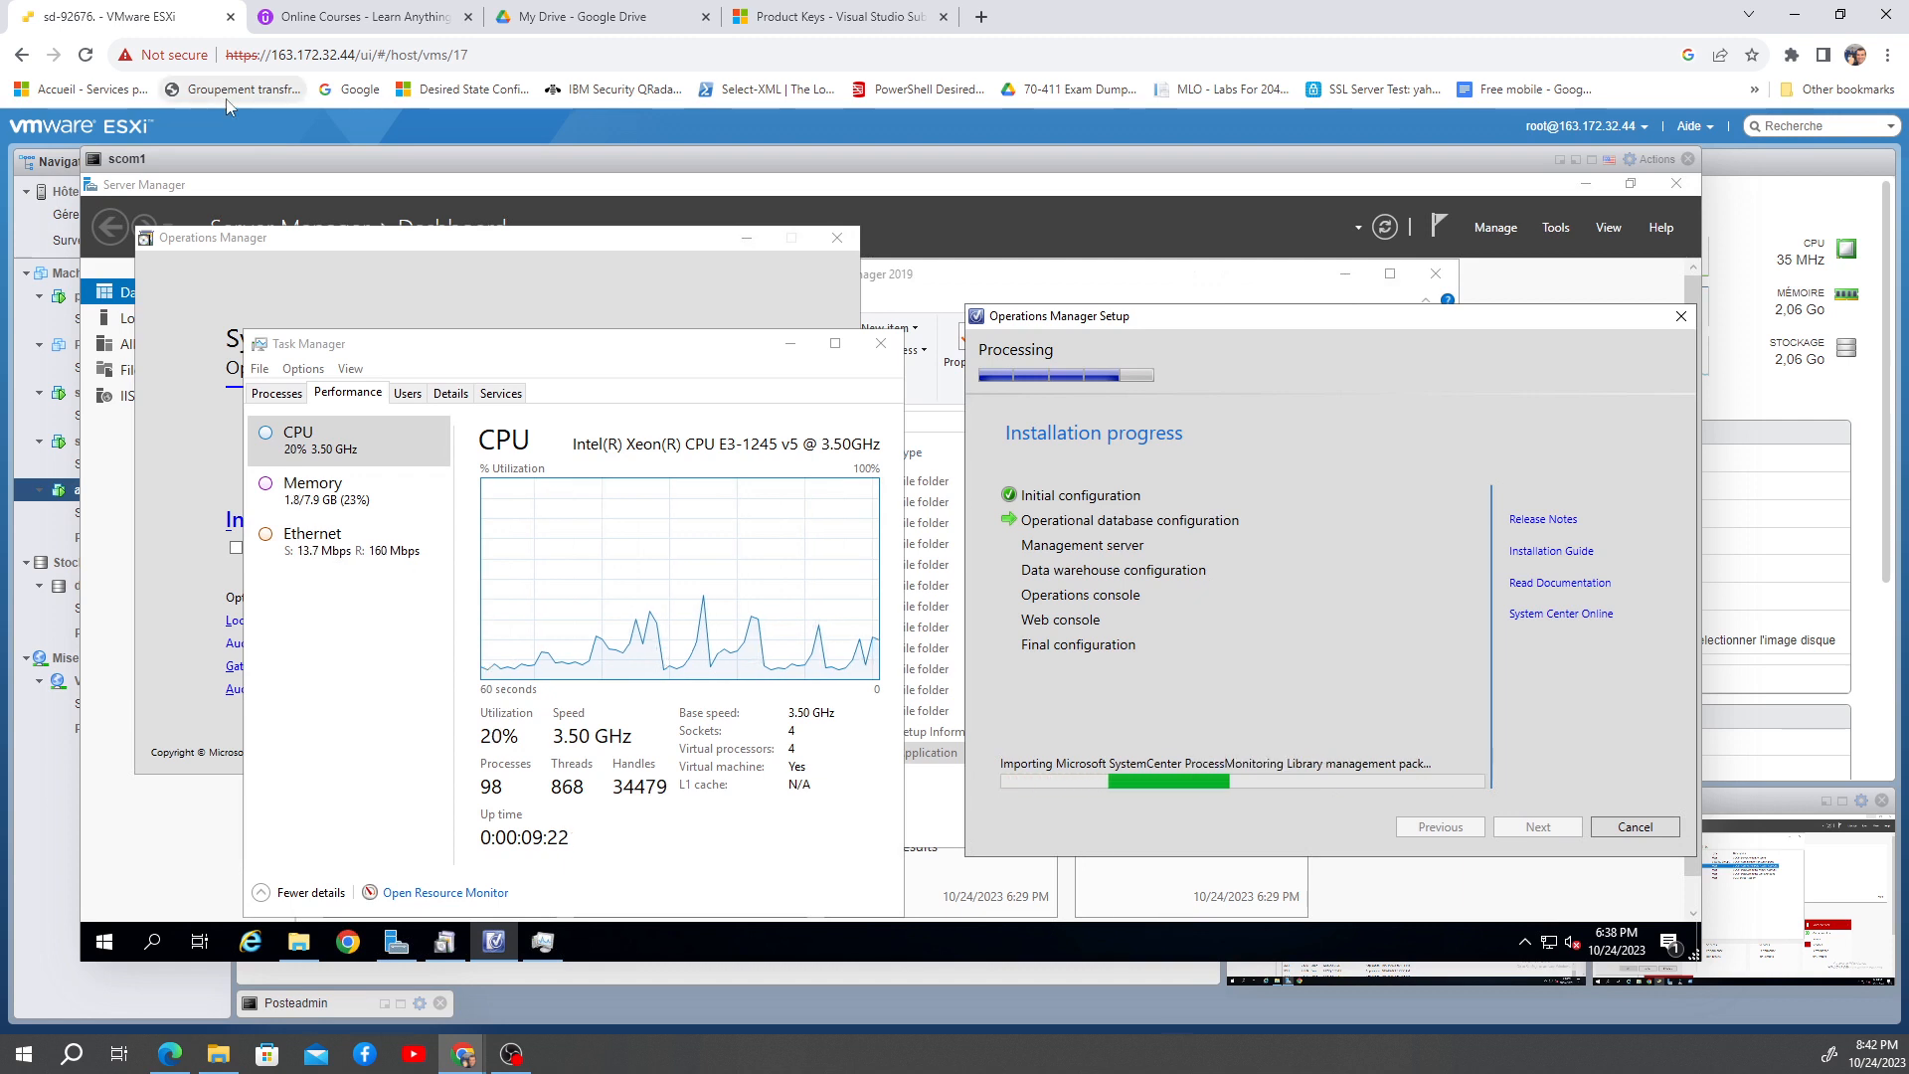
left_click_drag(264, 172, 405, 194)
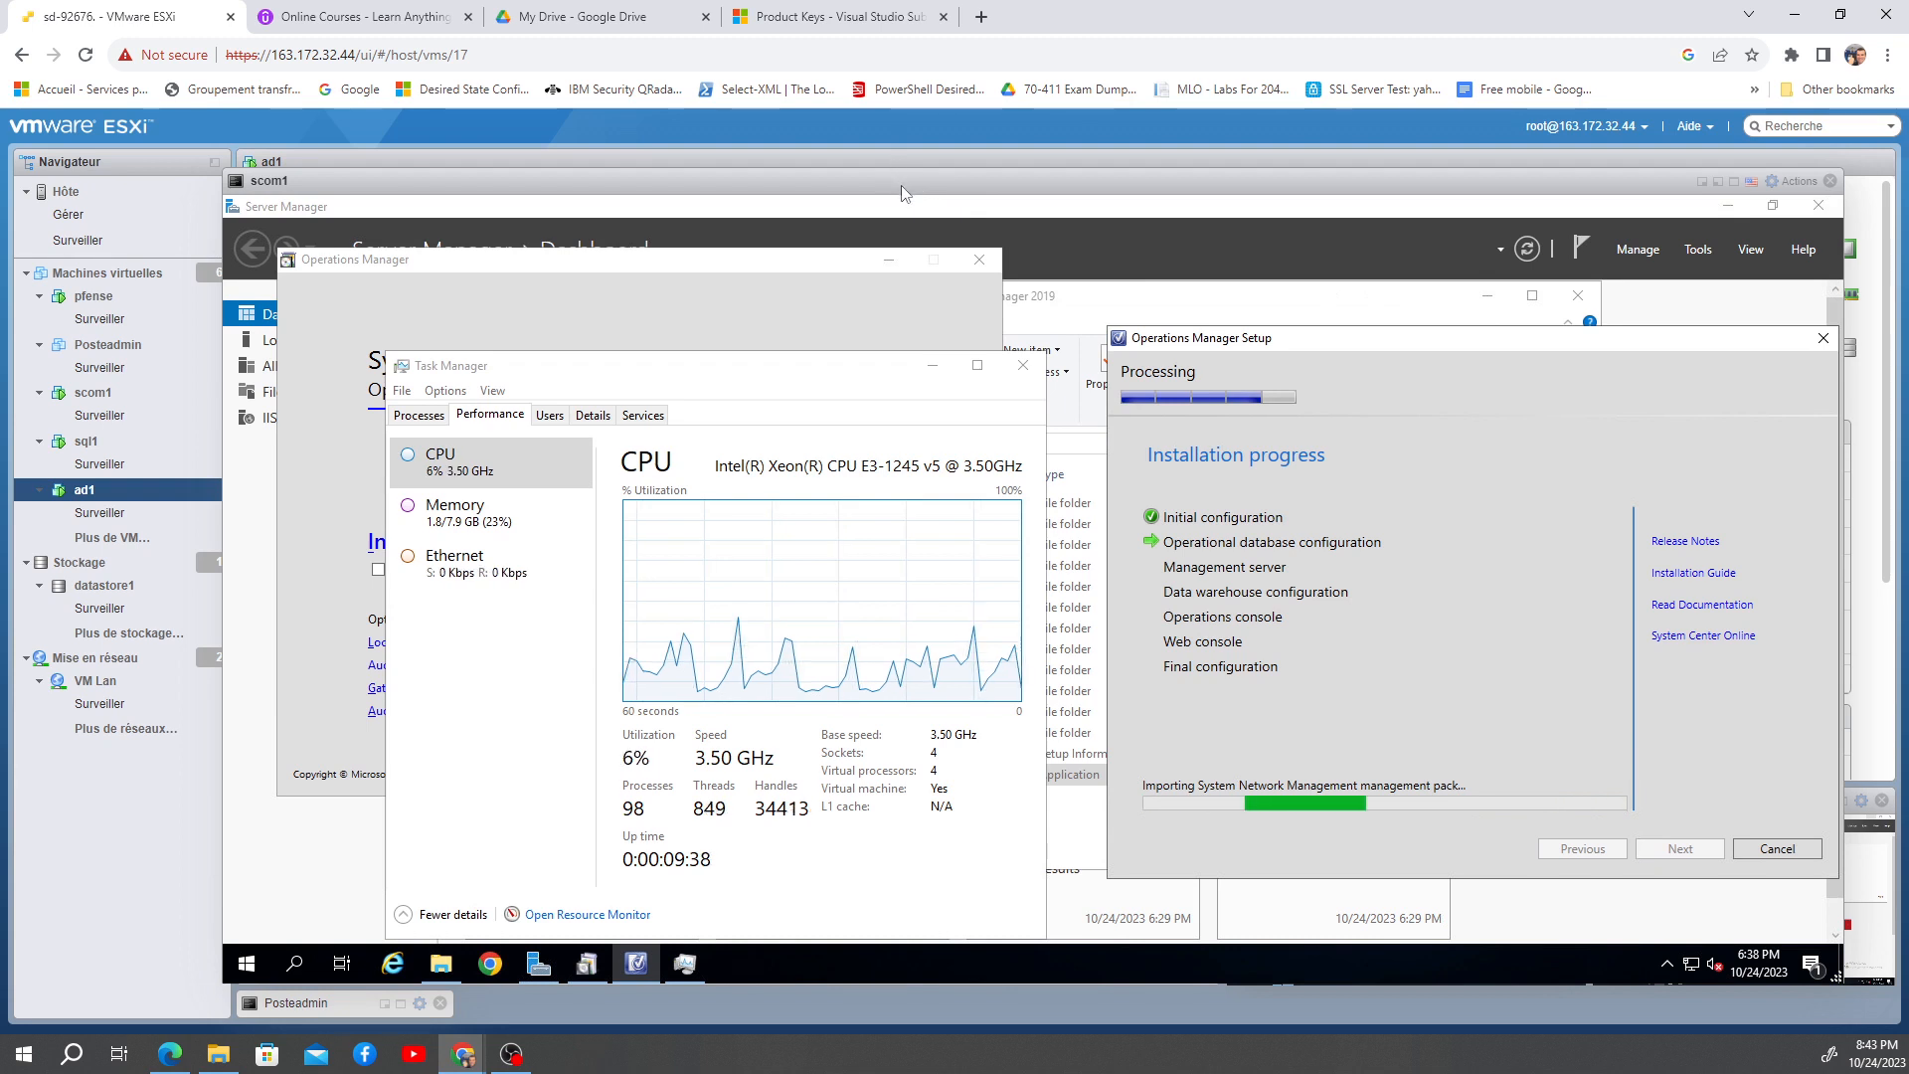
left_click_drag(901, 185, 753, 164)
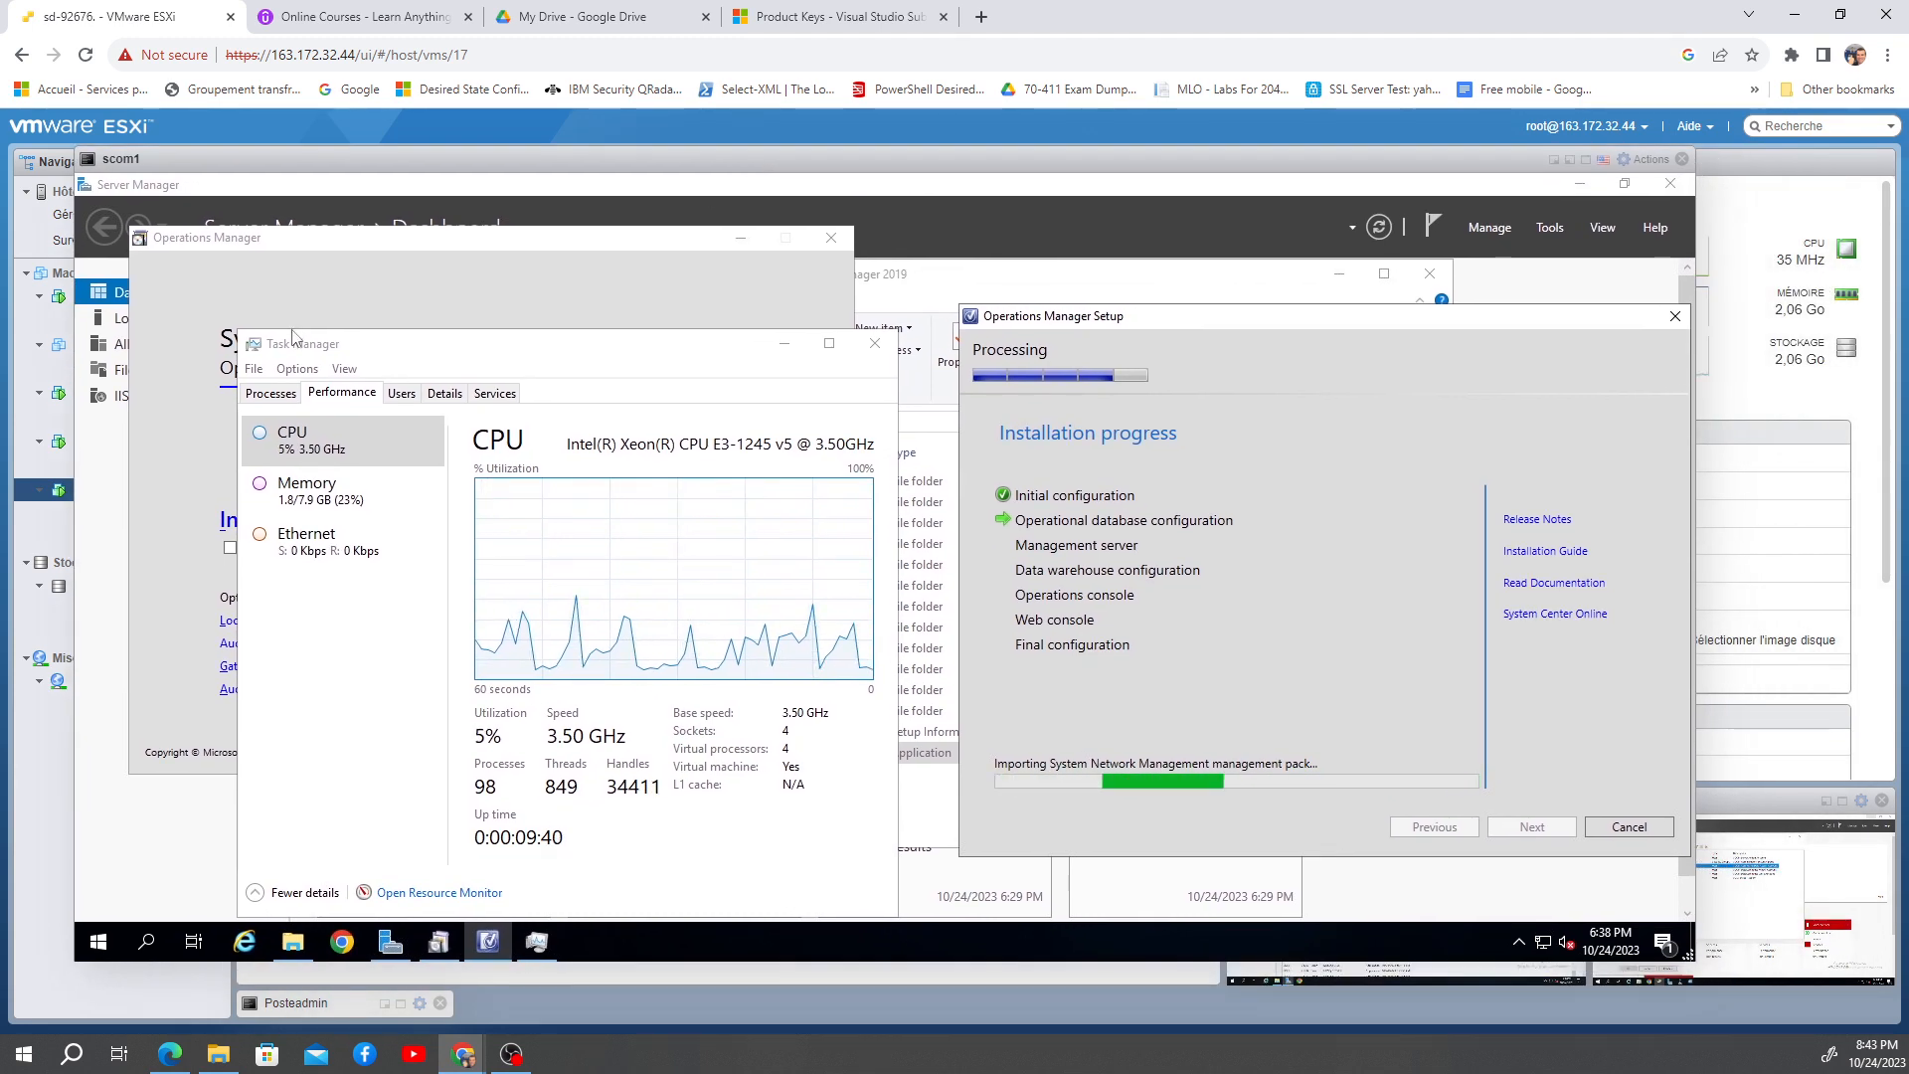